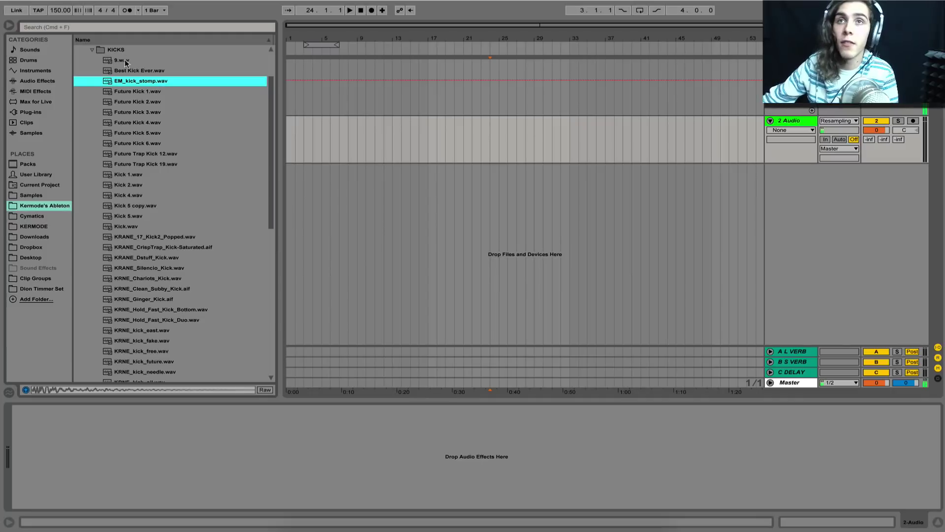
# Place the EM_kick_stomp.wav sample at bar 17 on the 2 Audio track and set that track's volume to -6.0 dB
pyautogui.moveTo(327, 143); pyautogui.dragTo(428, 143)
pyautogui.click(870, 133)
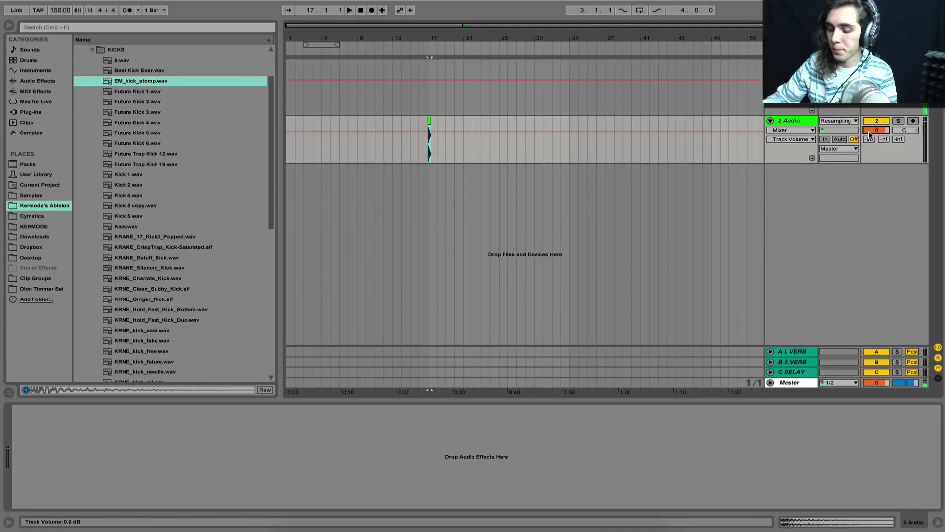
pyautogui.moveTo(870, 133); pyautogui.dragTo(869, 146)
# Play the kick at bar 17 and trim the end of its clip slightly shorter
pyautogui.press('space')
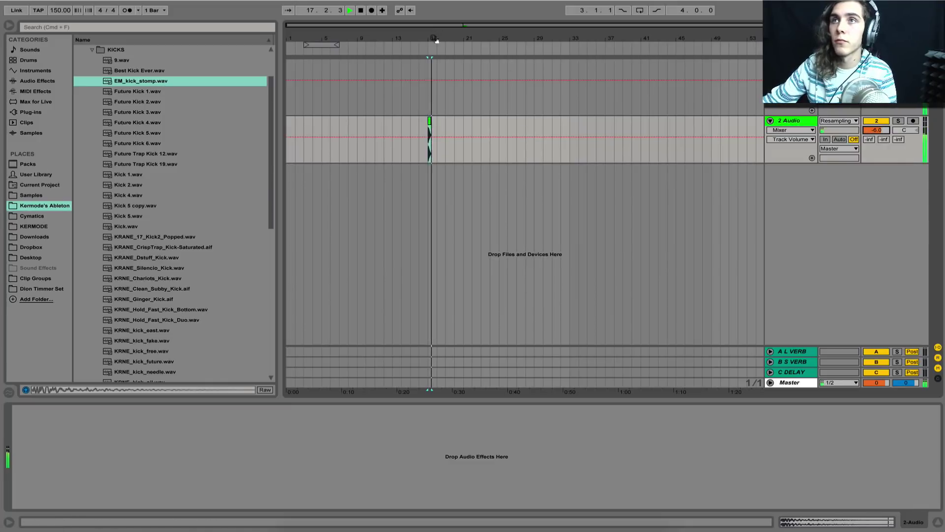
pyautogui.scroll(5, 435, 118)
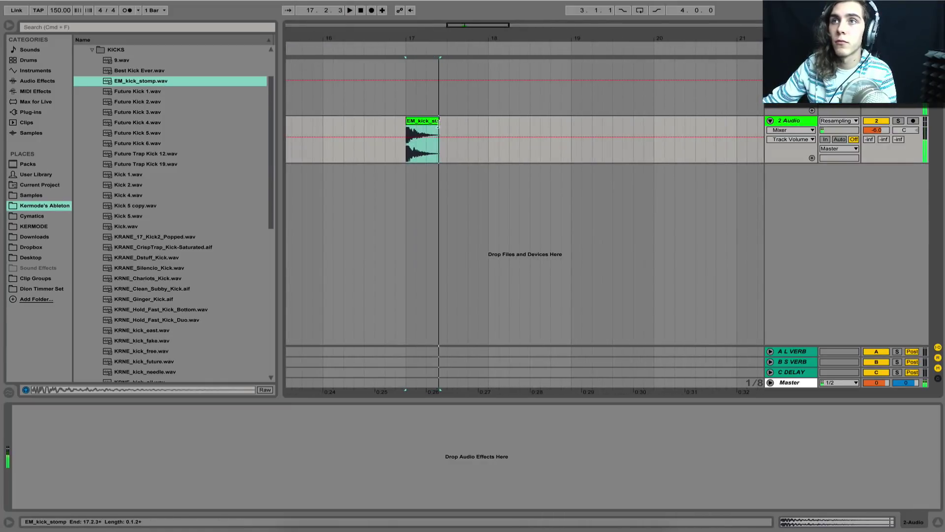
pyautogui.moveTo(436, 122); pyautogui.dragTo(433, 122)
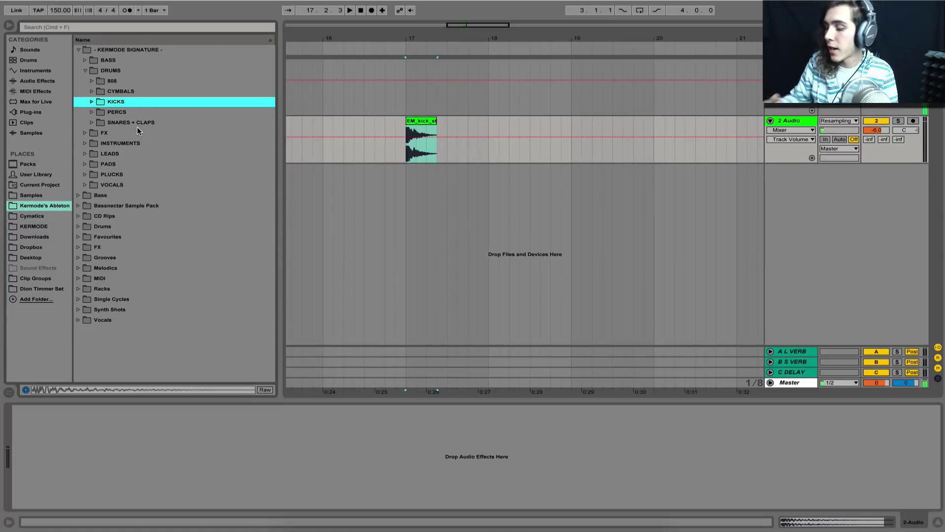
# Audition samples in the SNARES + CLAPS folder and place fuckin best snare ever.wav on a new audio track, starting at 17.4.4 just before bar 18
pyautogui.click(91, 122)
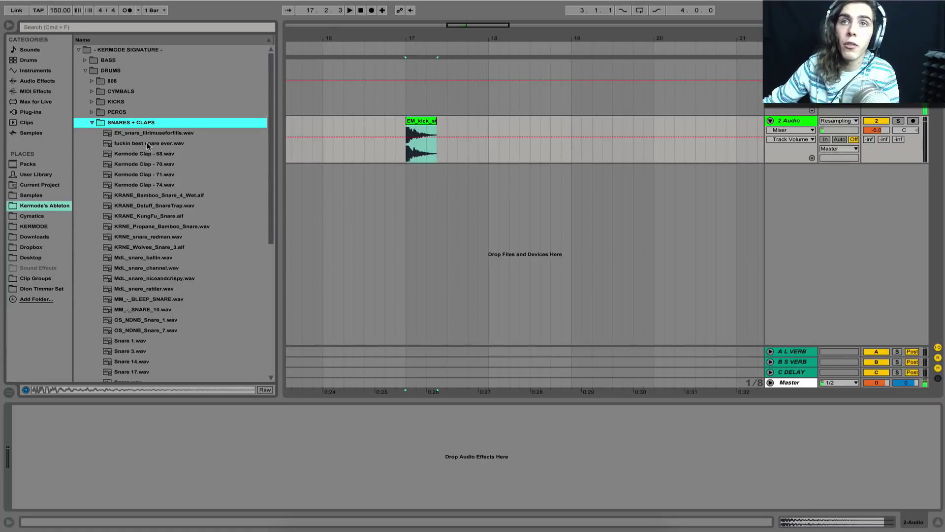
pyautogui.click(144, 137)
pyautogui.click(152, 144)
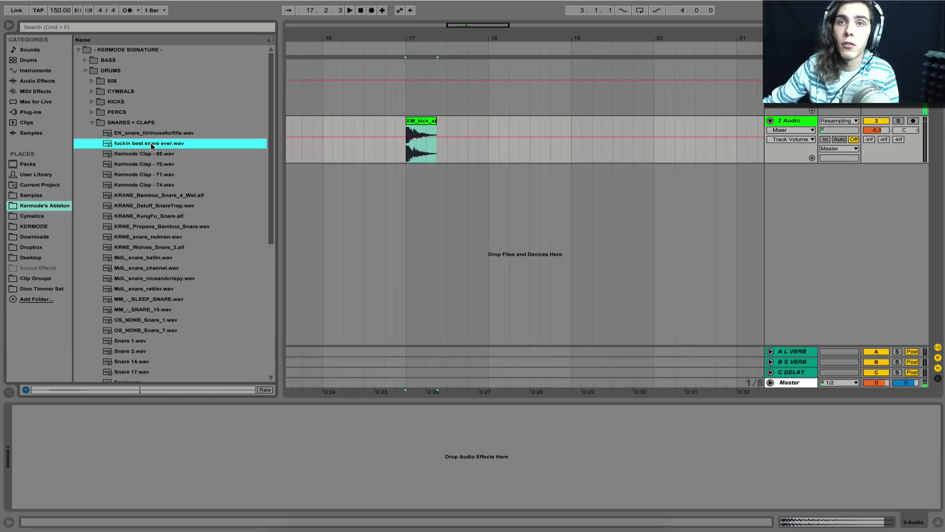
pyautogui.click(138, 298)
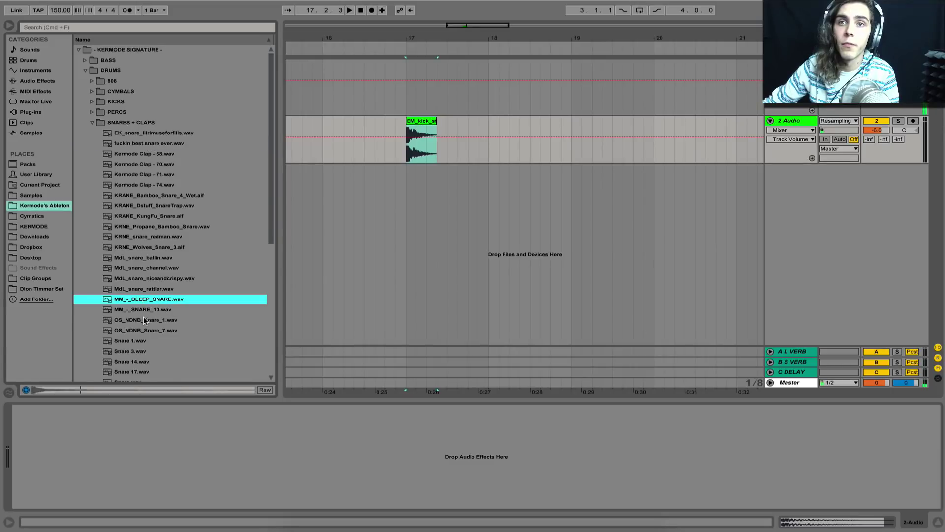
pyautogui.click(144, 319)
pyautogui.click(139, 143)
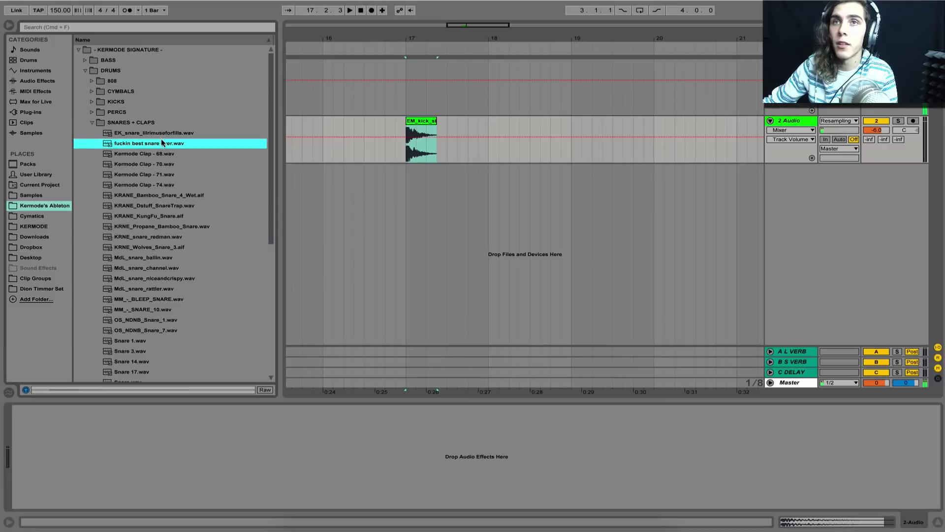
pyautogui.moveTo(163, 142); pyautogui.dragTo(491, 184)
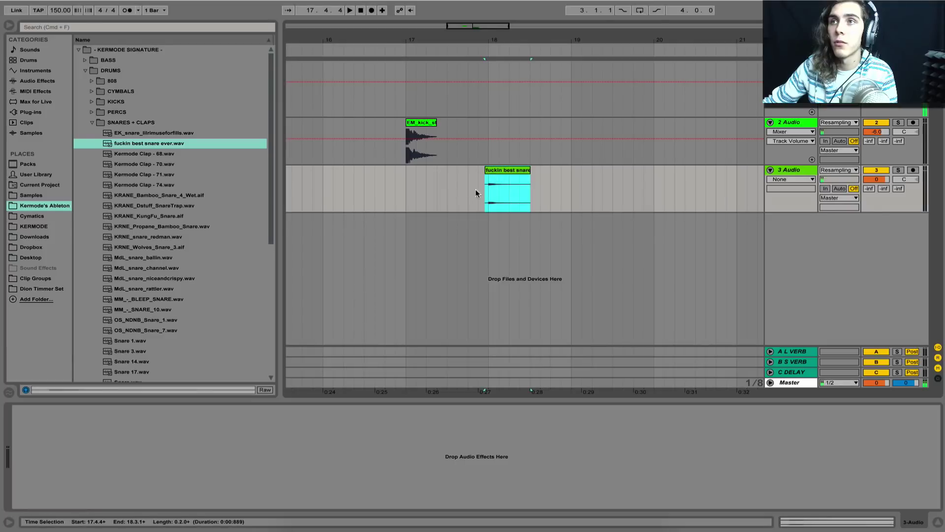
# Raise the snare clip's gain to 16.2 dB and play it back
pyautogui.doubleClick(492, 171)
pyautogui.moveTo(90, 479); pyautogui.dragTo(98, 464)
pyautogui.press('space')
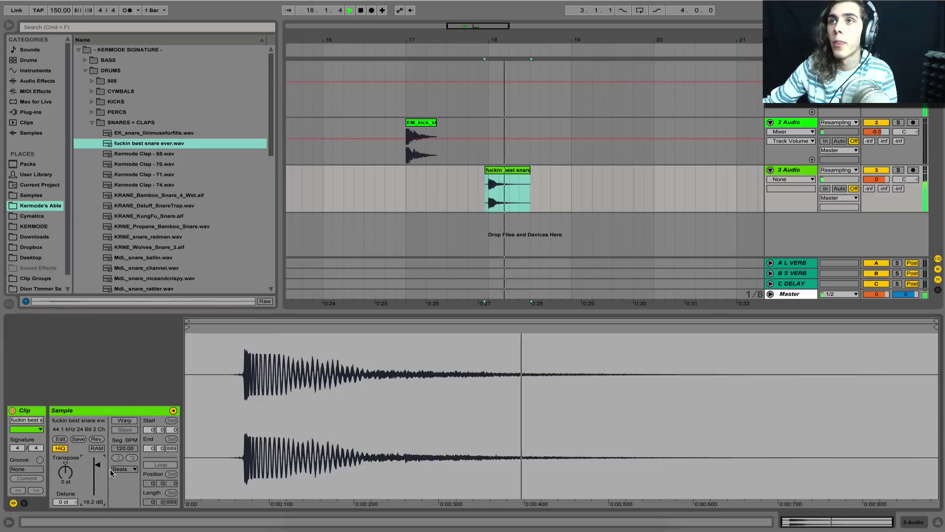
pyautogui.press('space')
# Show fades on the 3 Audio track, shape a long, steep fade-out over the snare clip's tail and audition it
pyautogui.click(797, 178)
pyautogui.click(787, 194)
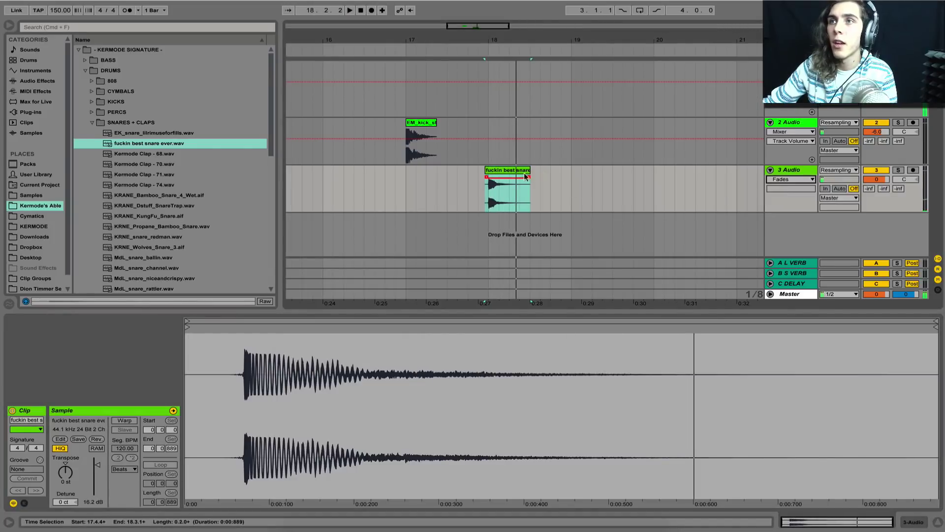
pyautogui.moveTo(529, 177); pyautogui.dragTo(495, 203)
pyautogui.click(510, 170)
pyautogui.press('space')
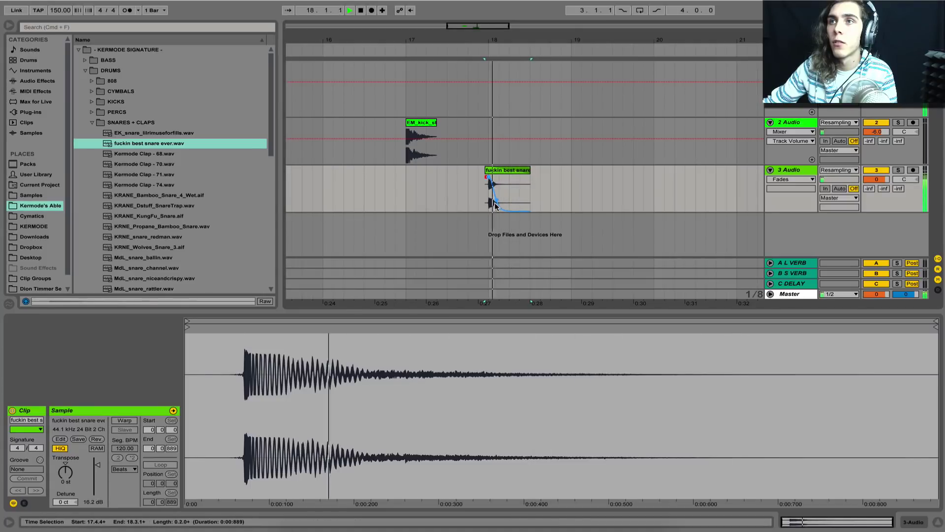
pyautogui.press('space')
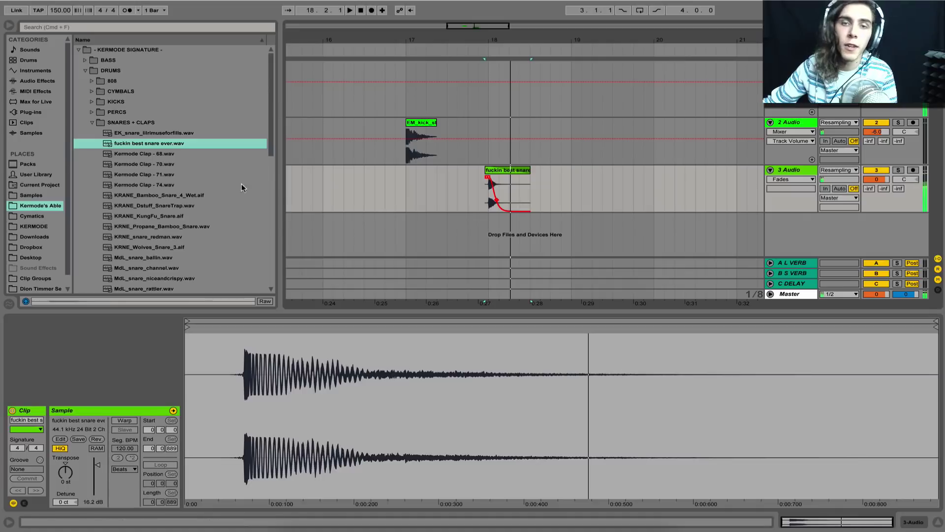
# Audition the snare samples from SS_BR_Fill_01.wav up through KRNE_Propane_Bamboo_Snare.wav to find a second snare layer
pyautogui.scroll(-6, 148, 182)
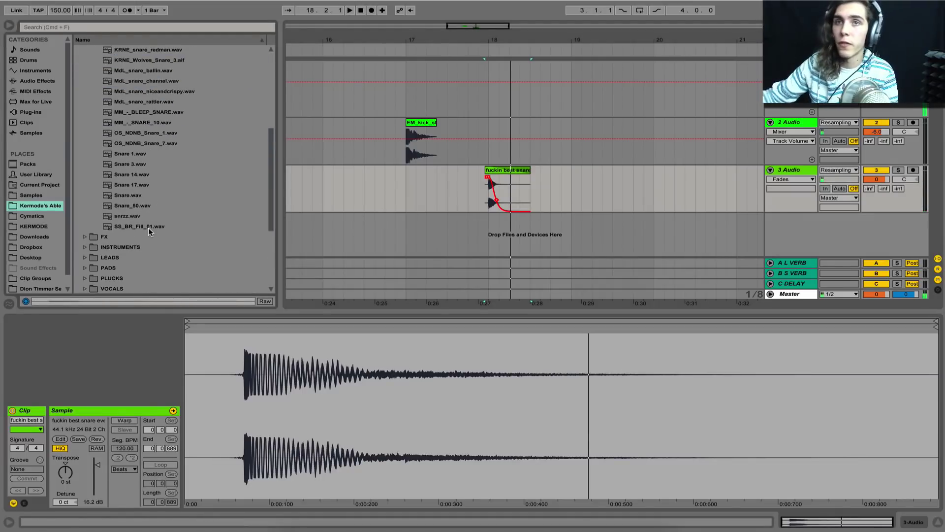
pyautogui.click(148, 227)
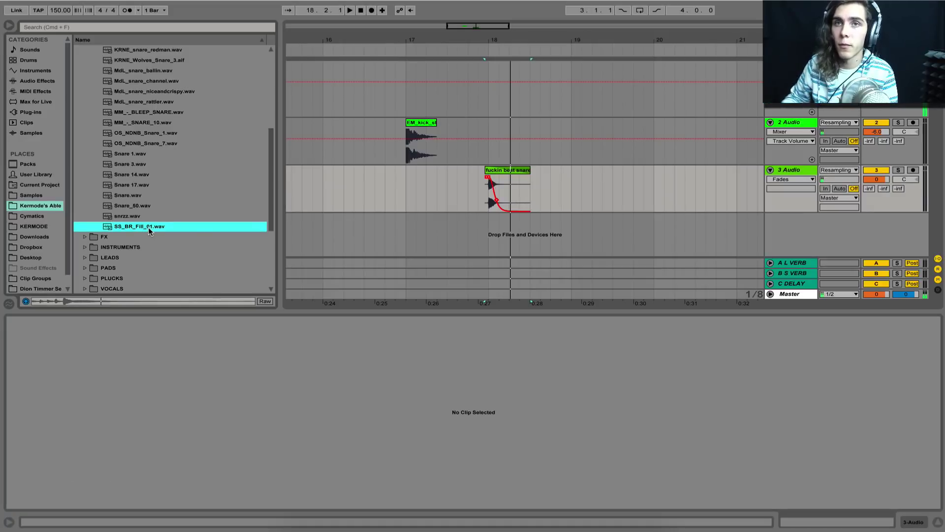
pyautogui.press('Up')
pyautogui.press('Up')
pyautogui.press('Up')
pyautogui.press('Up')
pyautogui.press('Down')
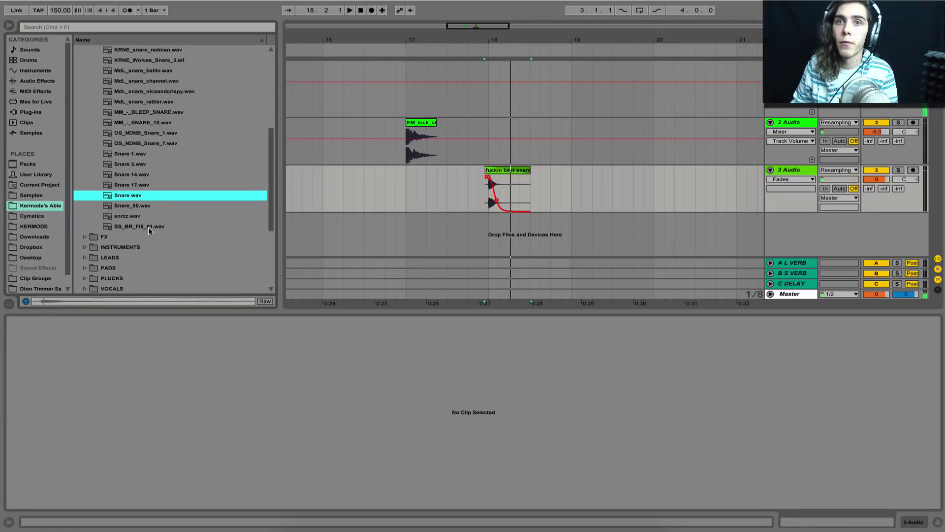
pyautogui.press('Up')
pyautogui.press('Up')
pyautogui.press('Up')
pyautogui.press('Up')
pyautogui.press('Up')
pyautogui.press('Up')
pyautogui.press('Up')
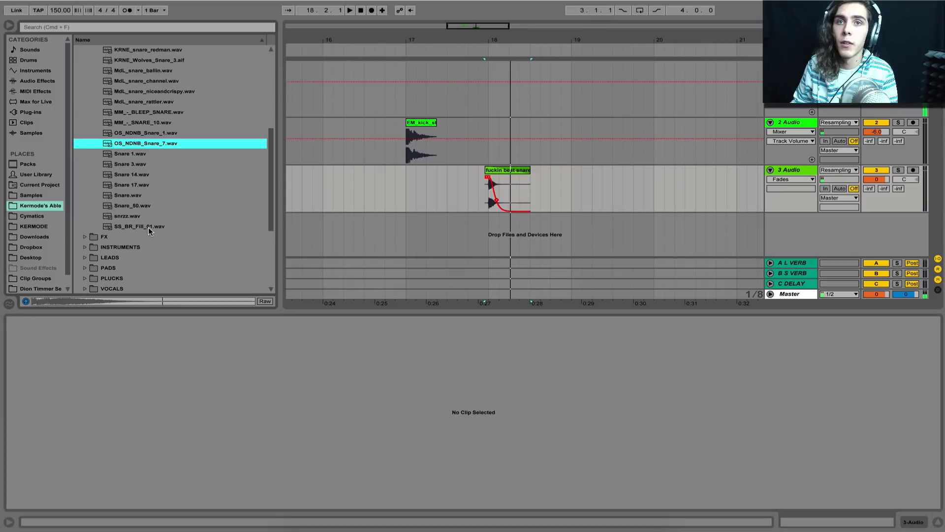
pyautogui.press('Up')
pyautogui.press('Up')
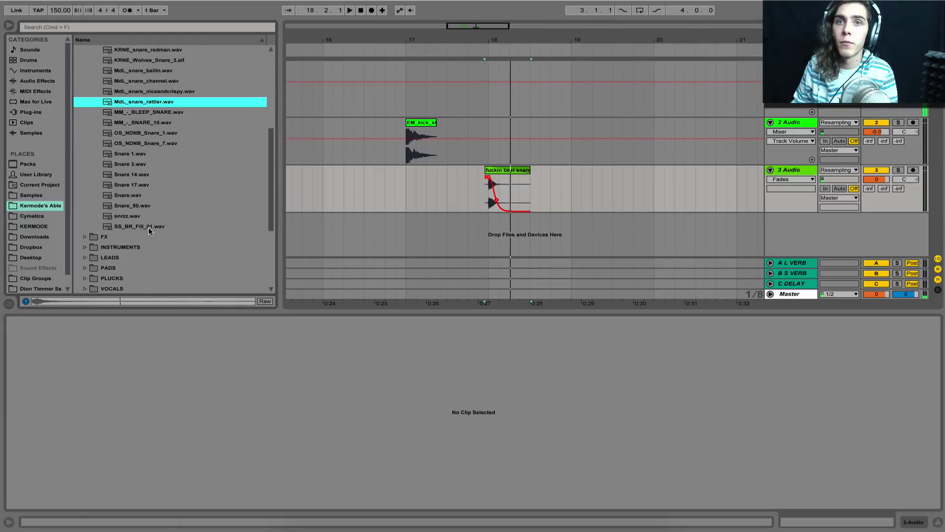
pyautogui.press('Down')
pyautogui.press('Up')
pyautogui.press('Up')
pyautogui.press('Up')
pyautogui.press('Up')
pyautogui.press('Up')
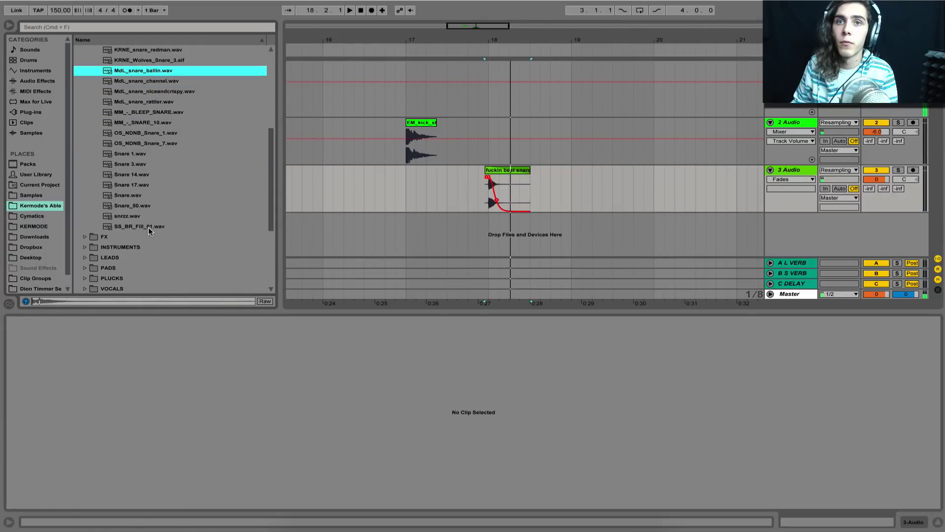
pyautogui.press('Up')
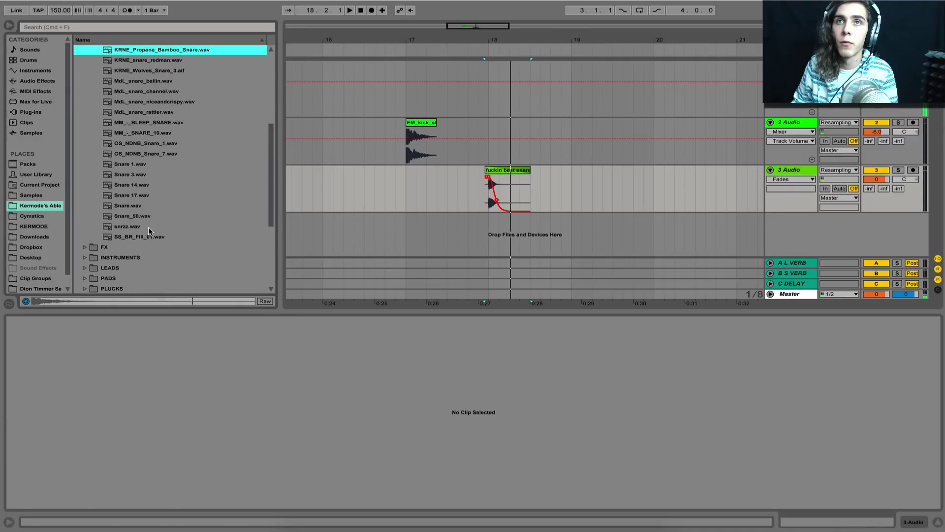
pyautogui.press('Up')
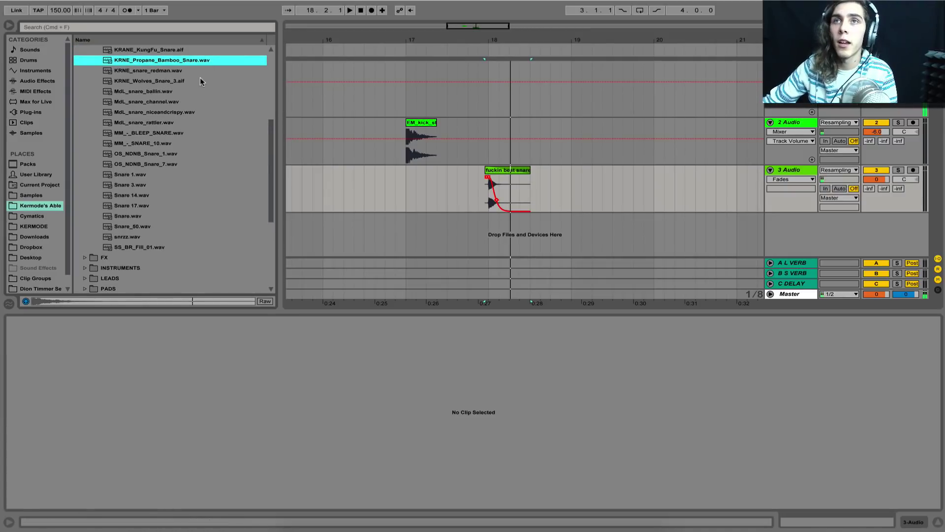
# Place KRNE_Propane_Bamboo_Snare.wav at 18.1.1 on a new audio track and give the clip a short fade-in
pyautogui.moveTo(183, 62); pyautogui.dragTo(492, 236)
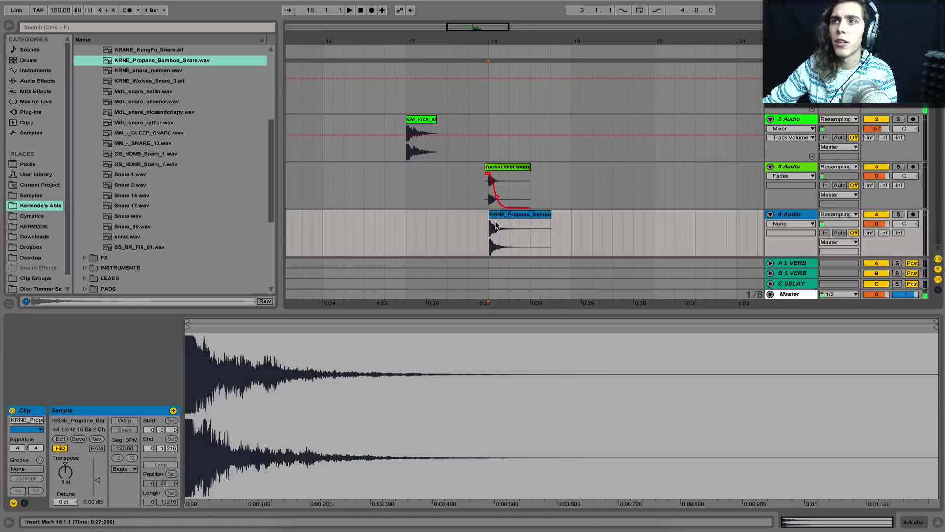
pyautogui.click(790, 224)
pyautogui.click(787, 240)
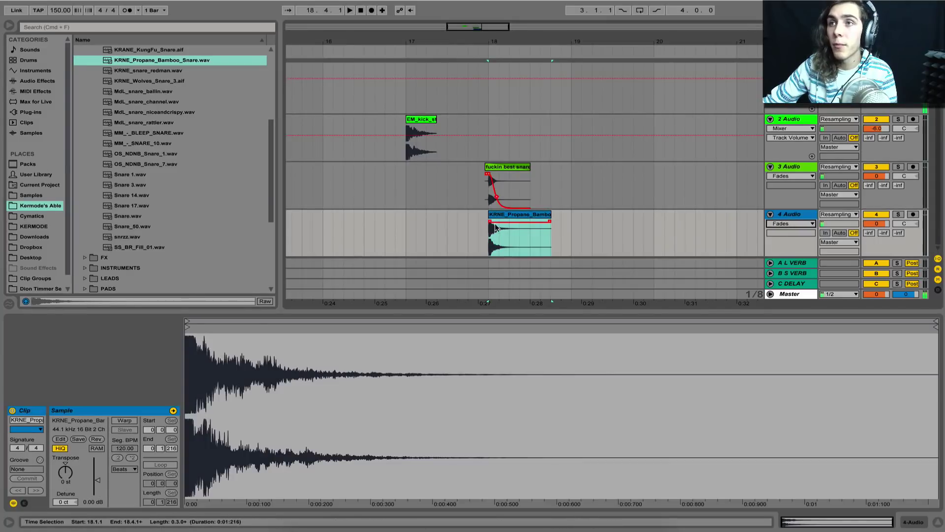
pyautogui.moveTo(490, 221); pyautogui.dragTo(494, 221)
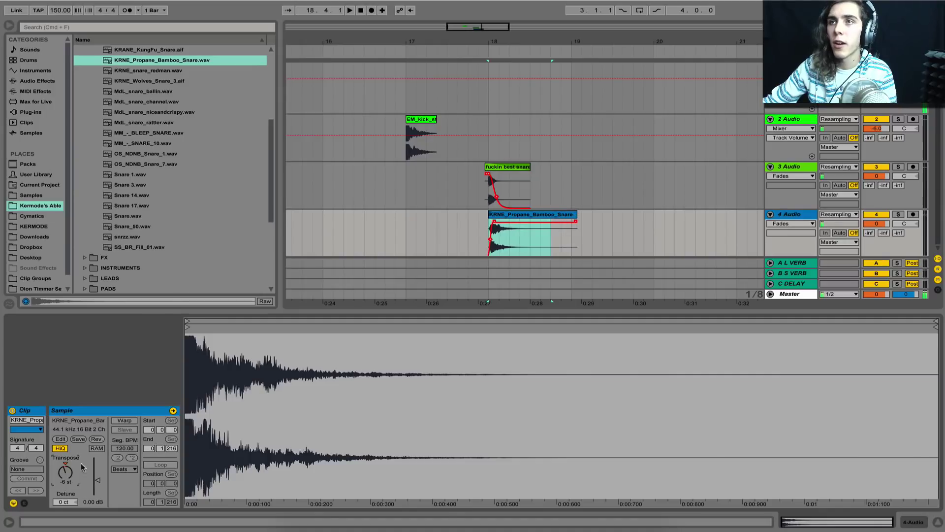
# Transpose the bamboo snare clip to -6 st and shorten it to end at 18.3.1, level with the first snare
pyautogui.moveTo(499, 41); pyautogui.dragTo(499, 79)
pyautogui.click(487, 222)
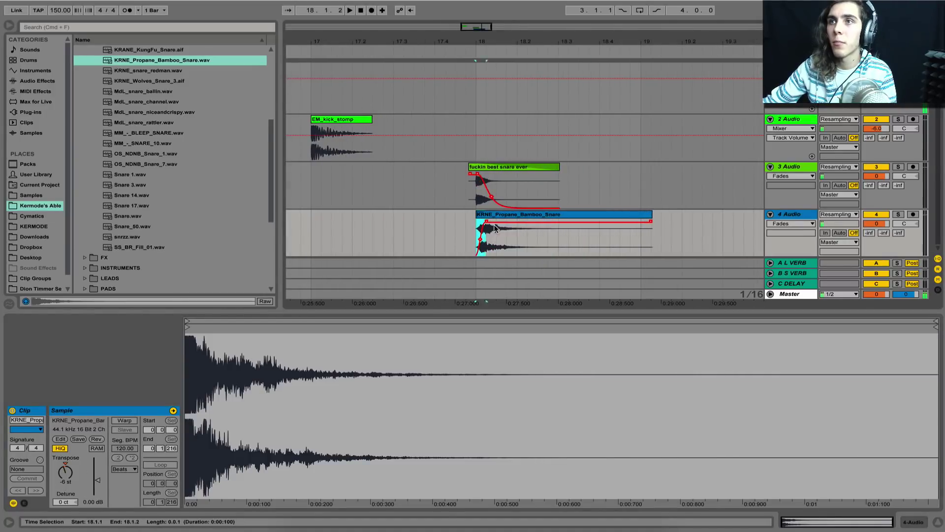
pyautogui.moveTo(647, 213); pyautogui.dragTo(558, 213)
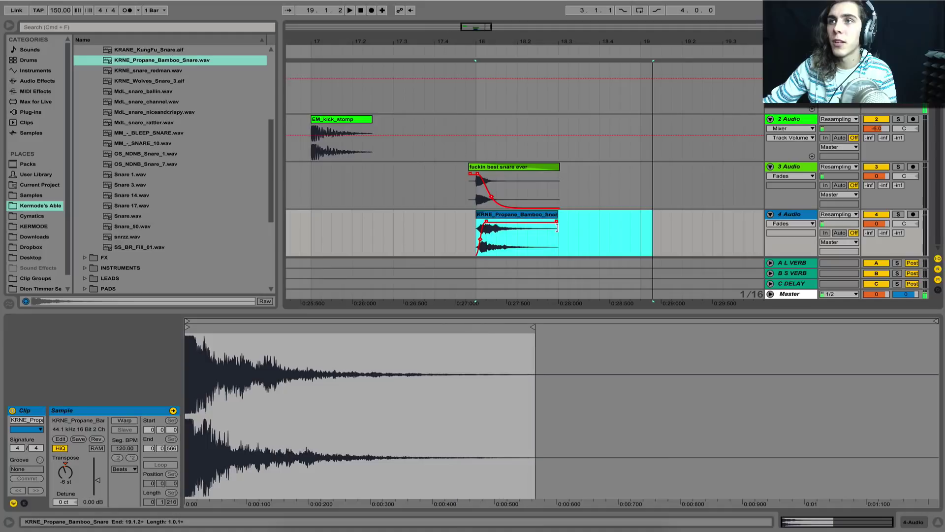
pyautogui.click(506, 215)
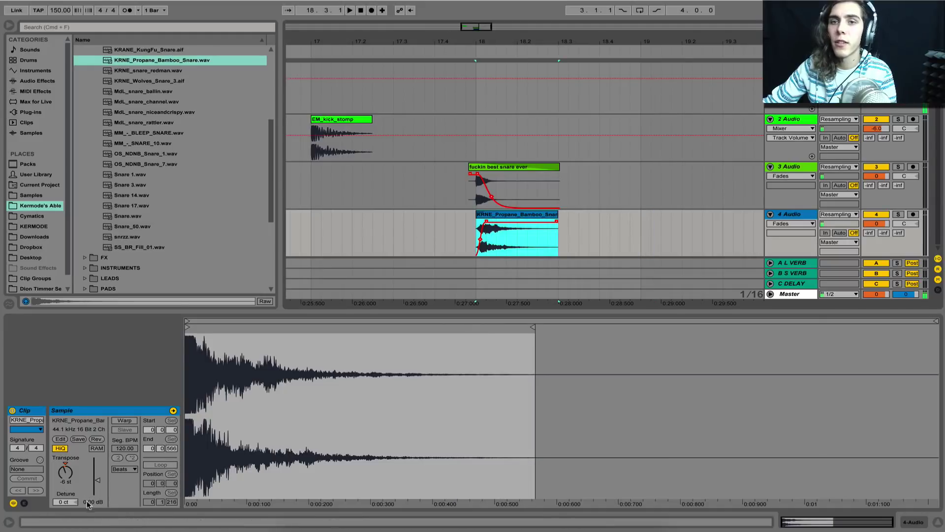
# Lower the bamboo snare clip's gain to -1.95 dB and play the two snare layers together
pyautogui.moveTo(96, 482); pyautogui.dragTo(96, 485)
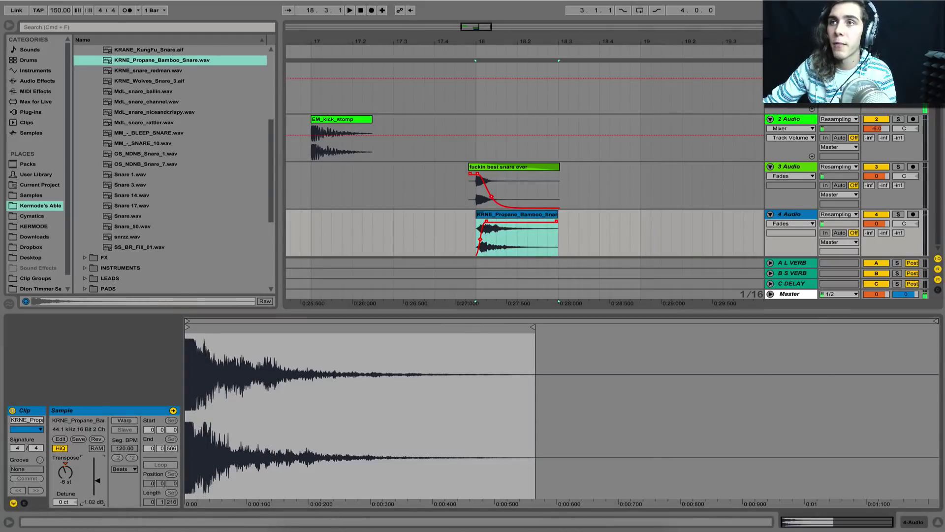
pyautogui.press('space')
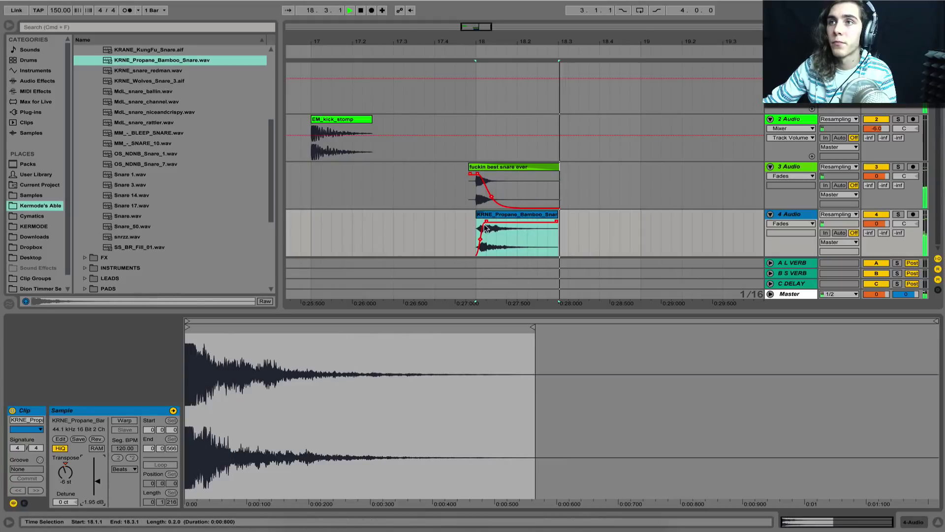
pyautogui.press('space')
# Lengthen the bamboo snare's fade-in and soften the first snare's fade-out curve, checking the blend by playback
pyautogui.moveTo(487, 221); pyautogui.dragTo(498, 198)
pyautogui.press('space')
pyautogui.press('space')
pyautogui.press('space')
pyautogui.press('space')
pyautogui.press('space')
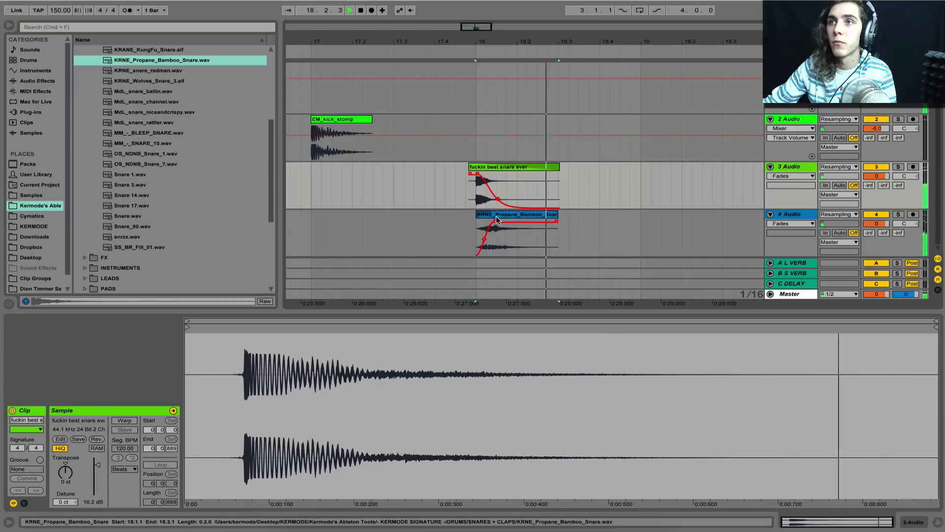
pyautogui.press('space')
# Set the bamboo snare track's volume to -7.5 dB and play the layered snares
pyautogui.moveTo(876, 223); pyautogui.dragTo(877, 238)
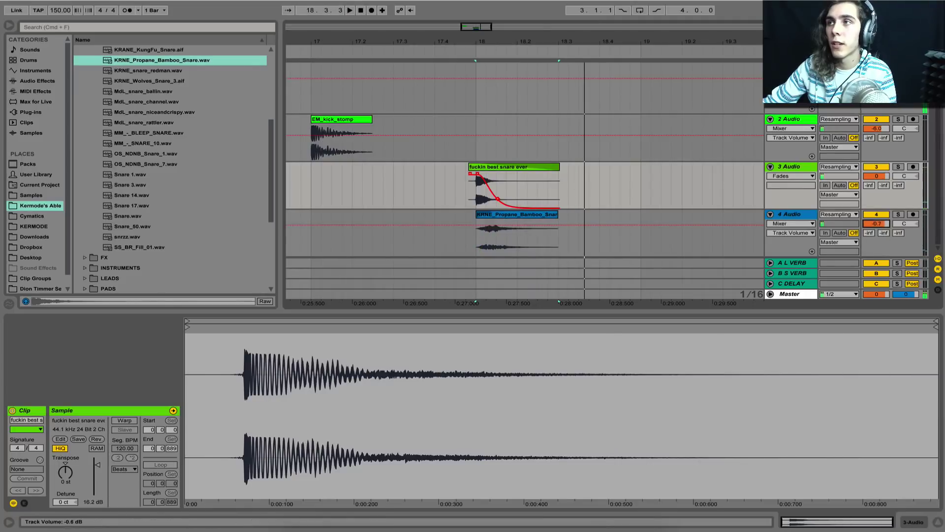
pyautogui.press('space')
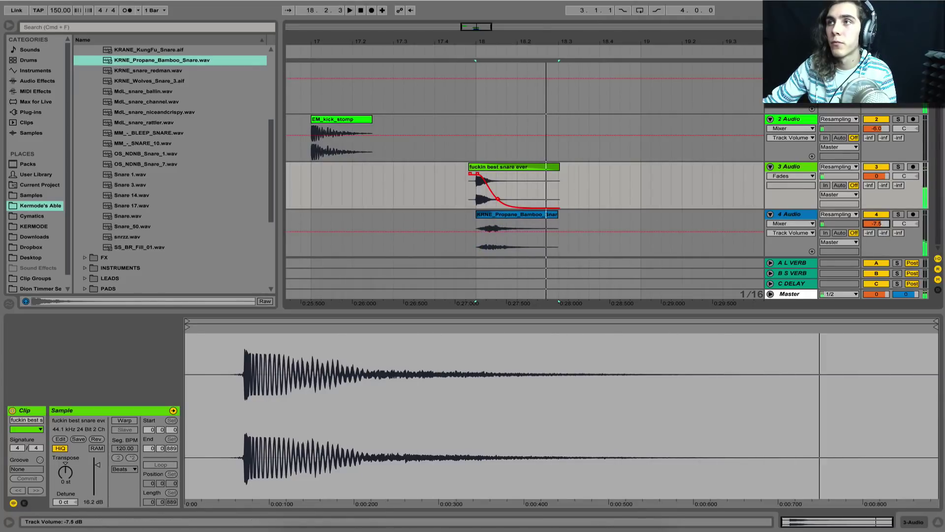
pyautogui.press('space')
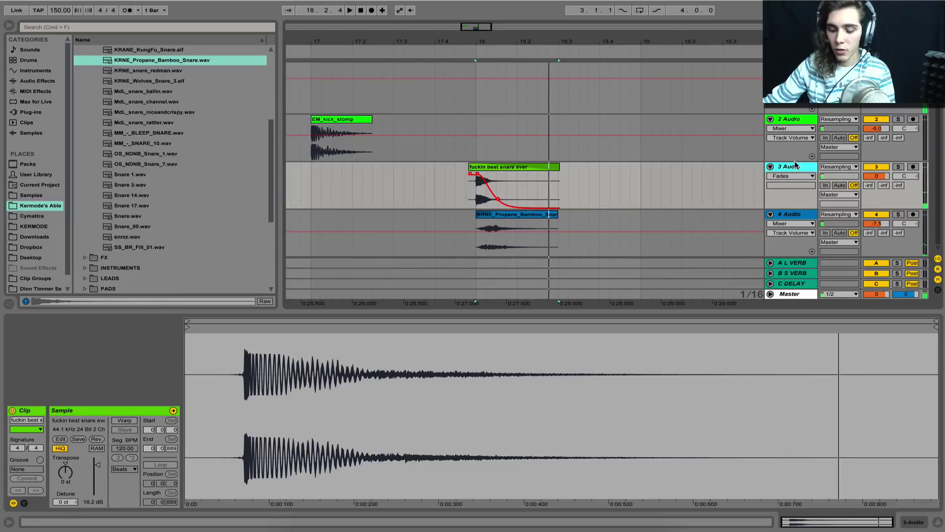
pyautogui.press('Delete')
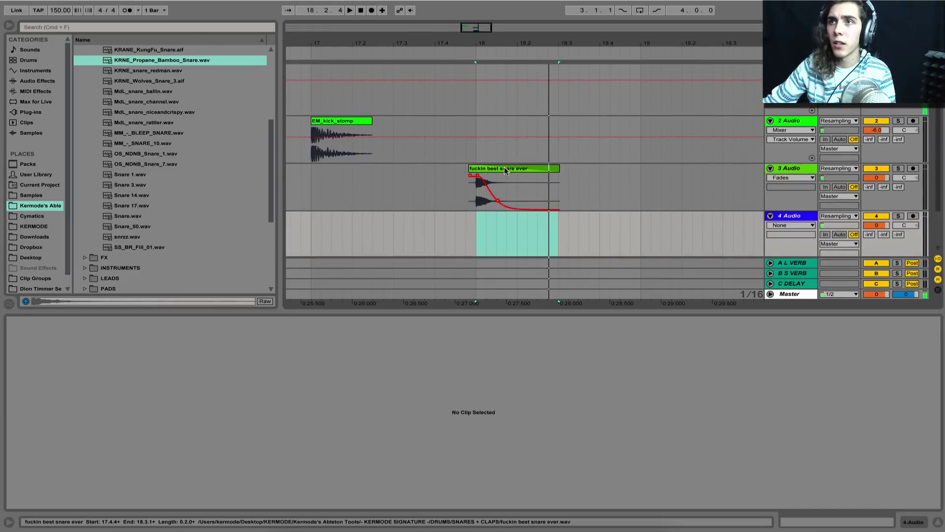
pyautogui.press('super+z')
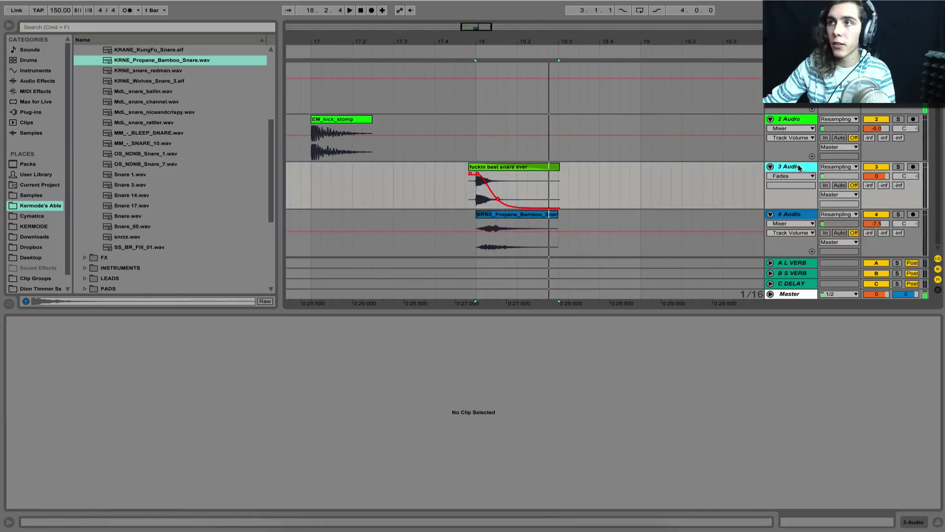
# Duplicate the first snare's track (3 Audio) and add a Compressor to the copy
pyautogui.press('Up')
pyautogui.press('super+d')
pyautogui.click(42, 81)
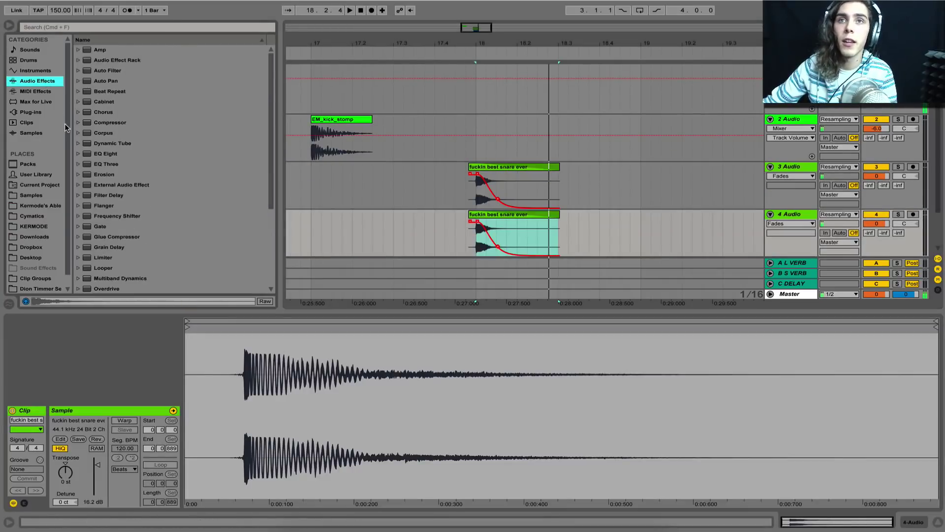
pyautogui.moveTo(96, 124); pyautogui.dragTo(493, 241)
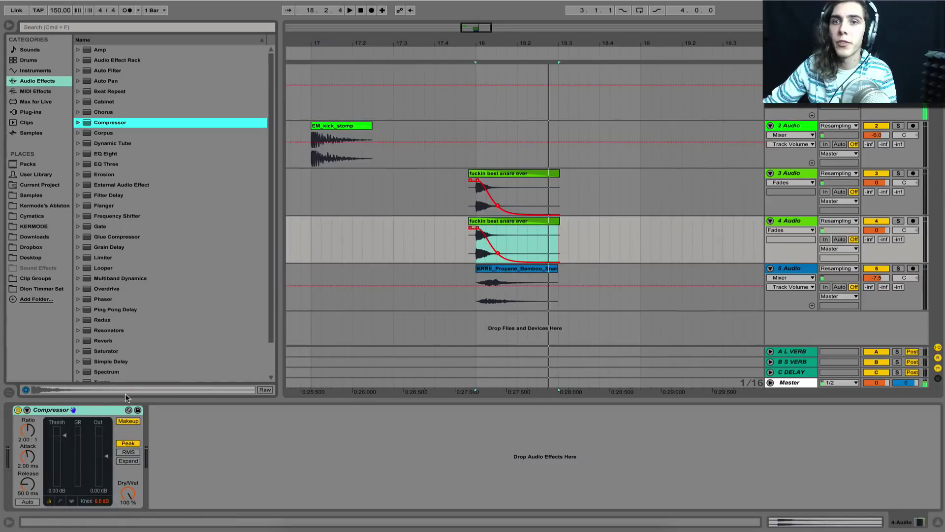
# Set the Compressor's threshold to -inf dB, ratio to inf:1, attack to 0.01 ms, release to 1.00 ms and output to 11.6 dB
pyautogui.moveTo(58, 457); pyautogui.dragTo(58, 507)
pyautogui.moveTo(32, 433); pyautogui.dragTo(32, 384)
pyautogui.press('space')
pyautogui.moveTo(26, 458); pyautogui.dragTo(27, 521)
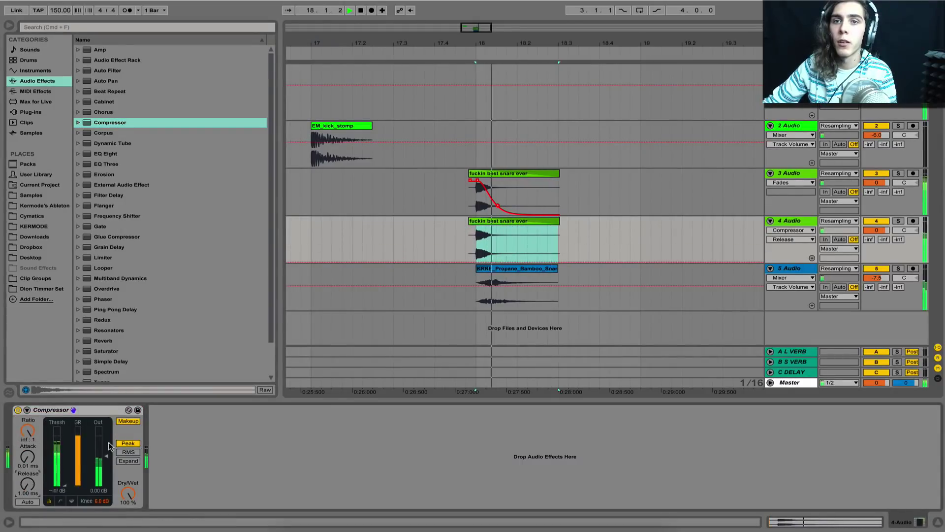
pyautogui.moveTo(107, 457); pyautogui.dragTo(107, 445)
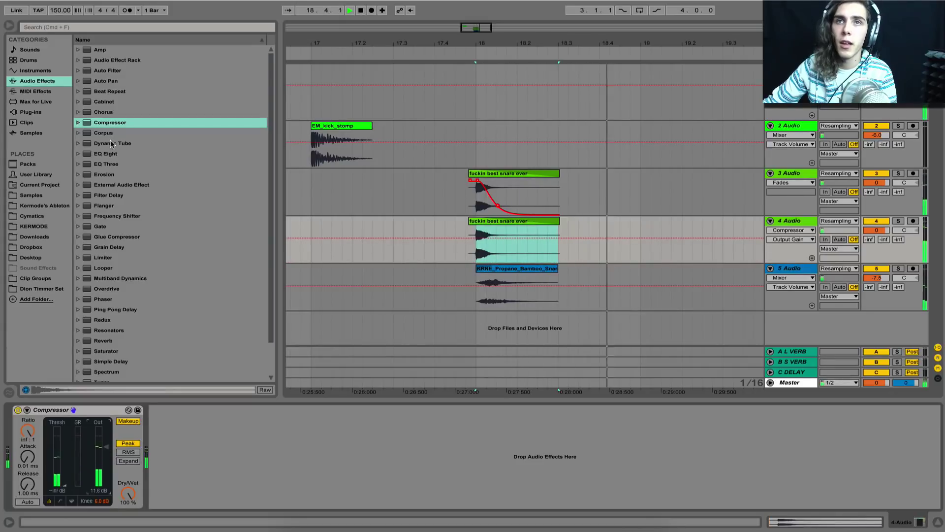
# Add an EQ Eight before the Compressor and enable band 8 as a gentle high cut at 17.0 kHz, checking by playback
pyautogui.moveTo(105, 153); pyautogui.dragTo(20, 421)
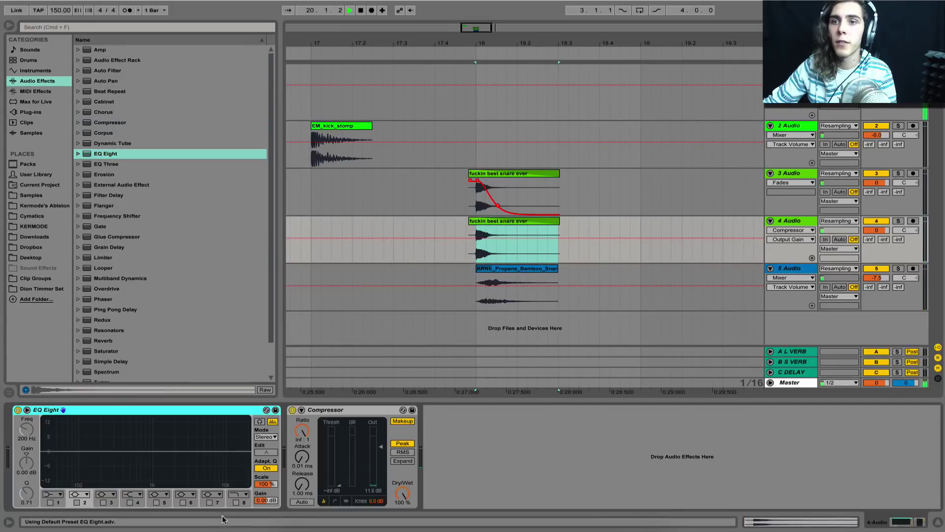
pyautogui.click(235, 502)
pyautogui.press('space')
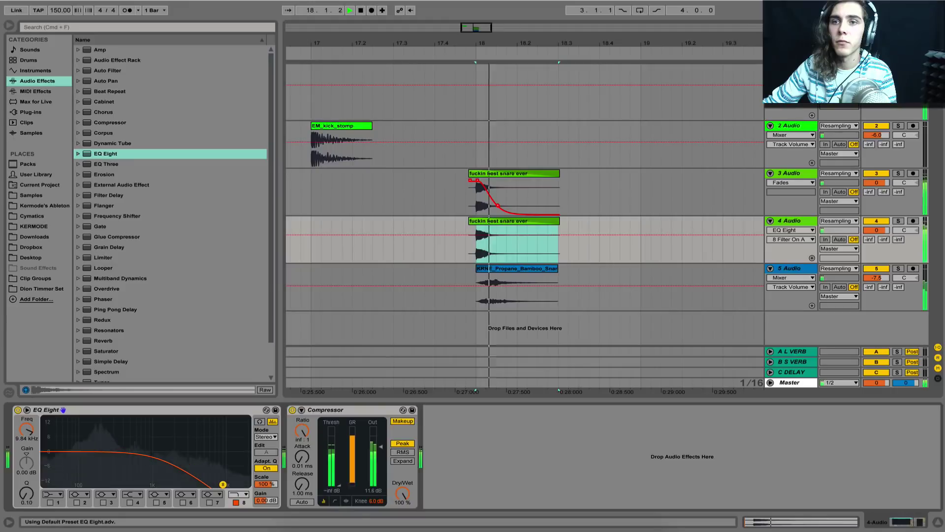
pyautogui.moveTo(222, 484); pyautogui.dragTo(240, 483)
pyautogui.press('space')
pyautogui.press('space')
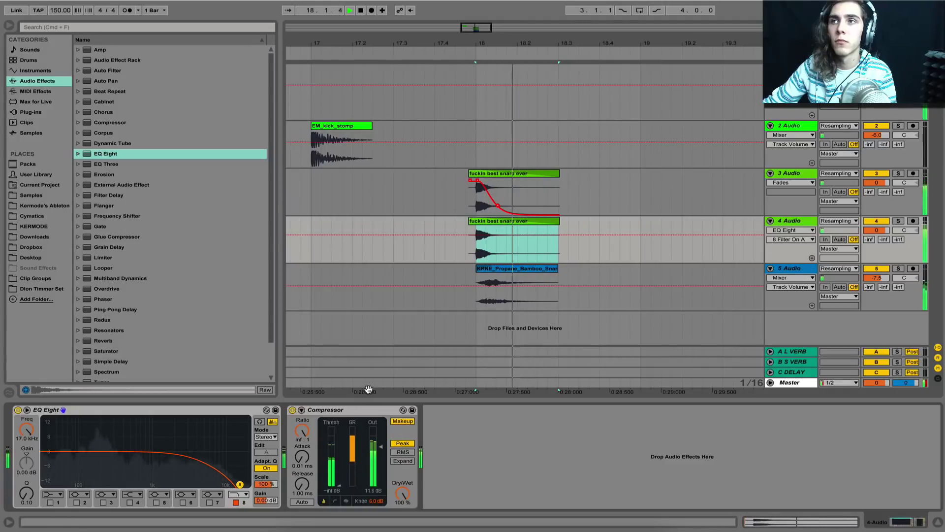
pyautogui.press('space')
# Enable EQ Eight bands 5 and 3, dip the upper mids with band 5, and boost band 3 by 7.31 dB at 335 Hz
pyautogui.click(156, 502)
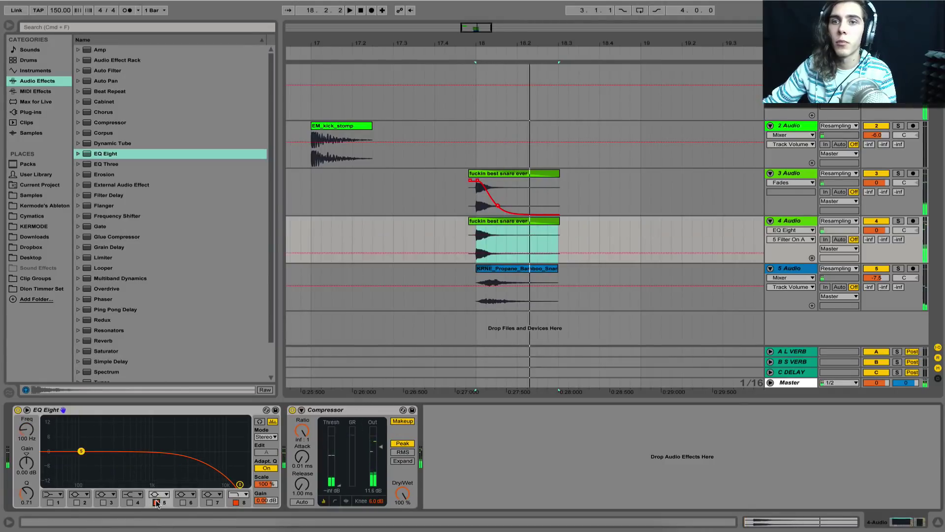
pyautogui.press('space')
pyautogui.moveTo(80, 453); pyautogui.dragTo(118, 436)
pyautogui.press('space')
pyautogui.click(103, 502)
pyautogui.press('space')
pyautogui.press('space')
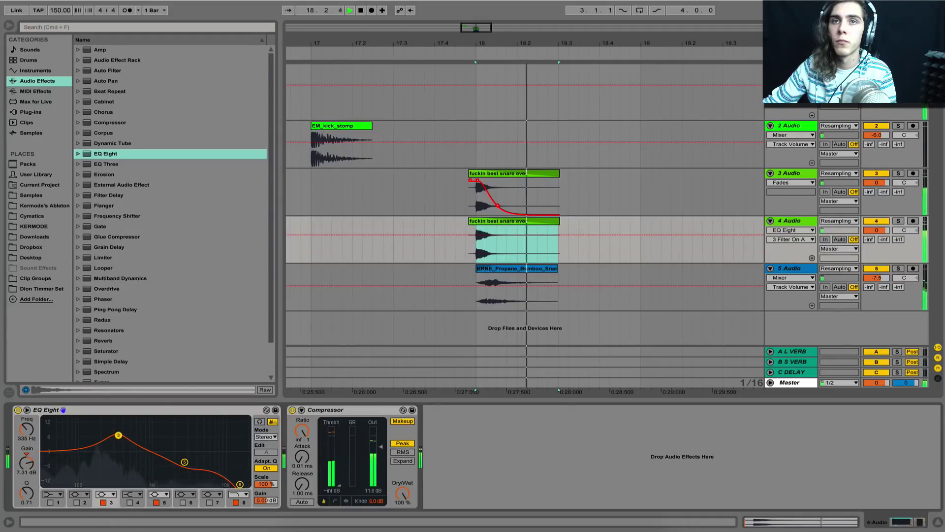
pyautogui.press('space')
pyautogui.press('space')
# Insert a Reverb between the EQ Eight and the Compressor and set its Dry/Wet to 35 % while listening
pyautogui.moveTo(103, 341); pyautogui.dragTo(309, 482)
pyautogui.press('space')
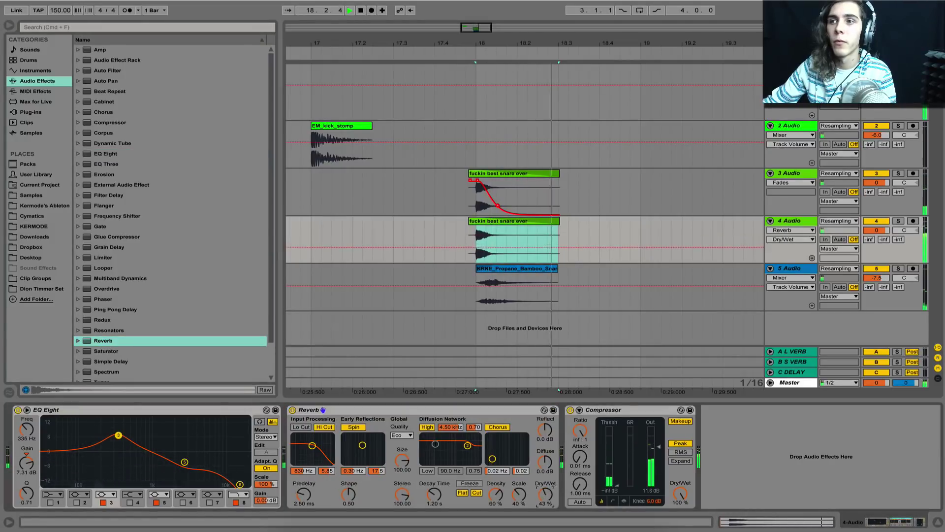
pyautogui.press('space')
pyautogui.press('space')
pyautogui.moveTo(545, 494); pyautogui.dragTo(545, 500)
pyautogui.press('space')
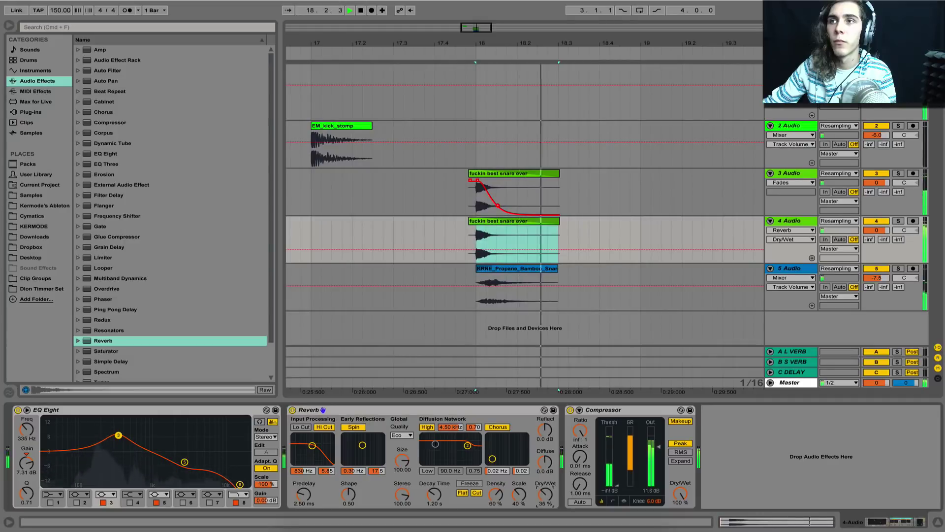
pyautogui.press('space')
# Set the Compressor's release to 17.5 ms and attack to 0.09 ms, and play the snare
pyautogui.click(579, 485)
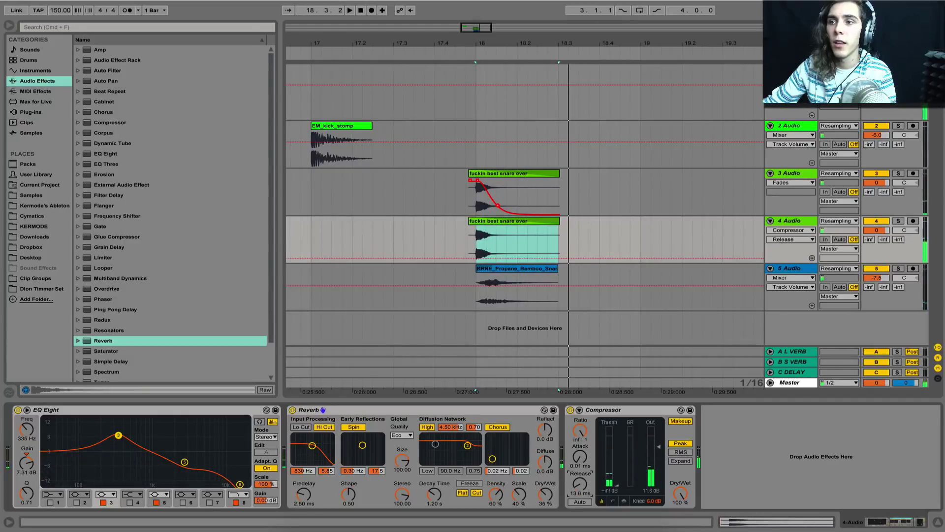
pyautogui.click(580, 465)
pyautogui.press('space')
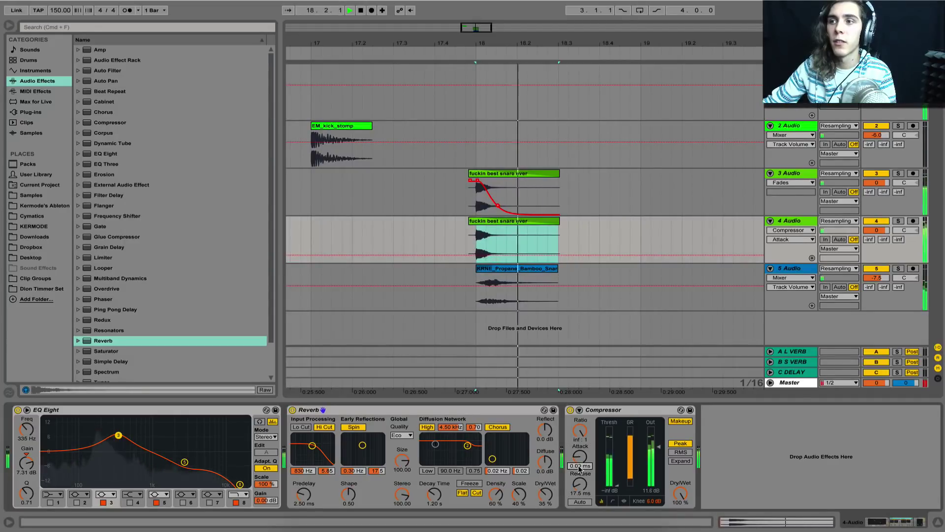
# Freeze and flatten the duplicated snare track 4 Audio
pyautogui.rightClick(803, 225)
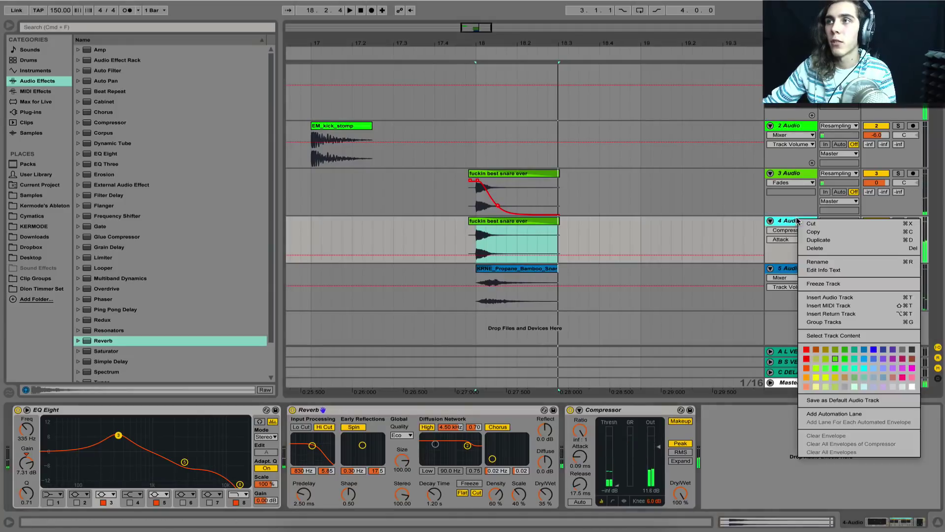
pyautogui.click(819, 284)
pyautogui.rightClick(803, 223)
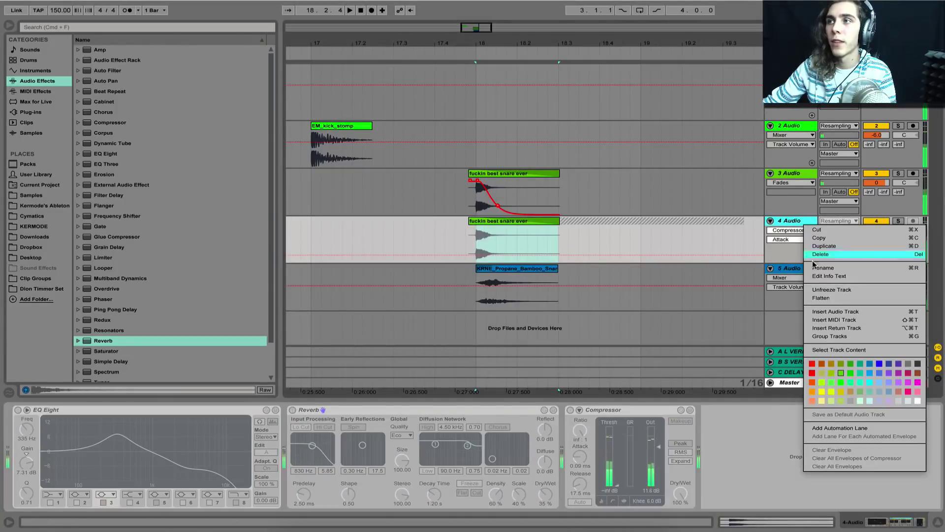
pyautogui.click(825, 297)
# Resize the freeze tail clip to span 18.1.1 to 19.1.1, removing the short leftover clip in front of it
pyautogui.moveTo(562, 221); pyautogui.dragTo(468, 221)
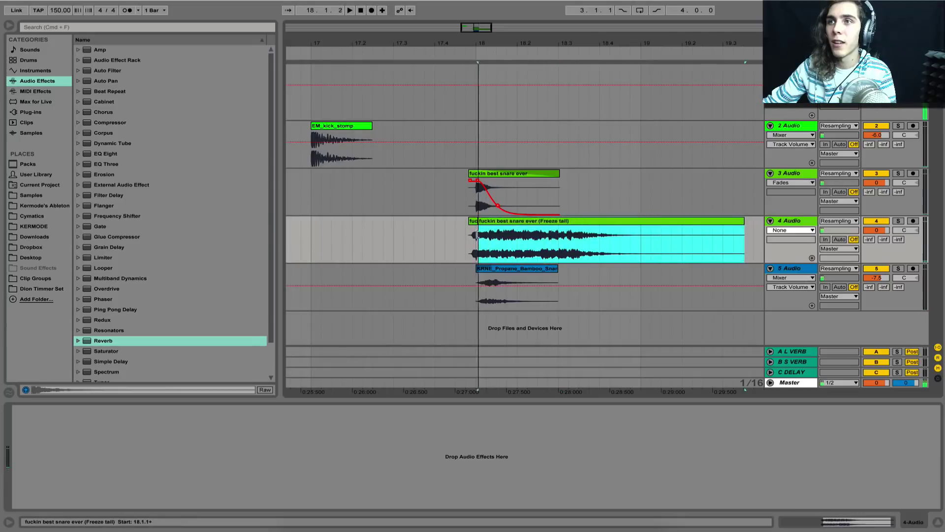
pyautogui.click(468, 222)
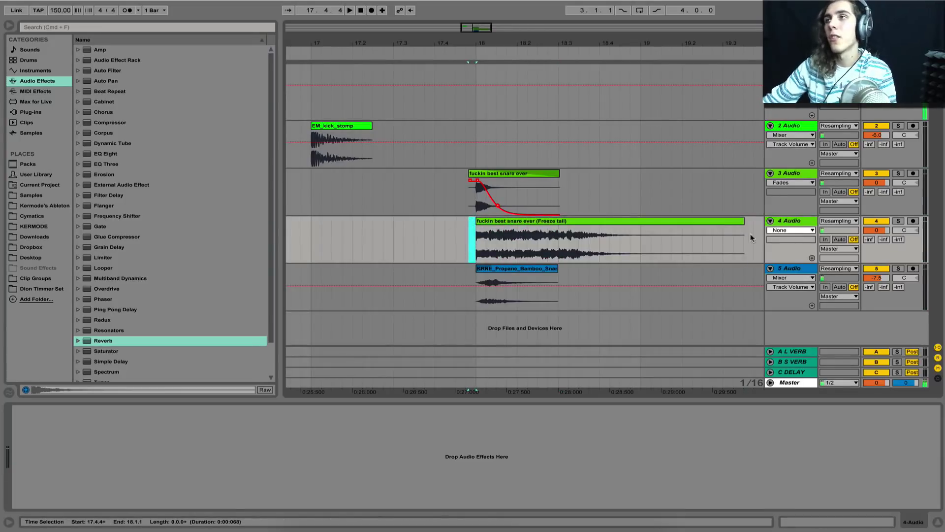
pyautogui.moveTo(743, 238); pyautogui.dragTo(483, 228)
# Show fades on 4 Audio, give the freeze tail clip a short fade-in and a long curved fade-out, and play it
pyautogui.click(781, 231)
pyautogui.click(777, 247)
pyautogui.click(479, 232)
pyautogui.click(482, 221)
pyautogui.moveTo(570, 245); pyautogui.dragTo(549, 253)
pyautogui.click(516, 225)
pyautogui.press('space')
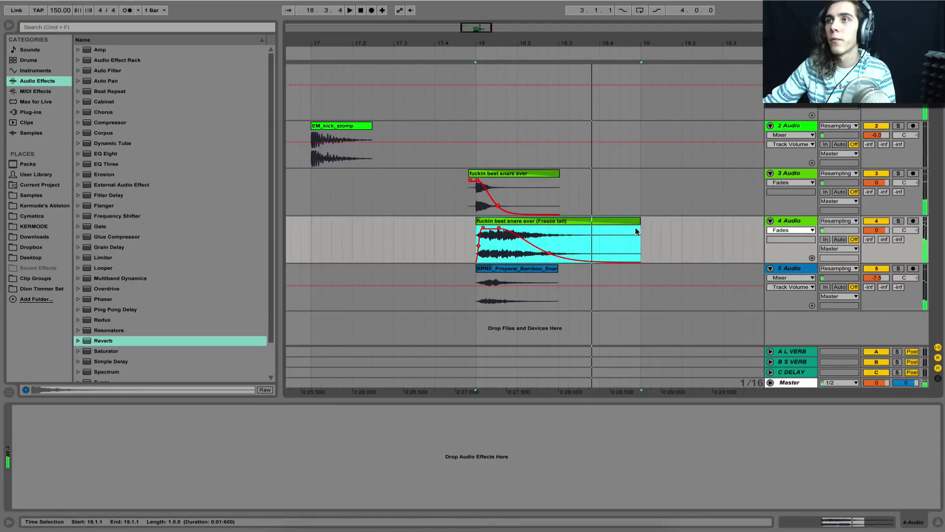
pyautogui.press('space')
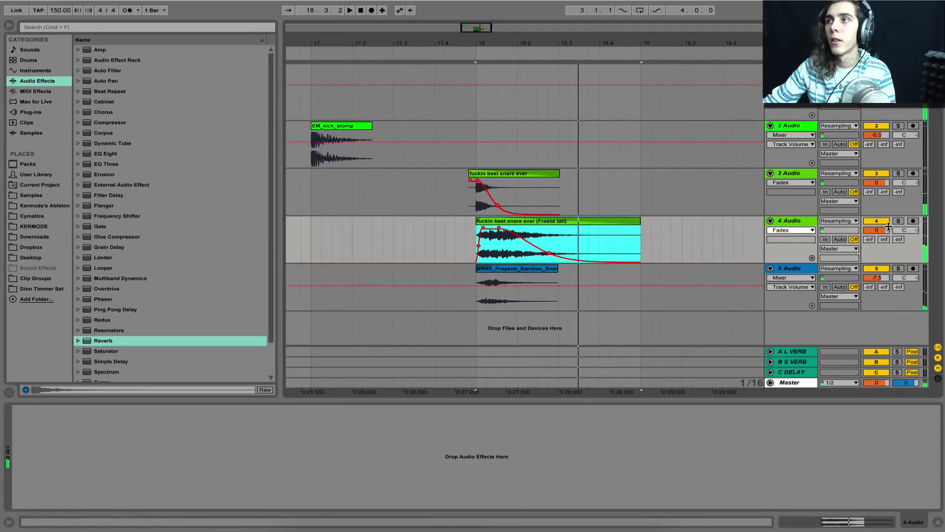
# Set the 4 Audio track volume to -7.2 dB and shorten the freeze tail clip to end at 18.3.1, checking by playback
pyautogui.moveTo(888, 226); pyautogui.dragTo(888, 244)
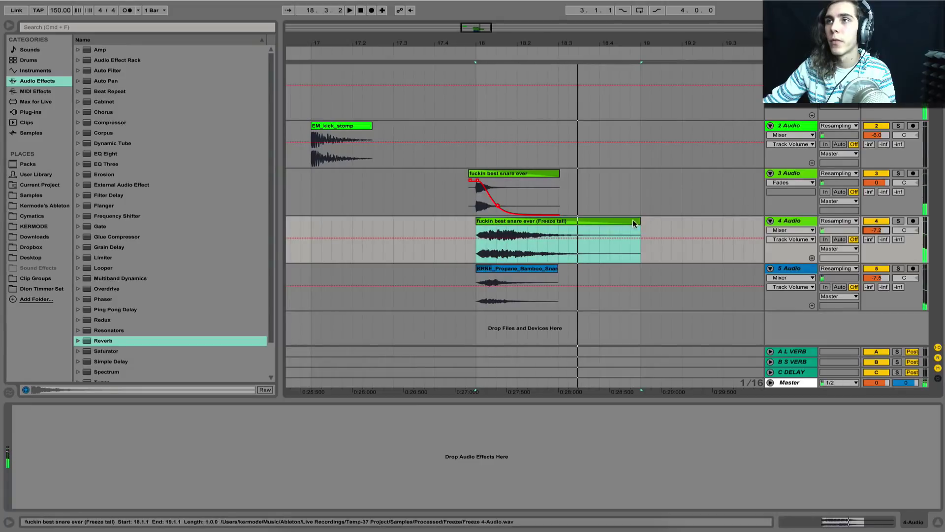
pyautogui.moveTo(634, 223); pyautogui.dragTo(559, 223)
pyautogui.press('space')
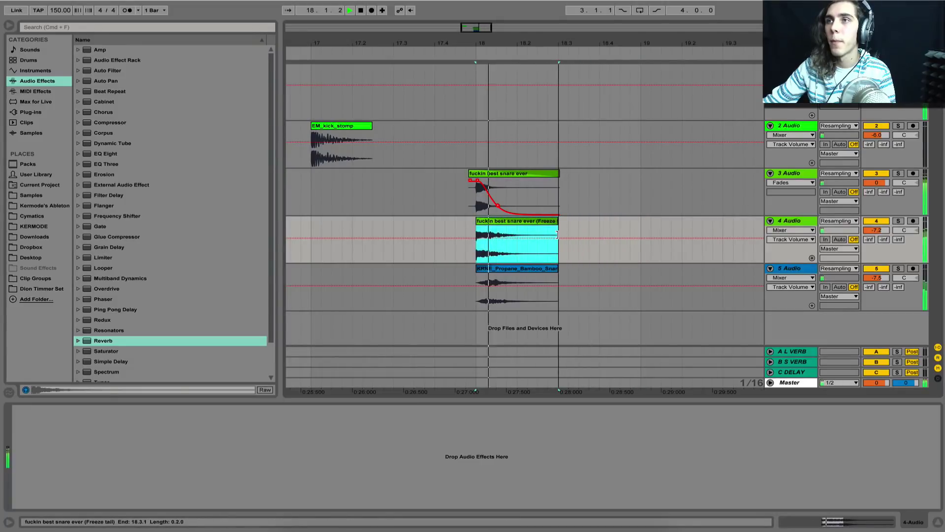
# Reshape the shortened freeze tail's fades with a short fade-in and a softer fade-out curve, replaying the snare layers
pyautogui.click(791, 230)
pyautogui.click(787, 240)
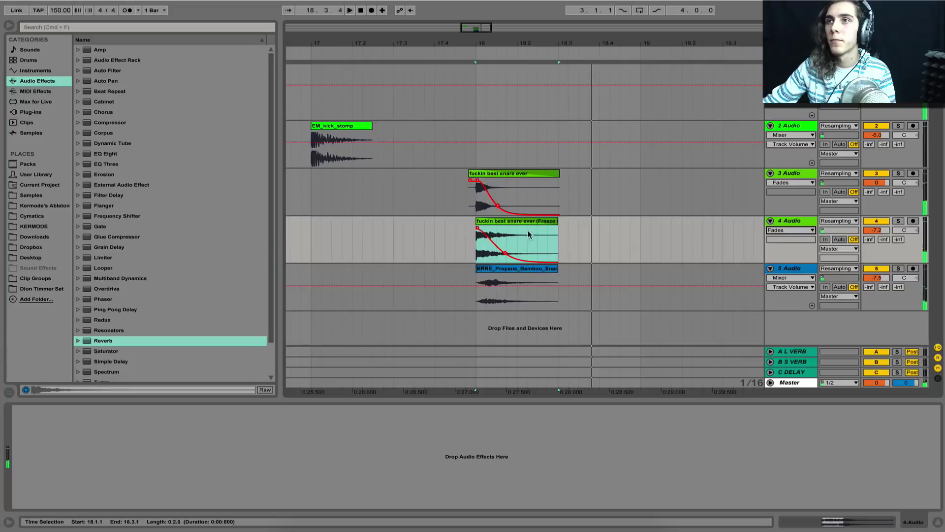
pyautogui.press('space')
pyautogui.moveTo(478, 228); pyautogui.dragTo(520, 253)
pyautogui.click(483, 221)
pyautogui.press('space')
pyautogui.press('space')
pyautogui.press('space')
pyautogui.press('space')
pyautogui.press('space')
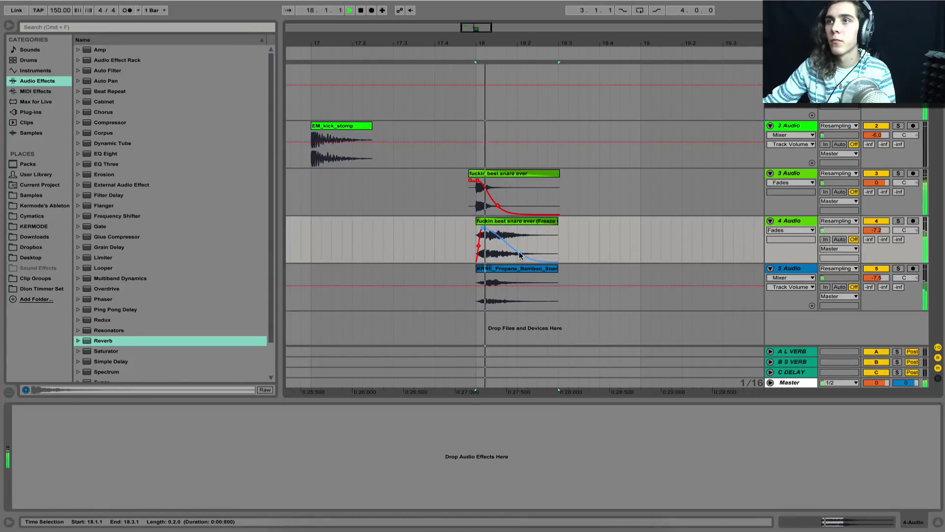
pyautogui.press('space')
# Play the pattern from the kick at bar 17 through the layered snare
pyautogui.click(349, 127)
pyautogui.press('space')
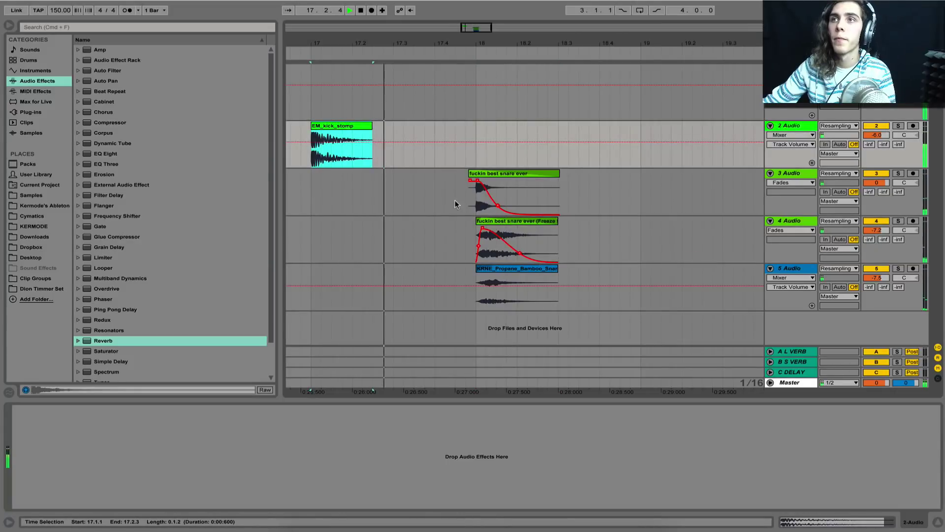
pyautogui.press('space')
# Set the project tempo to 80 BPM
pyautogui.click(394, 193)
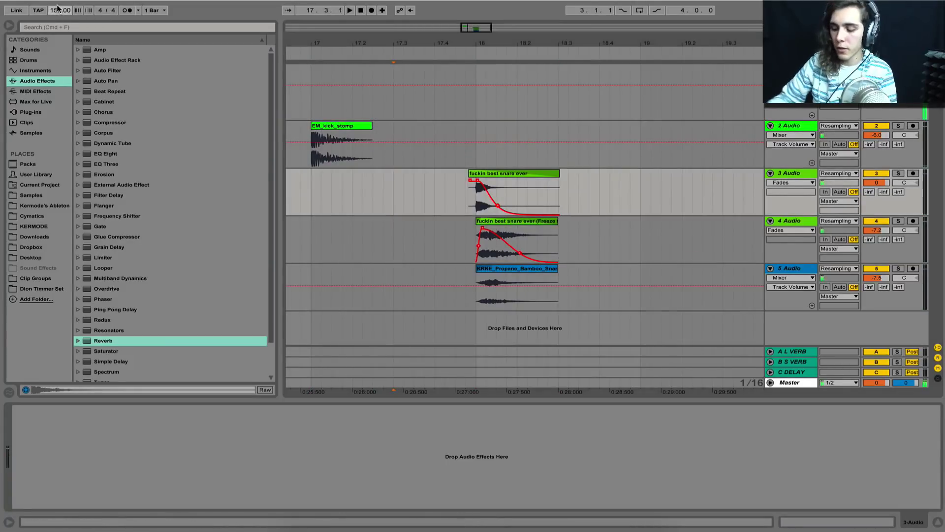
pyautogui.write('80')
pyautogui.press('Return')
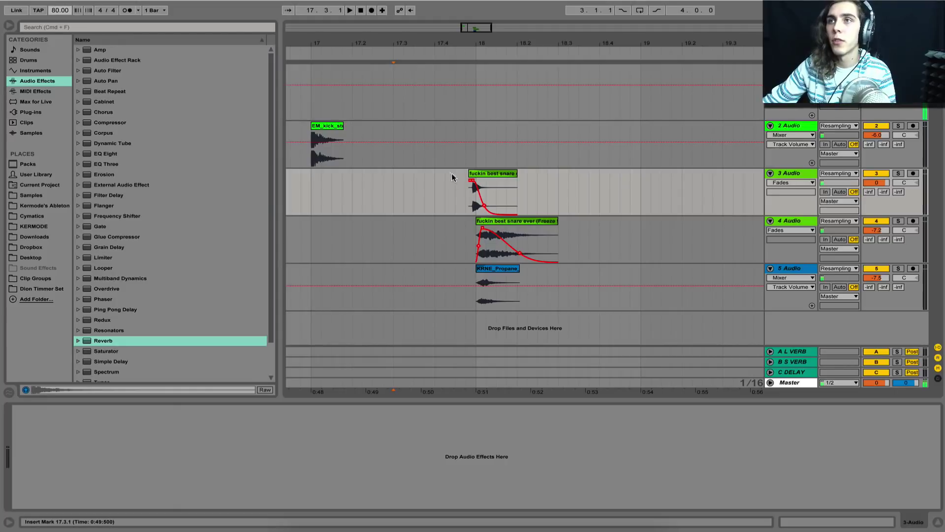
# Cut the three snare layers around bar 18 and paste them on their tracks at about 17.2.4
pyautogui.moveTo(451, 173); pyautogui.dragTo(558, 289)
pyautogui.press('x')
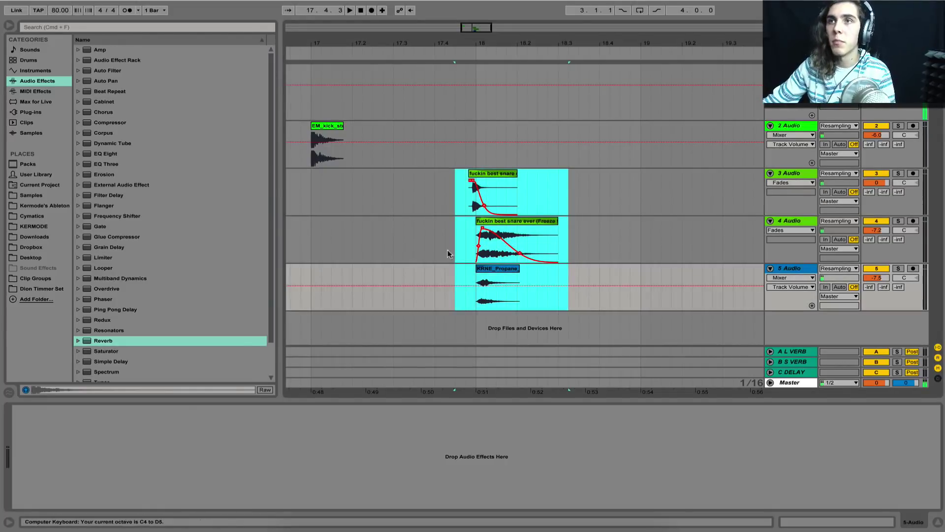
pyautogui.press('Delete')
pyautogui.click(383, 198)
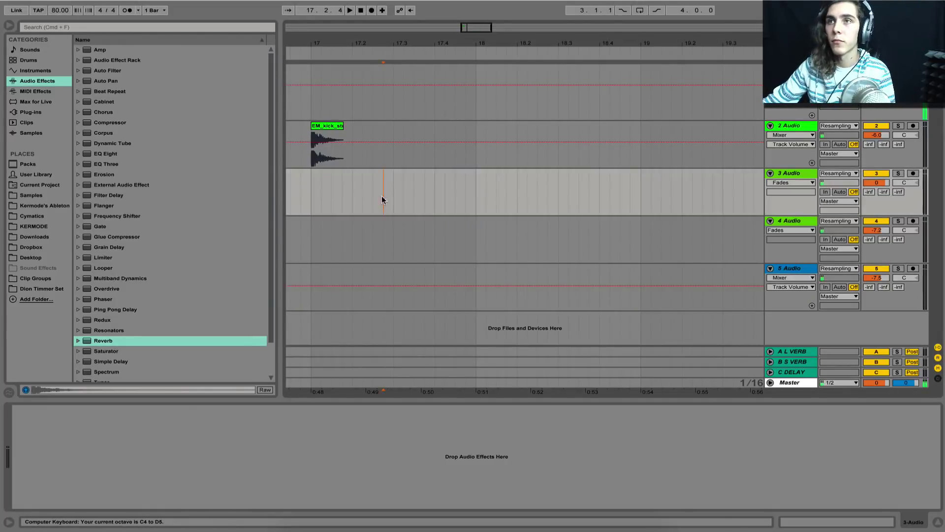
pyautogui.press('super+v')
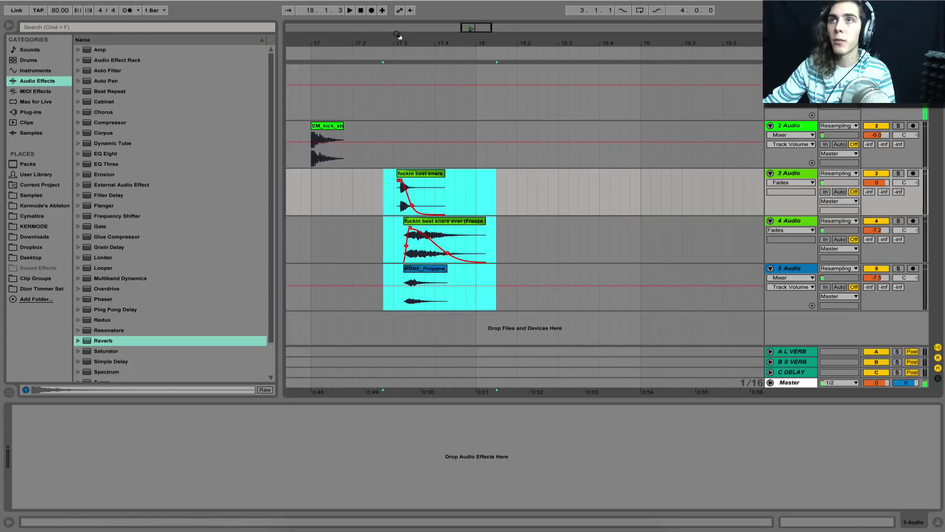
# Nudge the three snare layers slightly earlier so they hit at 17.3, and play the pattern from the kick
pyautogui.moveTo(400, 37); pyautogui.dragTo(399, 57)
pyautogui.moveTo(427, 173); pyautogui.dragTo(413, 172)
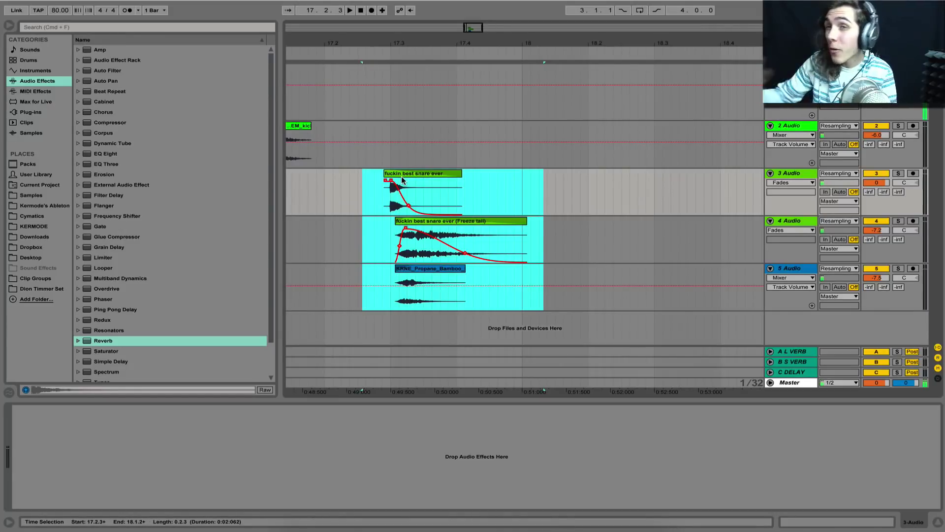
pyautogui.moveTo(422, 44); pyautogui.dragTo(524, 24)
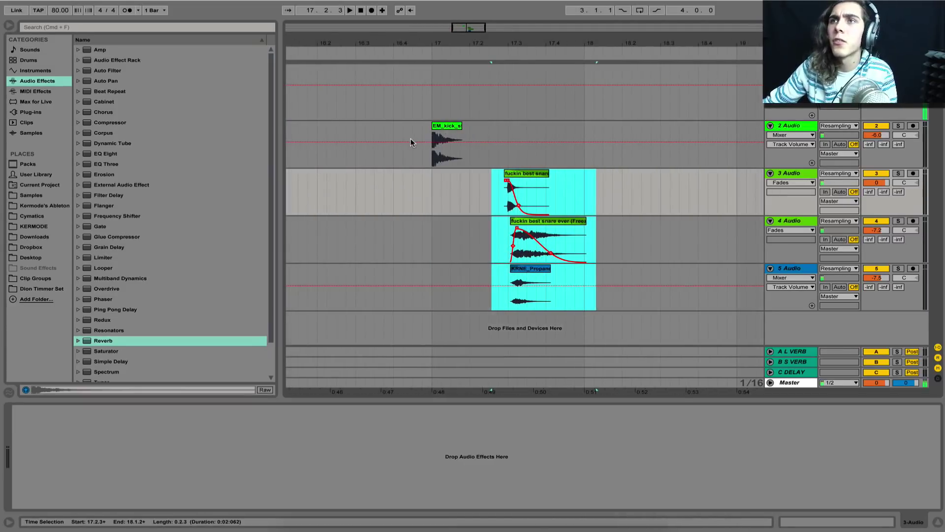
pyautogui.click(448, 126)
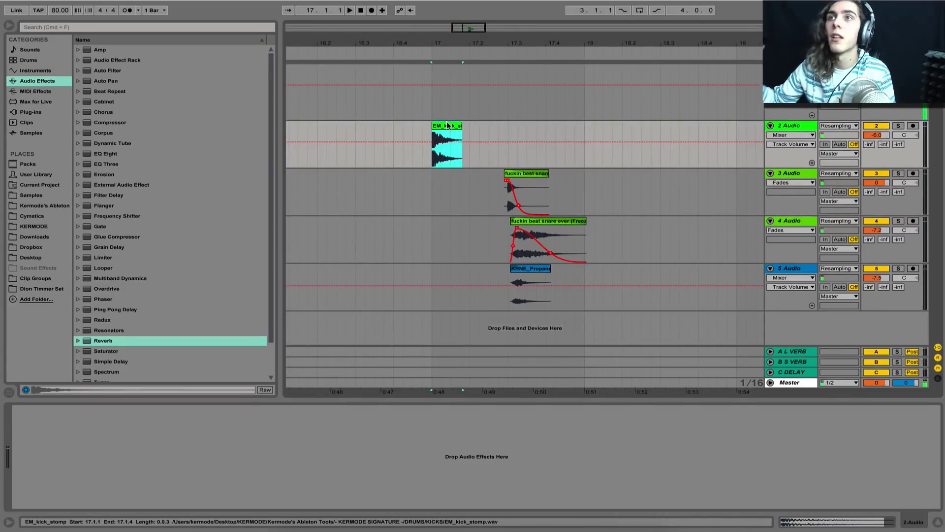
pyautogui.press('space')
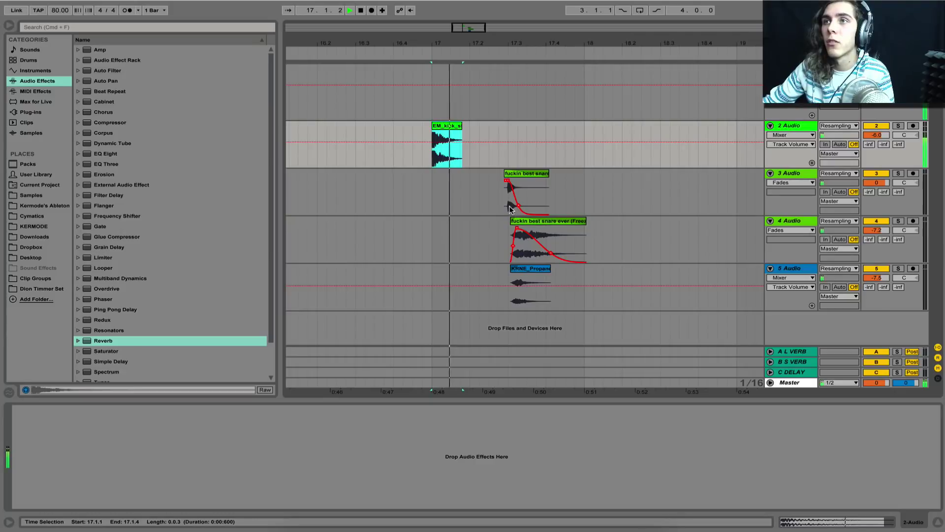
# Move the three snare layers one beat earlier so they hit at 17.2, and play the pattern from the kick
pyautogui.click(526, 174)
pyautogui.press('space')
pyautogui.keyDown('shift'); pyautogui.click(581, 289); pyautogui.keyUp('shift')
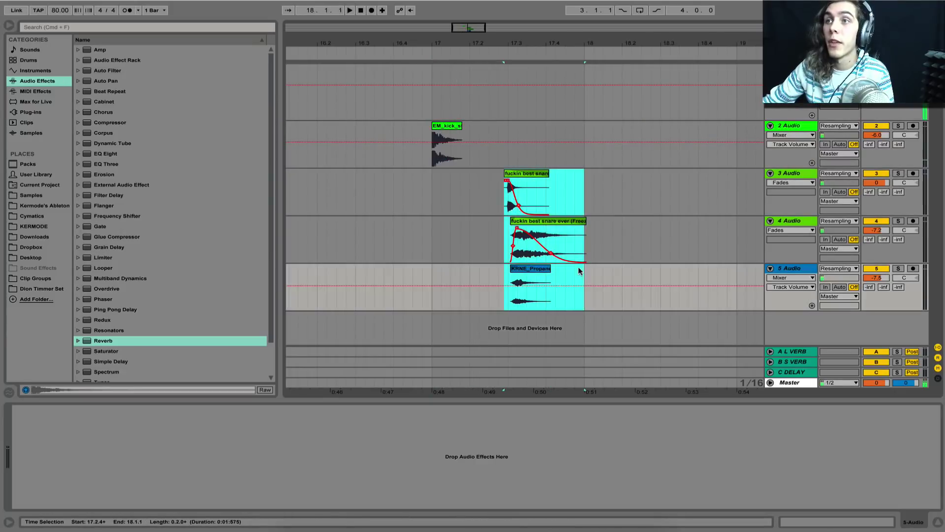
pyautogui.moveTo(534, 250); pyautogui.dragTo(498, 252)
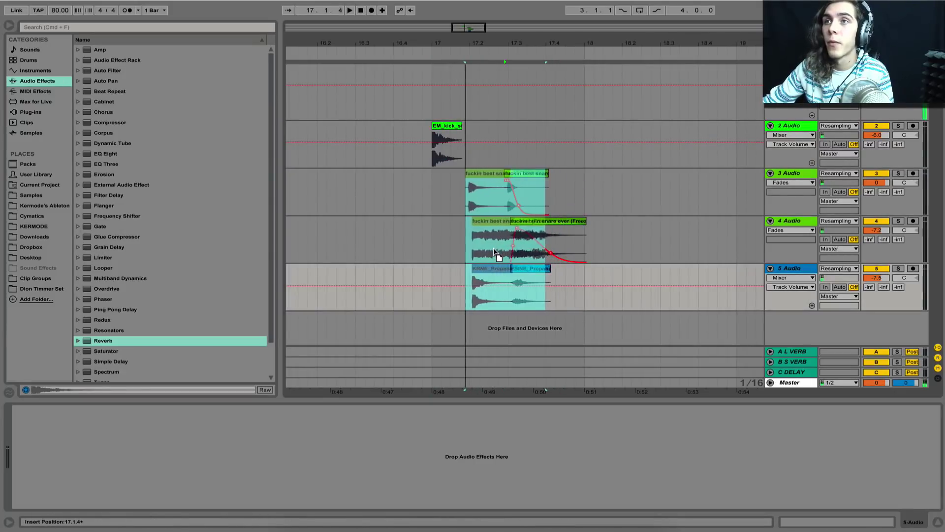
pyautogui.click(485, 232)
pyautogui.click(431, 200)
pyautogui.press('space')
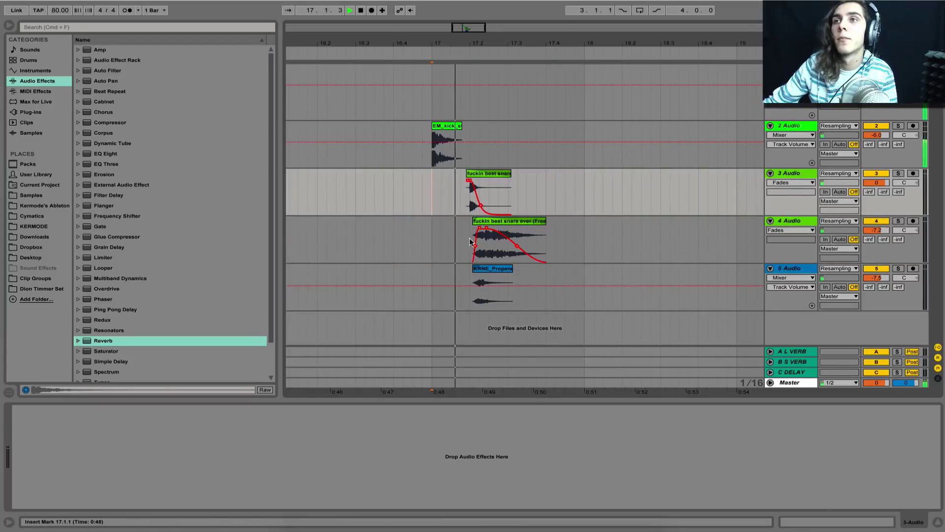
# Reshape the fades of the track 4 snare layer so it decays faster, checking the sound by playing from 17.1.4
pyautogui.moveTo(486, 229); pyautogui.dragTo(478, 232)
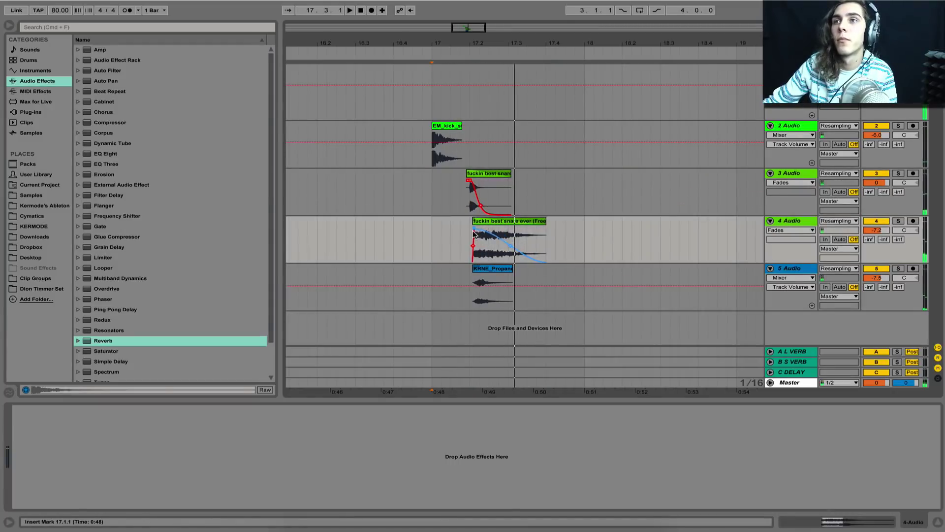
pyautogui.click(457, 246)
pyautogui.press('space')
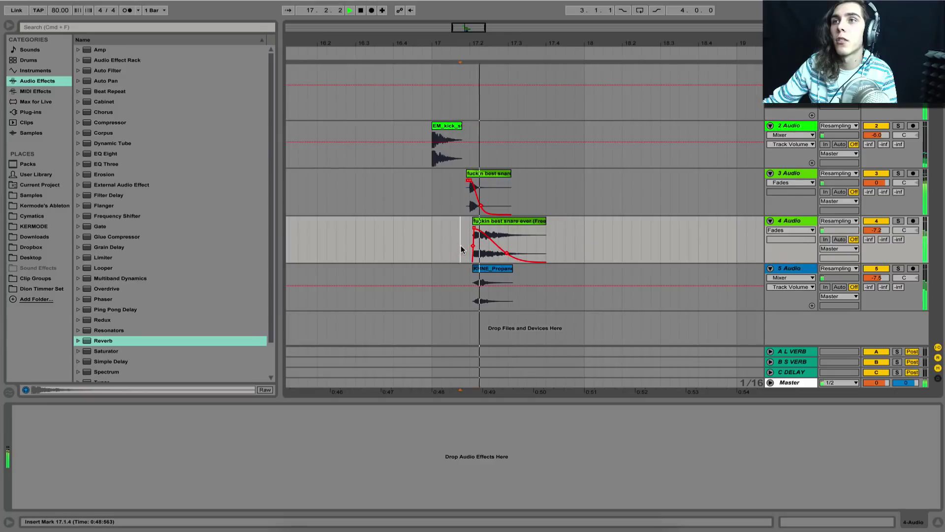
pyautogui.press('space')
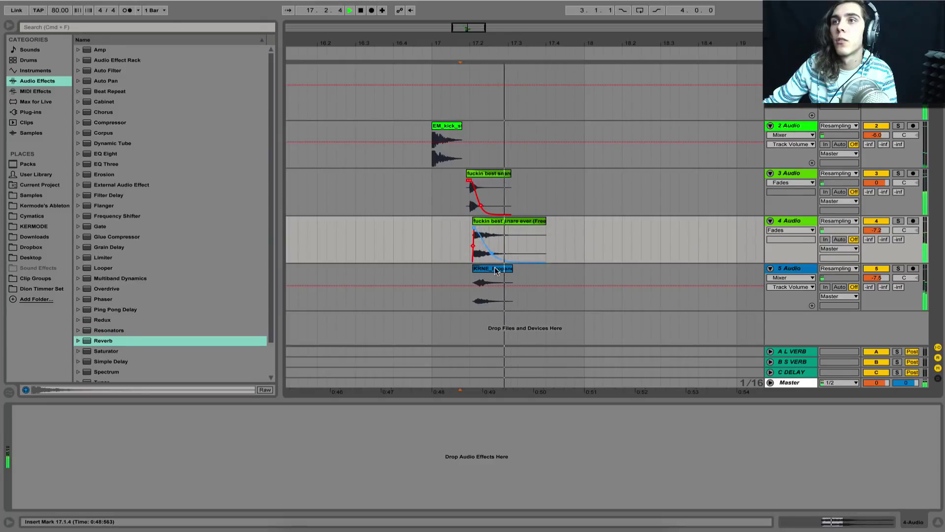
pyautogui.press('space')
pyautogui.press('space')
# Trim the track 4 snare layer to end at 17.3.1 and replay the pattern from the kick
pyautogui.moveTo(546, 231); pyautogui.dragTo(508, 233)
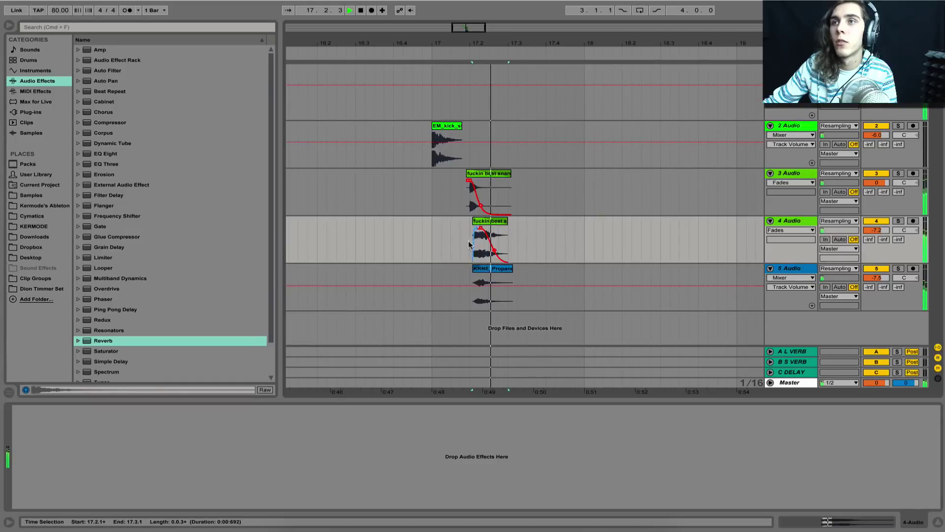
pyautogui.click(435, 233)
pyautogui.press('space')
pyautogui.press('space')
pyautogui.click(432, 234)
pyautogui.press('space')
pyautogui.press('space')
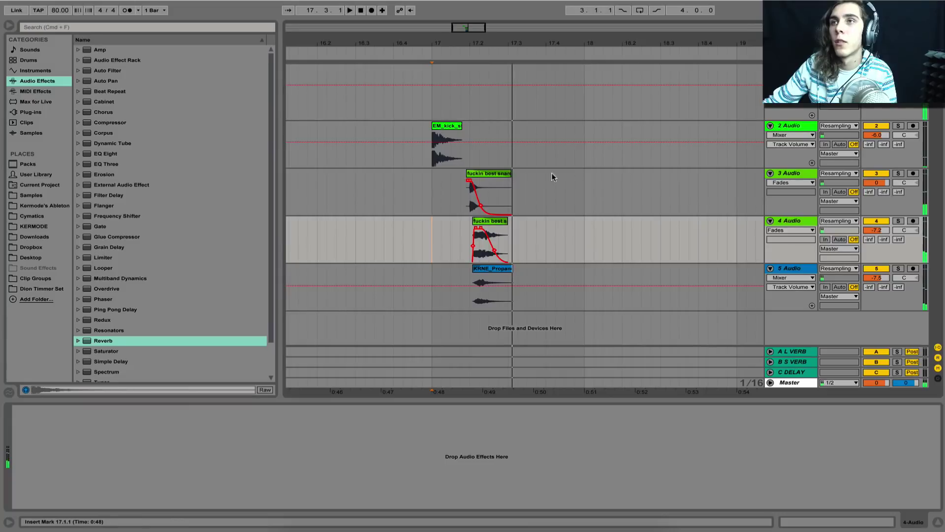
pyautogui.press('space')
pyautogui.press('space')
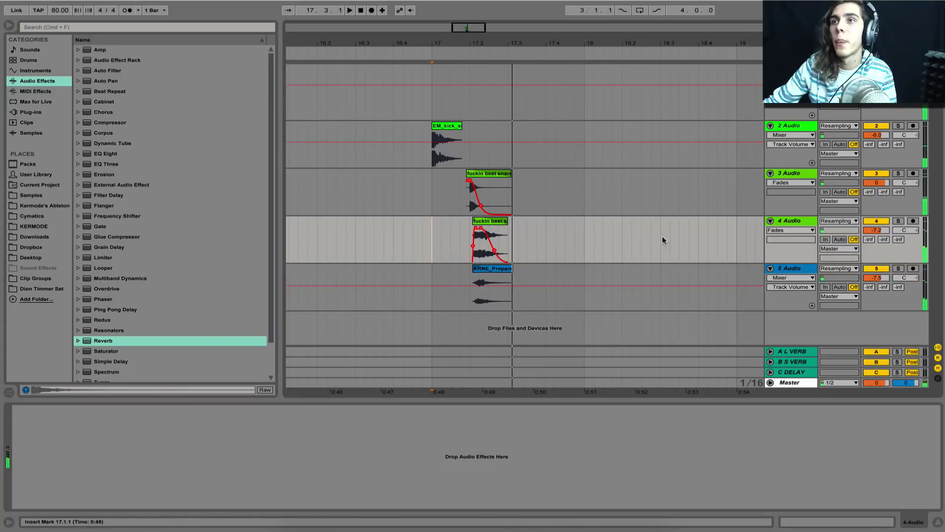
# Lower the volume of track 5 to about -19.7 dB while playing the pattern repeatedly
pyautogui.press('space')
pyautogui.moveTo(876, 277)
pyautogui.mouseDown()
pyautogui.moveTo(876, 295)
pyautogui.moveTo(876, 287)
pyautogui.mouseUp()
pyautogui.press('space')
pyautogui.press('space')
pyautogui.press('space')
pyautogui.press('space')
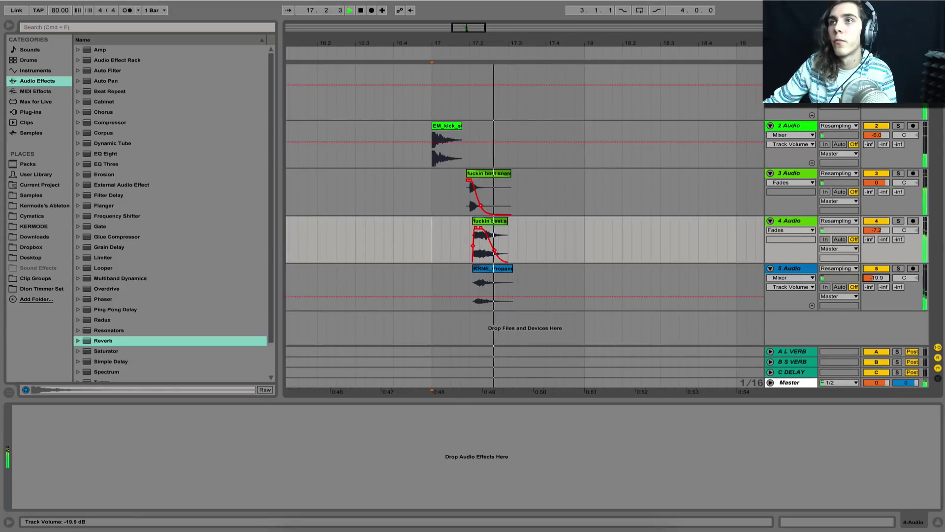
pyautogui.press('space')
# Duplicate the 17.1.1 to 17.3.1 section of the three snare tracks and play it from bar 17
pyautogui.moveTo(431, 184); pyautogui.dragTo(504, 283)
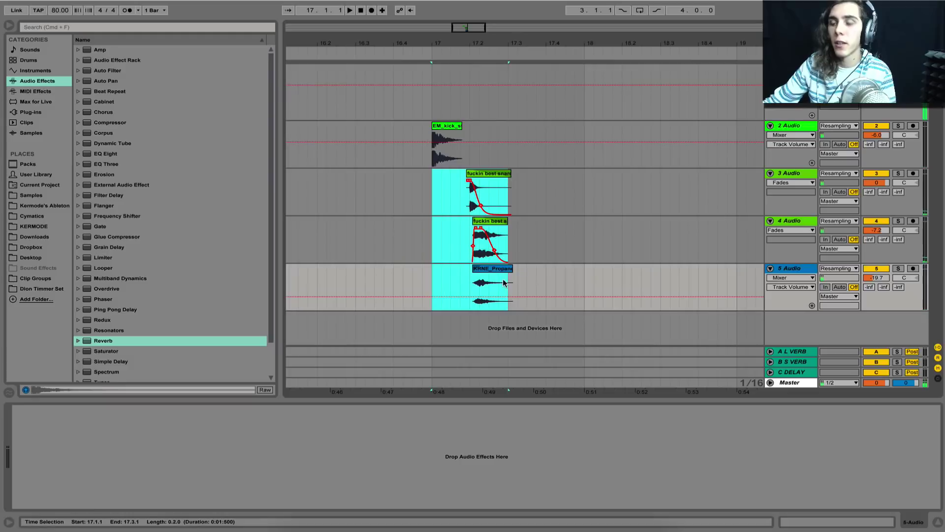
pyautogui.press('super+d')
pyautogui.click(432, 200)
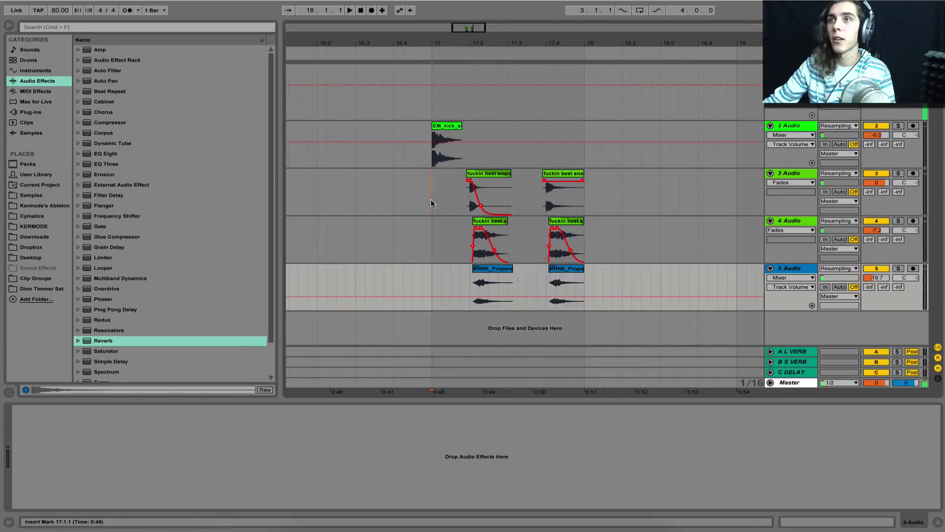
pyautogui.press('space')
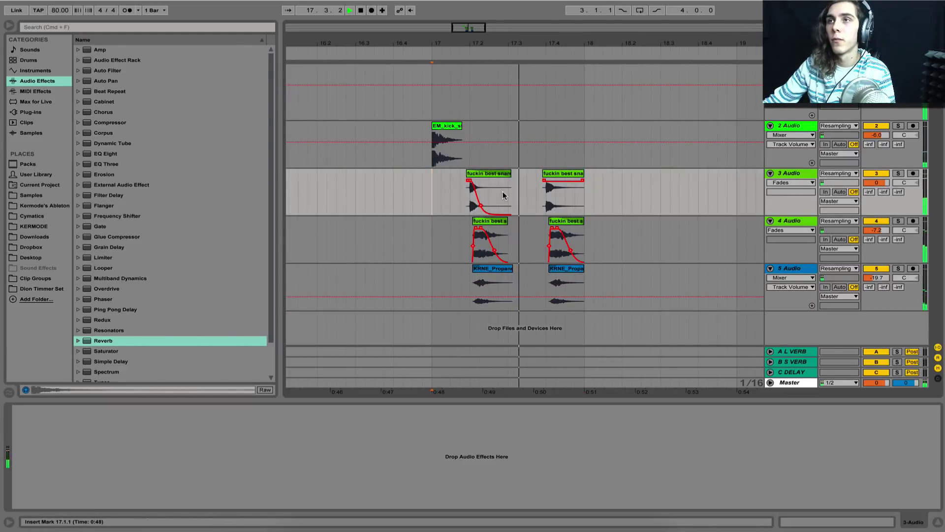
# Give the duplicated snare layer on track 3 the same steep fade-out as the original clip
pyautogui.moveTo(442, 197); pyautogui.dragTo(504, 206)
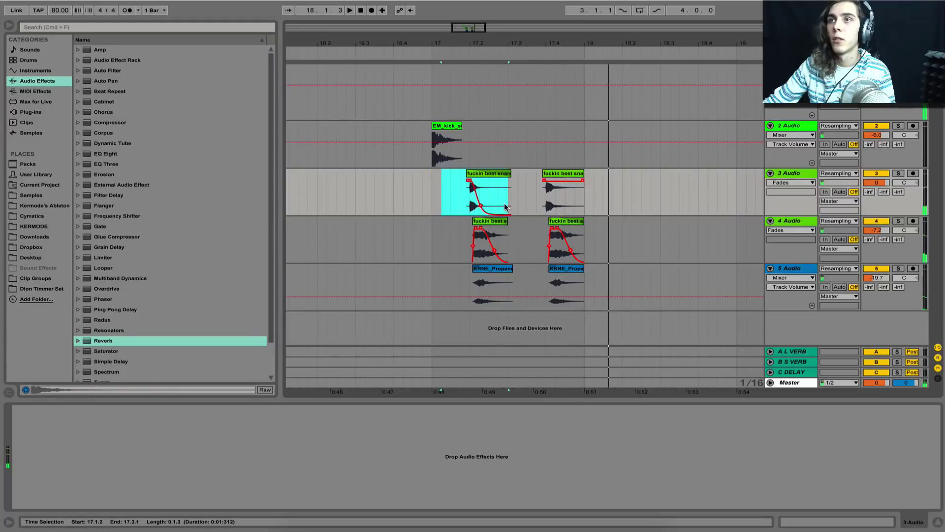
pyautogui.press('space')
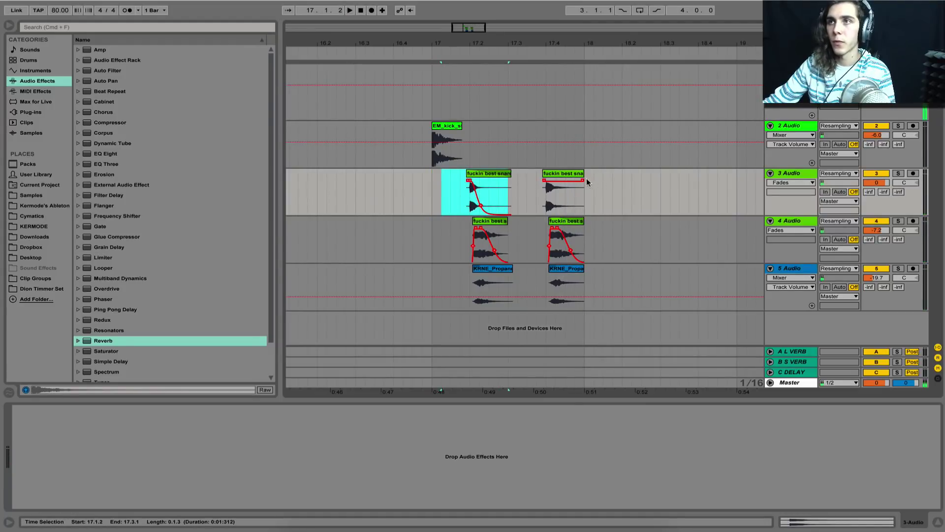
pyautogui.moveTo(581, 182); pyautogui.dragTo(545, 188)
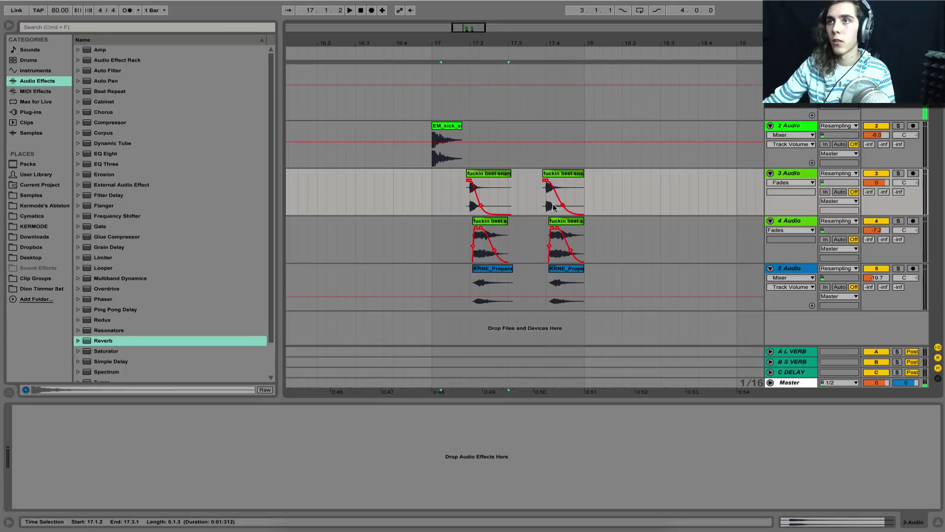
pyautogui.click(437, 198)
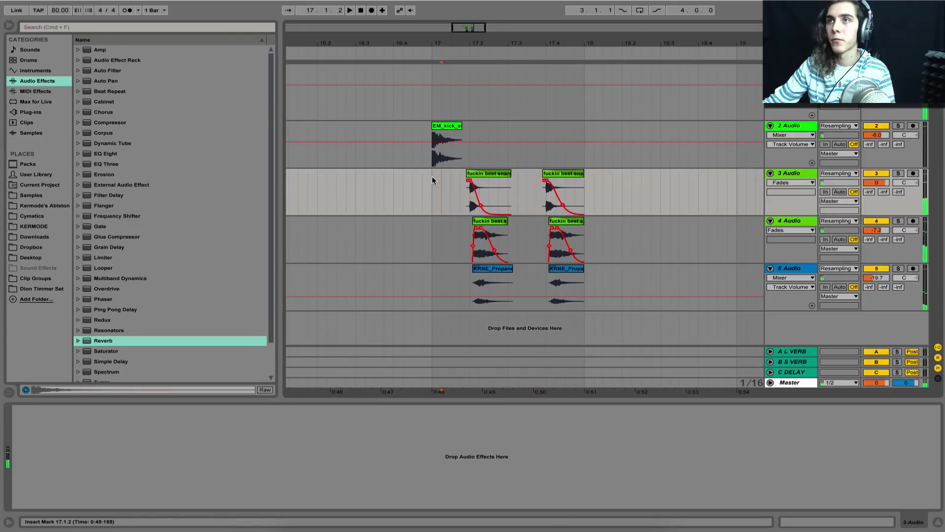
# Copy the kick from bar 17 to 17.3.1 and play the full pattern from the first kick
pyautogui.click(435, 126)
pyautogui.press('space')
pyautogui.click(507, 133)
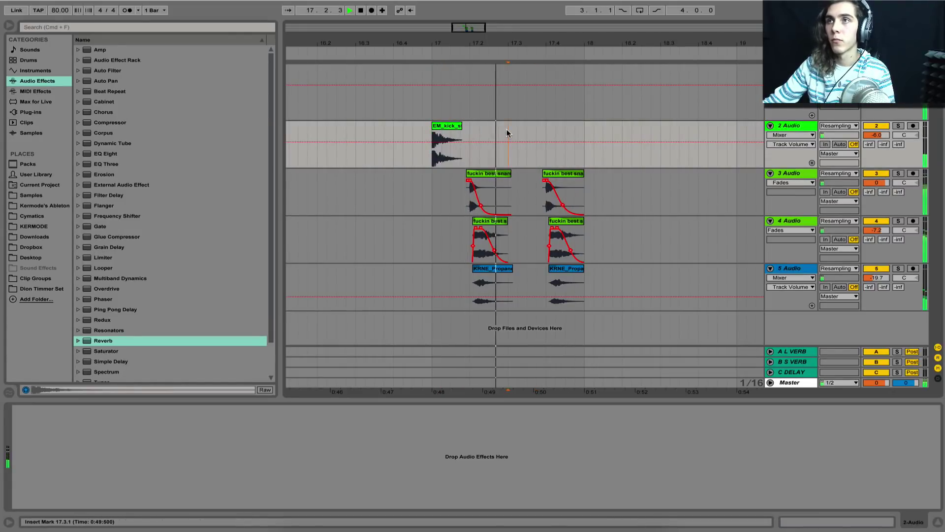
pyautogui.press('super+v')
pyautogui.click(434, 126)
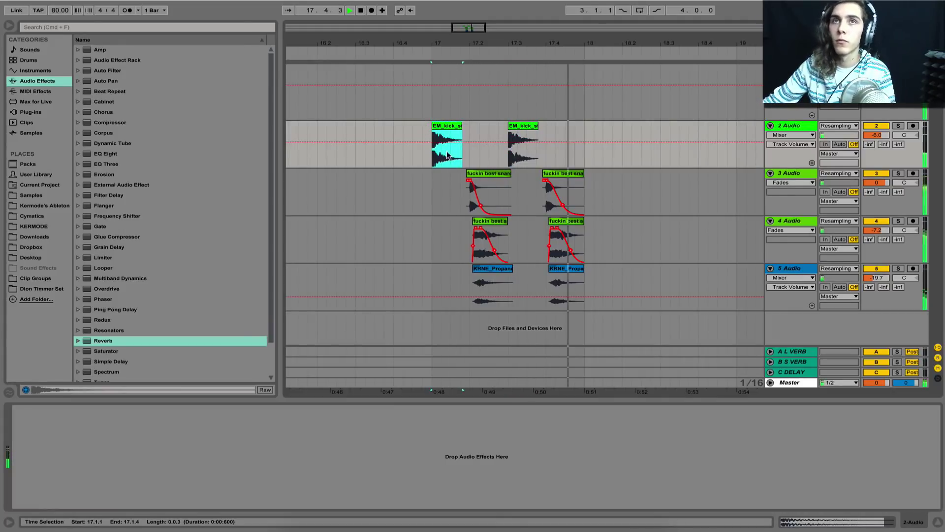
pyautogui.press('space')
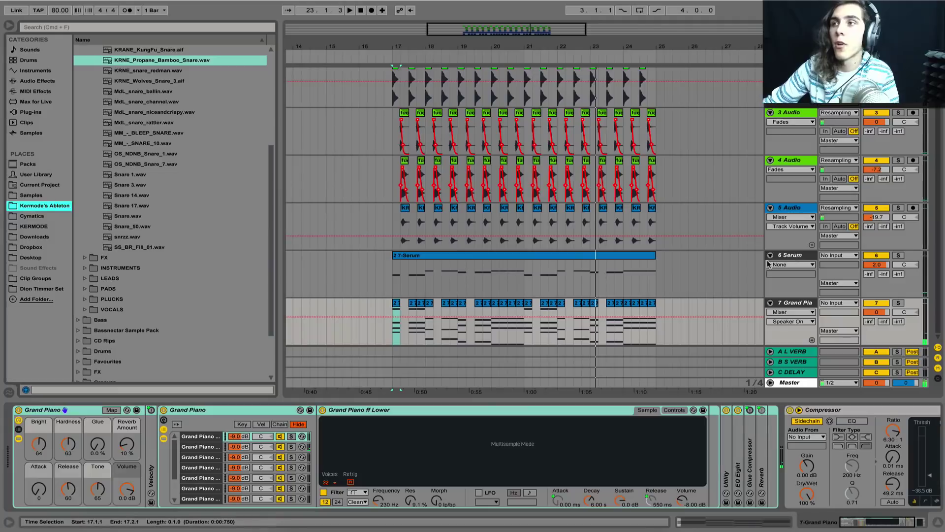
# Mute the Serum track and play the Grand Piano chords with the drums from bar 17
pyautogui.click(876, 255)
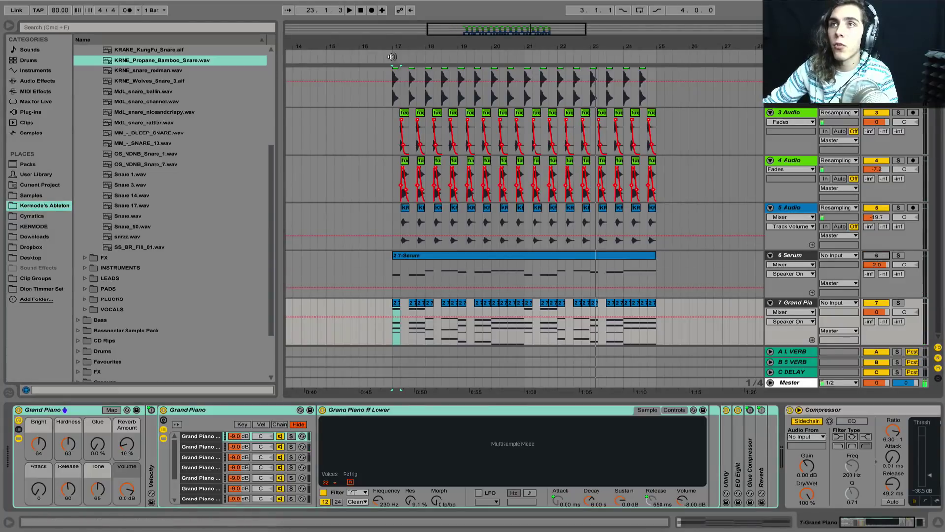
pyautogui.moveTo(393, 47); pyautogui.dragTo(320, 73)
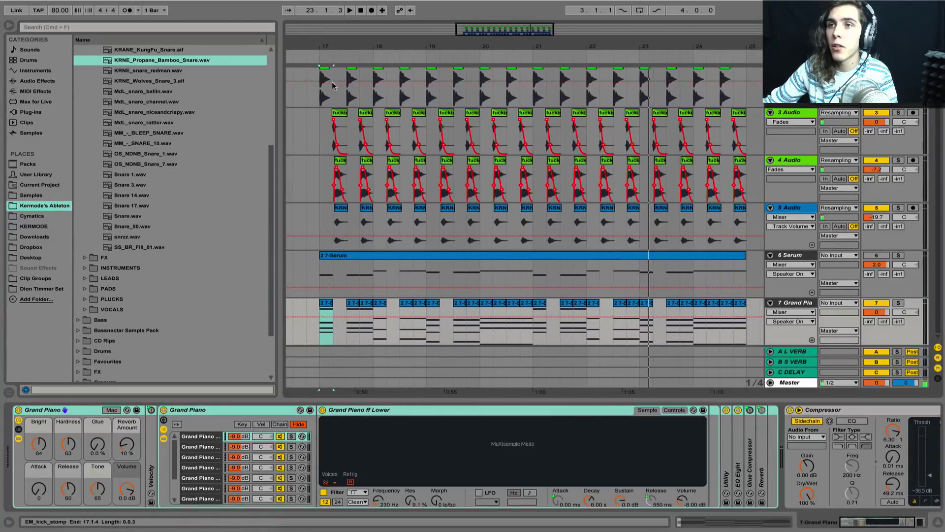
pyautogui.click(324, 303)
pyautogui.press('space')
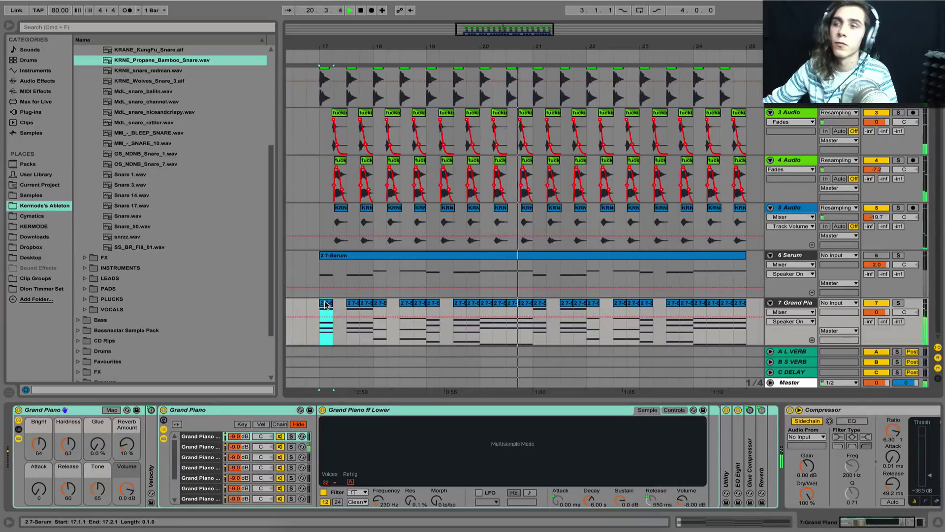
pyautogui.press('space')
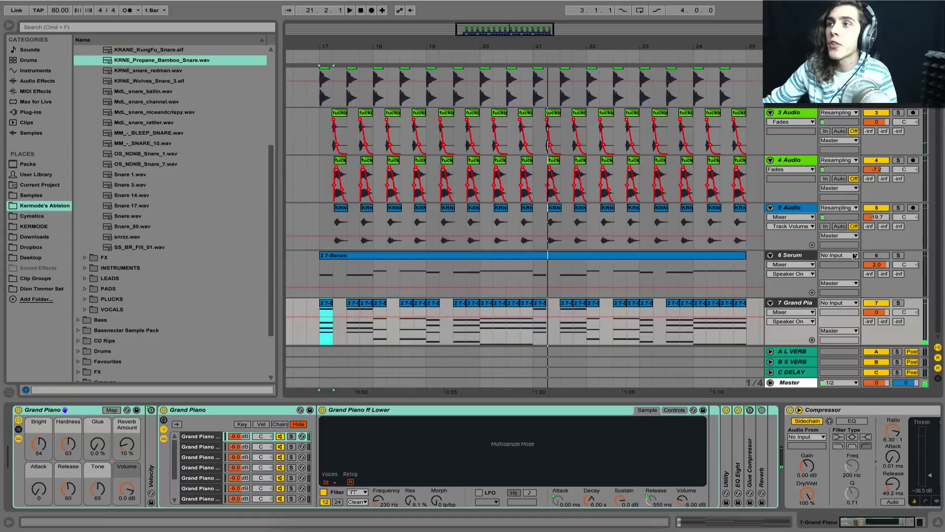
# Unmute the Serum track and open the notes of its MIDI clip
pyautogui.click(670, 257)
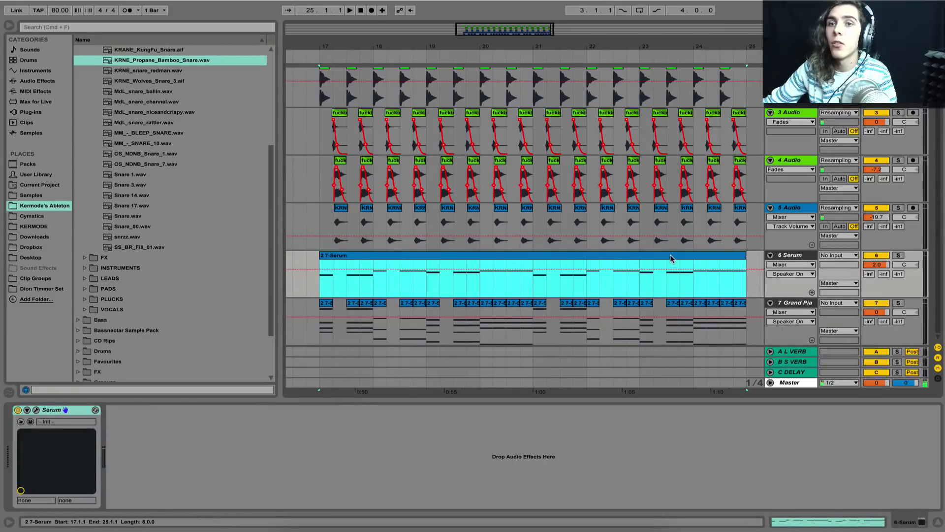
pyautogui.doubleClick(497, 255)
pyautogui.click(180, 400)
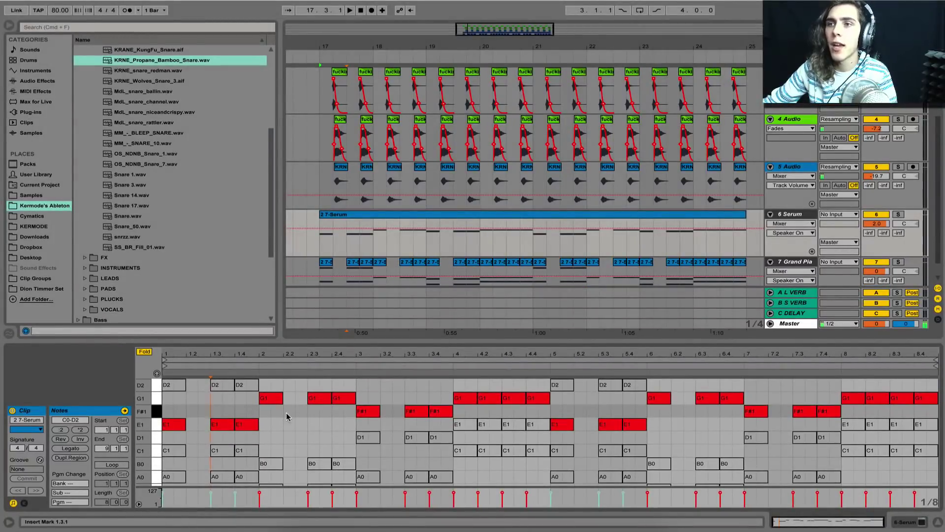
# Open the Serum synth on track 6, reset it to the initial preset, play the bass with the drums, and close its window
pyautogui.doubleClick(793, 215)
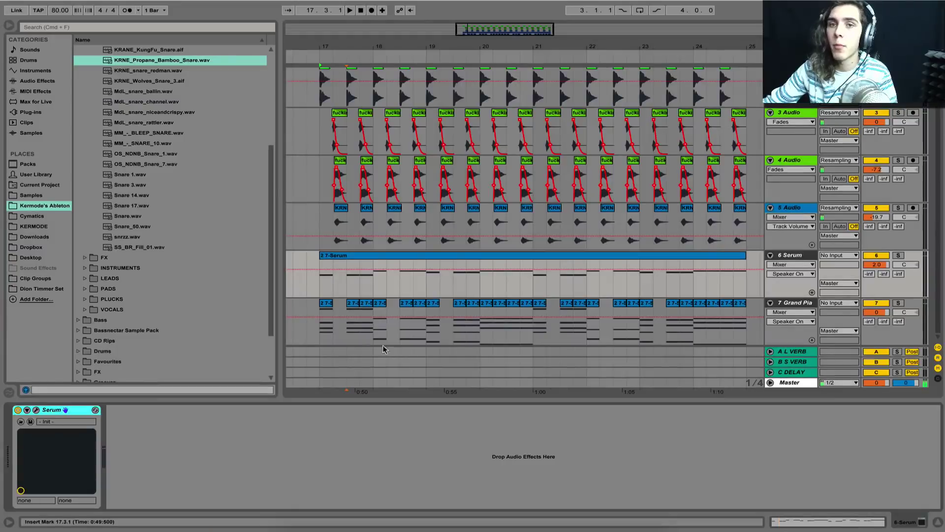
pyautogui.click(36, 410)
pyautogui.click(434, 88)
pyautogui.click(388, 45)
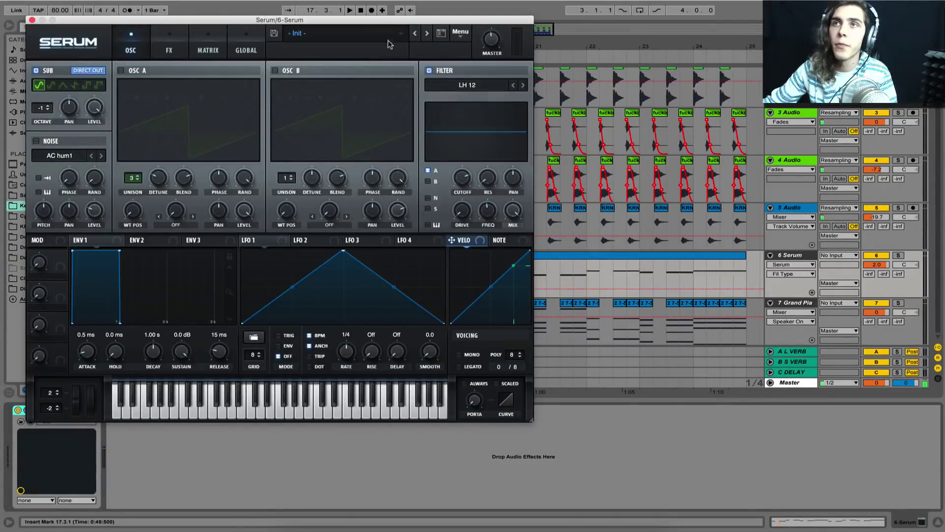
pyautogui.click(460, 33)
pyautogui.click(474, 85)
pyautogui.press('space')
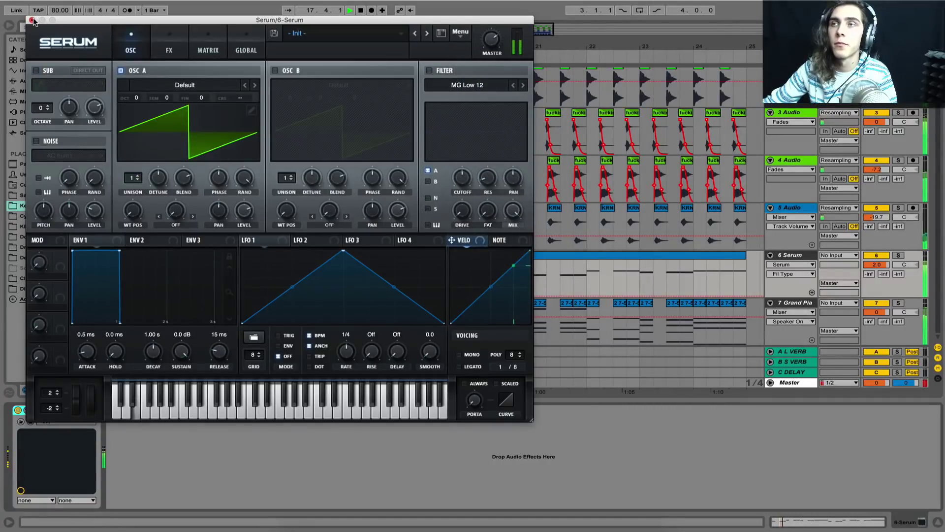
pyautogui.click(31, 21)
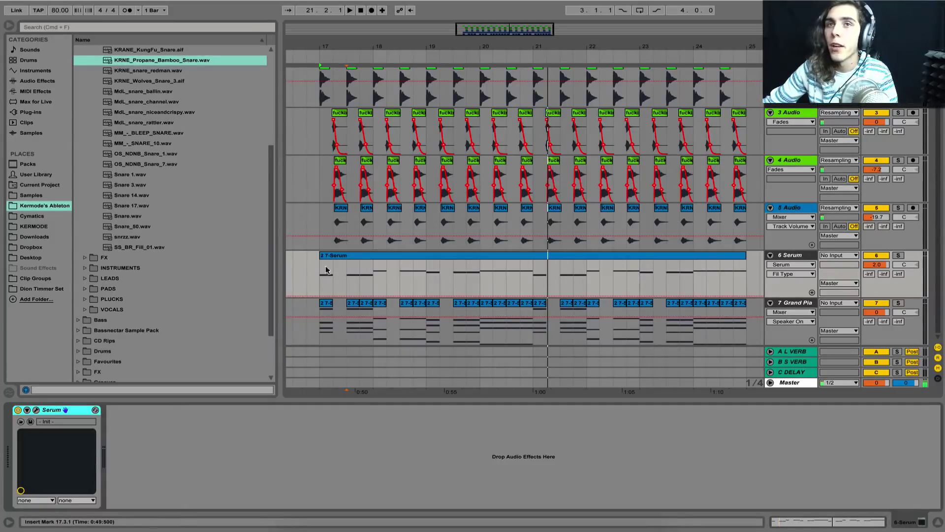
# Load the Serum VST plug-in onto track 7 in place of the Grand Piano and play the chords
pyautogui.click(43, 112)
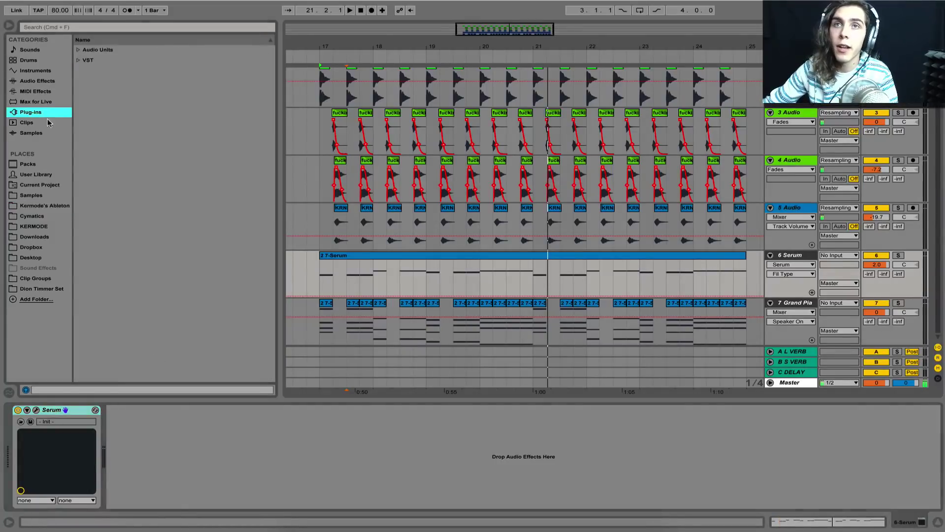
pyautogui.click(79, 61)
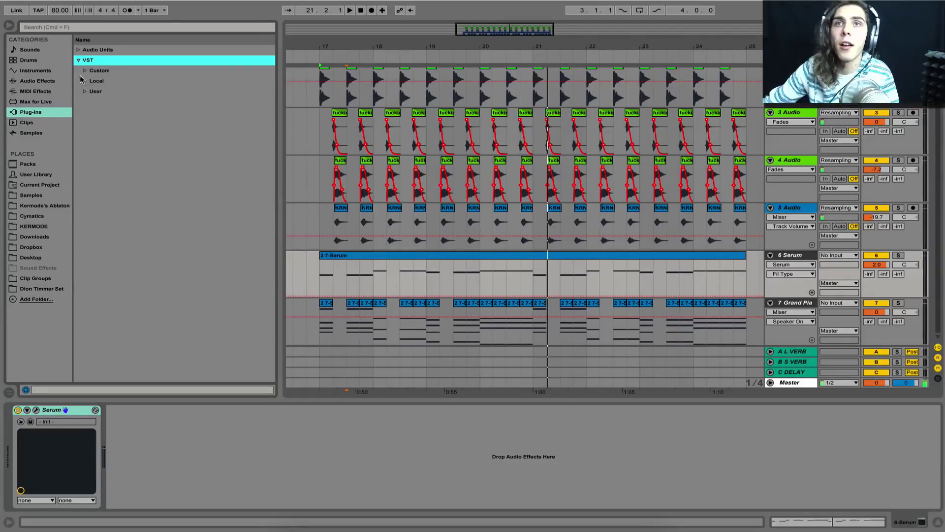
pyautogui.click(85, 80)
pyautogui.scroll(-10, 153, 208)
pyautogui.scroll(-15, 153, 208)
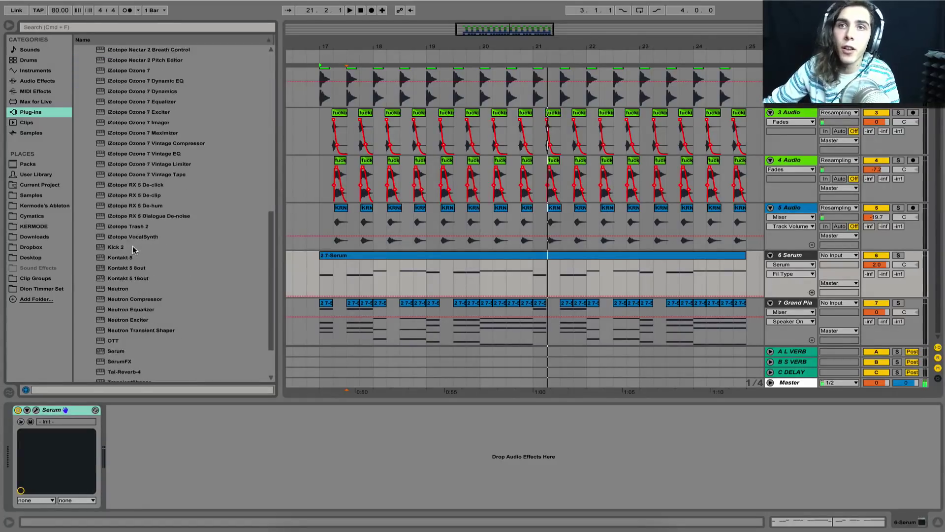
pyautogui.moveTo(118, 294); pyautogui.dragTo(340, 322)
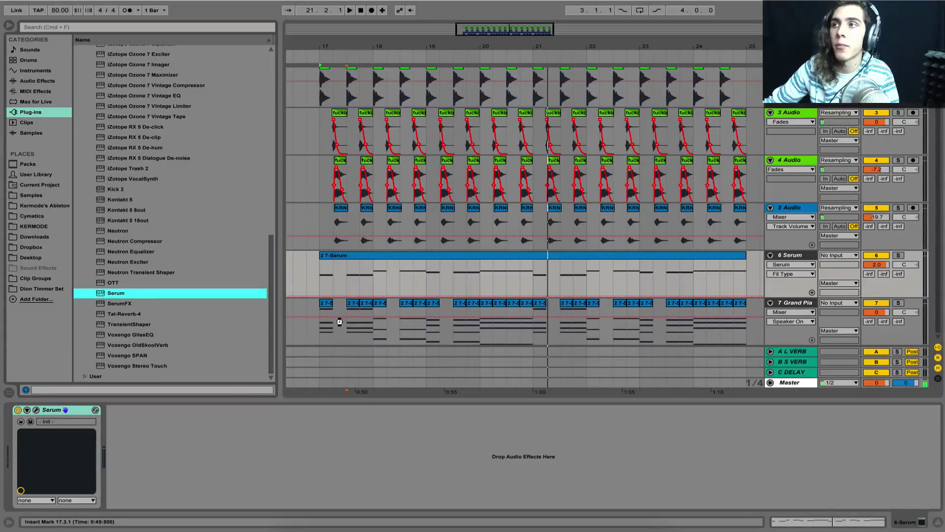
pyautogui.press('space')
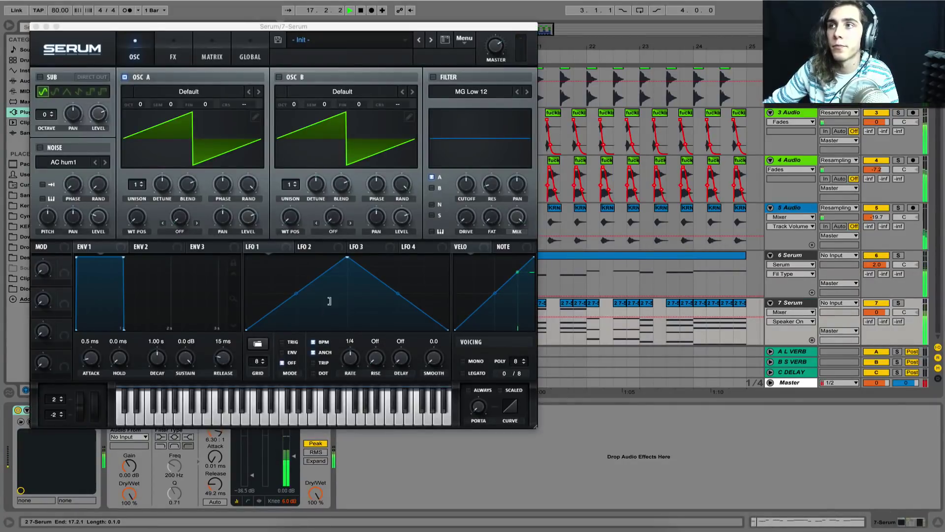
# Close the Serum window, stop playback, and group the two Serum tracks together
pyautogui.click(36, 27)
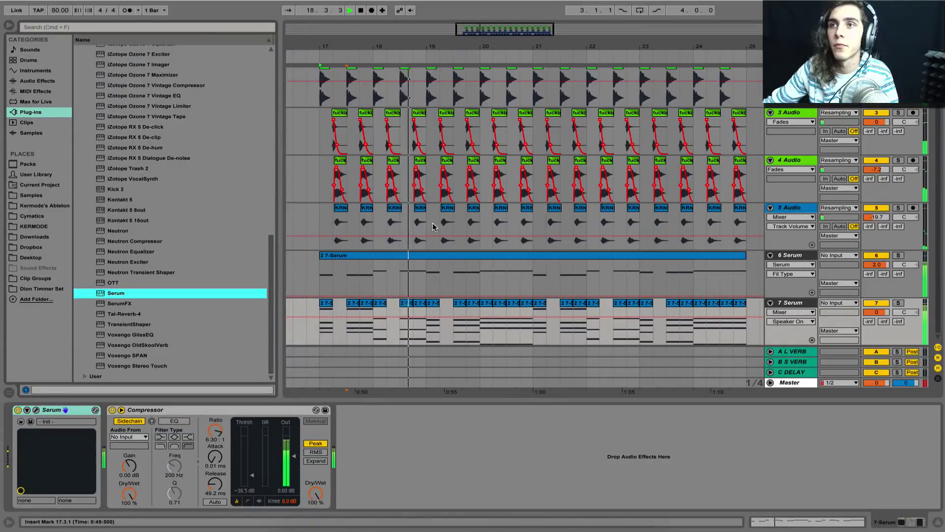
pyautogui.press('space')
pyautogui.click(796, 288)
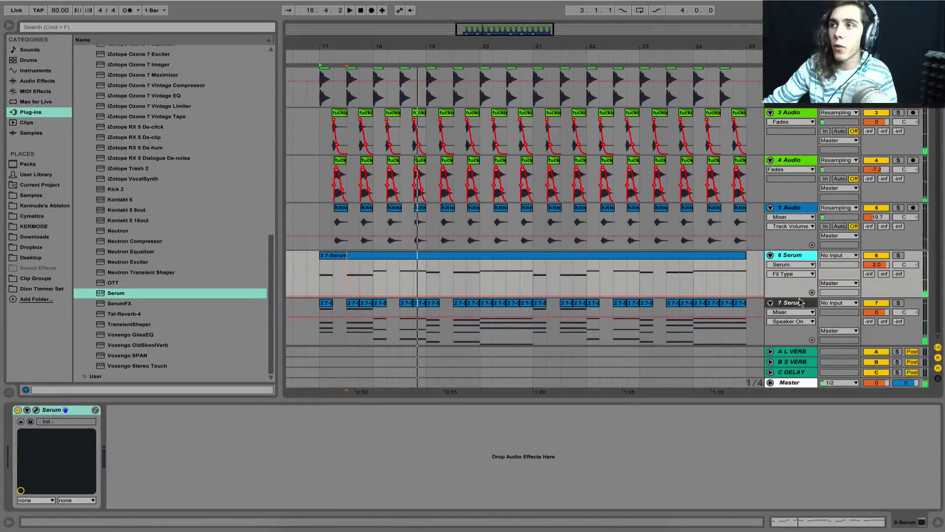
pyautogui.click(800, 301)
pyautogui.press('super+g')
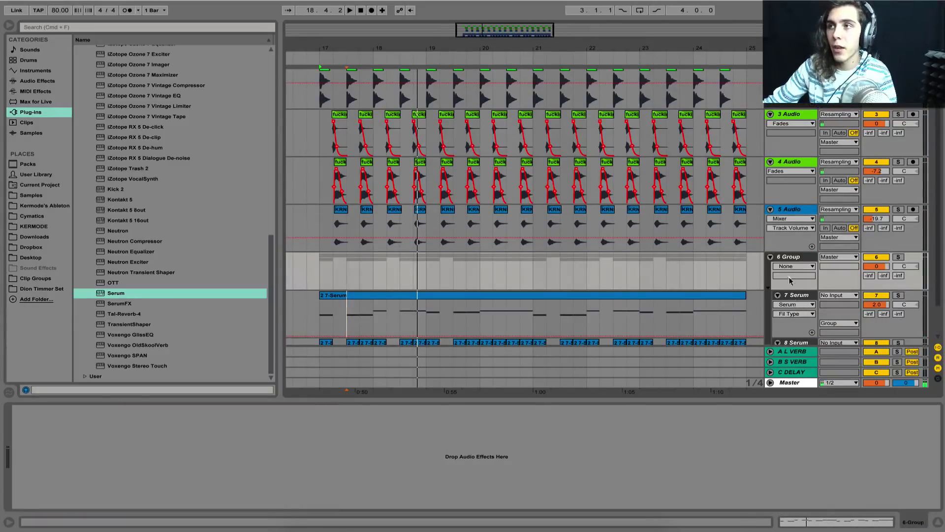
# Add the Compressor audio effect to the new group track holding the two Serum tracks
pyautogui.scroll(-2, 791, 259)
pyautogui.scroll(5, 613, 274)
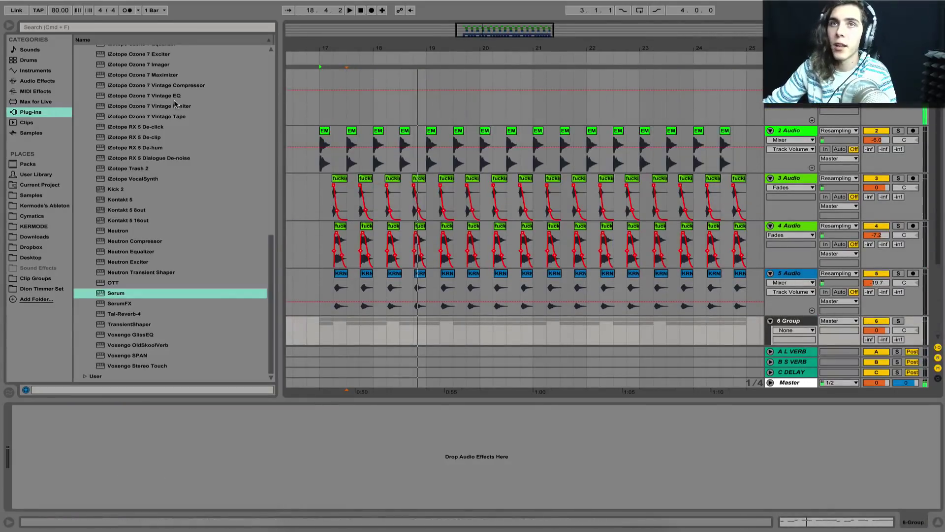
pyautogui.click(55, 81)
pyautogui.moveTo(107, 124); pyautogui.dragTo(398, 260)
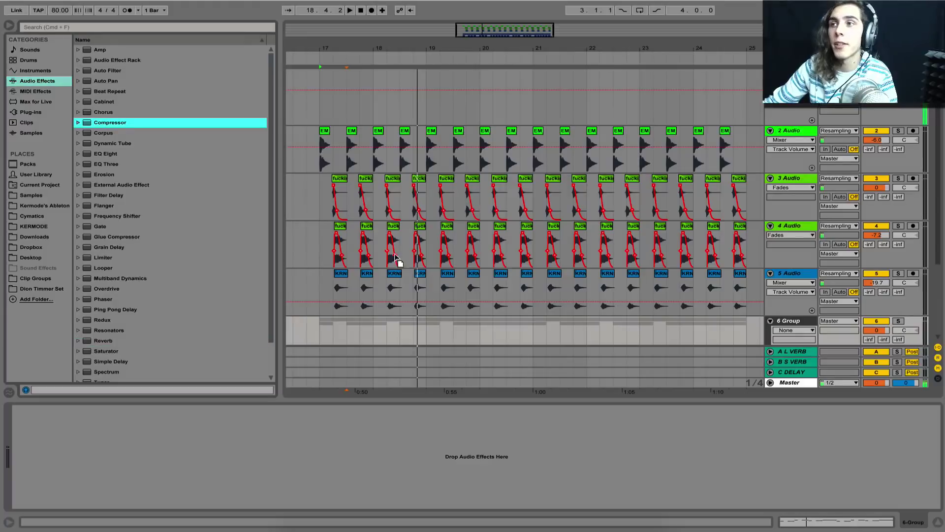
pyautogui.moveTo(389, 321); pyautogui.dragTo(387, 326)
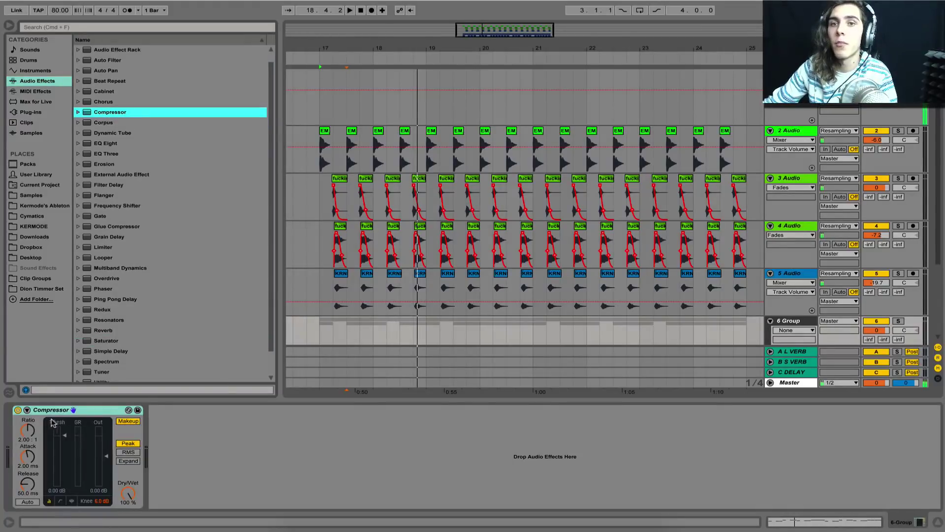
# Insert a new audio track directly below the My Voice track and deactivate it
pyautogui.click(789, 75)
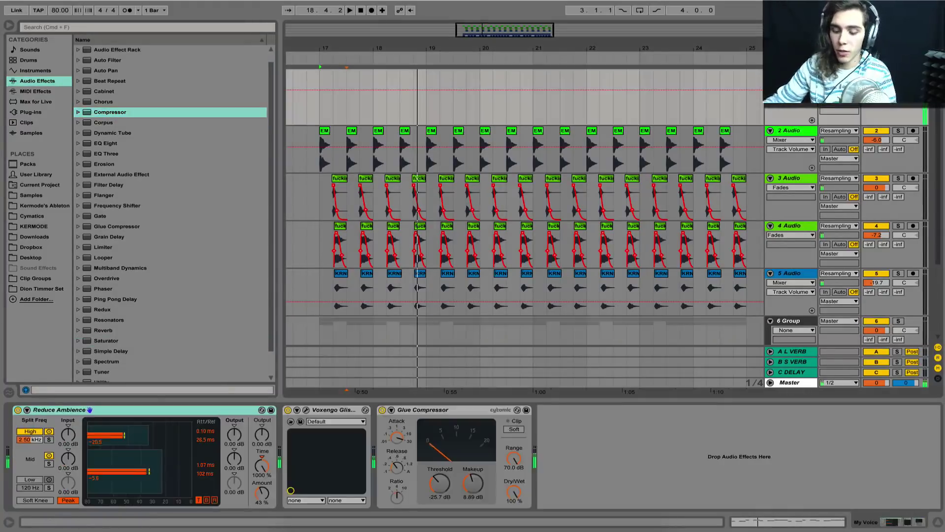
pyautogui.press('super+t')
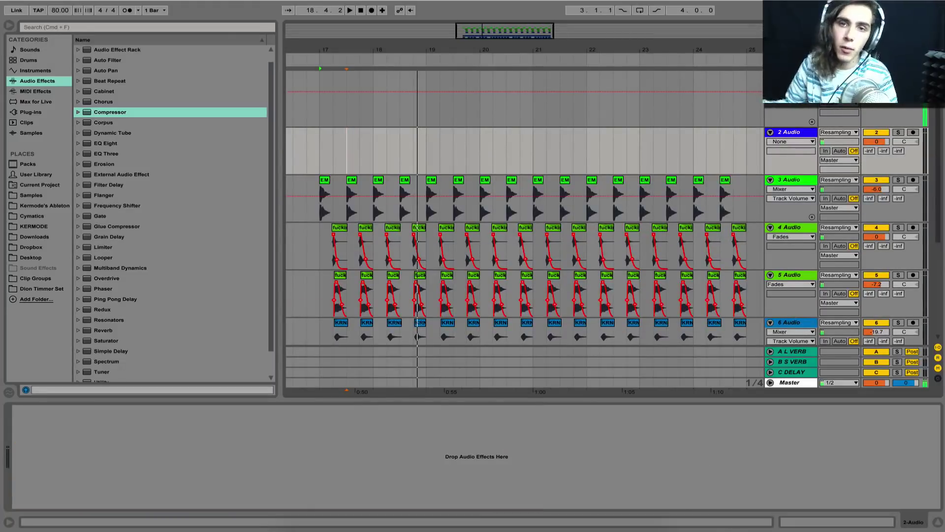
pyautogui.click(875, 134)
# Copy the first EM_kick_stomp clip onto the new 2 Audio track at bar 17
pyautogui.click(323, 183)
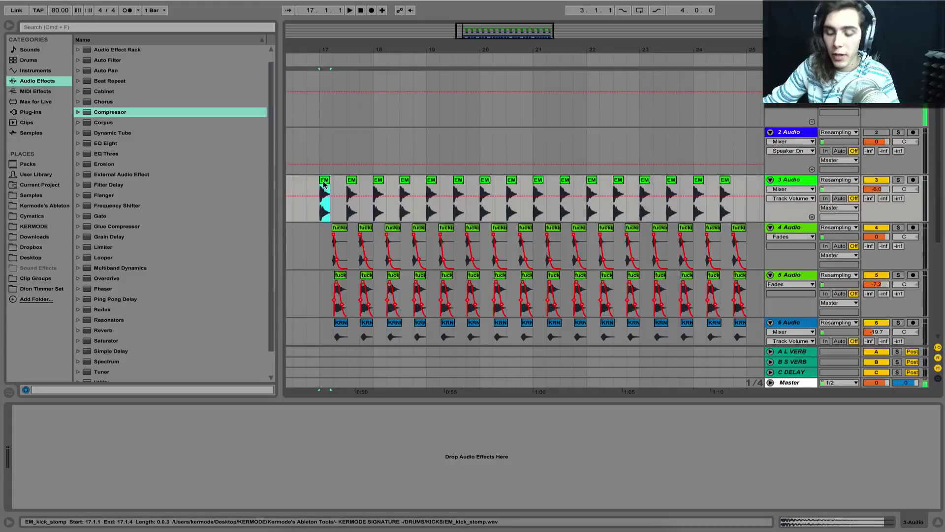
pyautogui.press('super+c')
pyautogui.click(320, 143)
pyautogui.press('super+v')
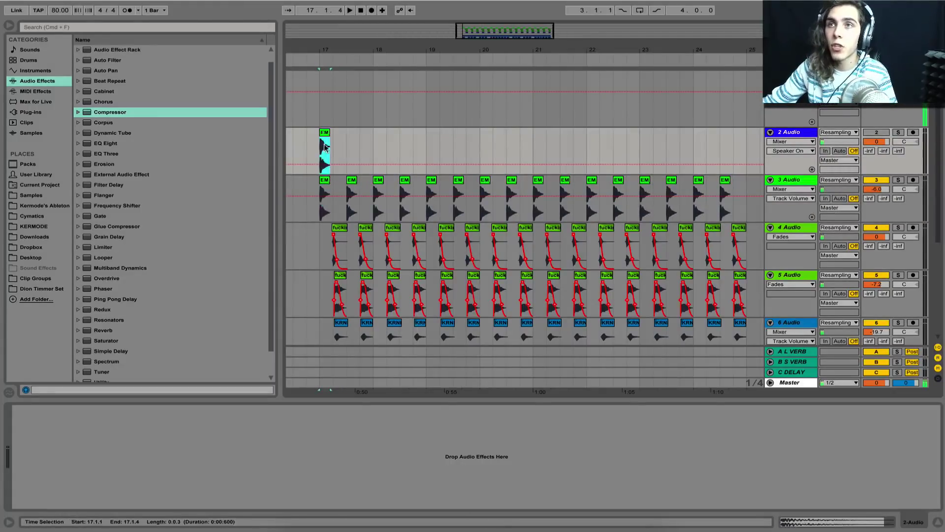
pyautogui.moveTo(332, 149); pyautogui.dragTo(317, 154)
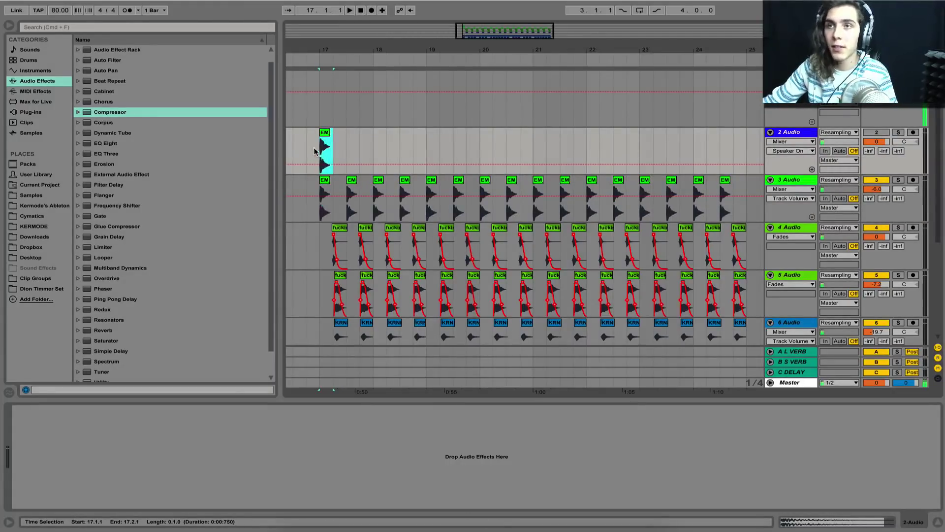
# Trim the copied kick clip to end at 17.1.3 and shape a steep fade-out over it
pyautogui.moveTo(319, 47); pyautogui.dragTo(336, 98)
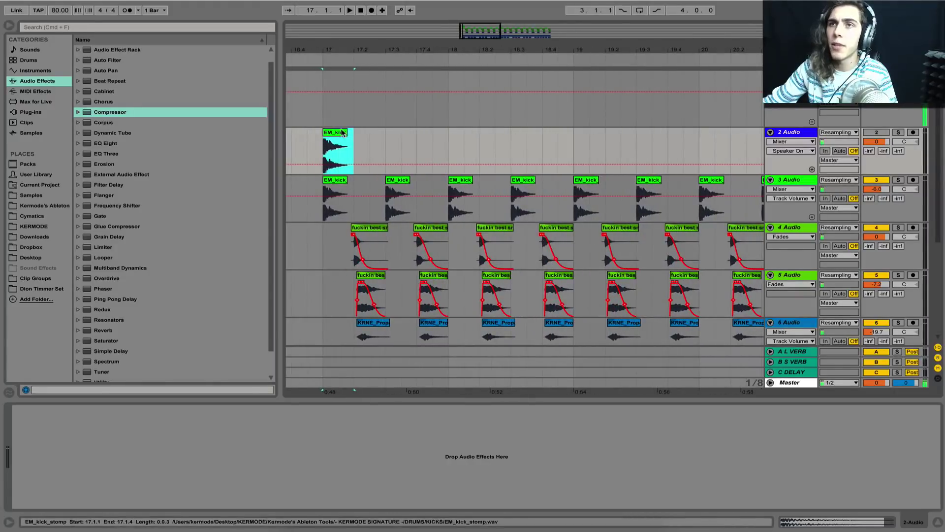
pyautogui.moveTo(353, 148); pyautogui.dragTo(339, 147)
pyautogui.click(791, 141)
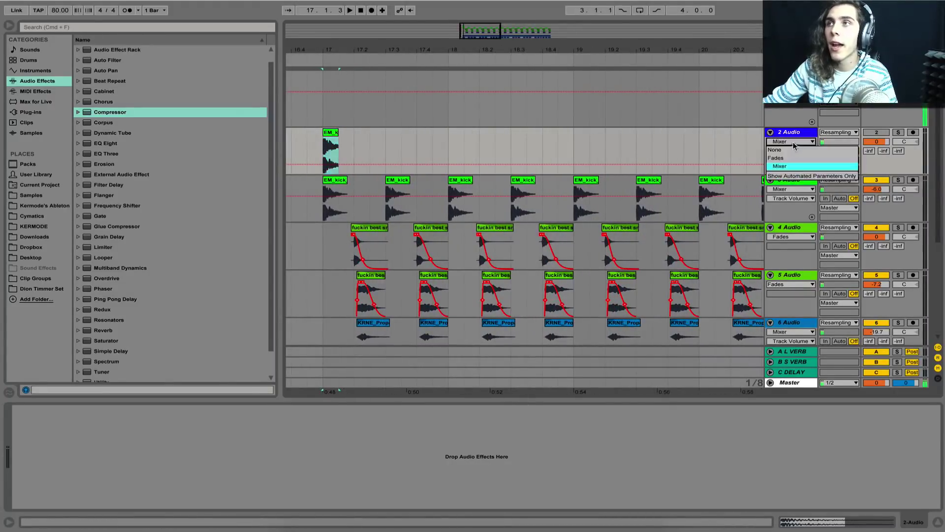
pyautogui.click(774, 157)
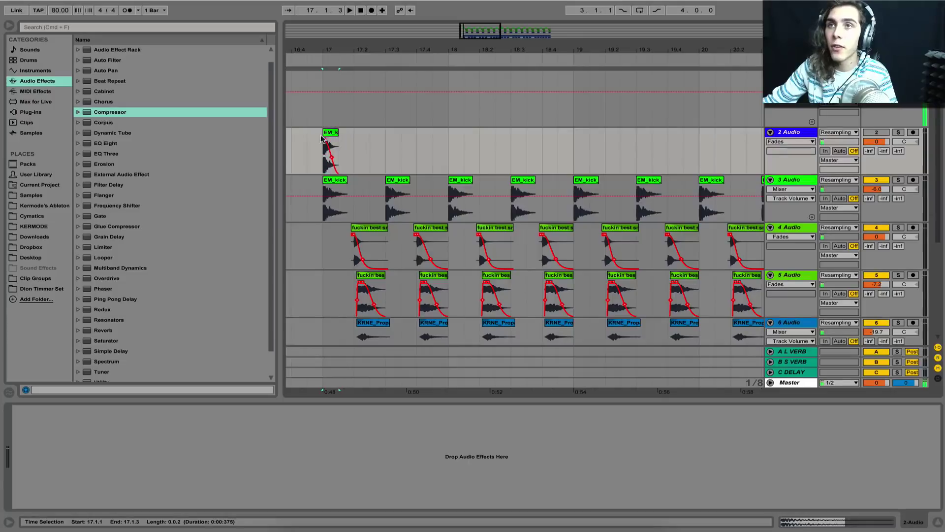
pyautogui.click(329, 148)
pyautogui.click(361, 164)
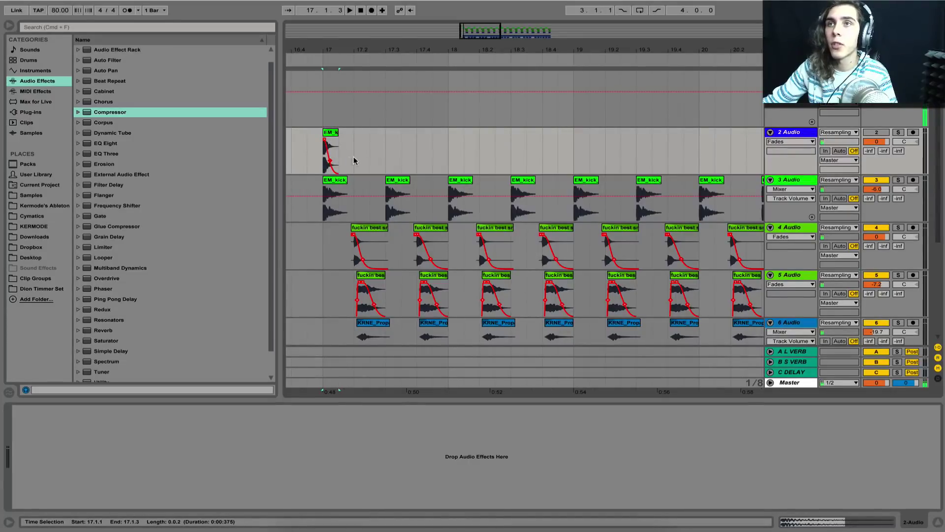
# Duplicate the shortened kick on every beat of 2 Audio up to bar 25, and return the insert marker to bar 17
pyautogui.moveTo(352, 158); pyautogui.dragTo(306, 159)
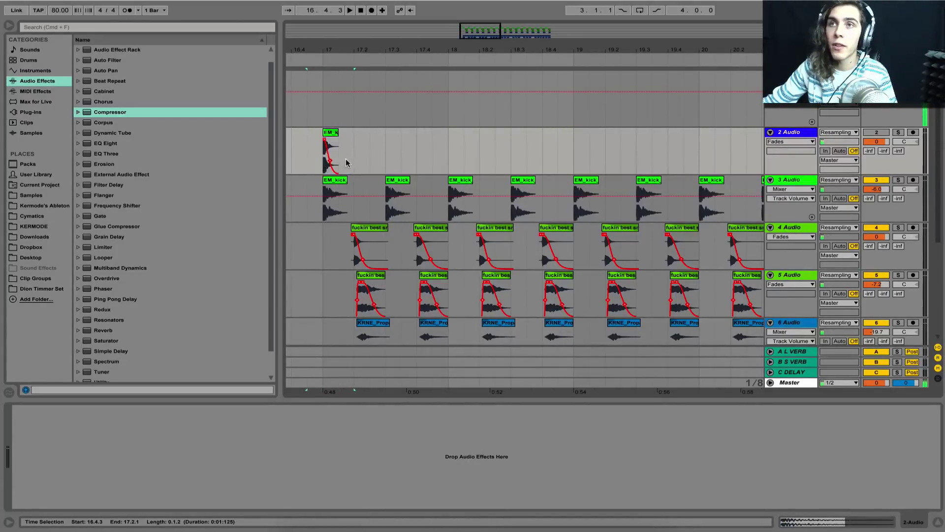
pyautogui.click(327, 154)
pyautogui.press('super+d')
pyautogui.press('super+d')
pyautogui.press('super+d')
pyautogui.press('super+d')
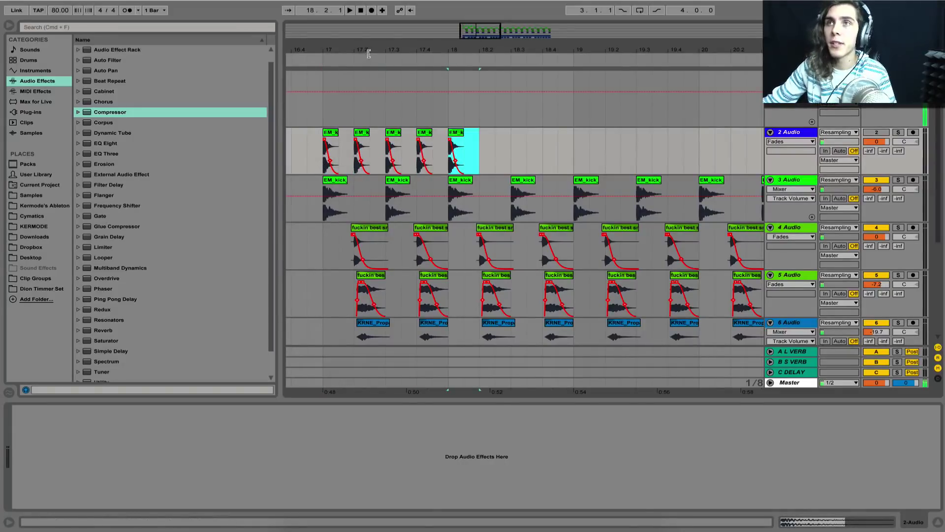
pyautogui.moveTo(369, 53); pyautogui.dragTo(369, 22)
pyautogui.press('super+d')
pyautogui.press('super+d')
pyautogui.press('super+d')
pyautogui.press('super+d')
pyautogui.press('super+d')
pyautogui.press('super+d')
pyautogui.press('super+d')
pyautogui.press('super+d')
pyautogui.press('super+d')
pyautogui.press('super+d')
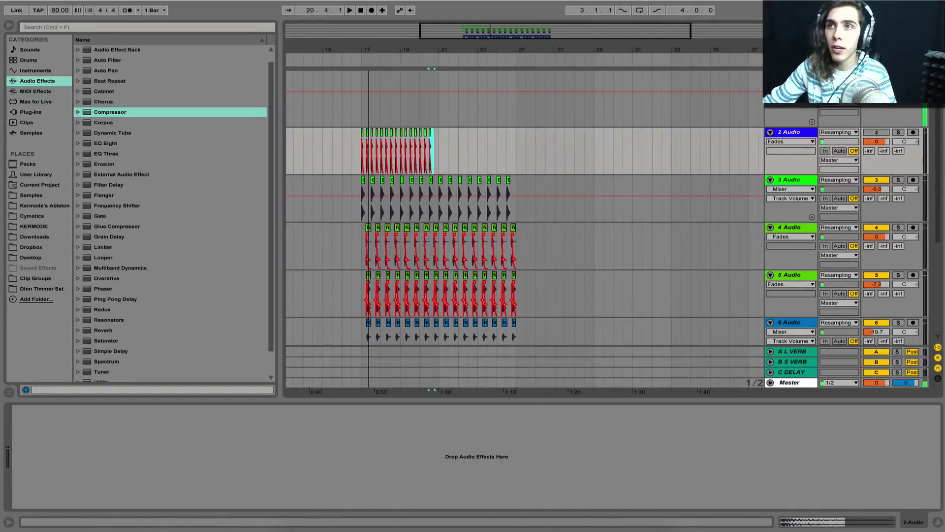
pyautogui.press('super+d')
pyautogui.press('super+d')
pyautogui.press('super+d')
pyautogui.press('super+d')
pyautogui.press('super+d')
pyautogui.press('super+d')
pyautogui.press('super+d')
pyautogui.press('super+d')
pyautogui.press('super+d')
pyautogui.press('super+d')
pyautogui.press('super+d')
pyautogui.press('super+d')
pyautogui.press('super+d')
pyautogui.press('super+d')
pyautogui.press('super+d')
pyautogui.press('super+d')
pyautogui.press('super+d')
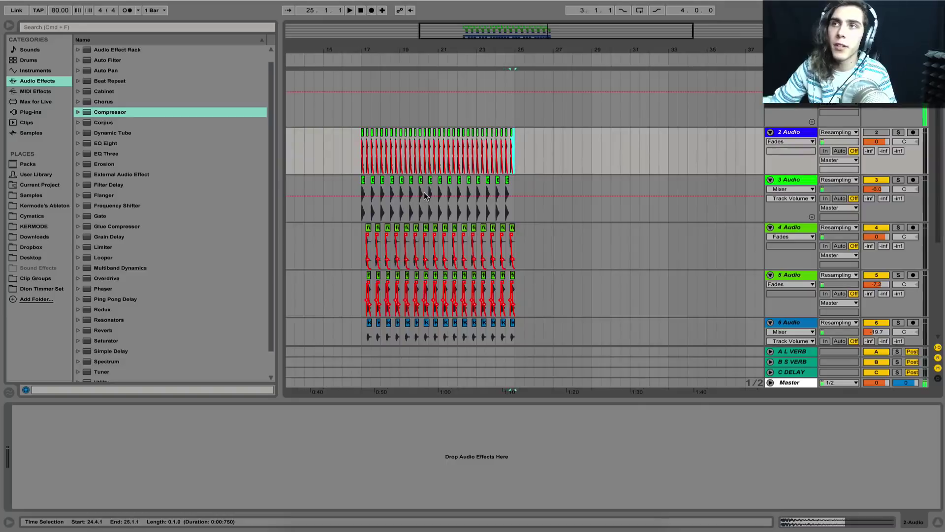
pyautogui.click(360, 169)
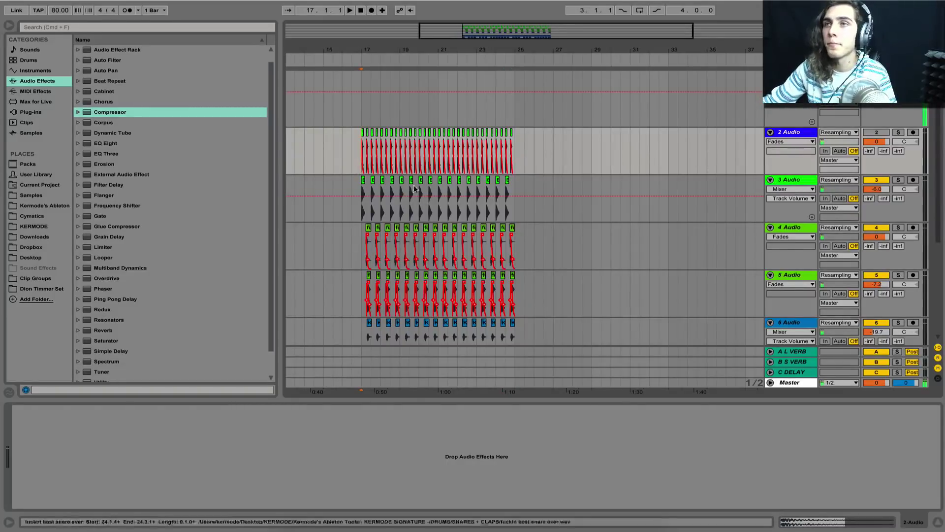
pyautogui.click(119, 112)
pyautogui.moveTo(470, 311); pyautogui.dragTo(782, 283)
pyautogui.click(183, 413)
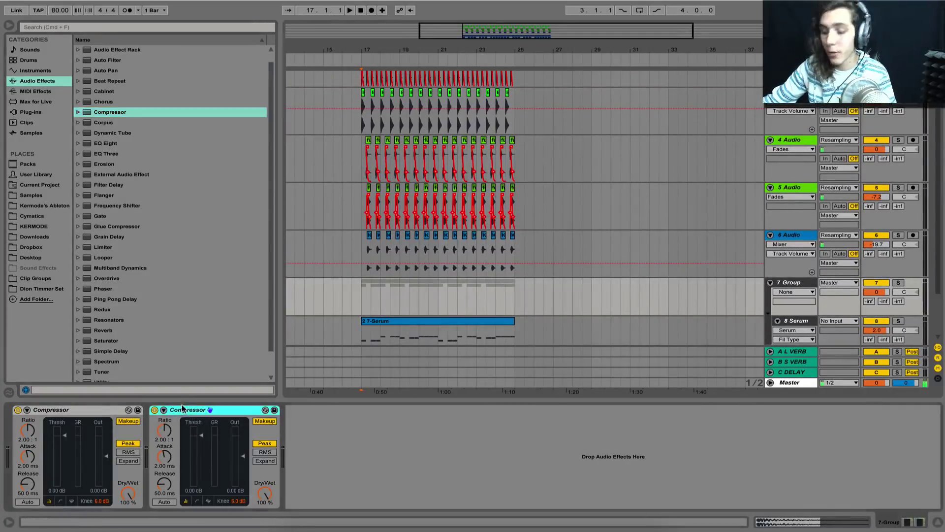
pyautogui.press('Delete')
# Enable the sidechain on the group's Compressor and set its audio source to 2-Audio
pyautogui.click(27, 410)
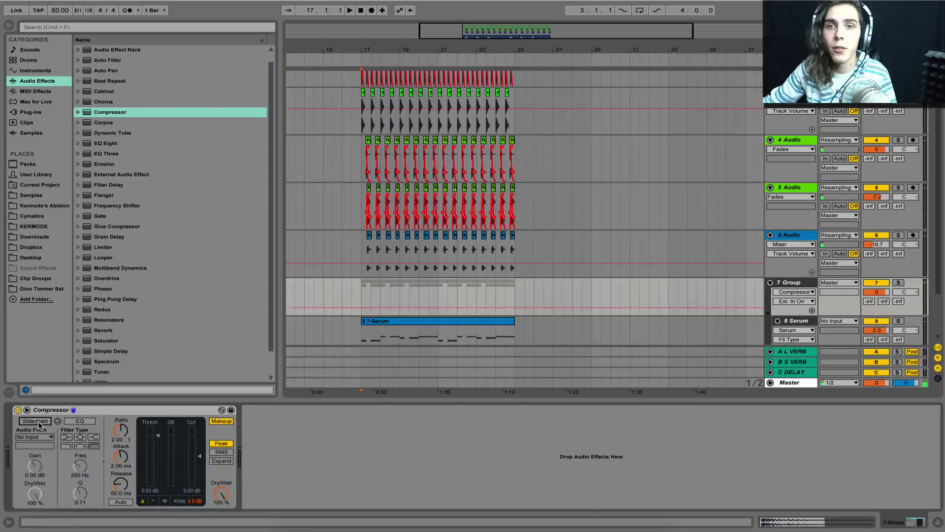
pyautogui.click(36, 437)
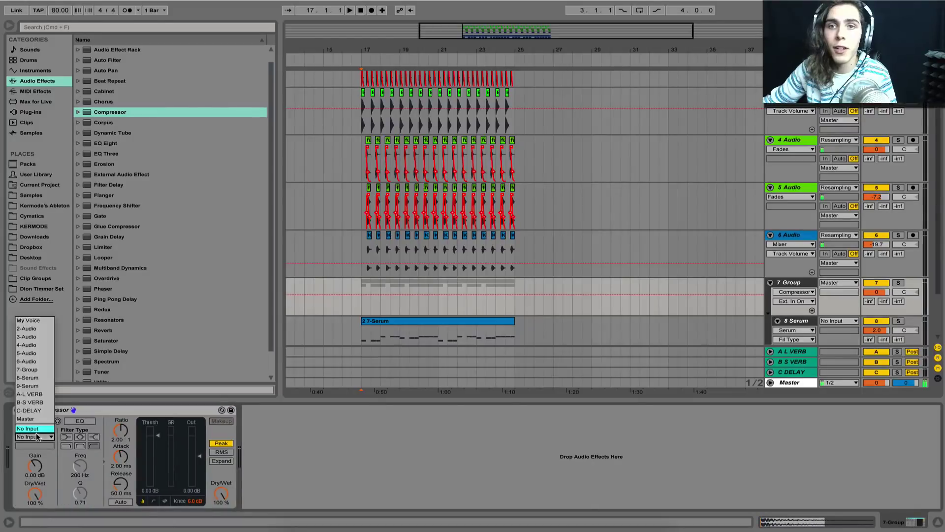
pyautogui.click(40, 330)
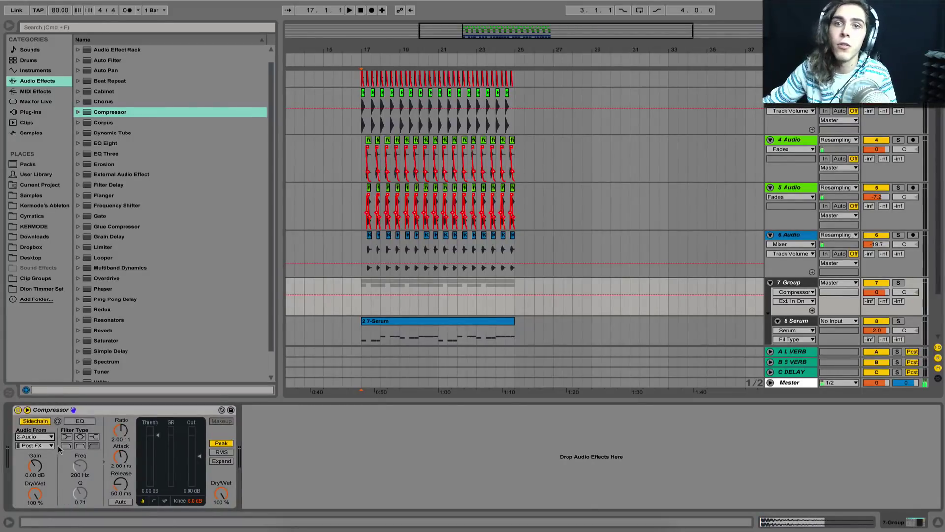
# Set the Compressor's threshold to -inf dB and its attack to about 0.95 ms while playing the track from bar 17
pyautogui.click(148, 484)
pyautogui.press('space')
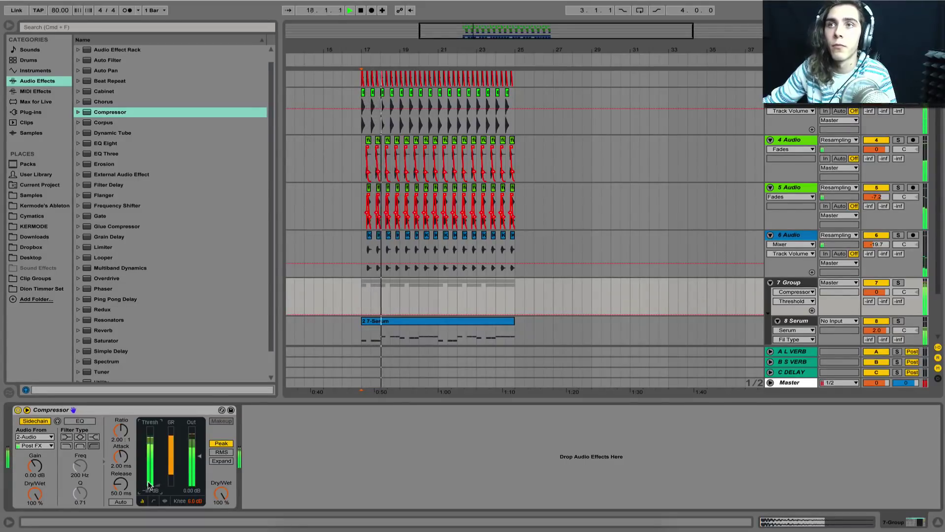
pyautogui.moveTo(120, 457); pyautogui.dragTo(121, 463)
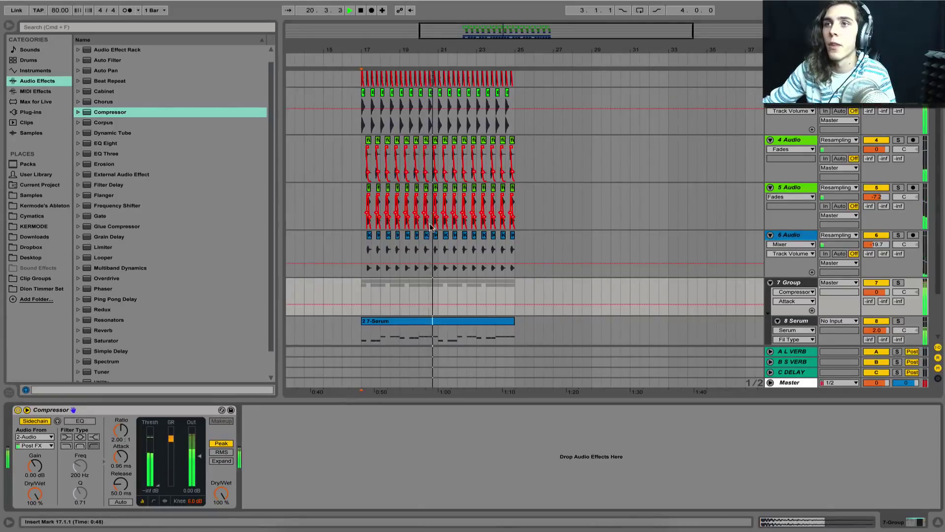
pyautogui.scroll(-3, 439, 295)
pyautogui.moveTo(383, 46); pyautogui.dragTo(383, 79)
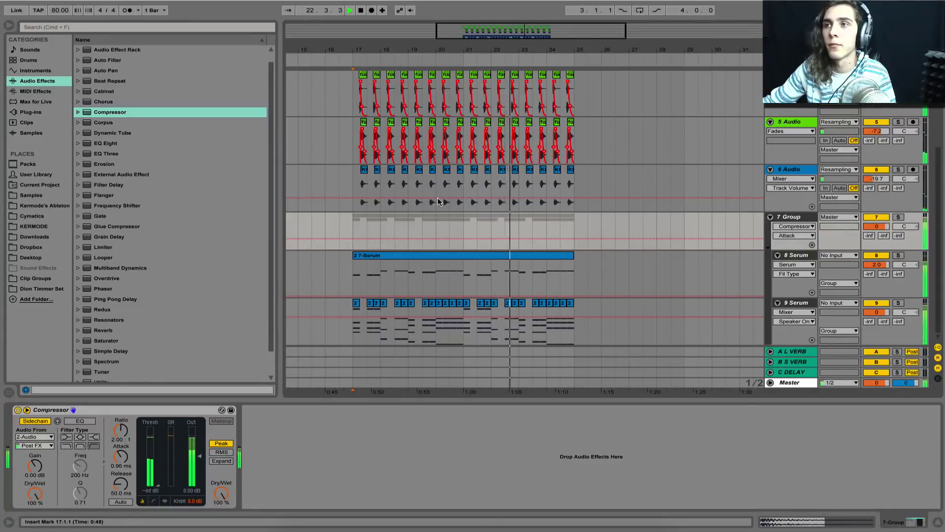
pyautogui.press('space')
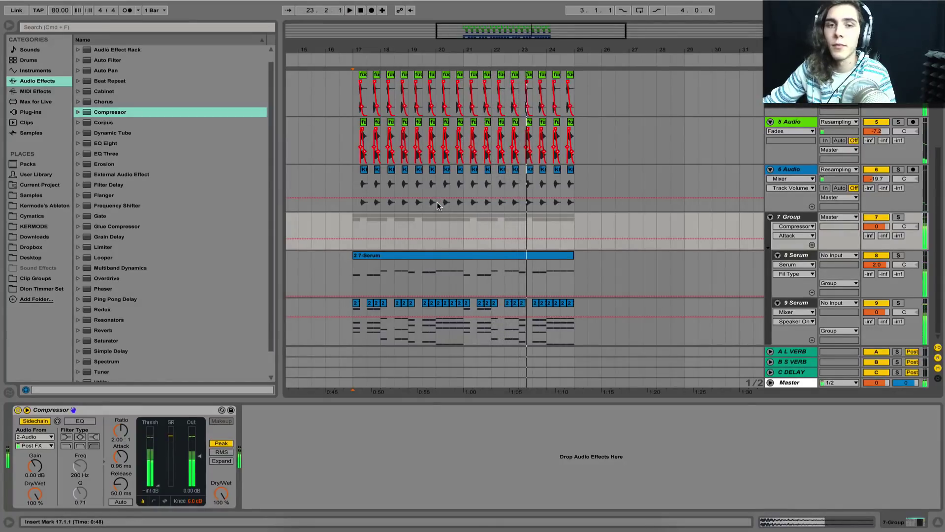
# Deactivate the bass track 8 Serum and open the Serum synth of the chord track 9
pyautogui.click(875, 255)
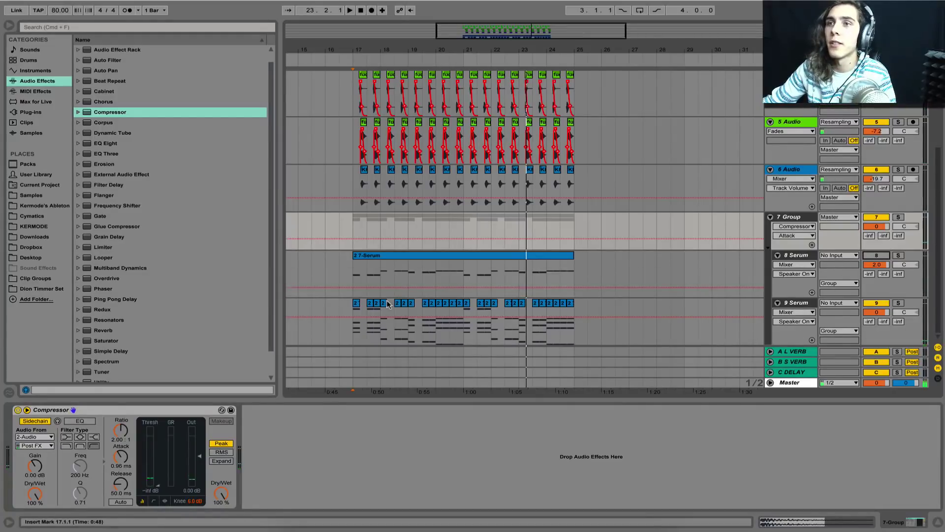
pyautogui.click(357, 325)
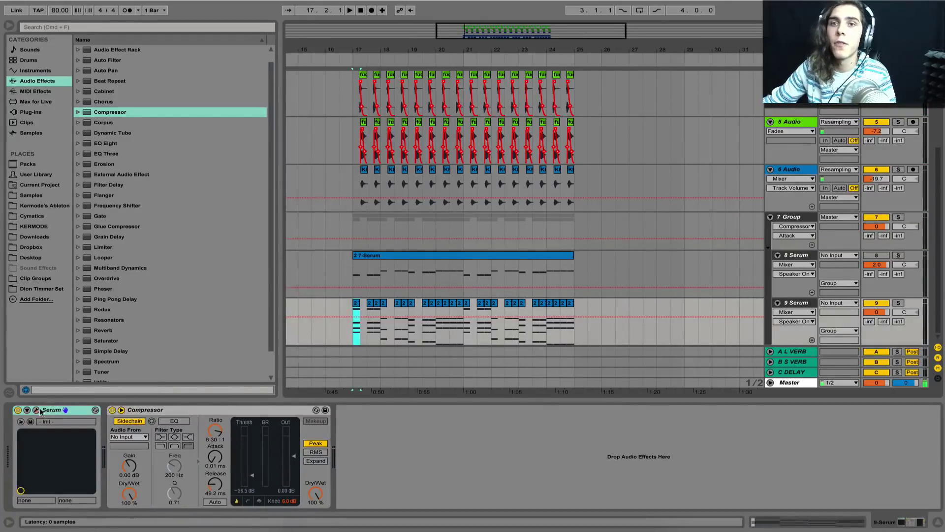
pyautogui.click(40, 410)
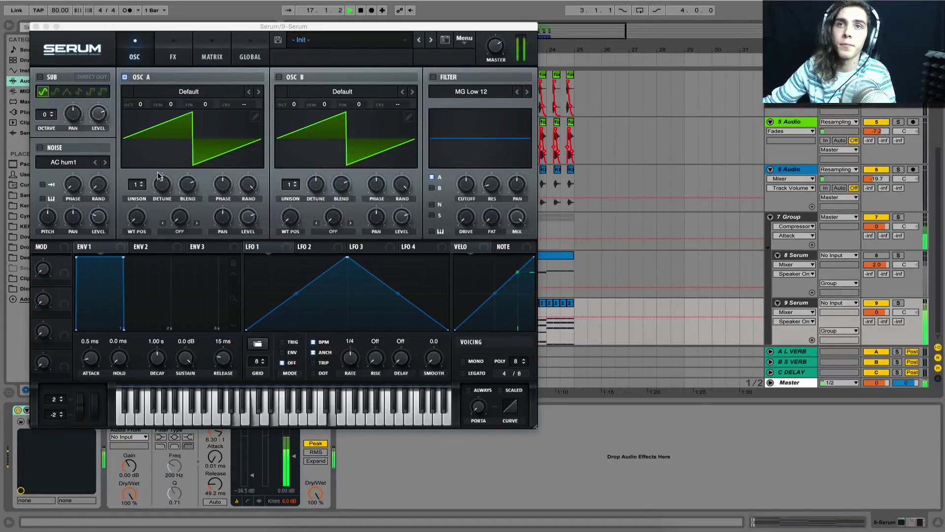
# Set oscillator A's unison to 16 voices and detune to 0.19, and adjust Serum's master volume while playing the chords
pyautogui.moveTo(141, 186); pyautogui.dragTo(195, 128)
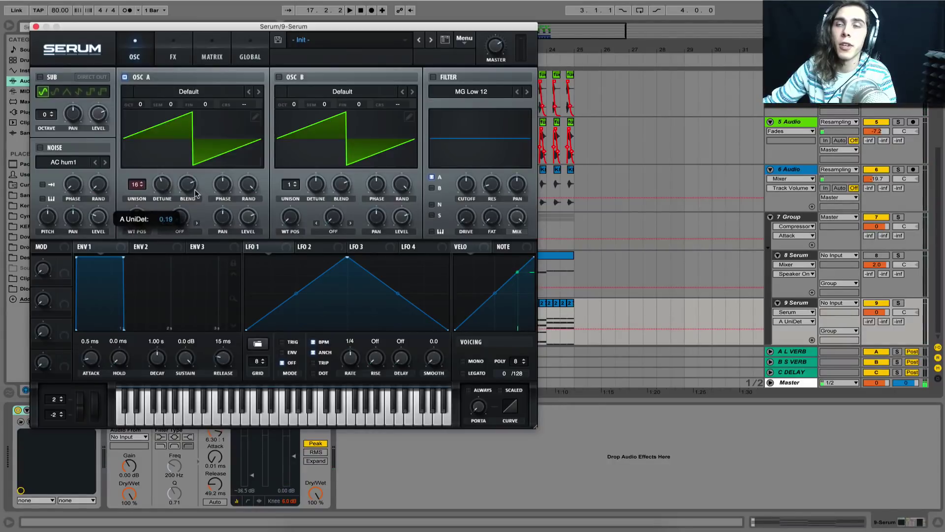
pyautogui.press('space')
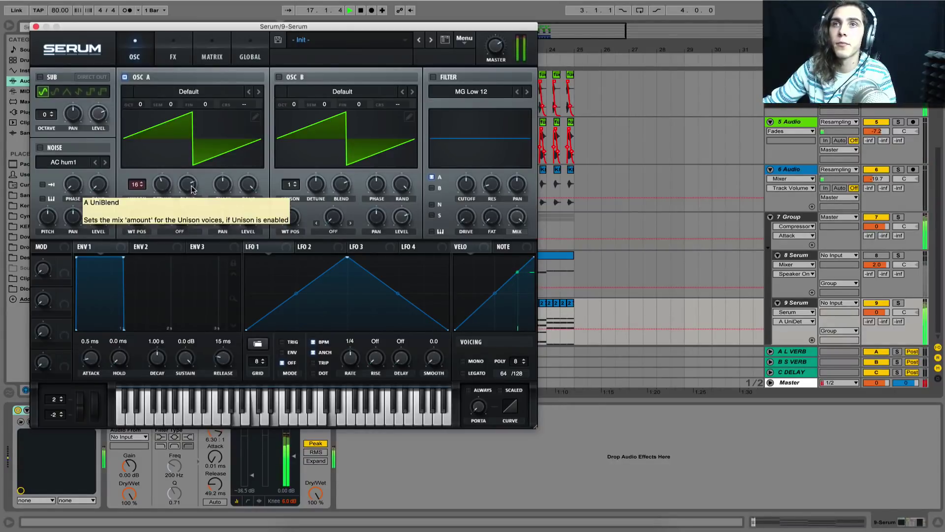
pyautogui.click(500, 54)
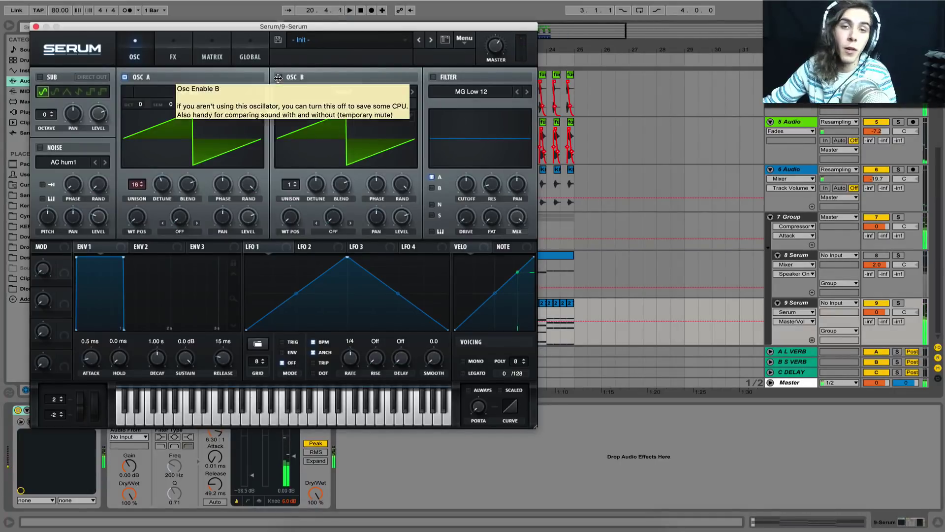
# Enable oscillator B at octave -1 with 7 unison voices, and adjust its detune and Serum's master volume while playing the chords
pyautogui.click(279, 77)
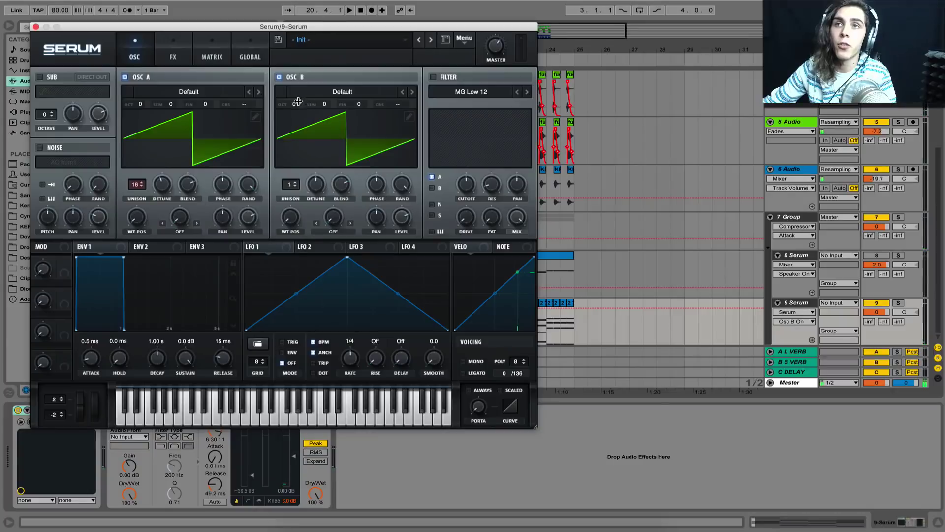
pyautogui.moveTo(296, 104); pyautogui.dragTo(296, 124)
pyautogui.moveTo(296, 183); pyautogui.dragTo(324, 225)
pyautogui.press('space')
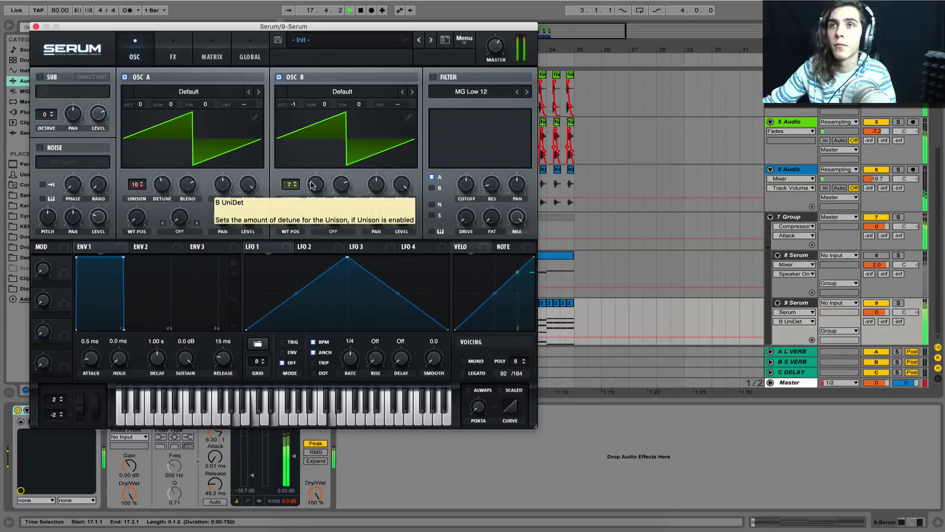
pyautogui.moveTo(311, 185); pyautogui.dragTo(311, 175)
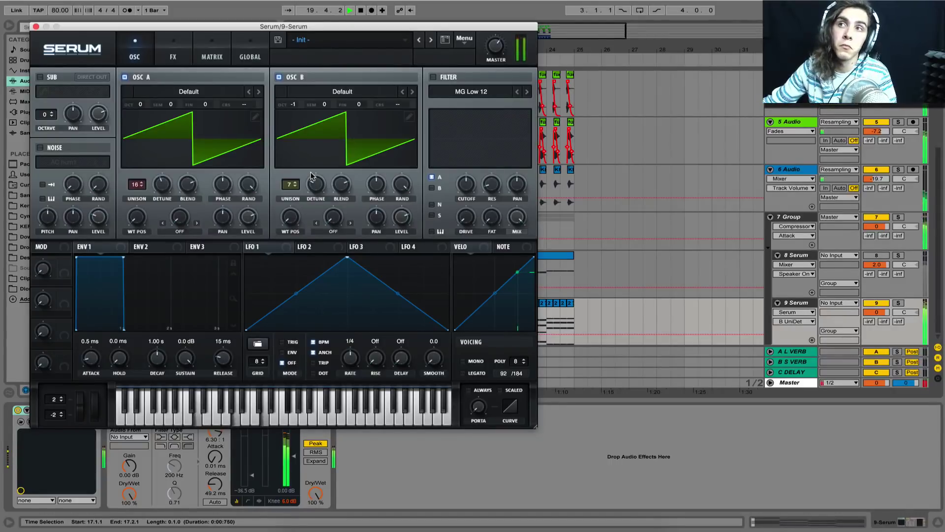
pyautogui.moveTo(491, 50); pyautogui.dragTo(493, 58)
pyautogui.press('space')
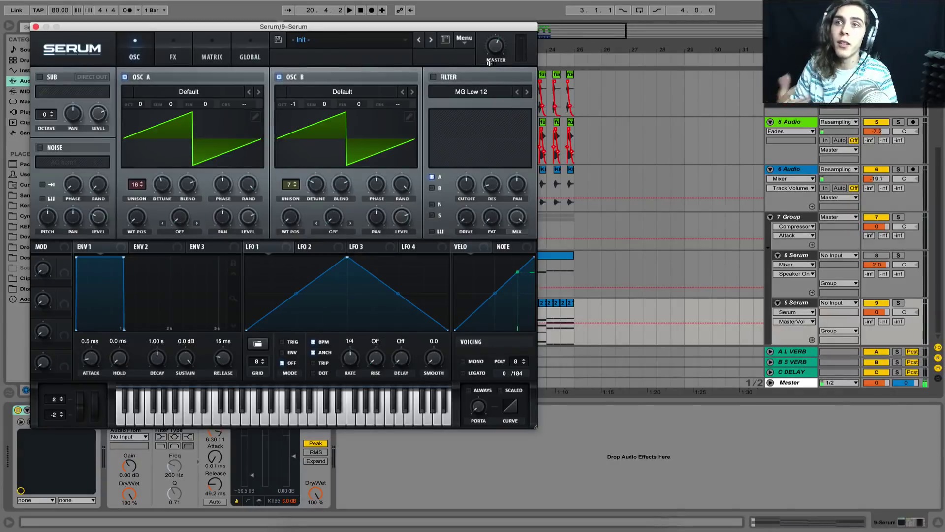
pyautogui.click(36, 26)
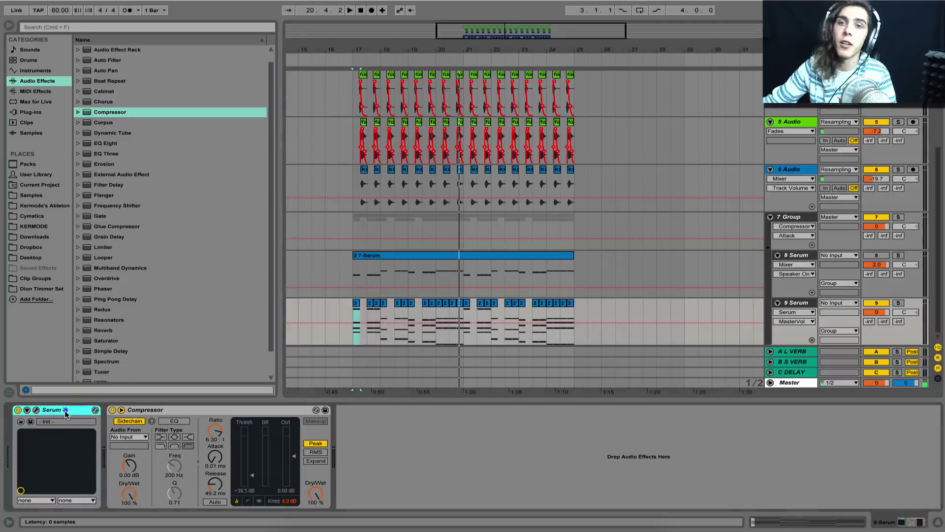
# Group the chord track's Serum into an Instrument Rack and add a second Serum as a new chain
pyautogui.press('super+g')
pyautogui.click(16, 436)
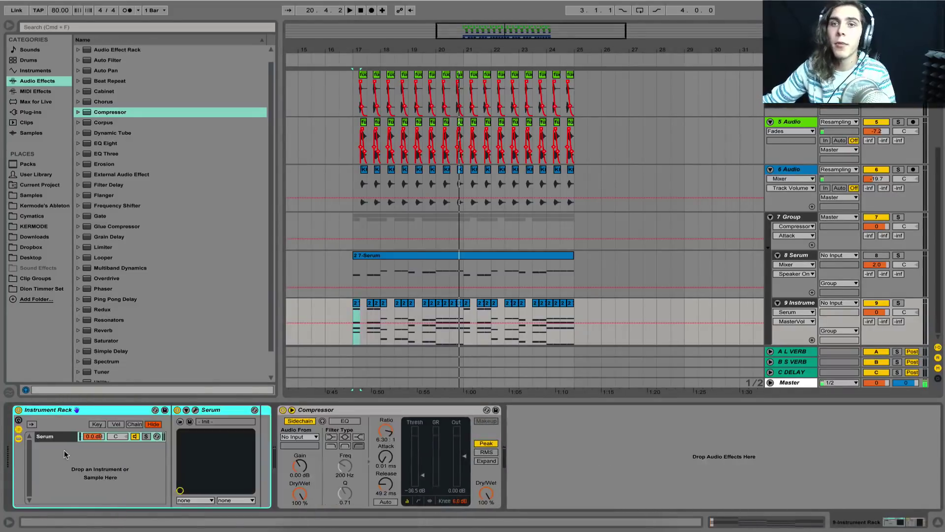
pyautogui.click(37, 111)
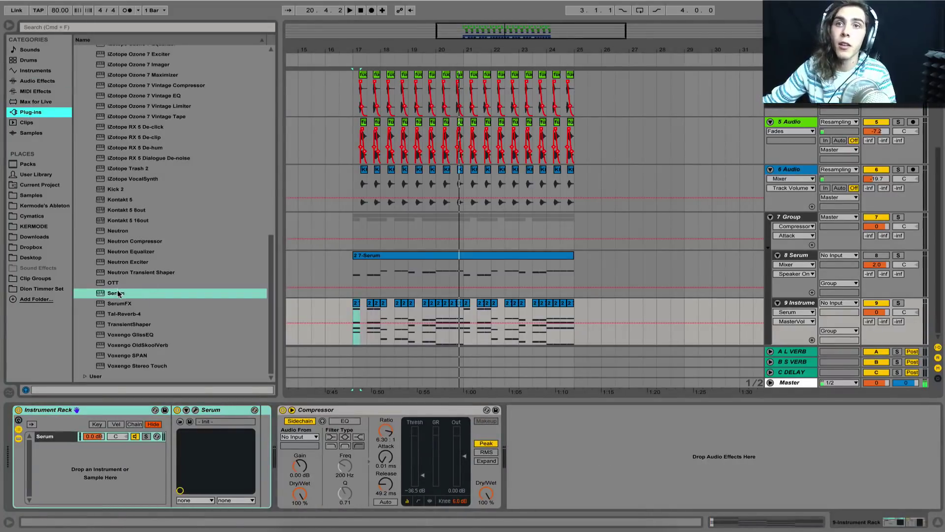
pyautogui.moveTo(118, 293); pyautogui.dragTo(109, 480)
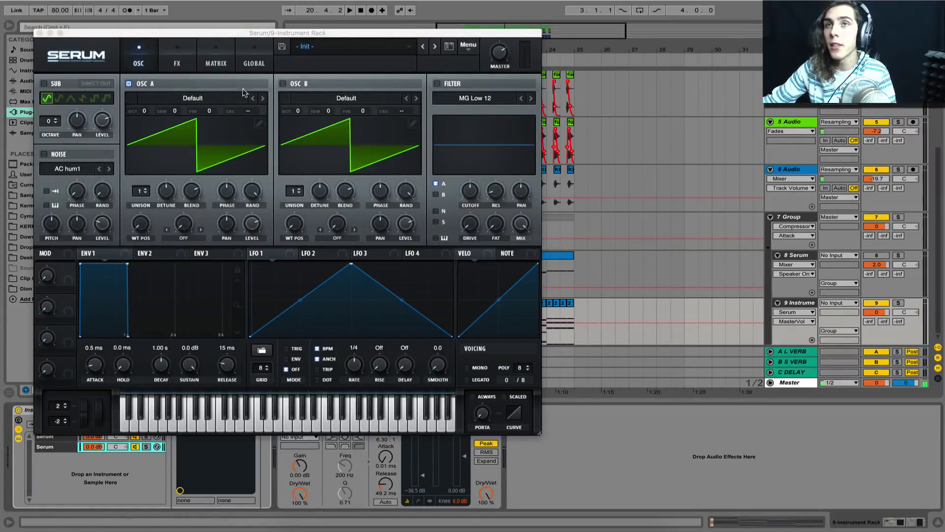
# Set oscillator A of the second Serum to 13 unison voices and load the Chill Table 11 wavetable
pyautogui.moveTo(148, 194); pyautogui.dragTo(147, 163)
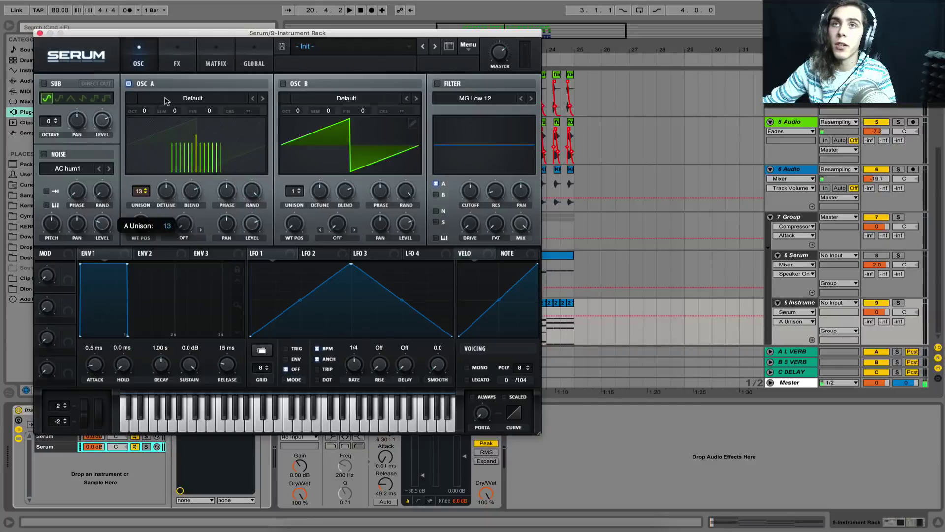
pyautogui.click(167, 99)
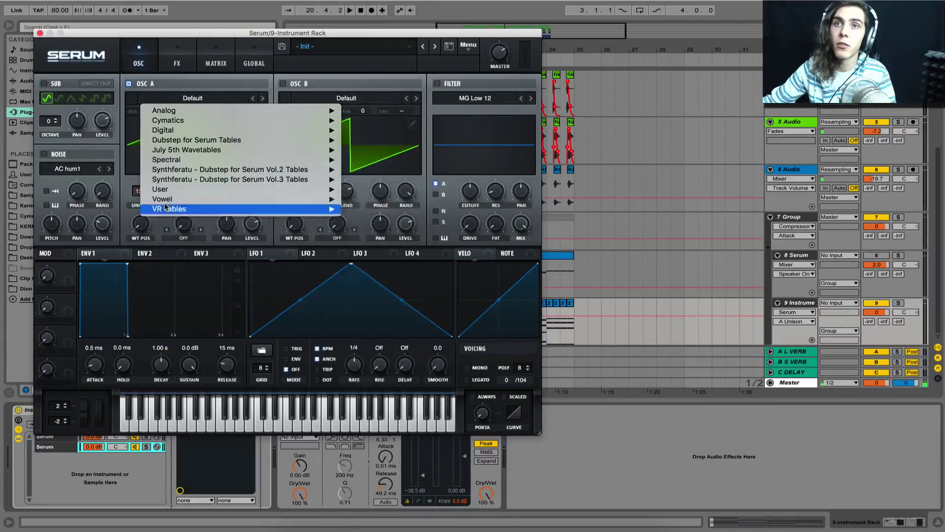
pyautogui.moveTo(167, 189)
pyautogui.moveTo(412, 0)
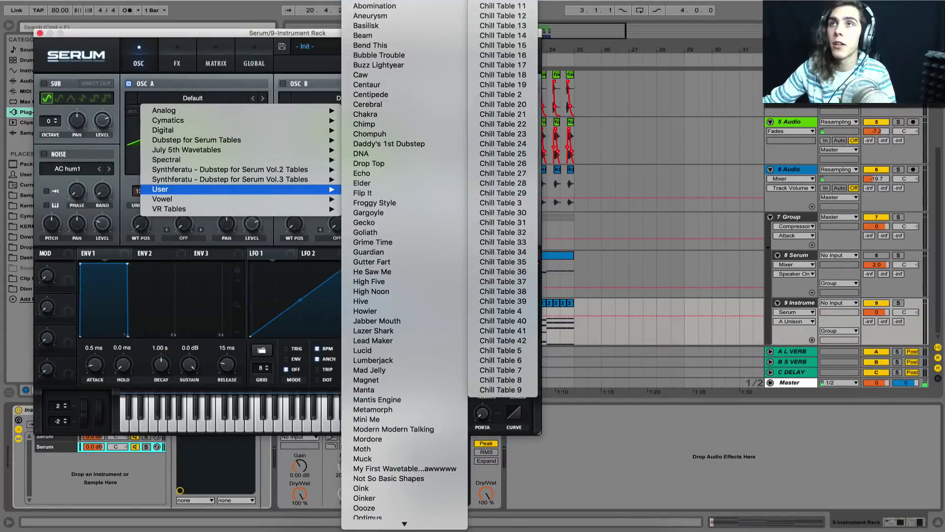
pyautogui.click(507, 6)
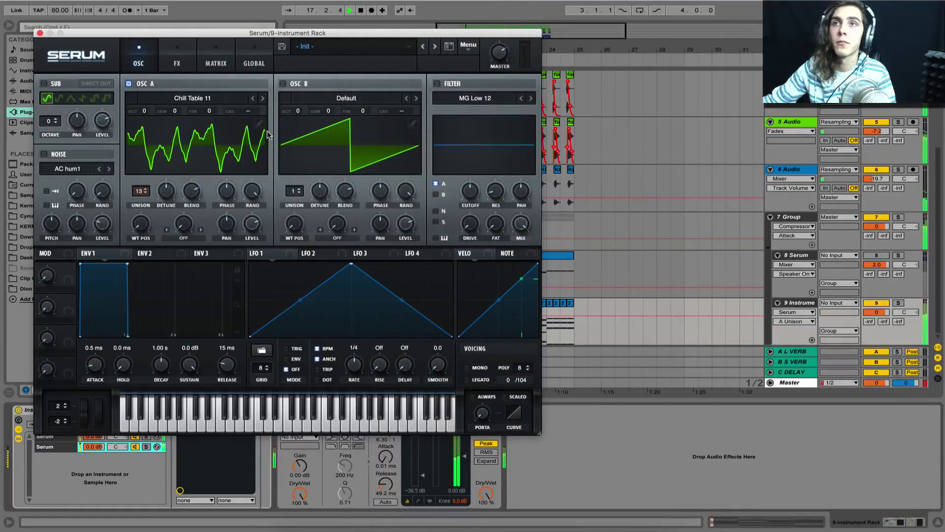
# Audition the following wavetables up to Chill Table 15 on oscillator A, adjust its level while playing, and close the synth
pyautogui.click(264, 99)
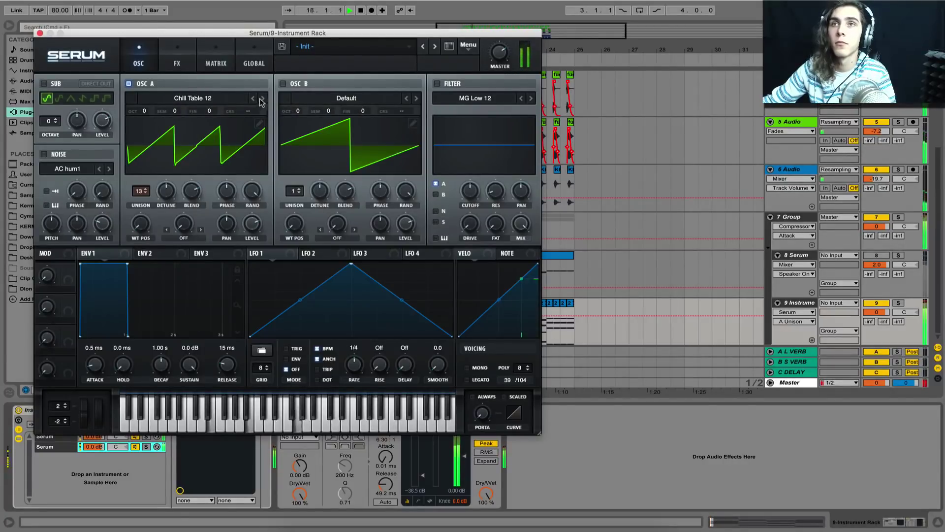
pyautogui.click(264, 99)
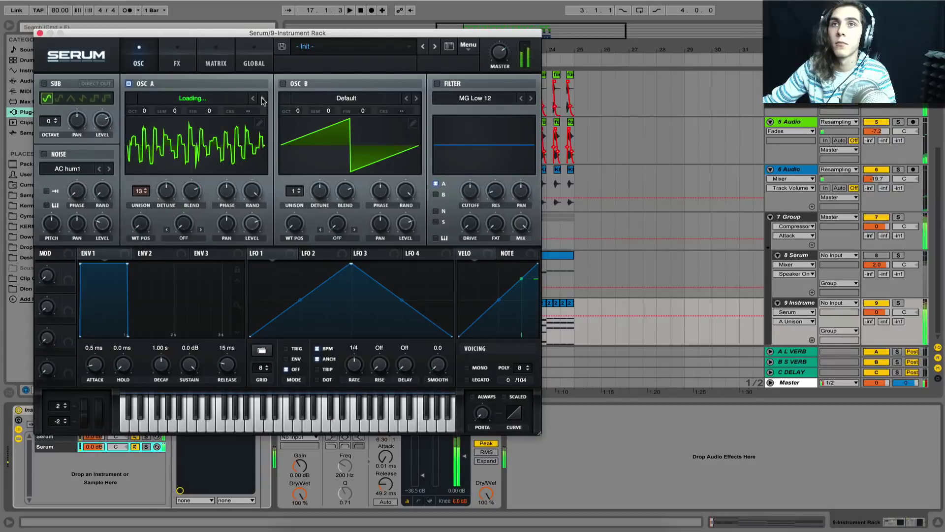
pyautogui.click(263, 99)
pyautogui.click(264, 99)
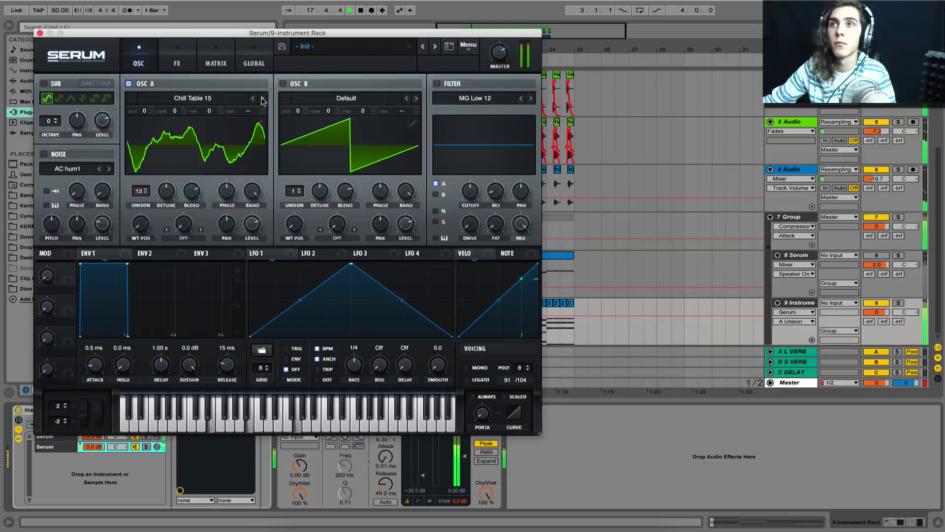
pyautogui.click(250, 231)
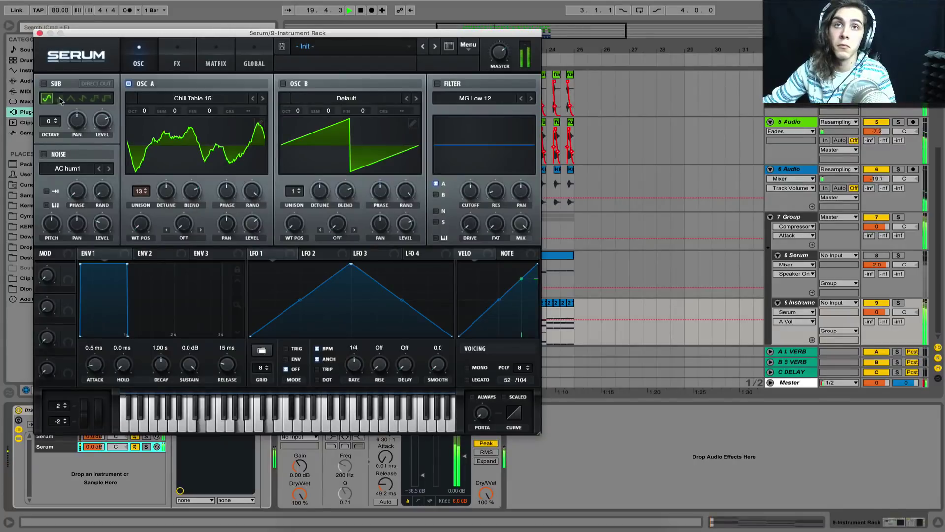
pyautogui.click(40, 33)
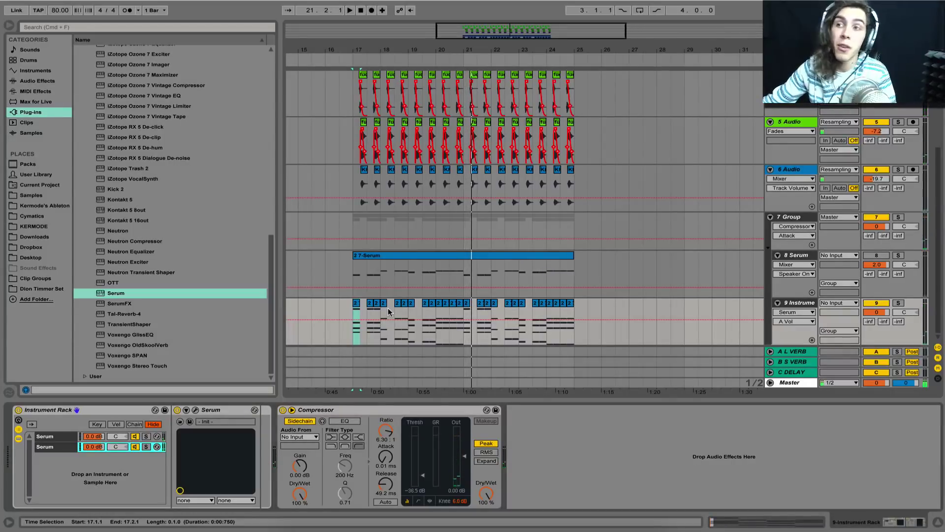
# Select tracks 2 Audio through 7 Group, lower their volumes together by about 3.8 dB, and play from bar 17
pyautogui.click(808, 218)
pyautogui.scroll(5, 808, 217)
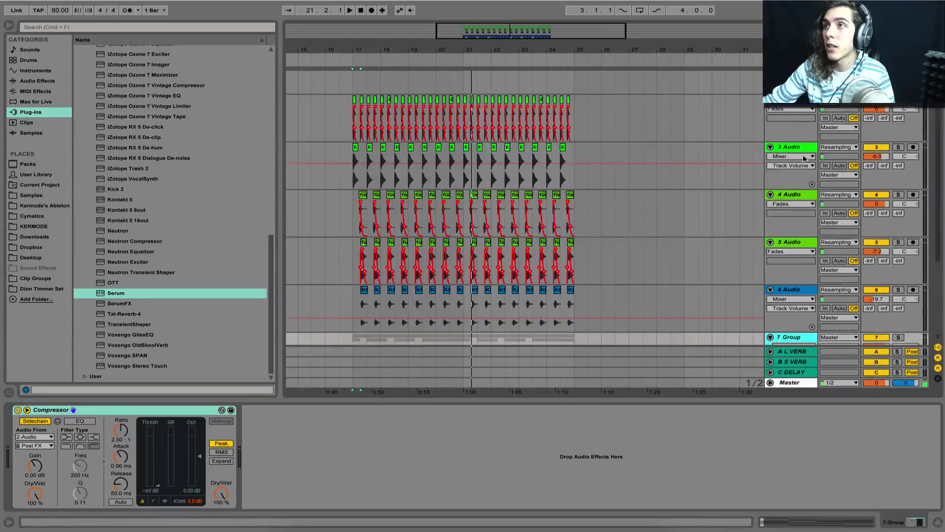
pyautogui.click(802, 143)
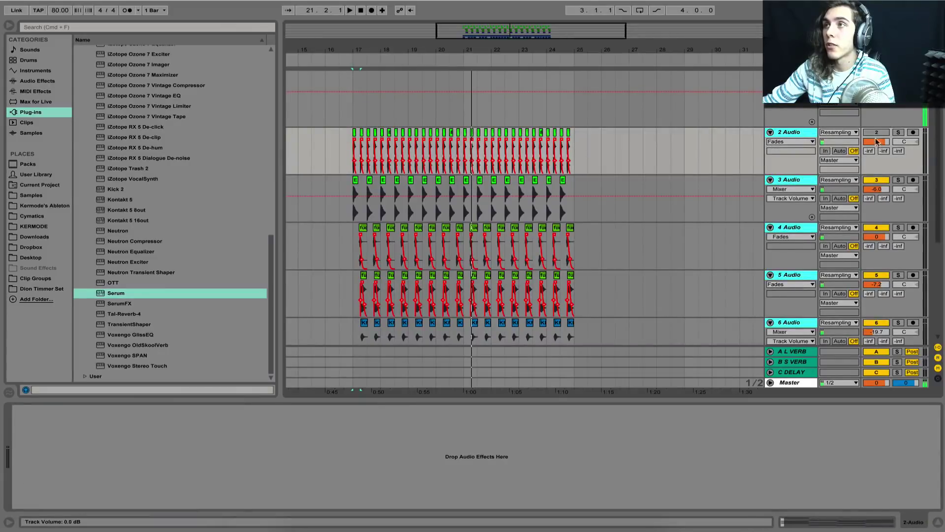
pyautogui.moveTo(875, 141); pyautogui.dragTo(876, 151)
pyautogui.scroll(-5, 367, 187)
pyautogui.press('space')
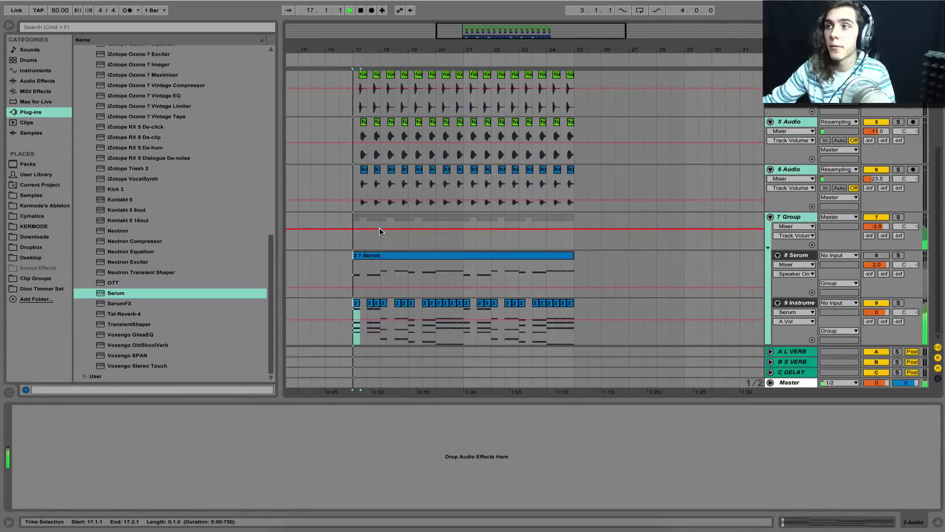
pyautogui.click(369, 284)
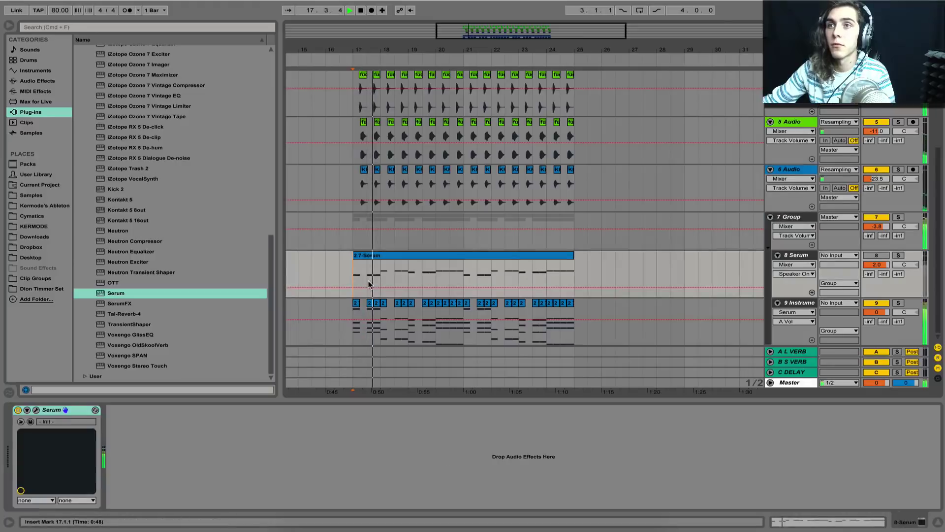
# Add the Max for Live effect Convolution Reverb Pro between the Instrument Rack and the Compressor on chord track 9
pyautogui.click(792, 305)
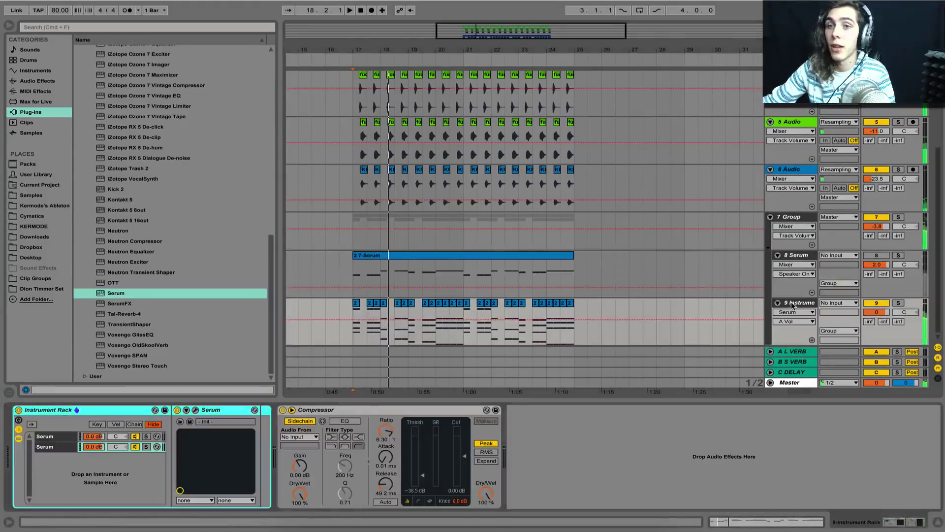
pyautogui.click(41, 101)
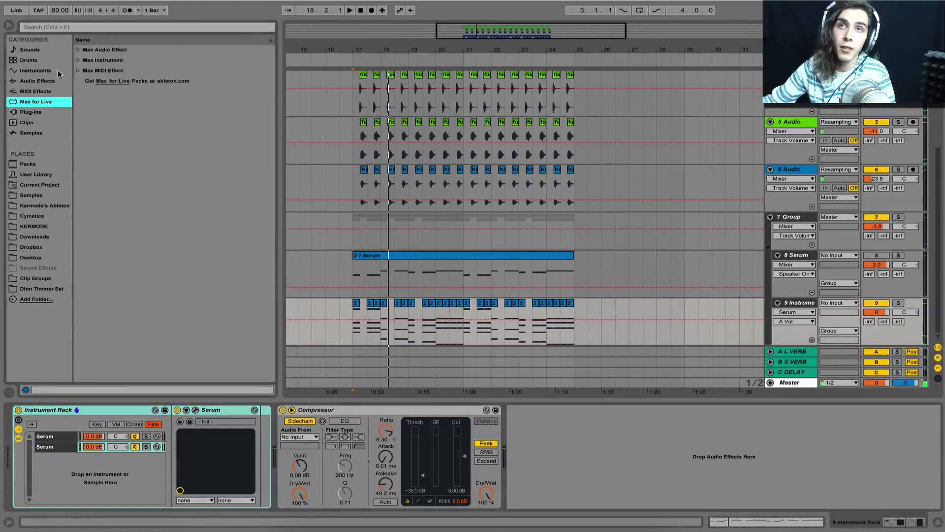
pyautogui.click(98, 49)
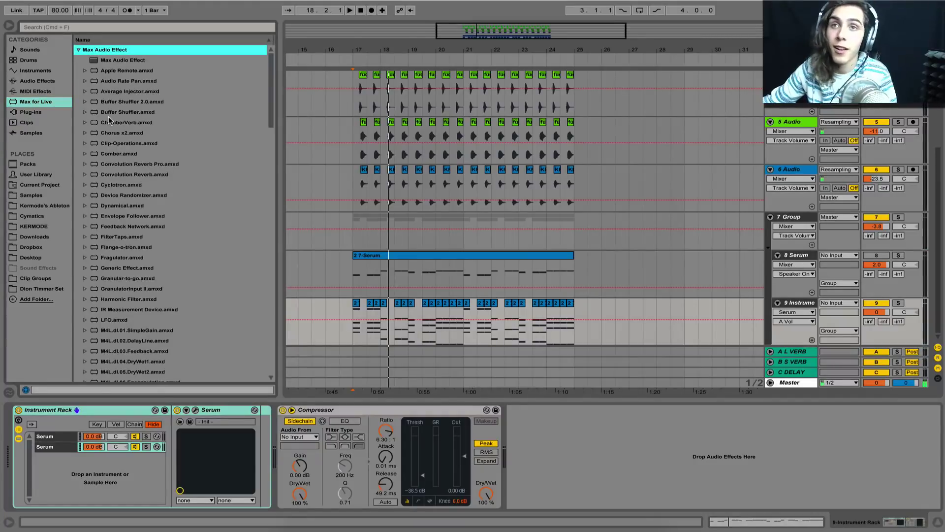
pyautogui.moveTo(121, 164); pyautogui.dragTo(278, 449)
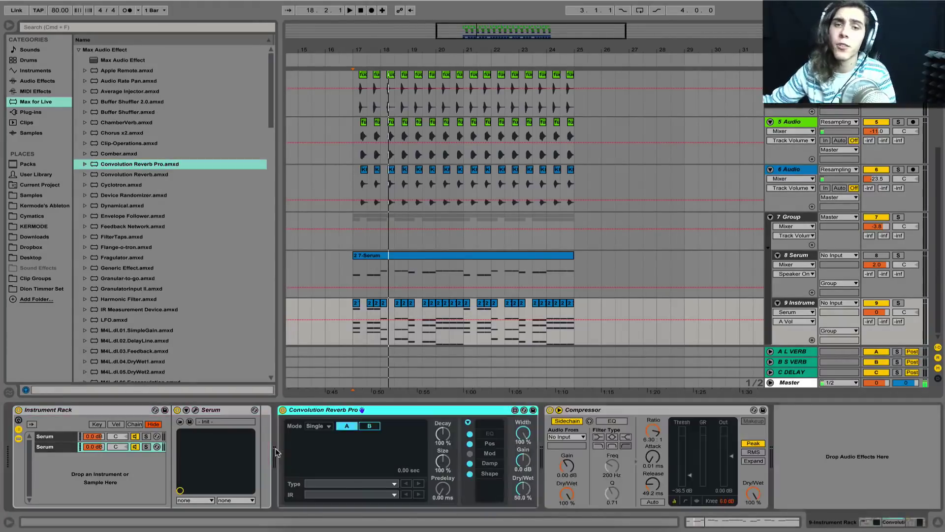
# Lower the Convolution Reverb Pro's Dry/Wet to about 9% while listening to the chords
pyautogui.moveTo(522, 489); pyautogui.dragTo(522, 517)
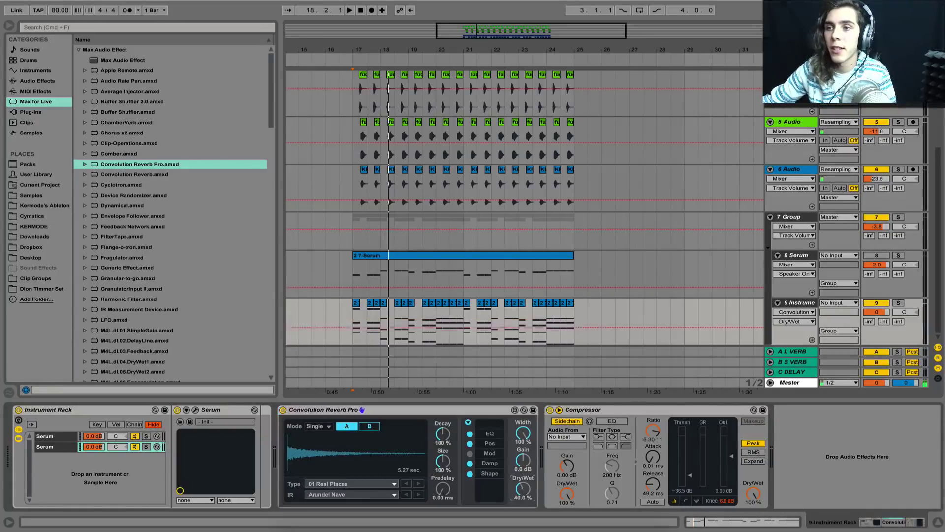
pyautogui.press('space')
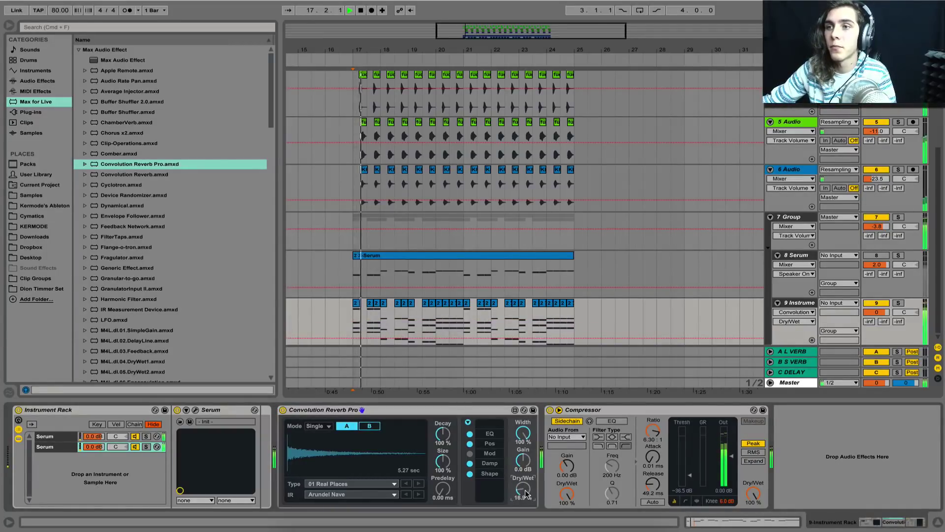
pyautogui.moveTo(525, 491); pyautogui.dragTo(525, 495)
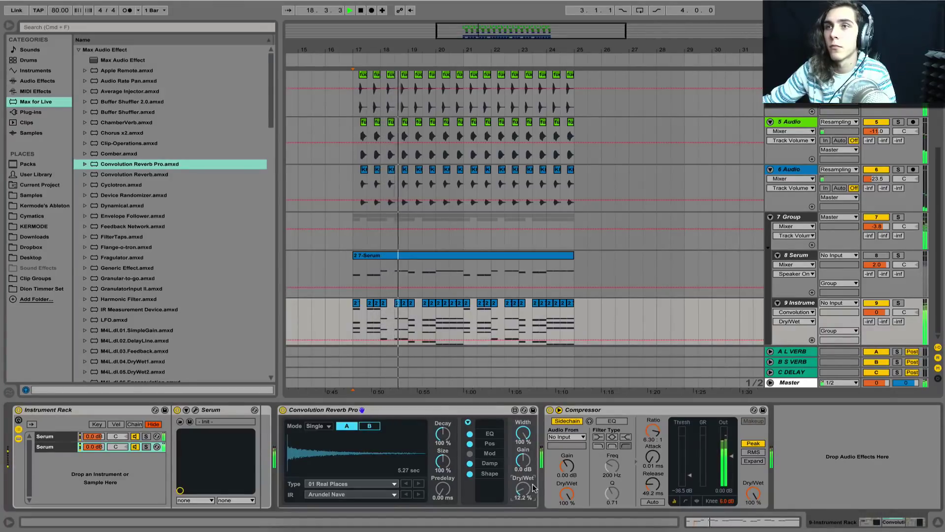
pyautogui.moveTo(523, 489); pyautogui.dragTo(523, 491)
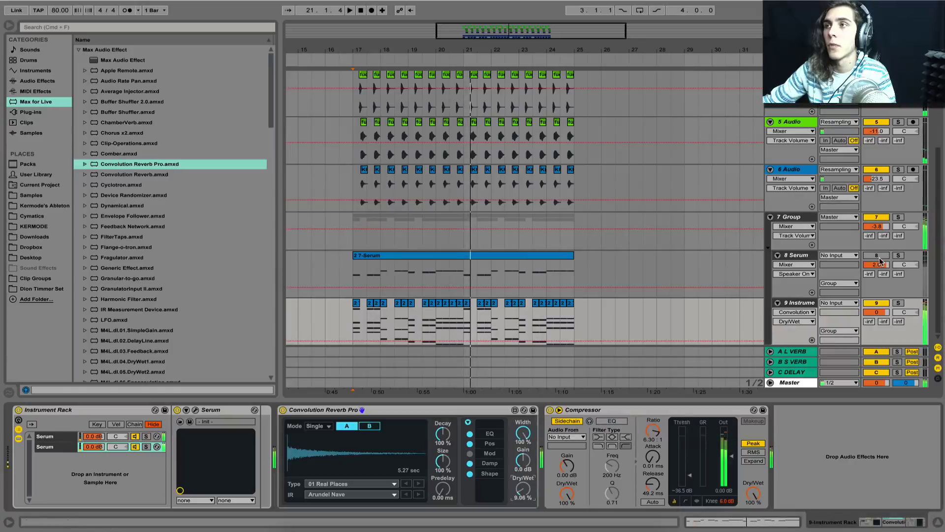
pyautogui.press('space')
# Reactivate the bass track 8 Serum, play its clip from bar 17, and open its Serum synth
pyautogui.click(391, 256)
pyautogui.click(391, 256)
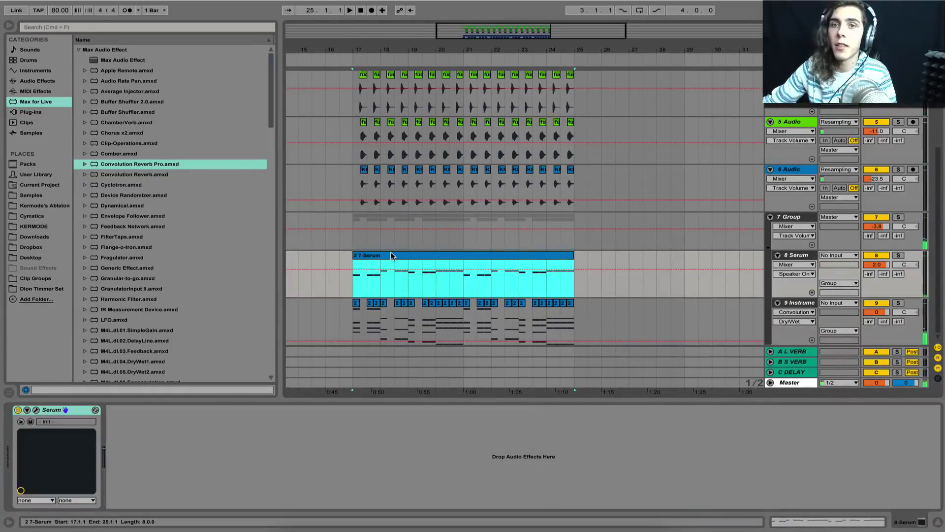
pyautogui.press('space')
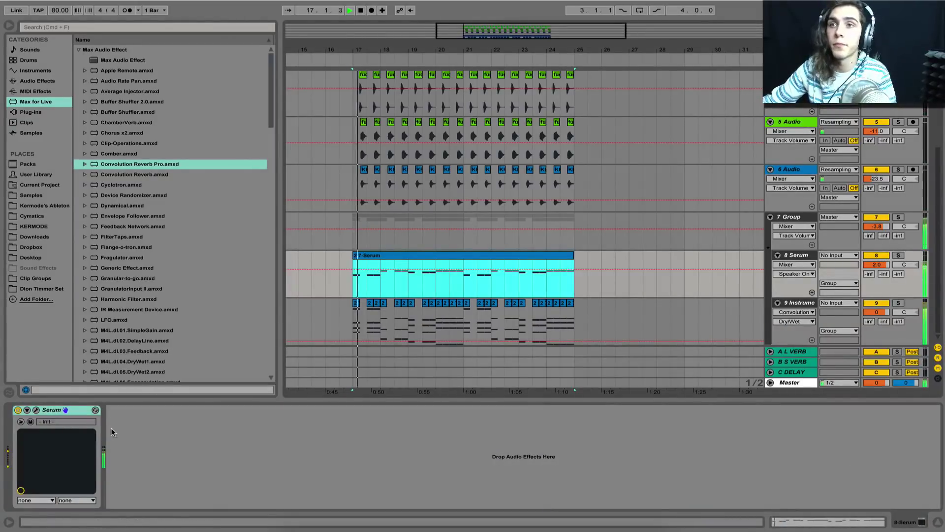
pyautogui.click(37, 411)
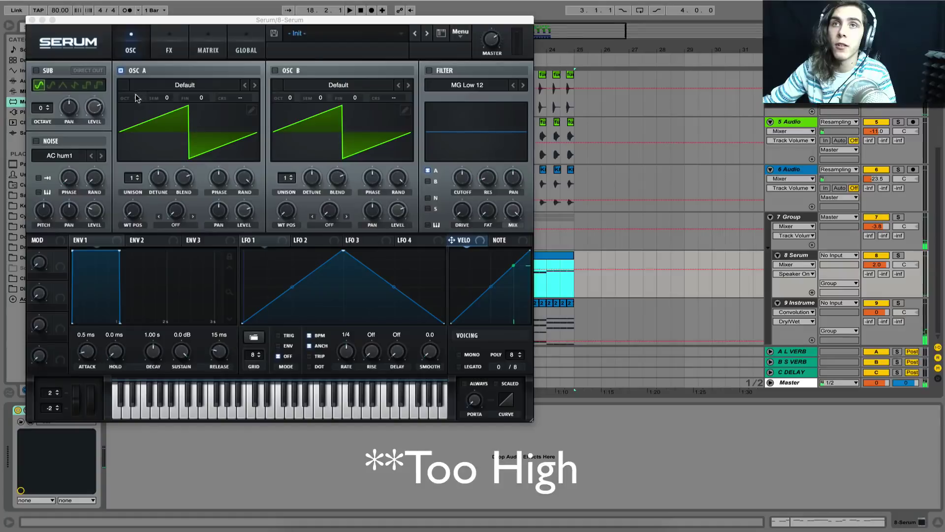
# Set the bass Serum's oscillator A to octave -1 and its level to 100% while playing the track
pyautogui.moveTo(139, 97); pyautogui.dragTo(138, 116)
pyautogui.press('space')
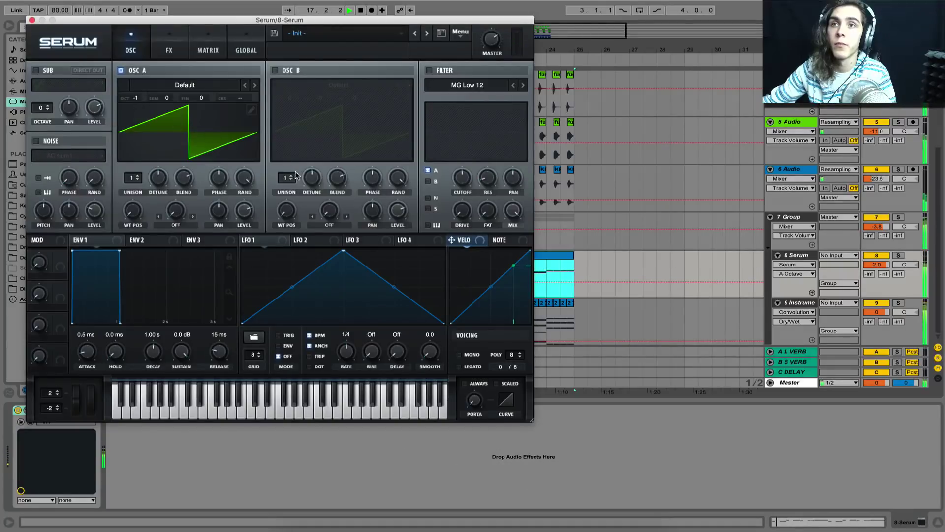
pyautogui.click(250, 215)
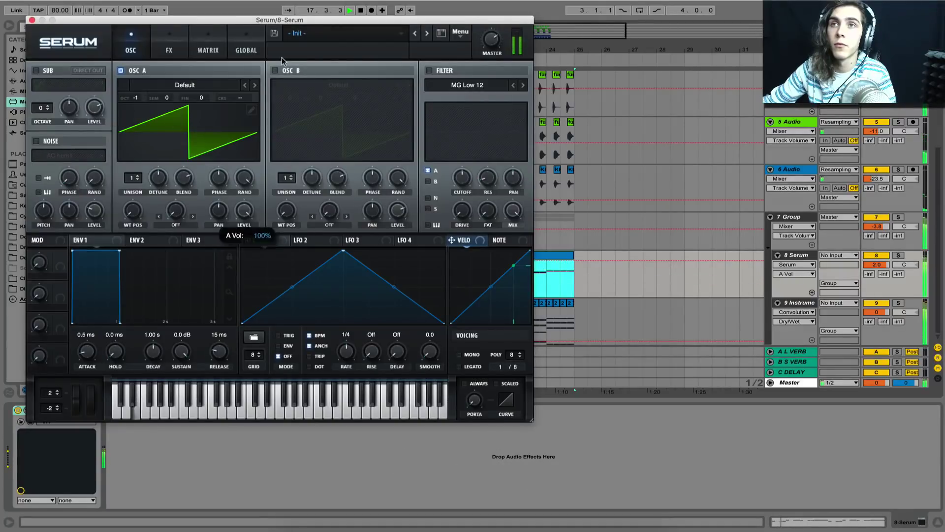
# Load the Analog Basic Shapes wavetable in the bass Serum's oscillator A, raise its wavetable position to the triangle wave, and listen back
pyautogui.click(236, 87)
pyautogui.moveTo(235, 97)
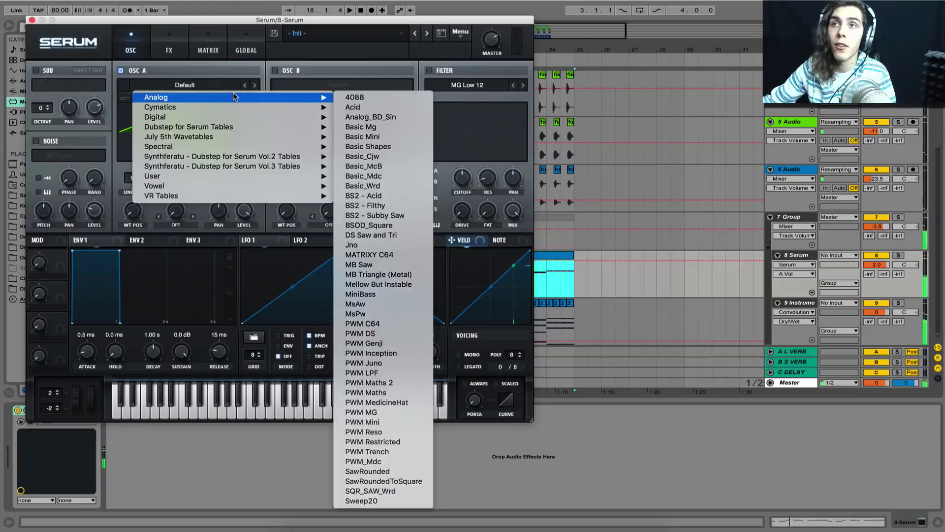
pyautogui.click(369, 147)
pyautogui.moveTo(133, 210); pyautogui.dragTo(140, 175)
pyautogui.press('space')
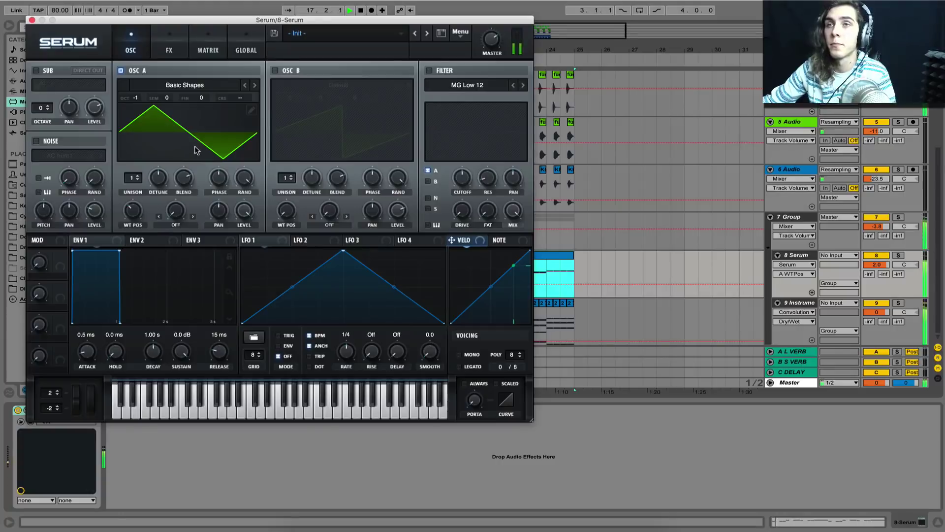
pyautogui.click(31, 20)
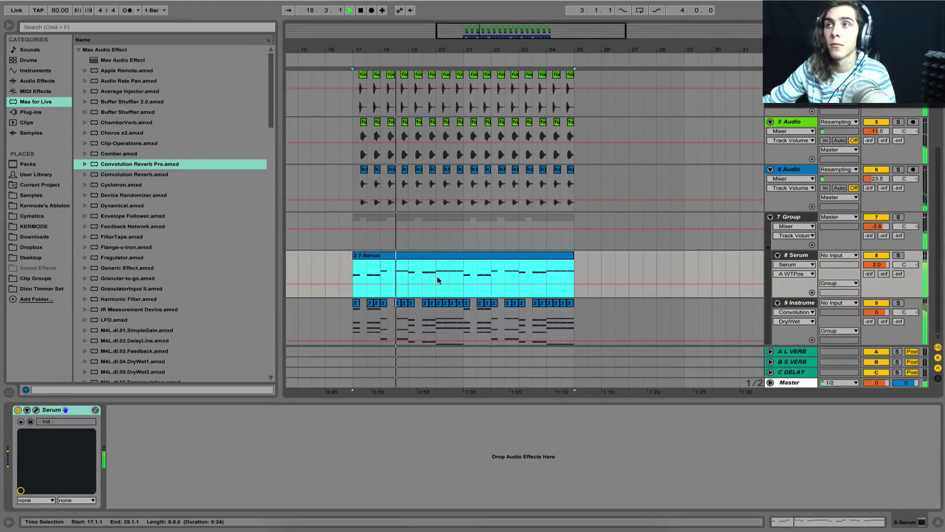
pyautogui.press('space')
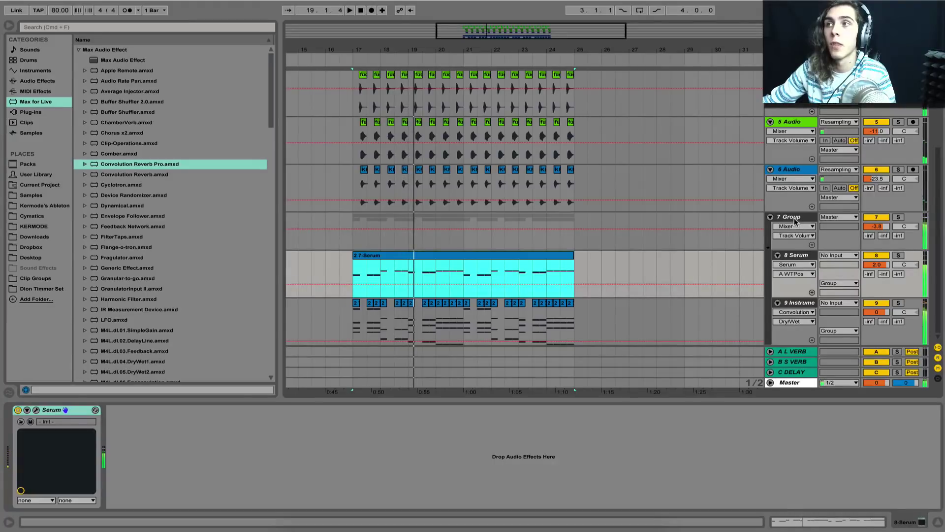
# Add a Saturator before the Compressor on group 7, turn on Soft Clip, and set its Drive to about 1.71 dB during playback
pyautogui.click(795, 222)
pyautogui.click(31, 83)
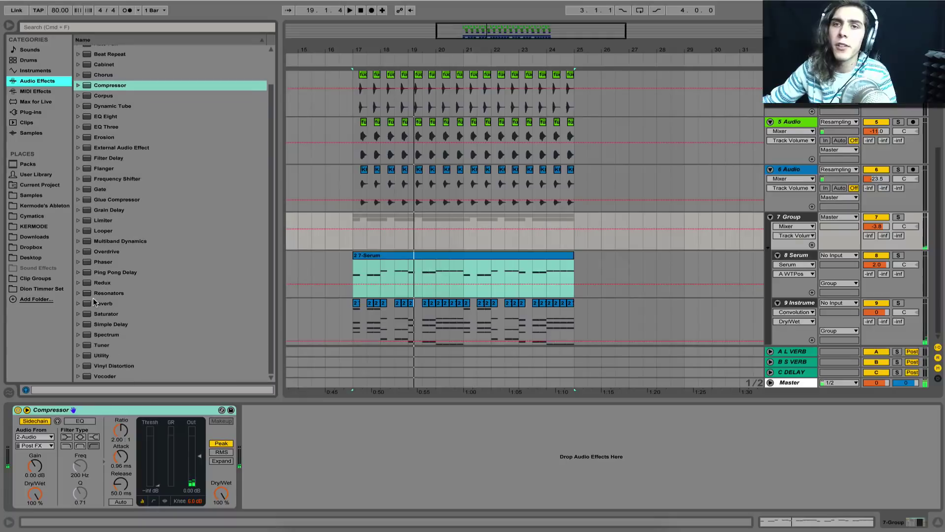
pyautogui.scroll(-2, 93, 297)
pyautogui.moveTo(105, 315); pyautogui.dragTo(25, 425)
pyautogui.click(123, 439)
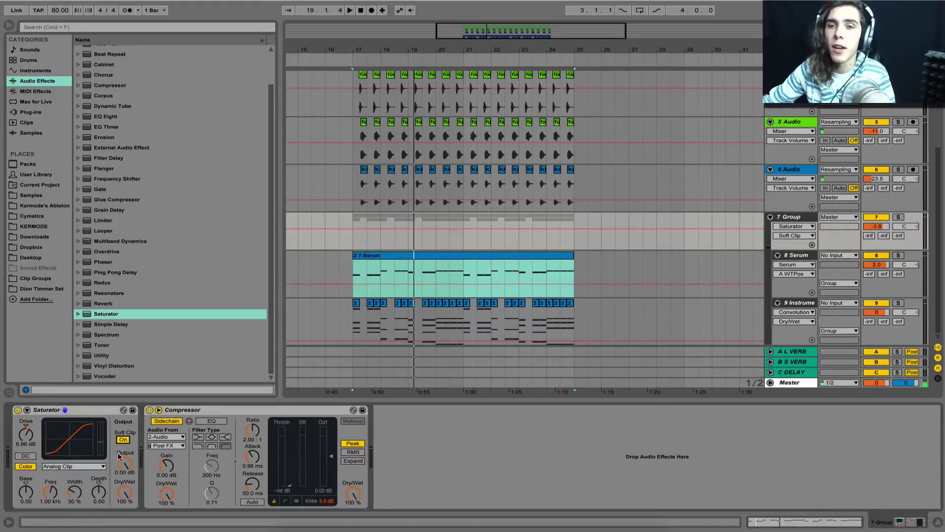
pyautogui.press('space')
pyautogui.moveTo(26, 435); pyautogui.dragTo(26, 442)
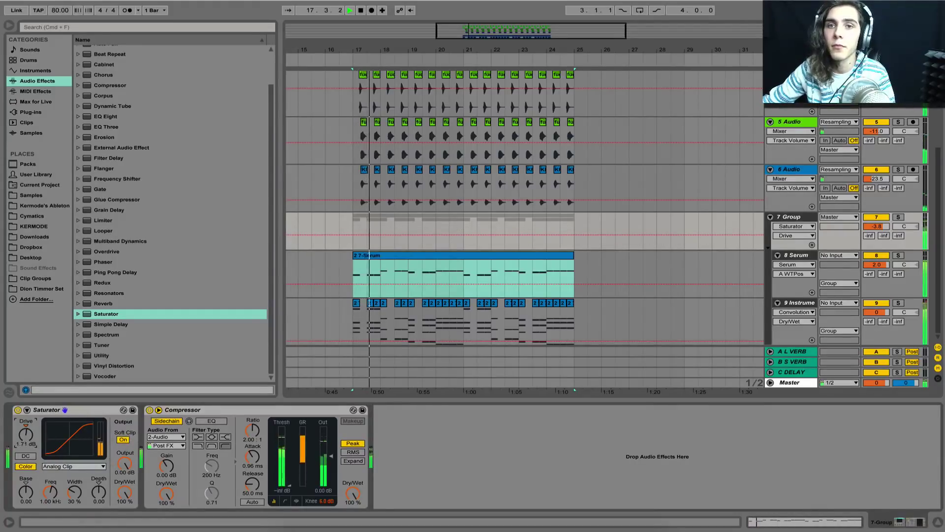
# Audition the Saturator's Soft Sine, Medium Curve and Digital Clip curves during playback, and return to Analog Clip
pyautogui.click(58, 465)
pyautogui.click(54, 483)
pyautogui.click(69, 465)
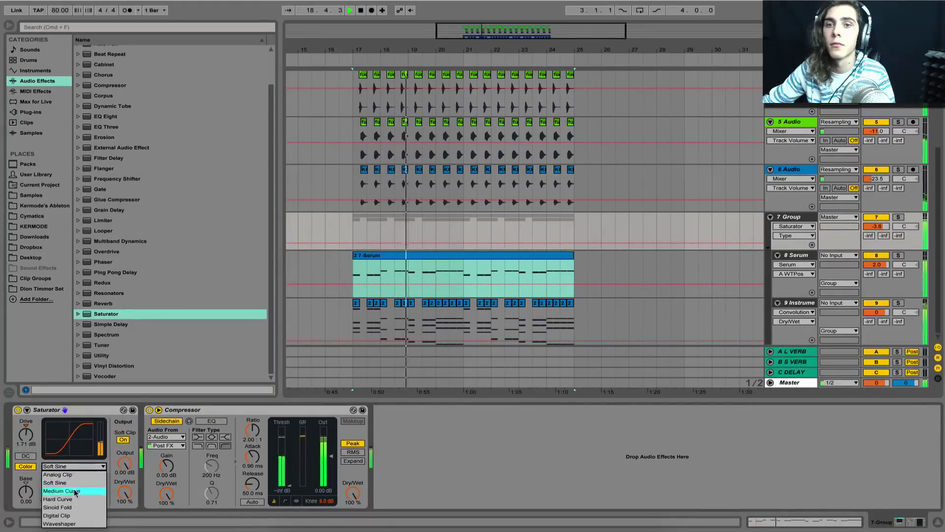
pyautogui.click(74, 491)
pyautogui.click(74, 466)
pyautogui.click(72, 515)
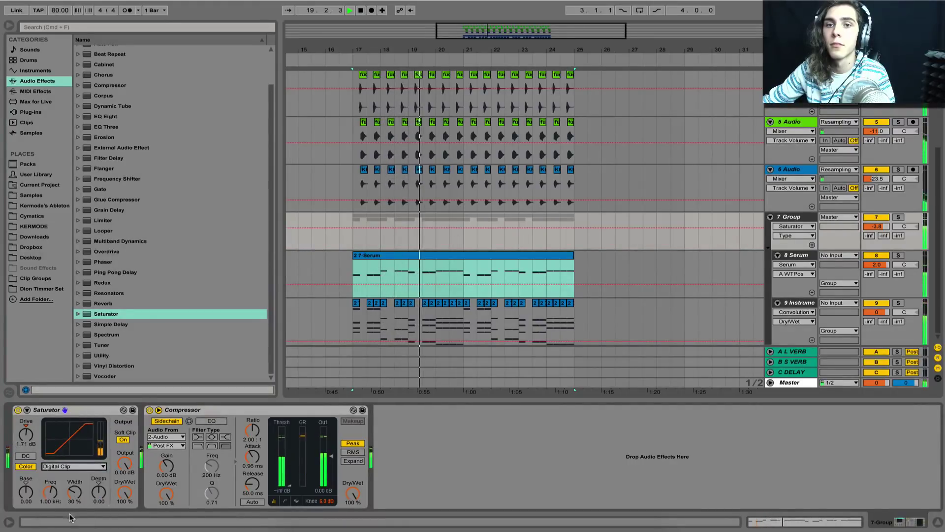
pyautogui.click(74, 466)
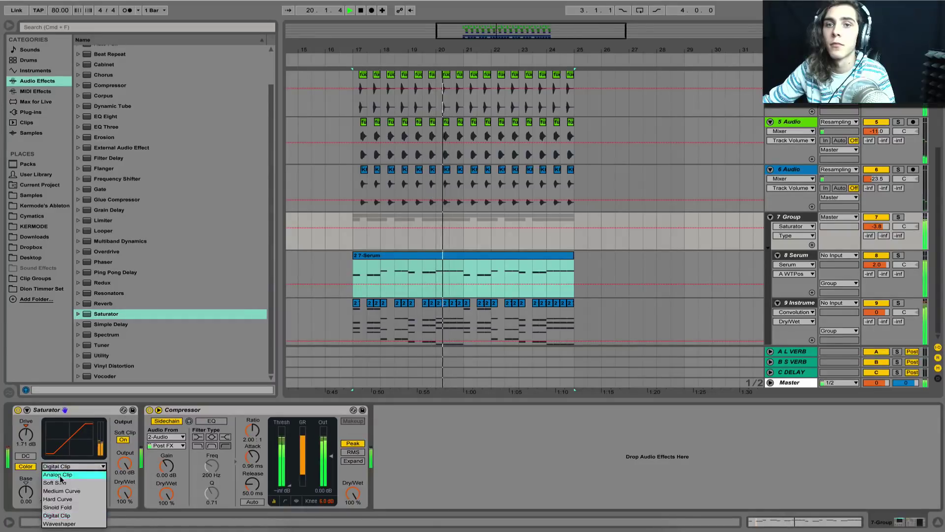
pyautogui.click(60, 475)
# Lower the group Saturator's Dry/Wet to about 57% and listen to the result
pyautogui.press('space')
pyautogui.moveTo(129, 492); pyautogui.dragTo(128, 525)
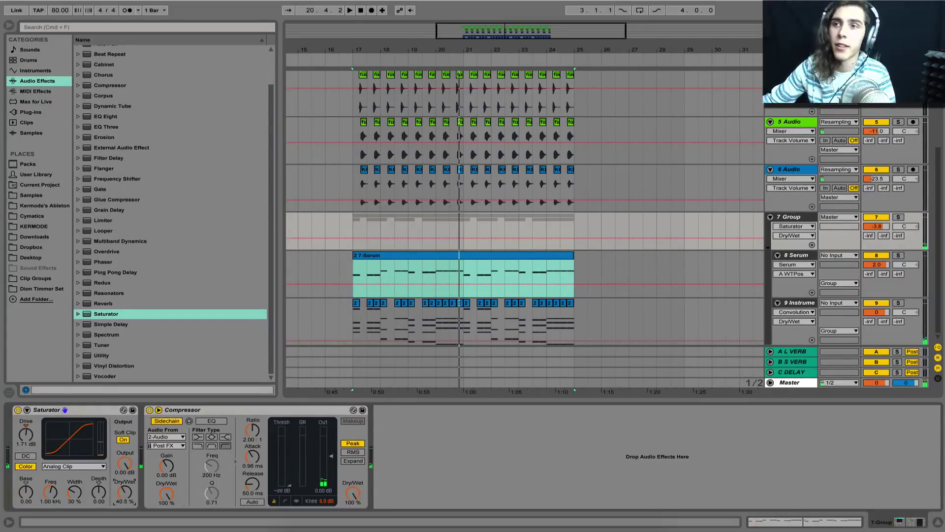
pyautogui.press('space')
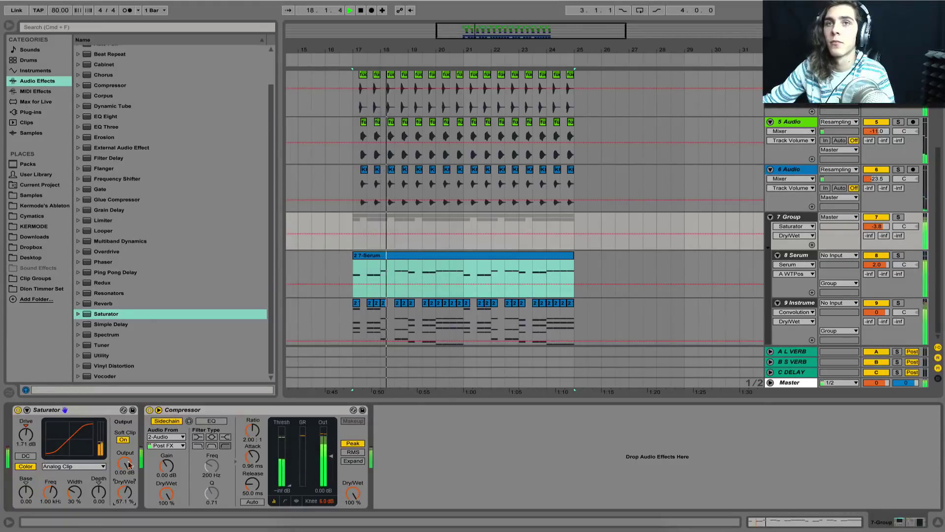
pyautogui.press('space')
# Add an EQ Eight after the Compressor on chord track 9 and enable band 1 as a low cut
pyautogui.moveTo(106, 116); pyautogui.dragTo(394, 327)
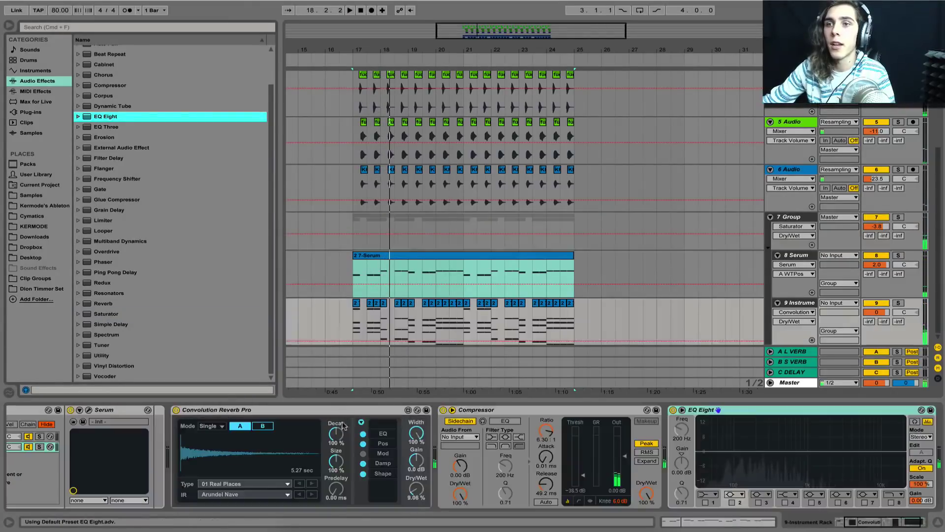
pyautogui.click(710, 497)
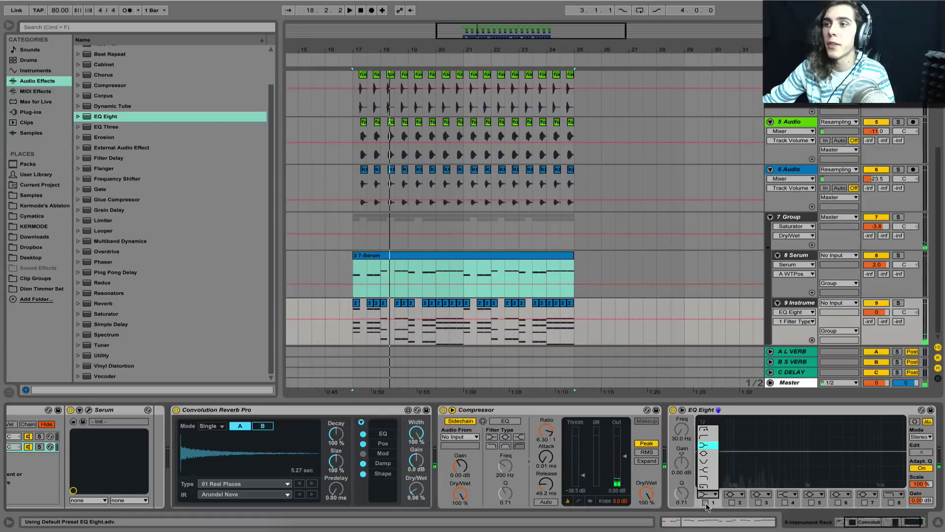
pyautogui.click(706, 503)
pyautogui.click(706, 502)
pyautogui.click(706, 495)
pyautogui.click(707, 437)
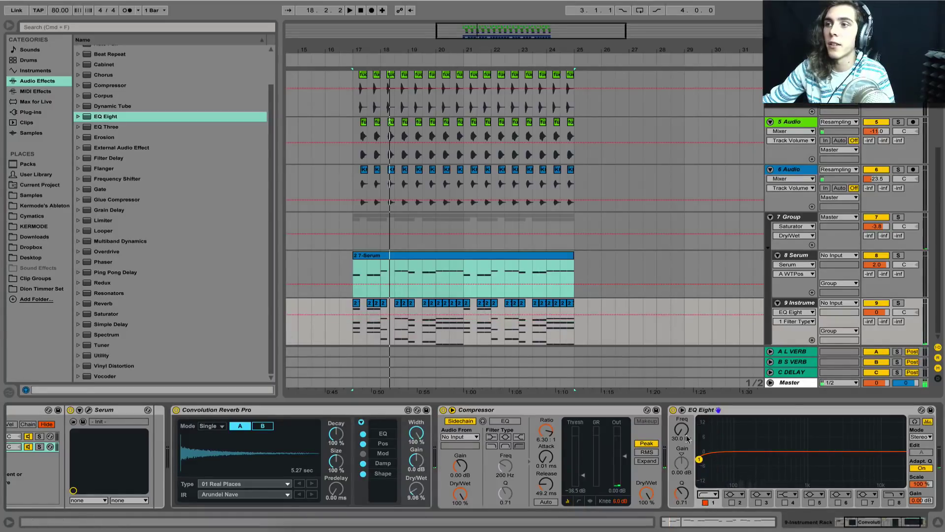
# Change EQ Eight band 1 to the steeper low cut and raise its frequency to about 123 Hz, checking it in playback
pyautogui.moveTo(698, 459); pyautogui.dragTo(739, 458)
pyautogui.click(713, 495)
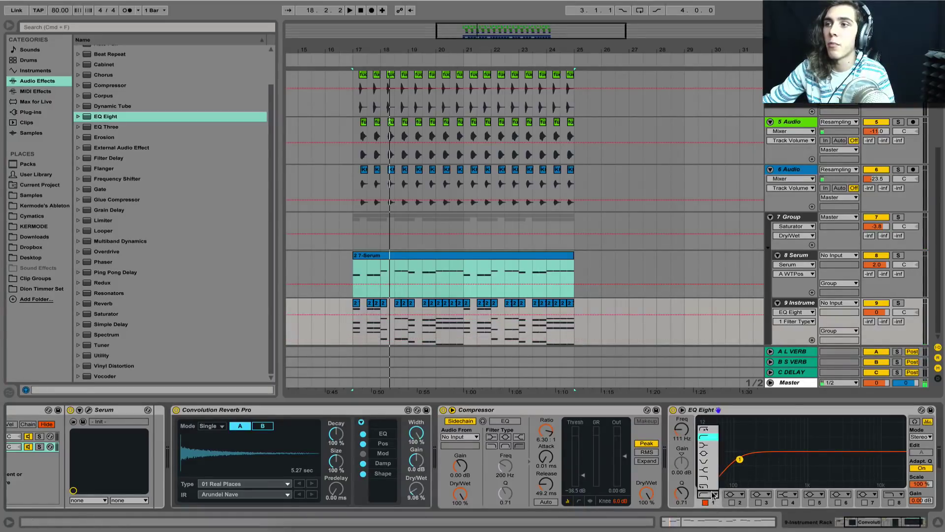
pyautogui.click(704, 430)
pyautogui.moveTo(683, 435); pyautogui.dragTo(682, 432)
pyautogui.press('space')
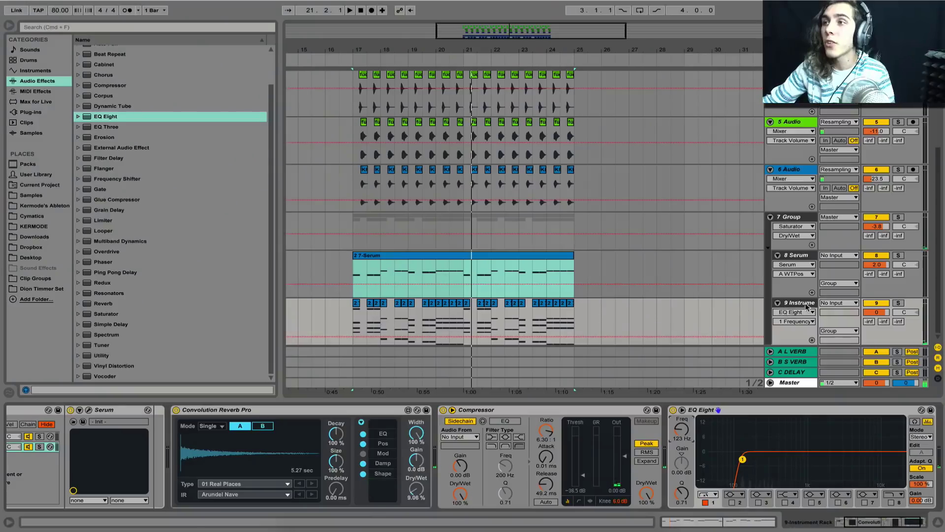
# Insert a new MIDI track below chord track 9 and copy the chord clips from bars 17 to 20 onto it
pyautogui.click(805, 306)
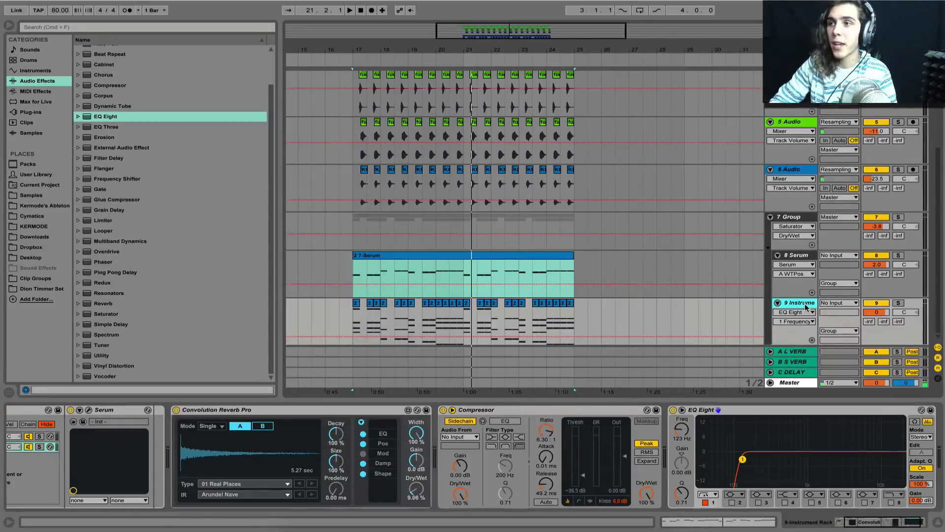
pyautogui.press('super+shift+t')
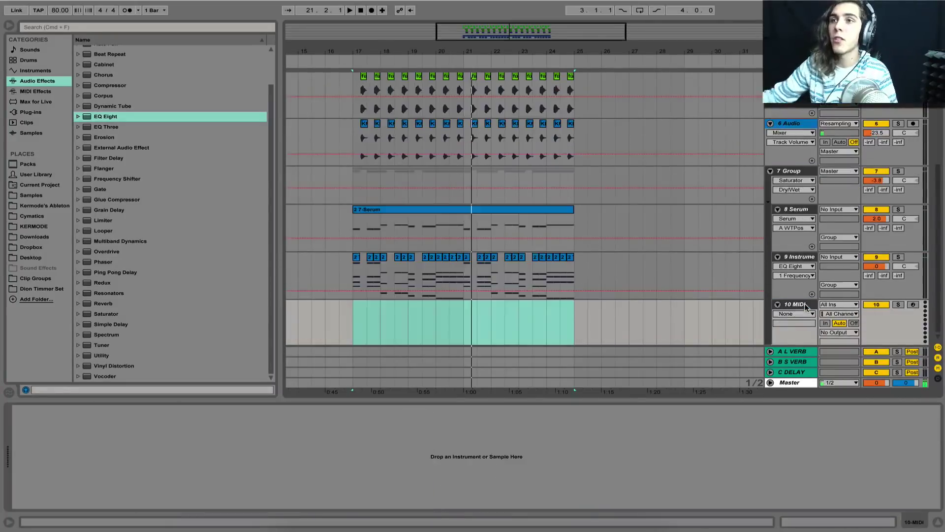
pyautogui.click(357, 264)
pyautogui.keyDown('shift'); pyautogui.click(458, 259); pyautogui.keyUp('shift')
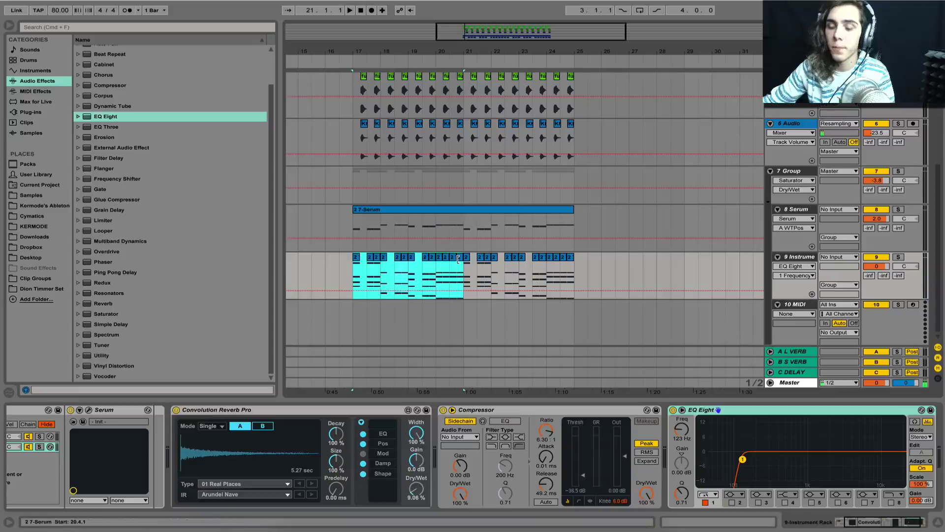
pyautogui.click(354, 309)
pyautogui.press('super+v')
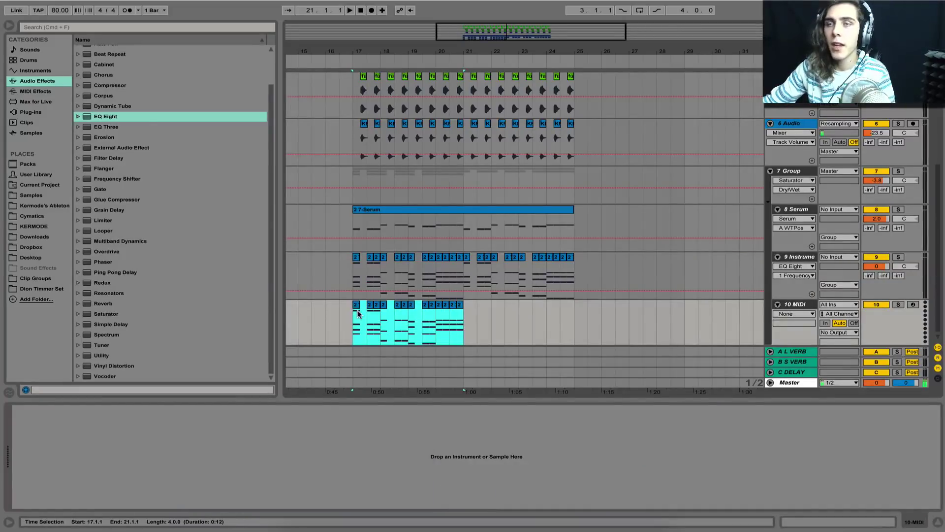
# Consolidate the copied chord clips on track 10 into a single four-bar clip starting at bar 17
pyautogui.moveTo(379, 55); pyautogui.dragTo(387, 61)
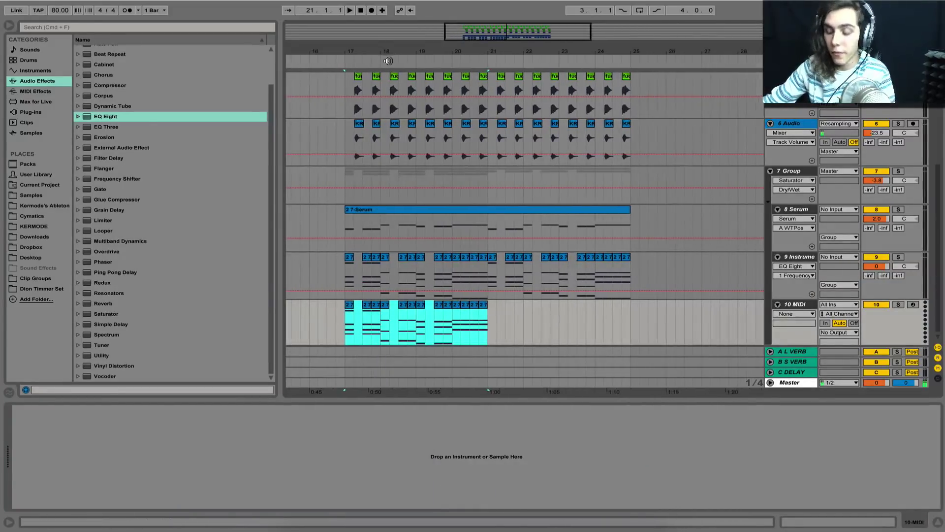
pyautogui.press('super+j')
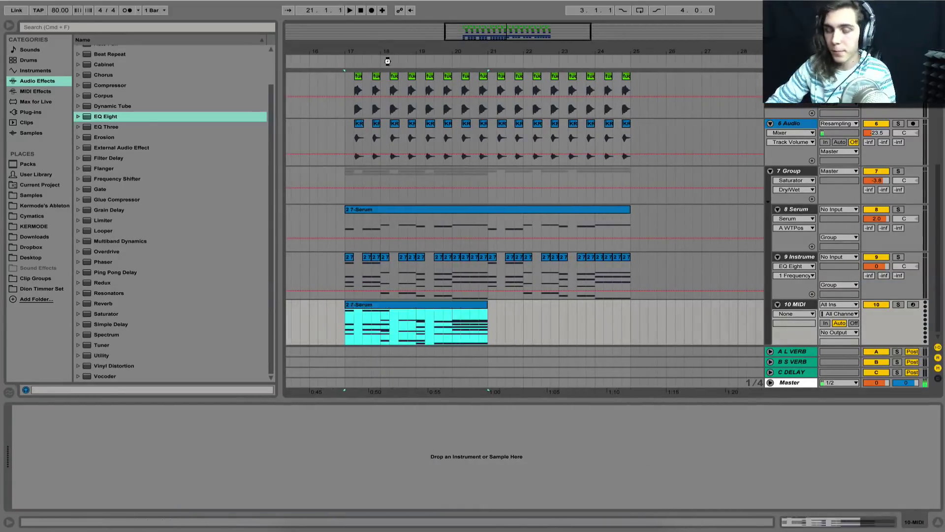
pyautogui.press('super+z')
pyautogui.doubleClick(455, 305)
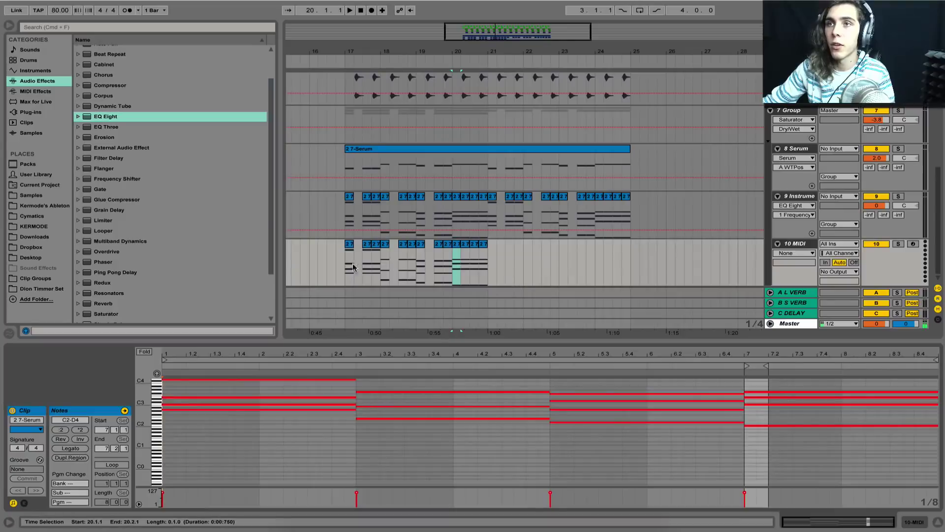
pyautogui.moveTo(353, 267); pyautogui.dragTo(490, 270)
pyautogui.press('super+j')
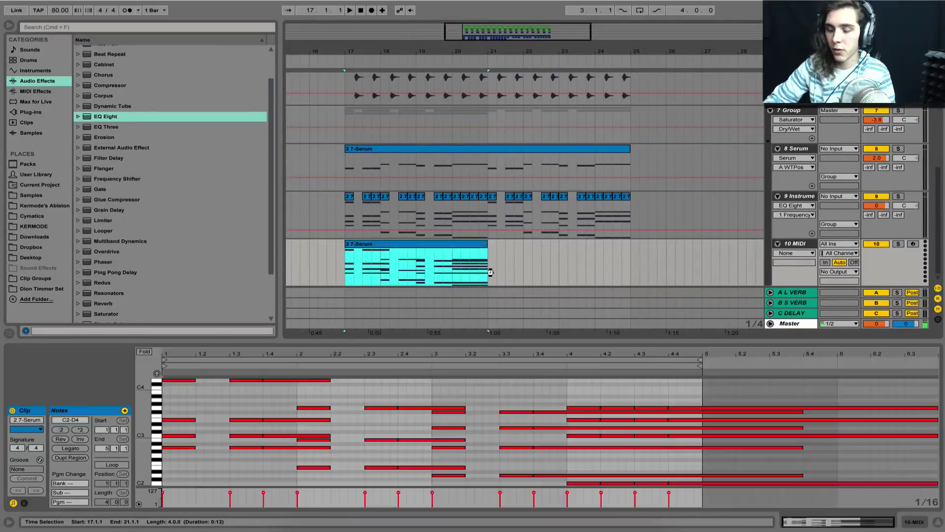
# Apply Legato to all the notes in the track 10 clip
pyautogui.click(190, 402)
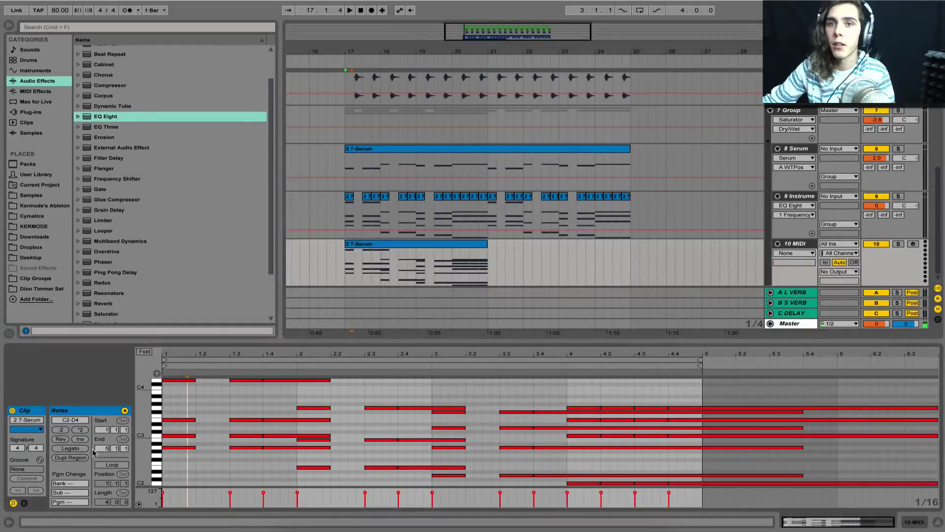
pyautogui.press('super+a')
pyautogui.click(336, 389)
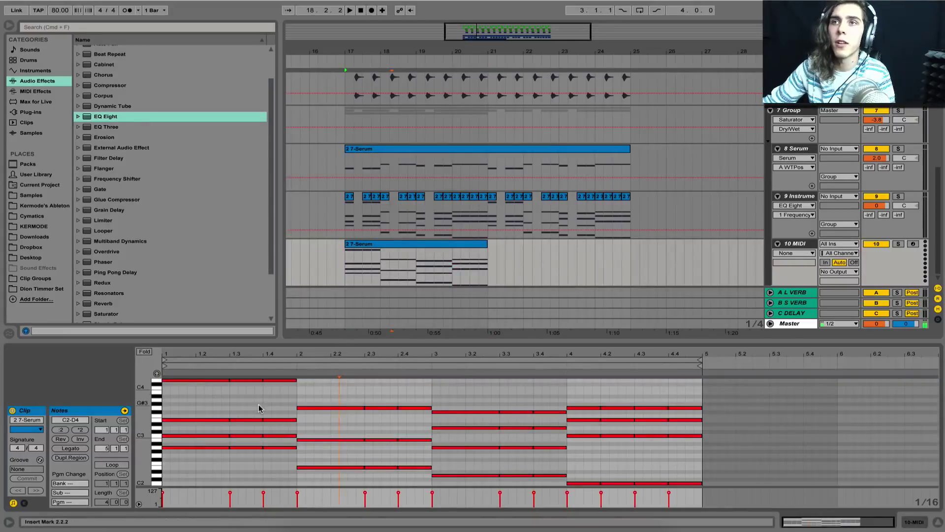
# Find the Serum plug-in in the browser, load it onto track 10, and close its window
pyautogui.click(30, 112)
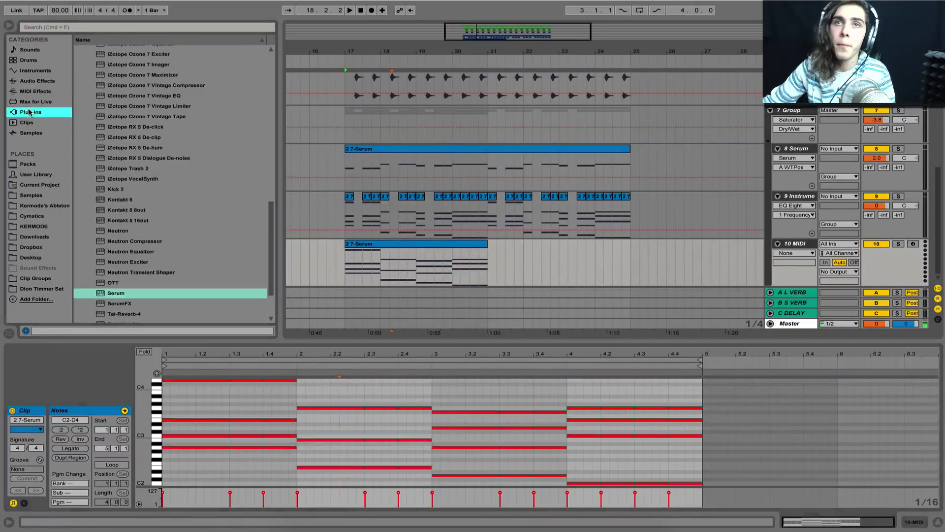
pyautogui.click(63, 27)
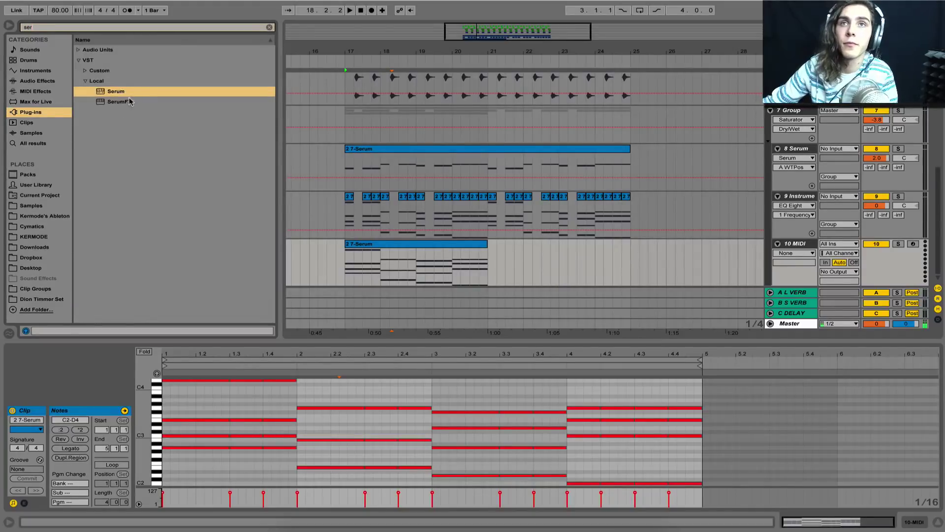
pyautogui.doubleClick(117, 93)
pyautogui.moveTo(352, 266); pyautogui.dragTo(353, 268)
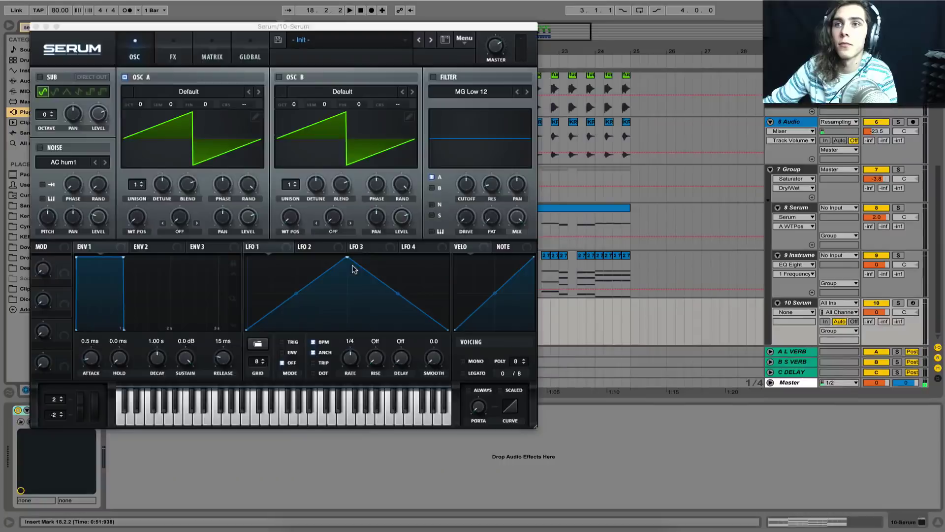
pyautogui.click(36, 26)
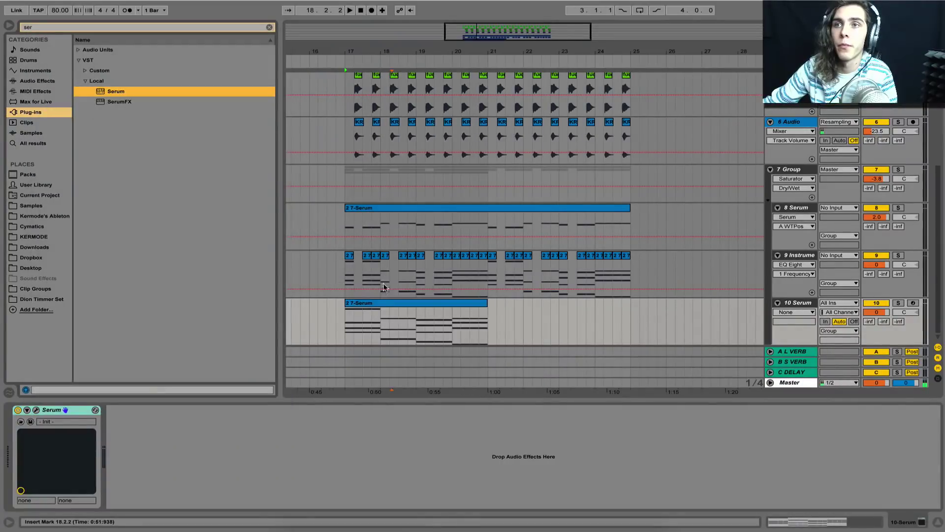
# Fold the track 10 clip's note rows to the used pitches and deactivate all its chord notes
pyautogui.doubleClick(386, 303)
pyautogui.click(144, 352)
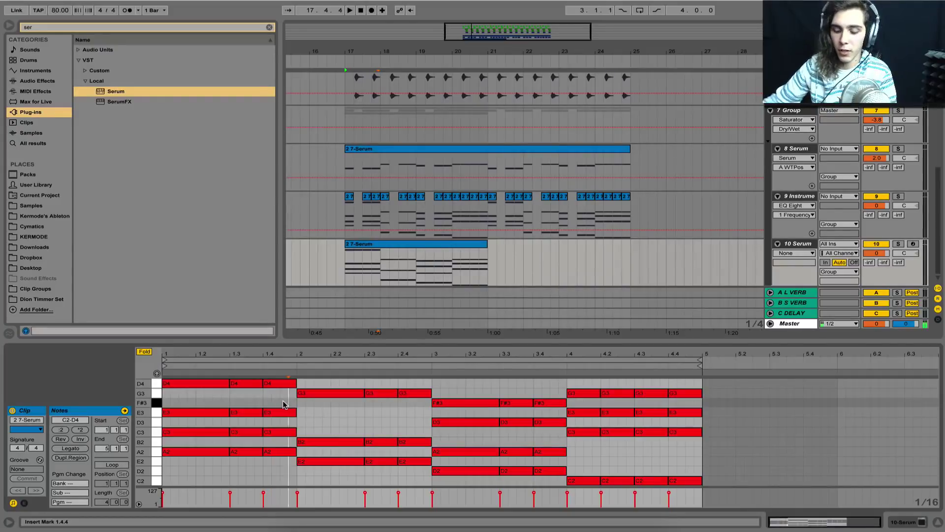
pyautogui.press('super+a')
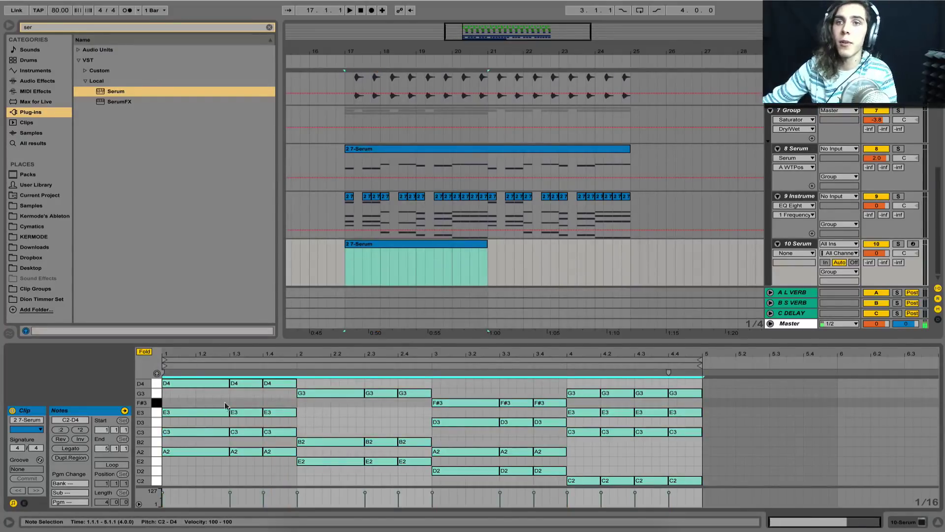
# Place a D4 melody note at the start of the track 10 clip, listen to it, and set its length to one beat
pyautogui.doubleClick(166, 394)
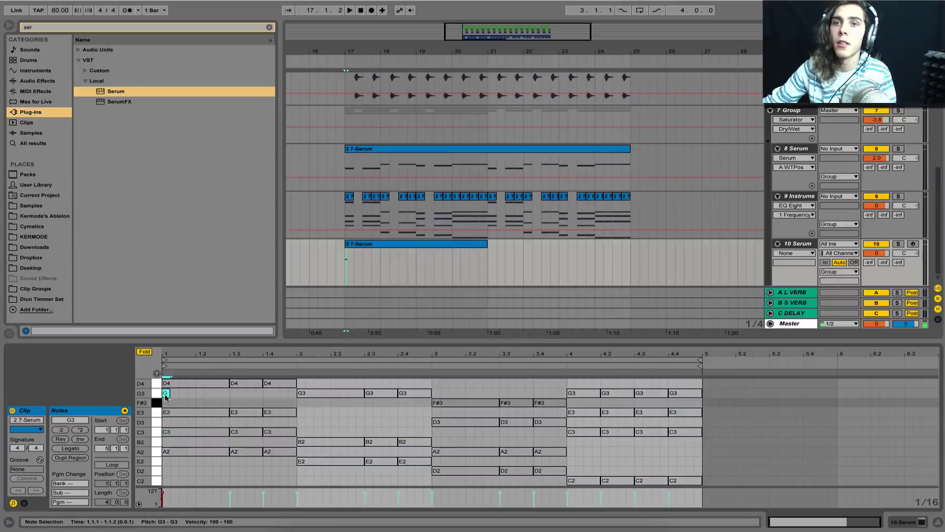
pyautogui.moveTo(169, 397); pyautogui.dragTo(211, 386)
pyautogui.press('space')
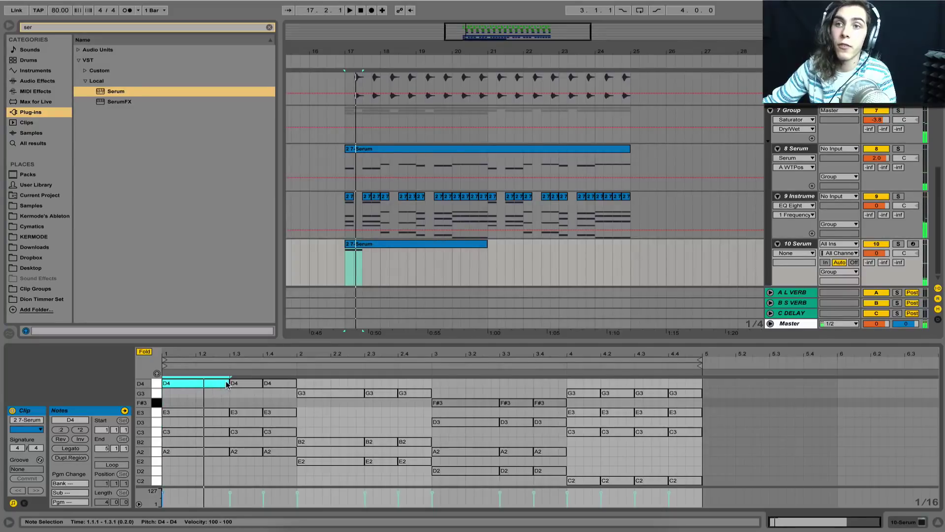
pyautogui.moveTo(230, 384); pyautogui.dragTo(197, 385)
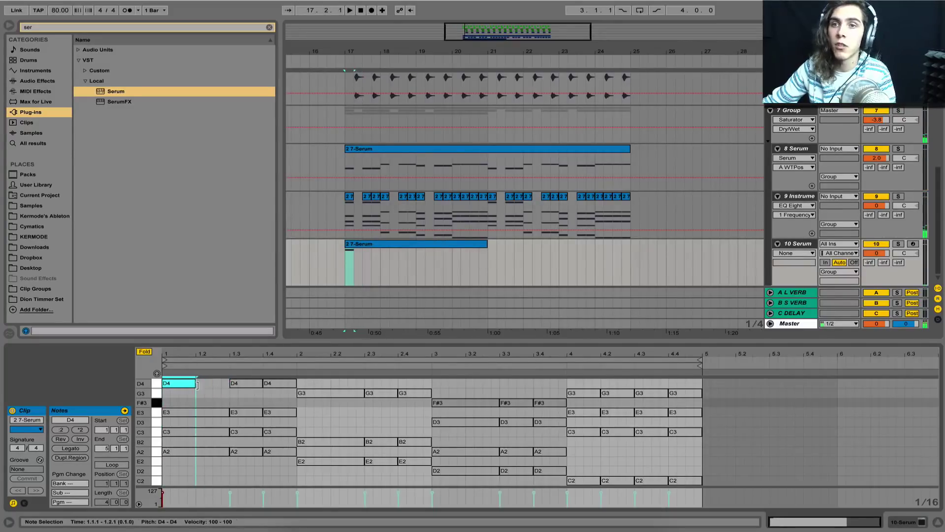
# Show the Serum device on track 10
pyautogui.click(913, 180)
pyautogui.click(787, 246)
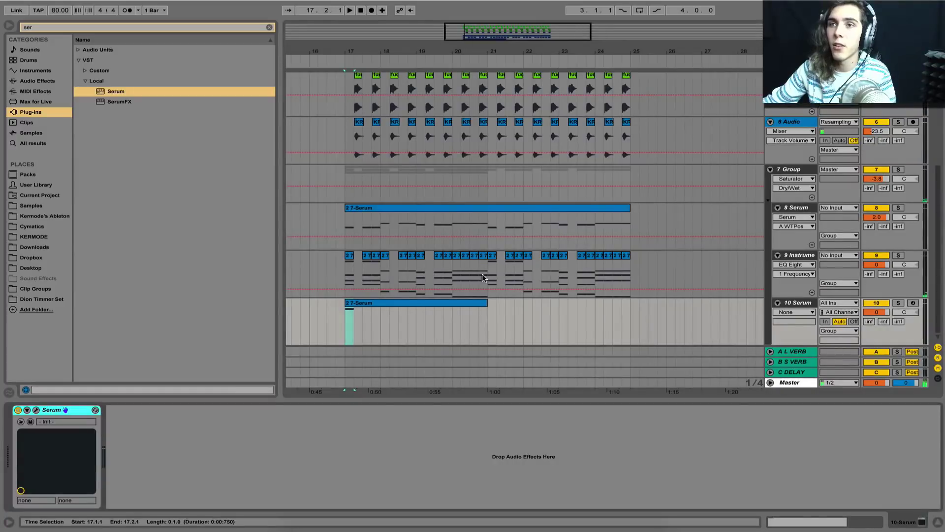
# Raise the 10 Serum track's volume to 6.0, play the track and check its Serum patch
pyautogui.click(446, 301)
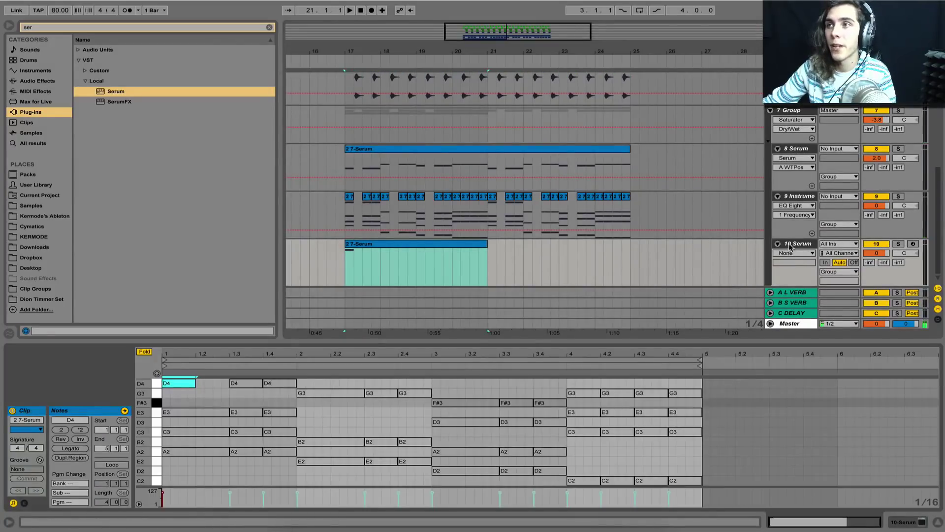
pyautogui.click(790, 246)
pyautogui.moveTo(874, 312); pyautogui.dragTo(874, 288)
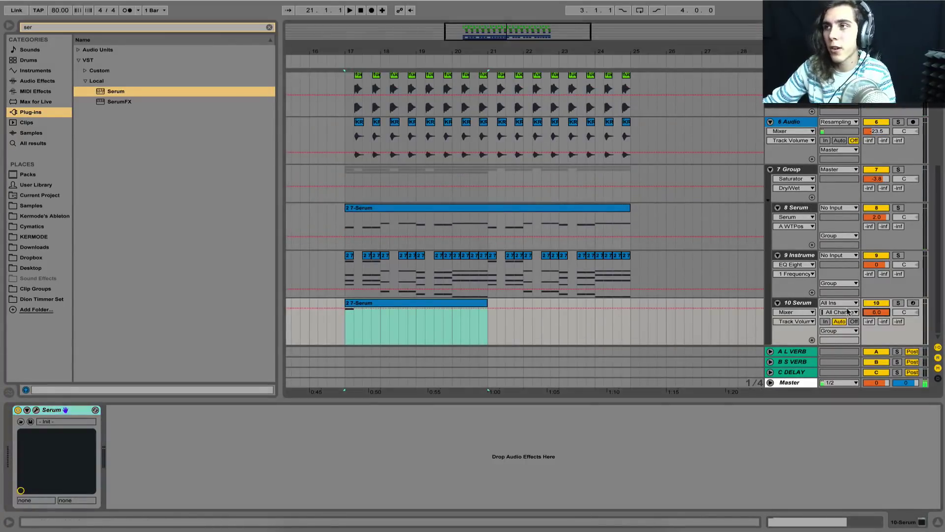
pyautogui.press('space')
pyautogui.click(36, 410)
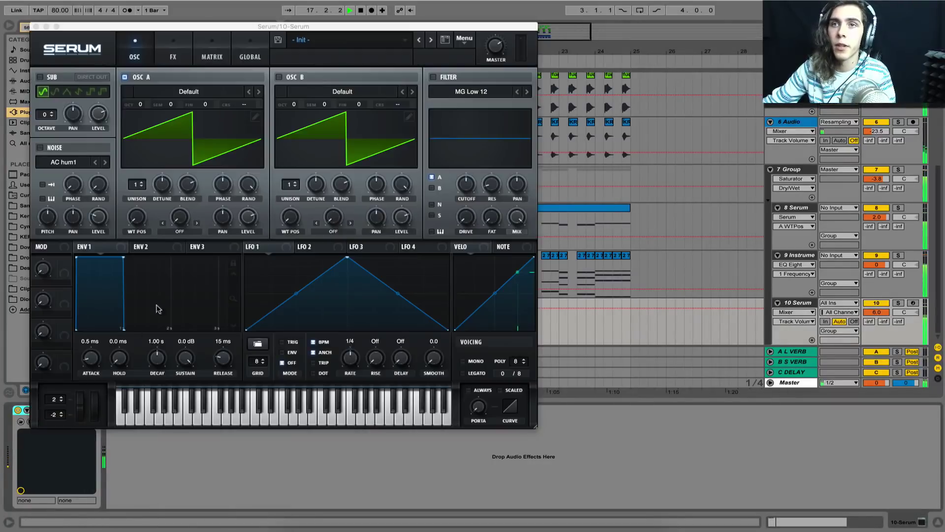
pyautogui.click(35, 27)
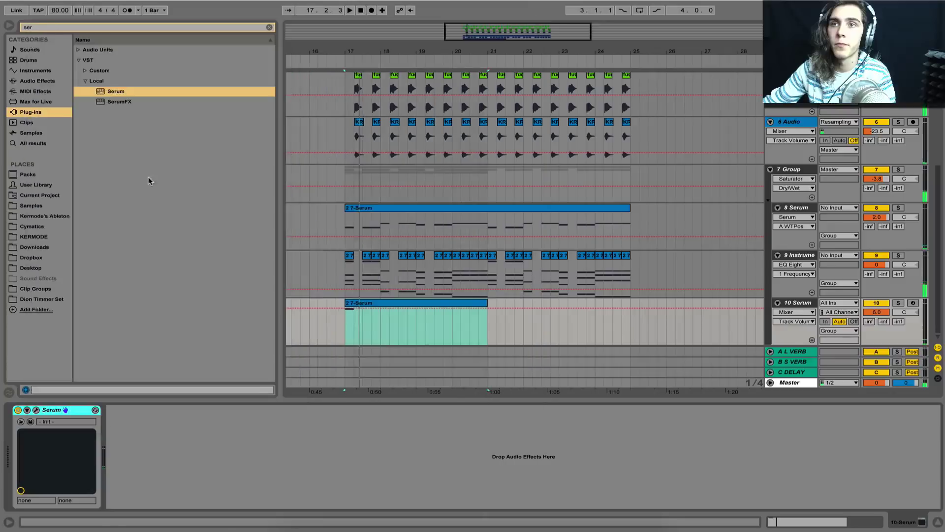
# Move the first note of the 10 Serum clip from D4 to A2, audition it, and transpose it up an octave to A3
pyautogui.doubleClick(361, 303)
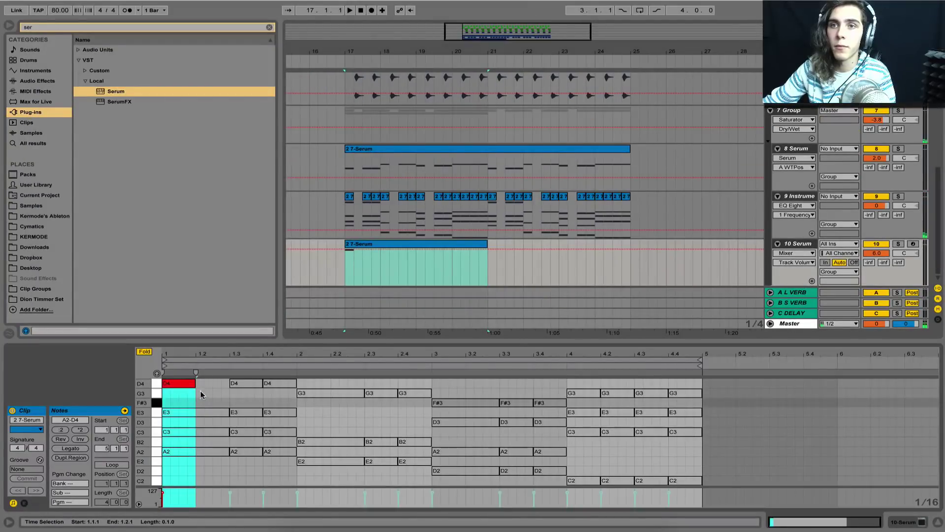
pyautogui.moveTo(175, 380); pyautogui.dragTo(181, 454)
pyautogui.press('space')
pyautogui.press('space')
pyautogui.press('space')
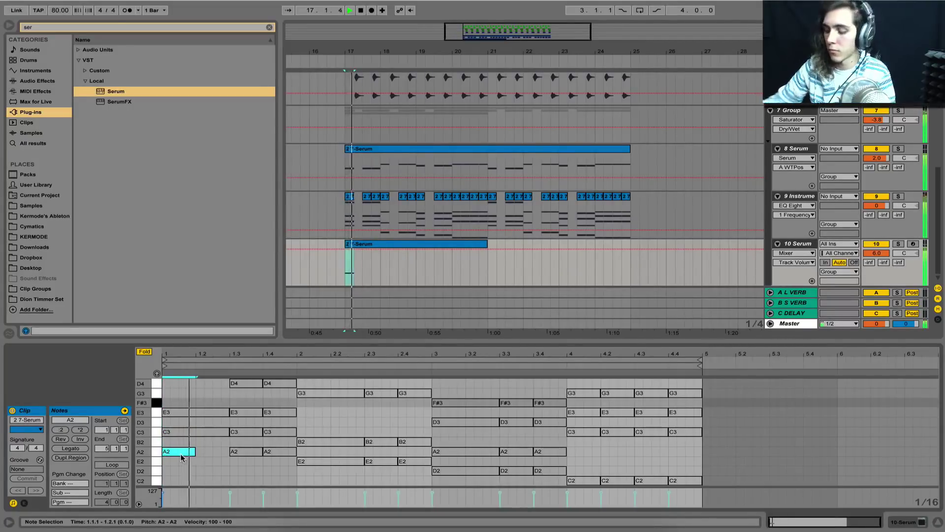
pyautogui.press('space')
pyautogui.hotkey('shift', 'Up')
pyautogui.scroll(1, 177, 452)
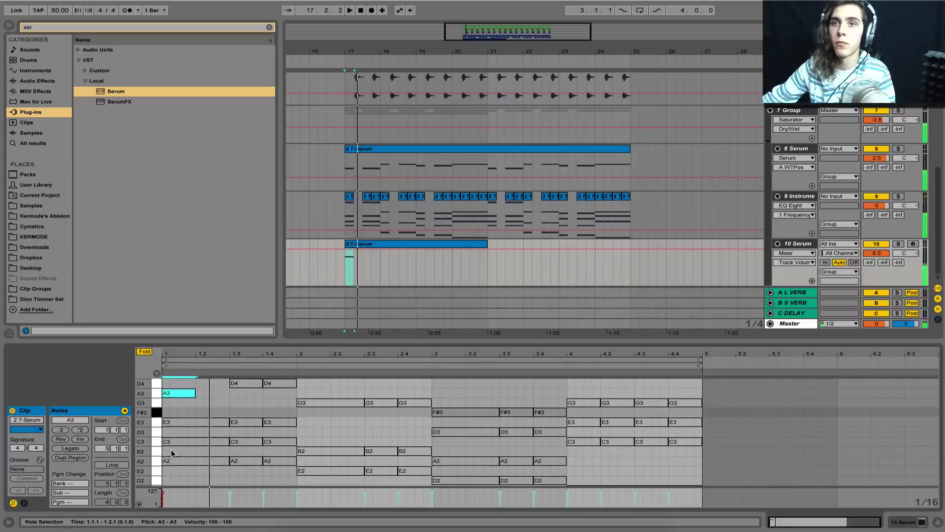
# Add a D4 note filling beat 1.2 of the clip and play the melody back
pyautogui.doubleClick(219, 383)
pyautogui.press('space')
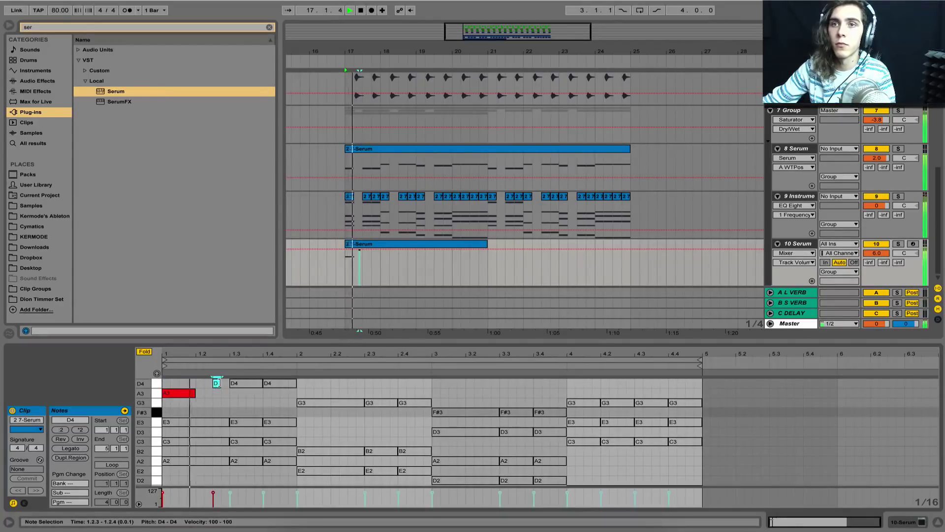
pyautogui.press('space')
pyautogui.press('space')
pyautogui.moveTo(219, 383)
pyautogui.mouseDown()
pyautogui.moveTo(221, 392)
pyautogui.moveTo(205, 383)
pyautogui.moveTo(239, 413)
pyautogui.moveTo(262, 412)
pyautogui.moveTo(252, 423)
pyautogui.mouseUp()
pyautogui.press('space')
pyautogui.press('space')
pyautogui.press('space')
# Transpose the E3 note on beat 1.3 up an octave to E4 and audition it
pyautogui.doubleClick(235, 413)
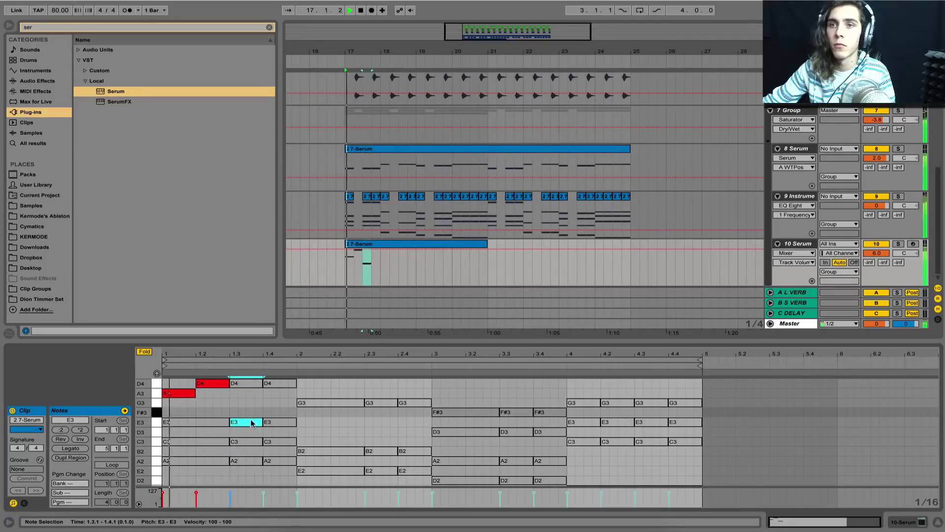
pyautogui.hotkey('shift', 'Up')
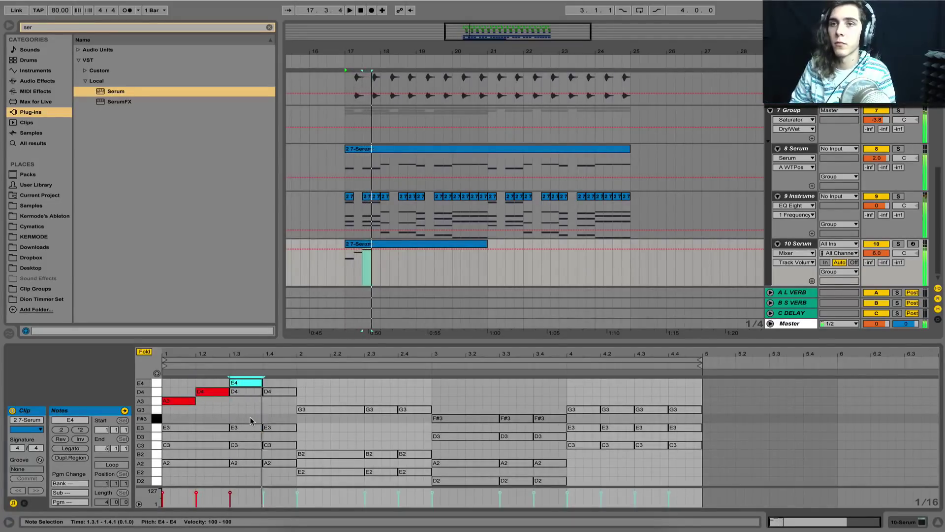
pyautogui.press('space')
pyautogui.press('space')
# Lower the E4 note on beat 1.3 to C3, audition it, and raise it an octave to C4
pyautogui.press('Down')
pyautogui.press('Down')
pyautogui.press('Down')
pyautogui.press('Down')
pyautogui.press('Down')
pyautogui.press('Down')
pyautogui.press('Down')
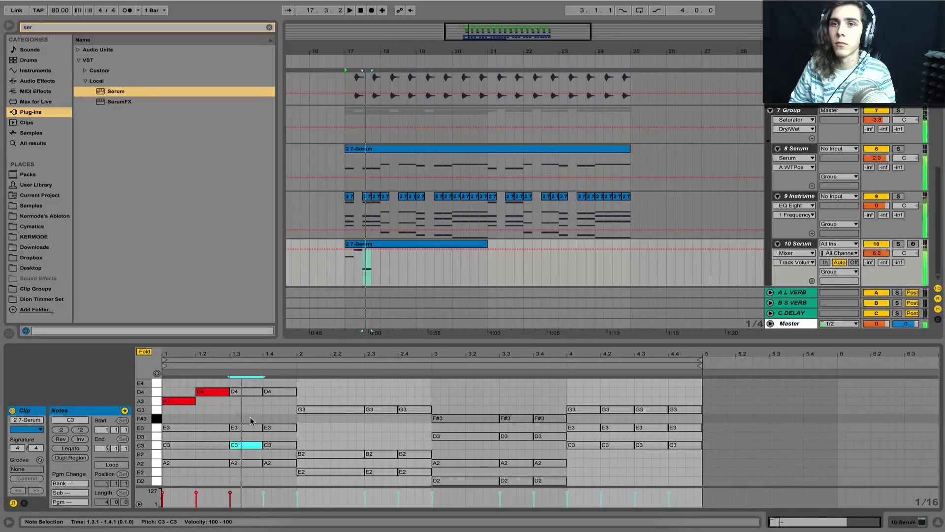
pyautogui.press('space')
pyautogui.press('space')
pyautogui.hotkey('shift', 'Up')
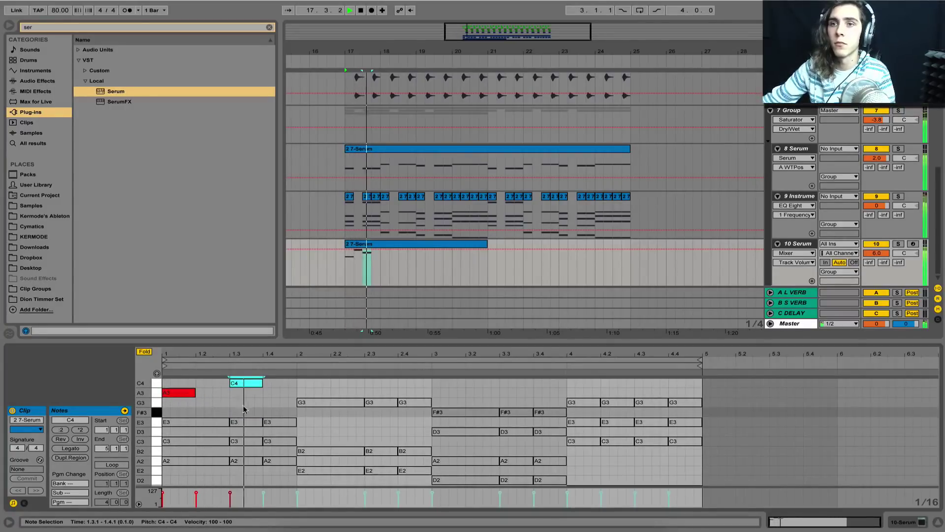
pyautogui.scroll(2, 266, 428)
# Activate the muted C3 note on beat 1.4 and move it to A3
pyautogui.click(268, 463)
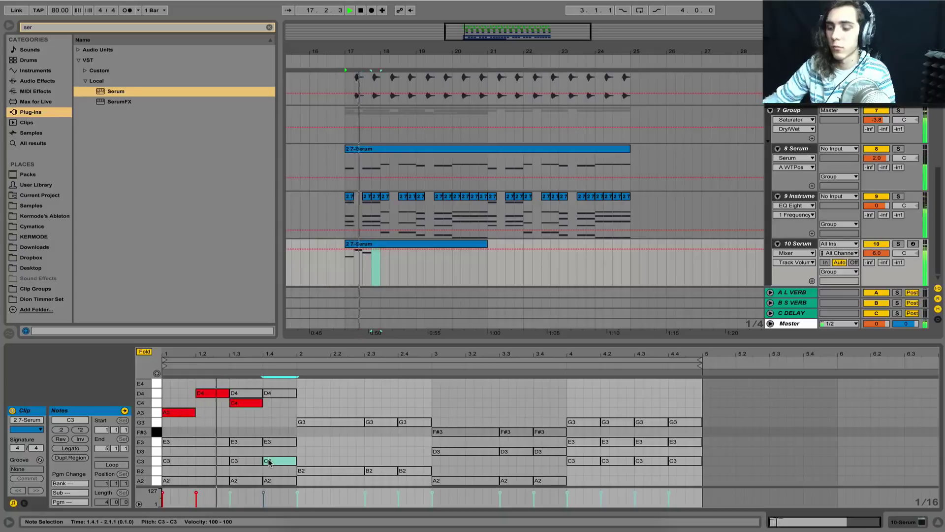
pyautogui.hotkey('shift', 'Up')
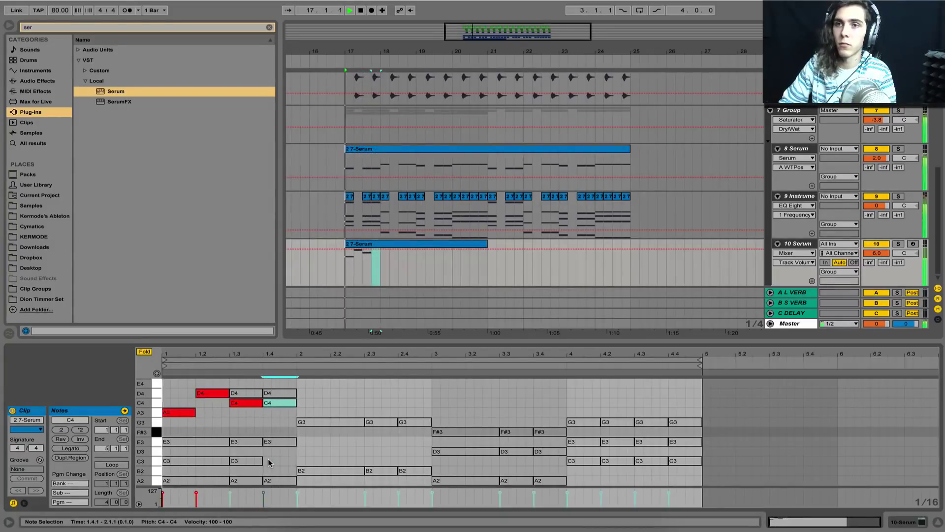
pyautogui.press('Down')
pyautogui.press('Down')
pyautogui.press('Down')
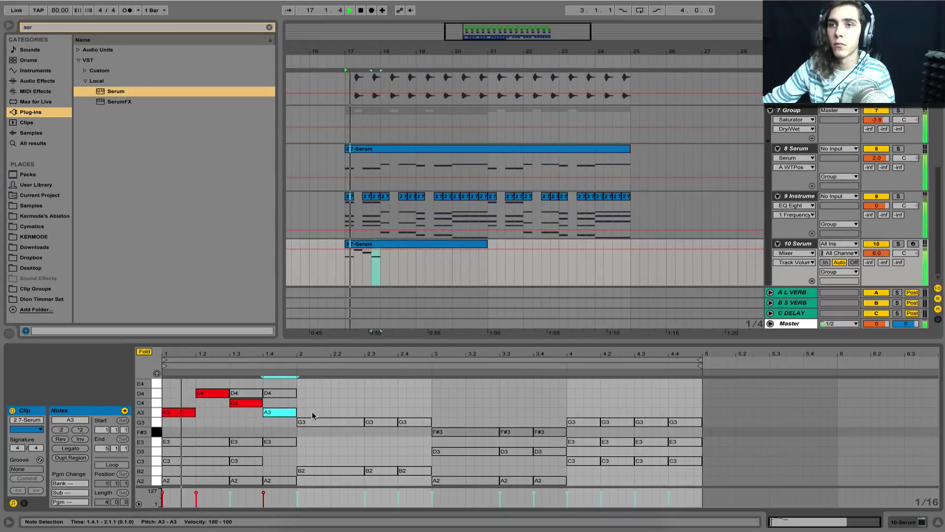
# Activate the G3 note at the start of bar 2 and shorten it to one beat
pyautogui.click(323, 423)
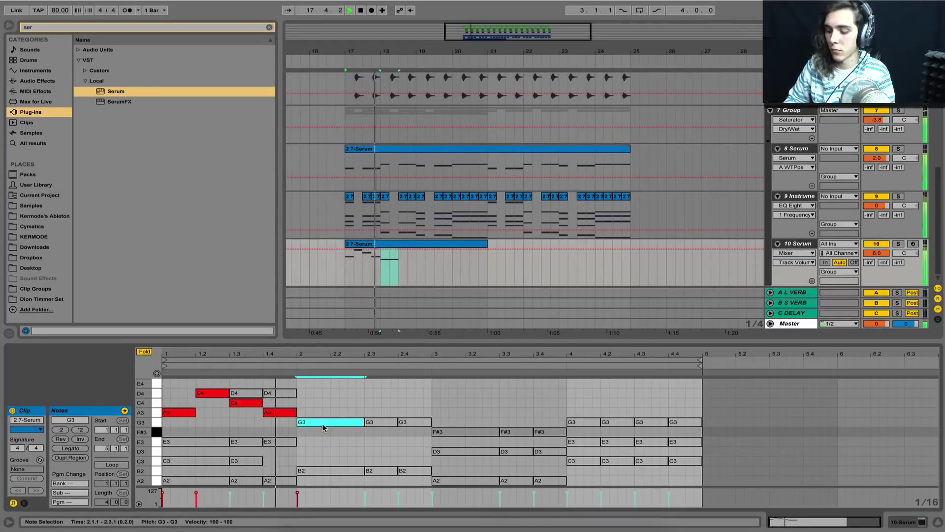
pyautogui.hotkey('shift', 'Left')
pyautogui.hotkey('shift', 'Left')
pyautogui.hotkey('shift', 'Left')
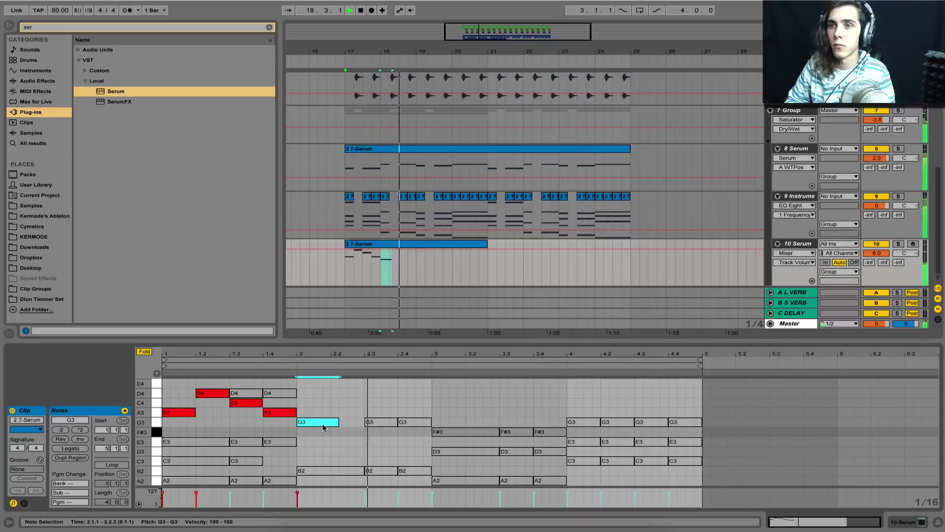
pyautogui.hotkey('shift', 'Left')
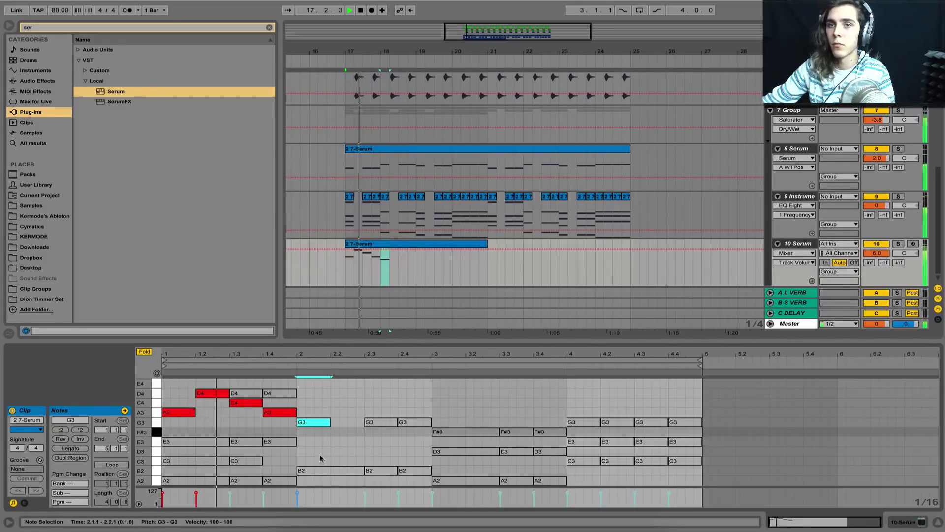
# Delete the D4 note on beat 1.2 and play the melody back
pyautogui.click(220, 394)
pyautogui.press('Delete')
pyautogui.press('space')
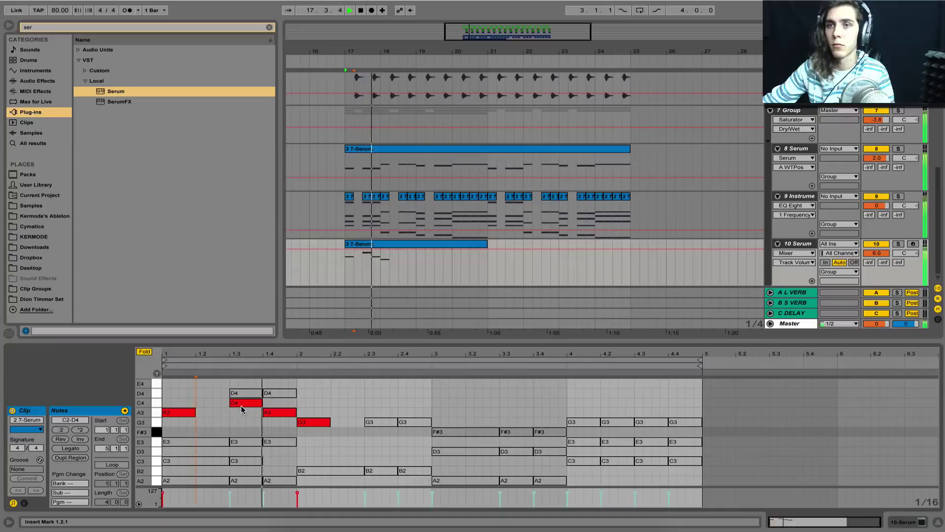
# Lower the C4 note on beat 1.3 to G3, listen to it, and lower it further to E3
pyautogui.moveTo(243, 409); pyautogui.dragTo(243, 427)
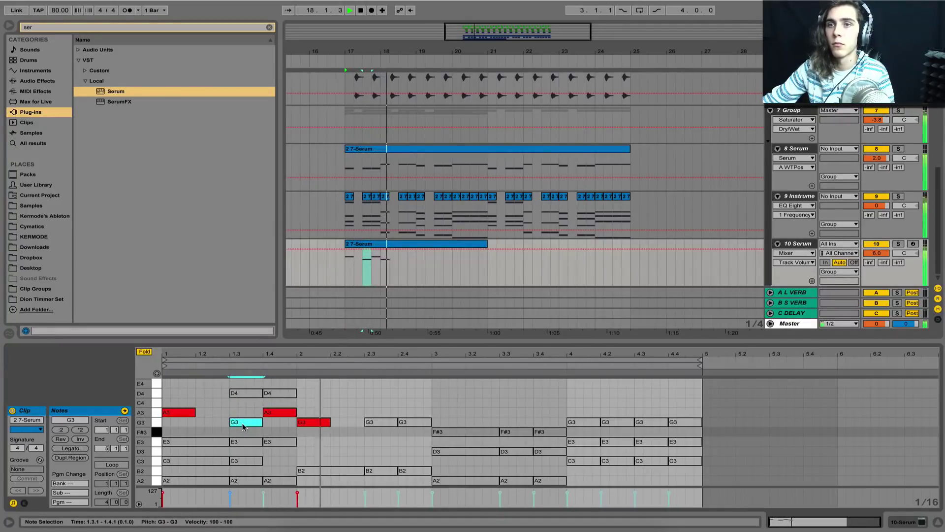
pyautogui.moveTo(243, 427); pyautogui.dragTo(245, 441)
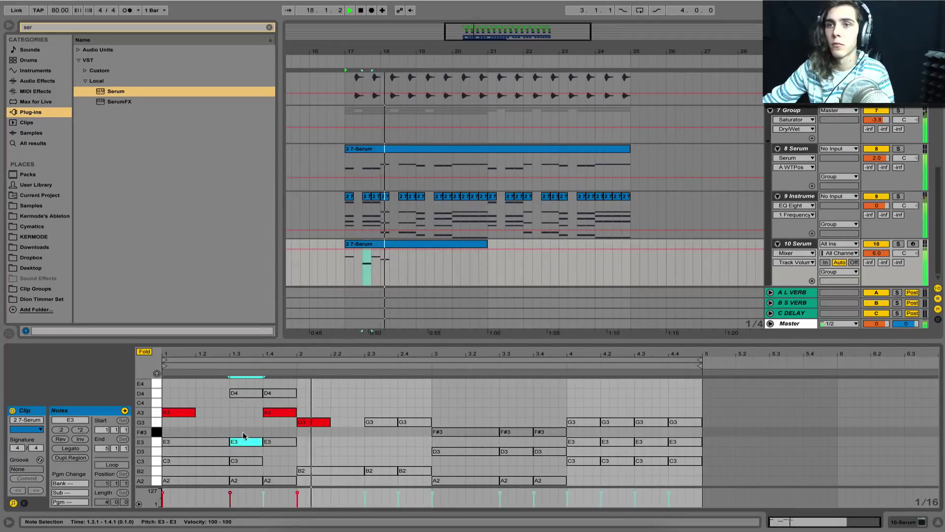
pyautogui.press('space')
# Lower the clip's first note to E3 and the shortened note at the start of bar 2 to B2
pyautogui.moveTo(169, 412); pyautogui.dragTo(169, 442)
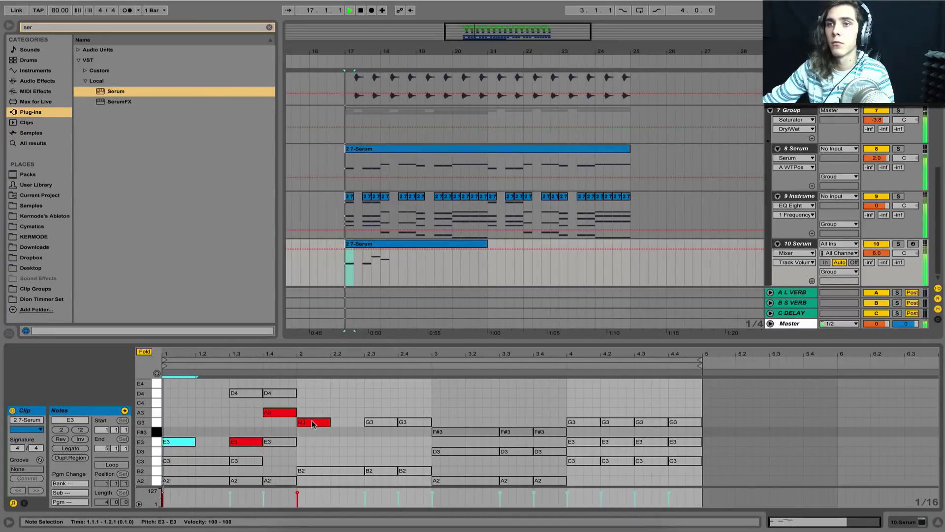
pyautogui.moveTo(317, 420); pyautogui.dragTo(313, 470)
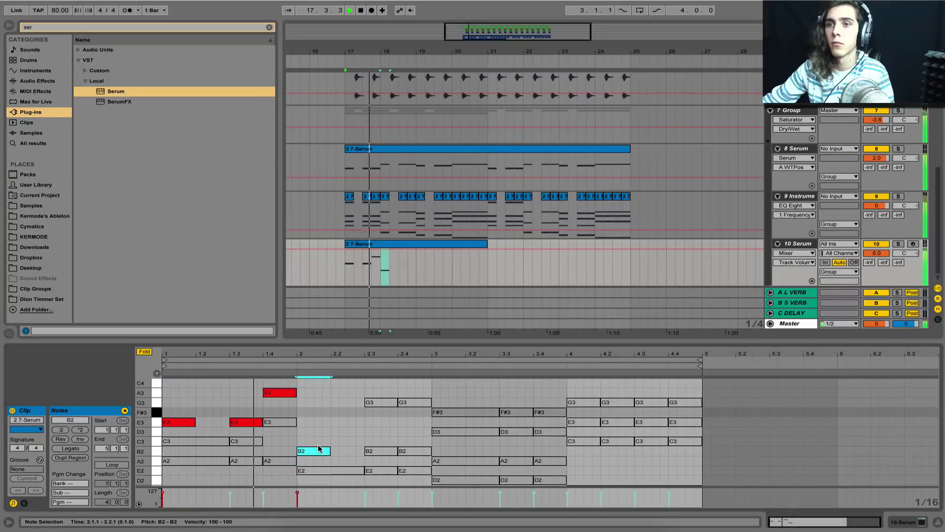
pyautogui.scroll(-2, 313, 470)
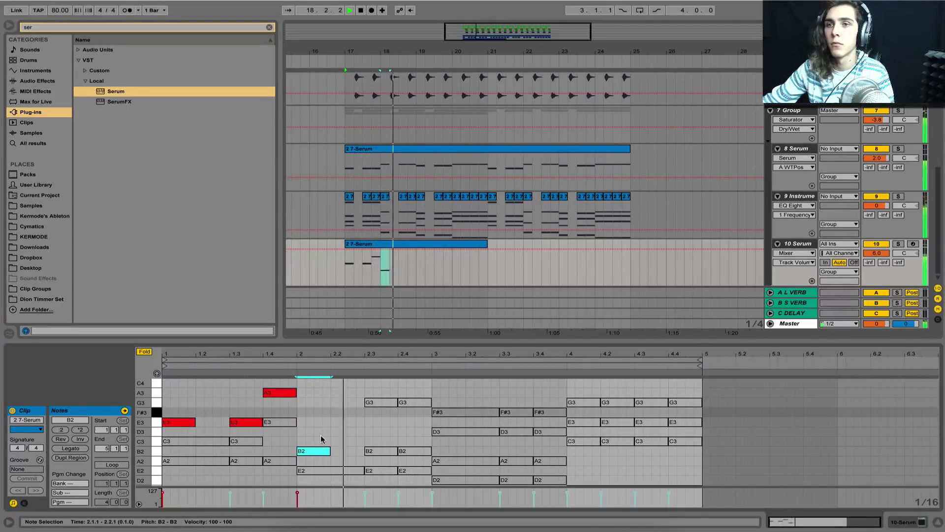
# Activate the G3 note on beat 2.3 and lower it to E3
pyautogui.click(378, 403)
pyautogui.press('0')
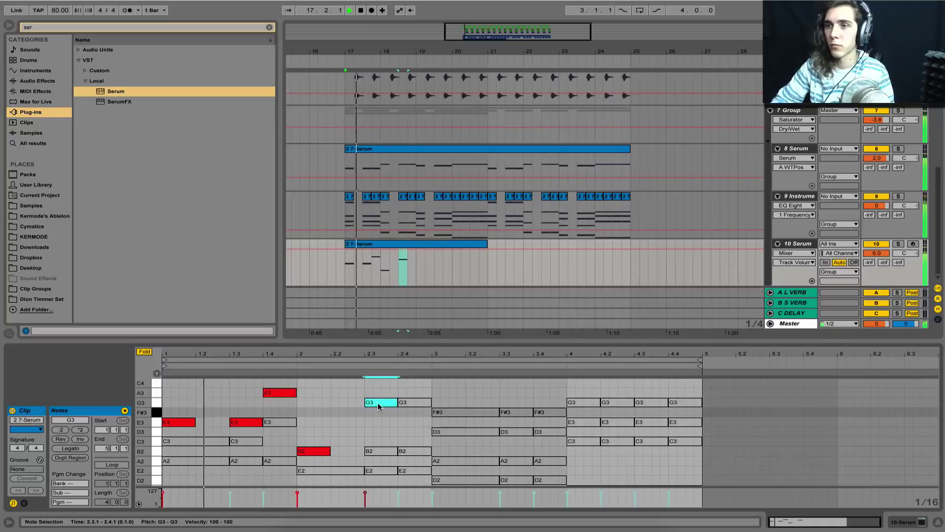
pyautogui.press('super+s')
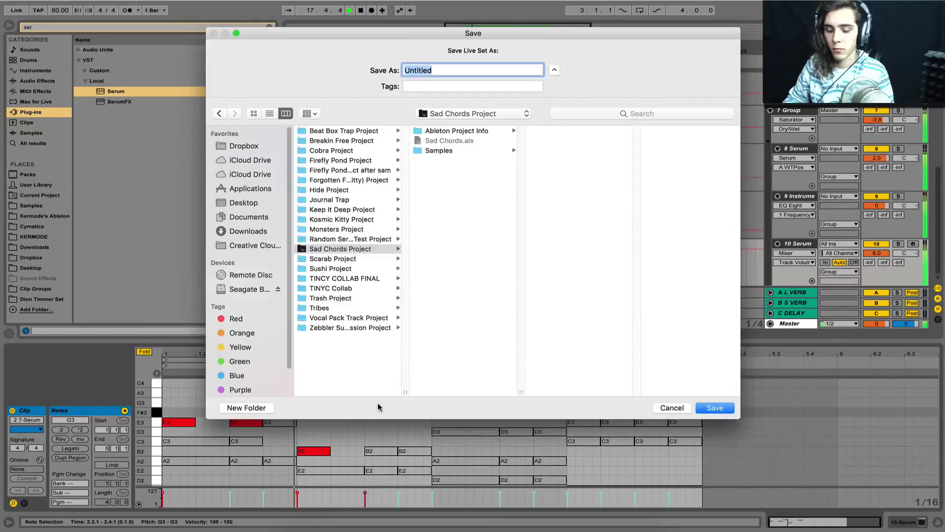
pyautogui.click(673, 411)
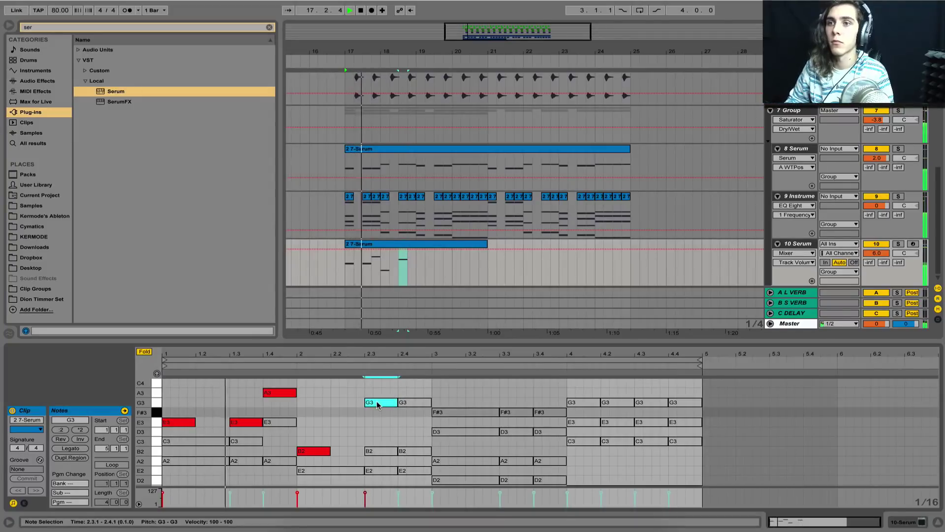
pyautogui.press('Down')
pyautogui.press('Down')
pyautogui.press('Down')
pyautogui.press('Down')
pyautogui.press('Up')
pyautogui.press('Up')
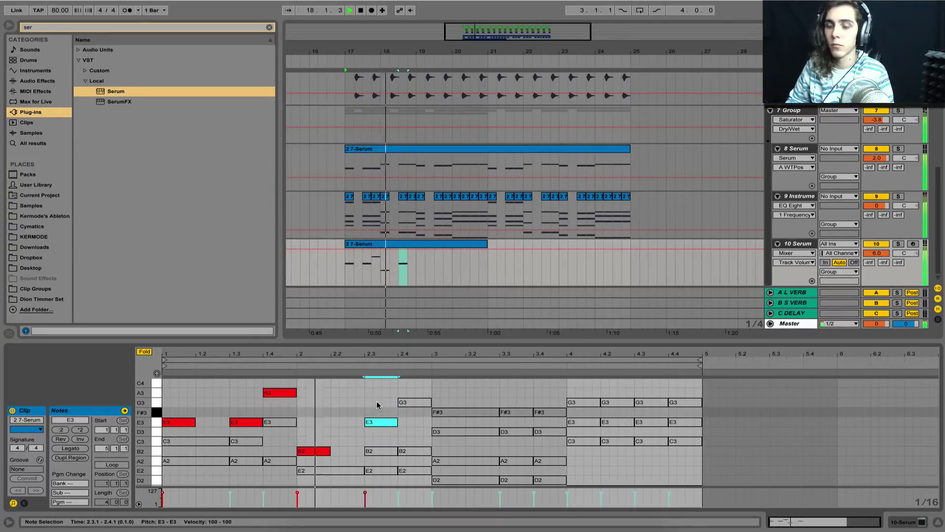
# Duplicate the E3 note onto beat 2.4 and raise it to G3, then duplicate that onto beat 3 as F#3
pyautogui.press('super+d')
pyautogui.press('Up')
pyautogui.press('Up')
pyautogui.press('Up')
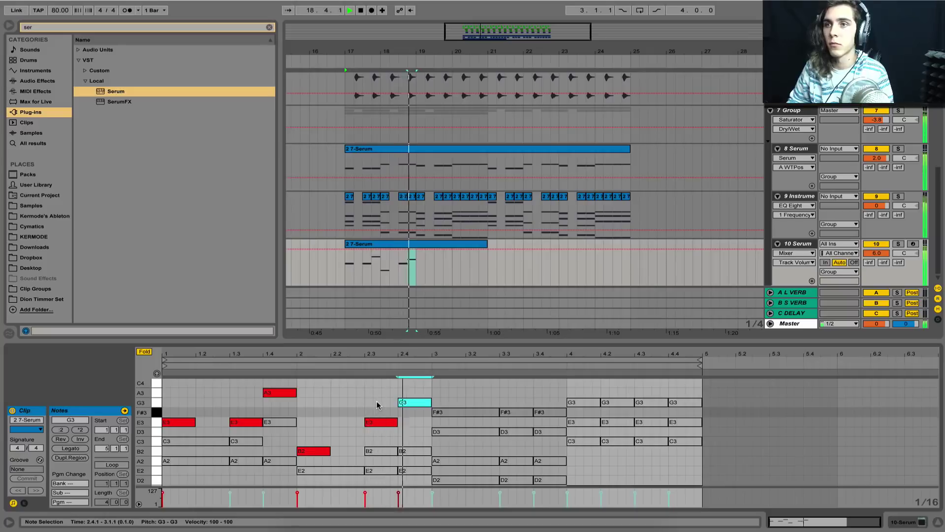
pyautogui.press('space')
pyautogui.press('super+d')
pyautogui.press('Down')
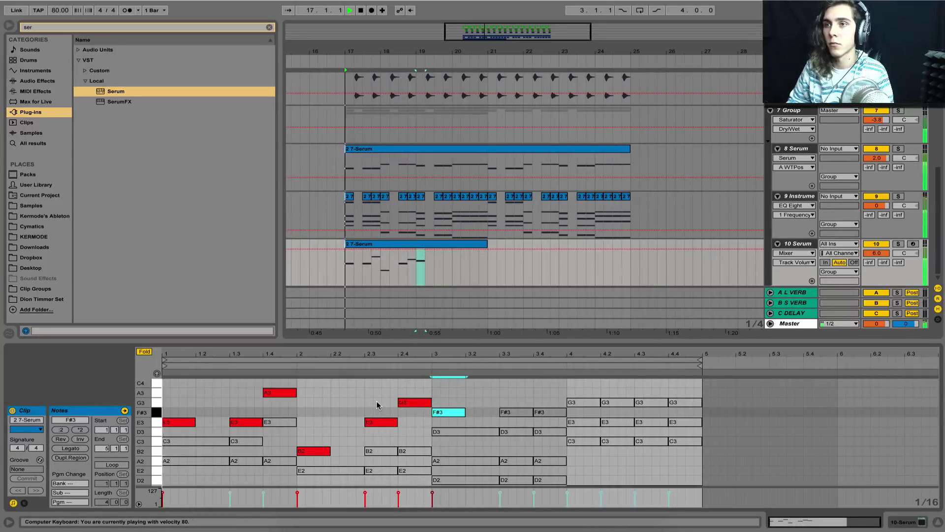
# Duplicate the F#3 note, shift the copy to beat 3.3 and lower it to D3
pyautogui.press('super+d')
pyautogui.press('Right')
pyautogui.press('Right')
pyautogui.press('Right')
pyautogui.press('Right')
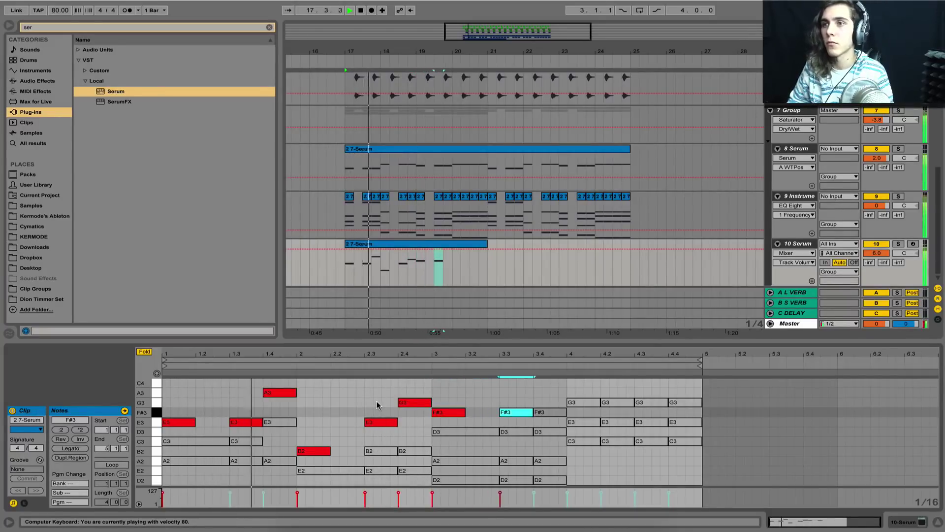
pyautogui.press('Down')
pyautogui.press('Down')
pyautogui.press('Down')
pyautogui.press('Down')
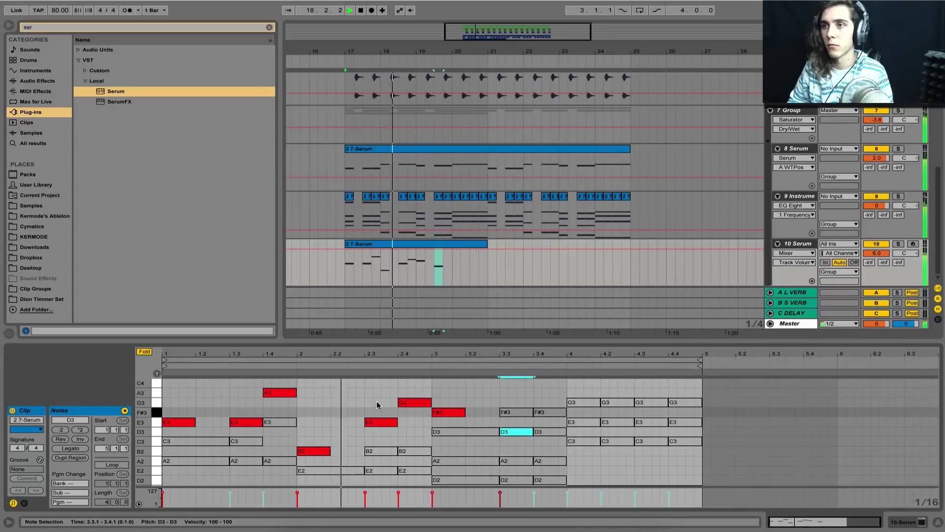
# Duplicate the D3 note onto beat 3.4 raised to F#3, and duplicate that onto beat 4 as G3
pyautogui.press('super+d')
pyautogui.press('Up')
pyautogui.press('Up')
pyautogui.press('Up')
pyautogui.press('Up')
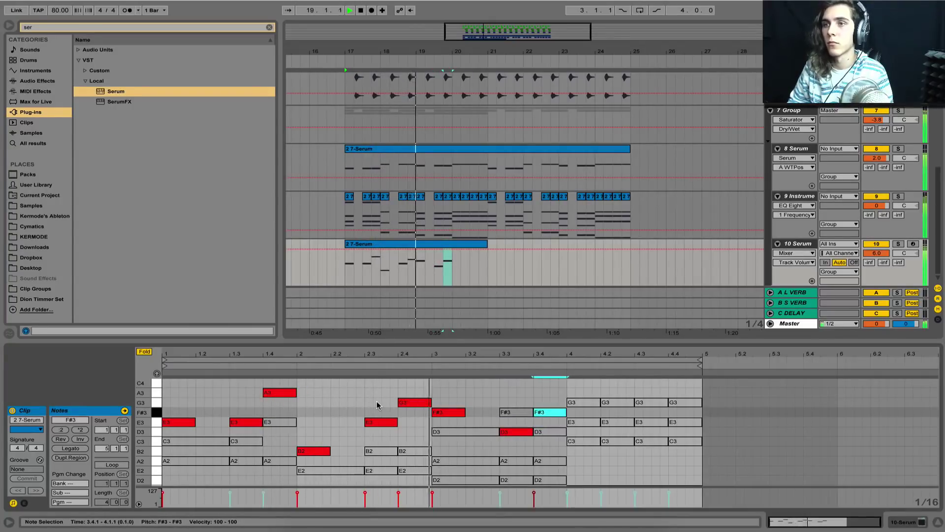
pyautogui.press('super+d')
pyautogui.press('Up')
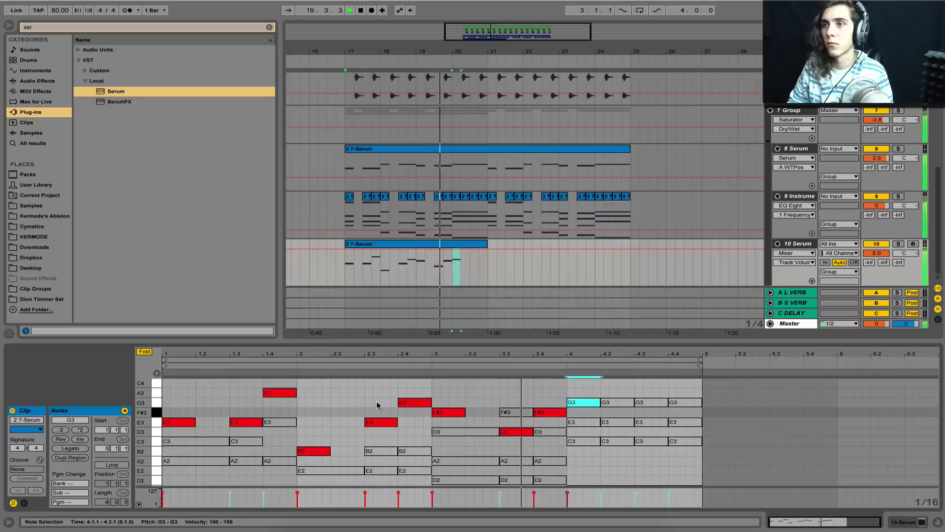
# Duplicate the G3 note onto beat 4.2, lower the copy to E3, and duplicate it again onto beat 4.3
pyautogui.press('super+d')
pyautogui.press('Down')
pyautogui.press('Down')
pyautogui.press('Down')
pyautogui.press('super+d')
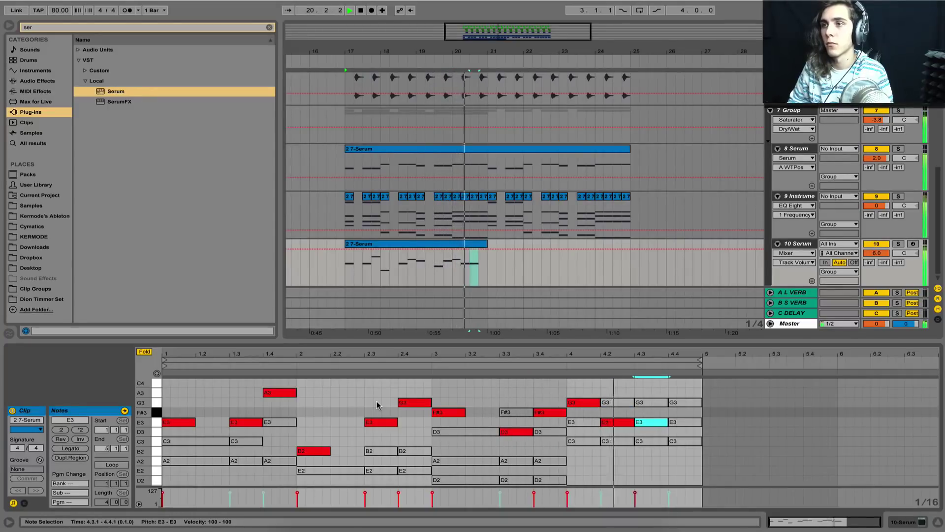
# Lower the note on beat 4.3 to C3, then duplicate it onto beat 4.4 and raise the copy to E3
pyautogui.press('Down')
pyautogui.press('Down')
pyautogui.press('Down')
pyautogui.press('Down')
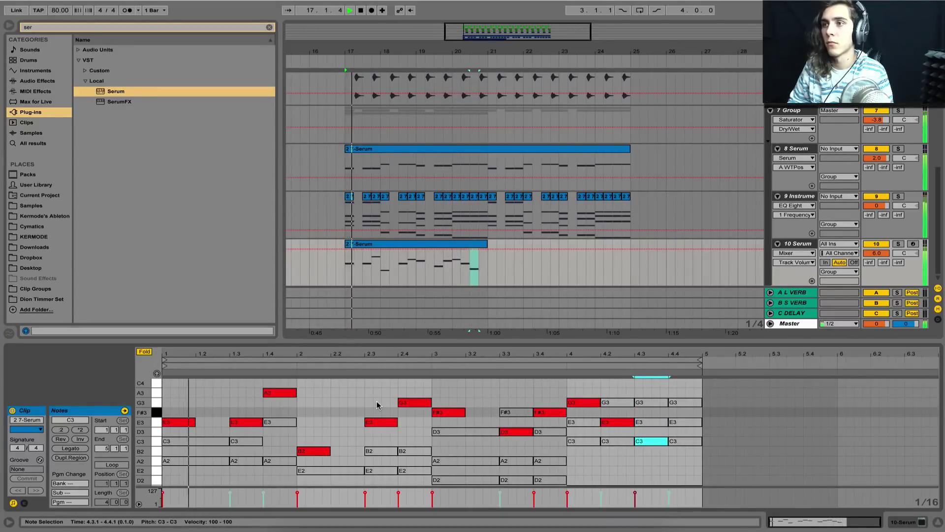
pyautogui.press('super+d')
pyautogui.press('Up')
pyautogui.press('Up')
pyautogui.press('Up')
pyautogui.press('Up')
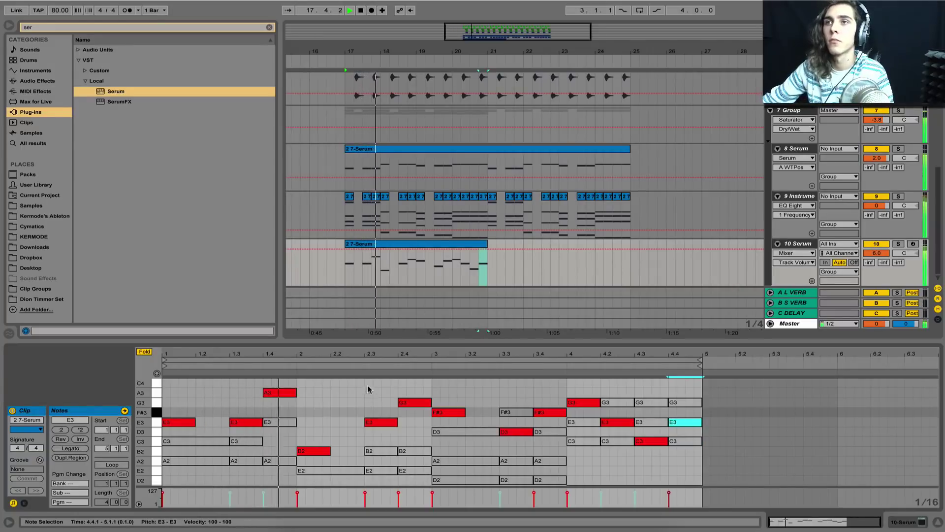
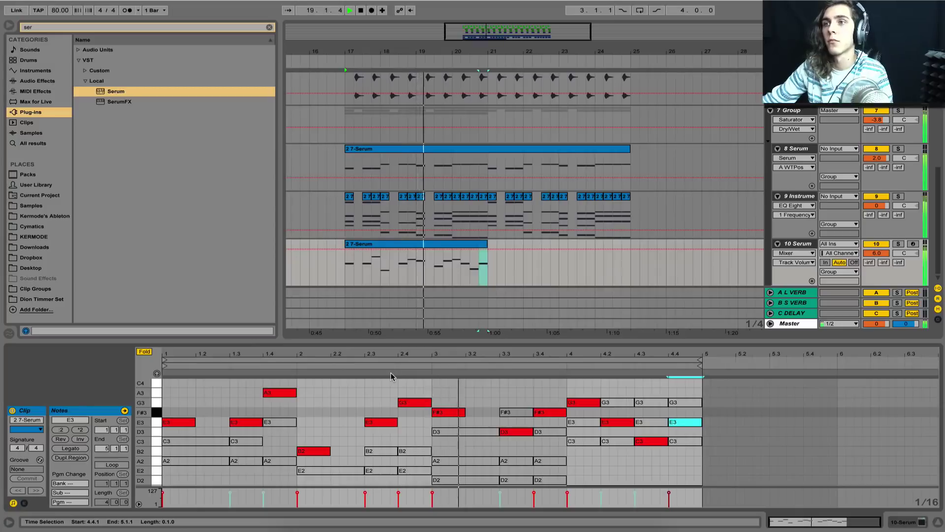
# Swap the two notes starting beat 4 so E3 falls on beat 4 and G3 on beat 4.2, and play it back
pyautogui.click(583, 396)
pyautogui.press('space')
pyautogui.moveTo(583, 400); pyautogui.dragTo(614, 408)
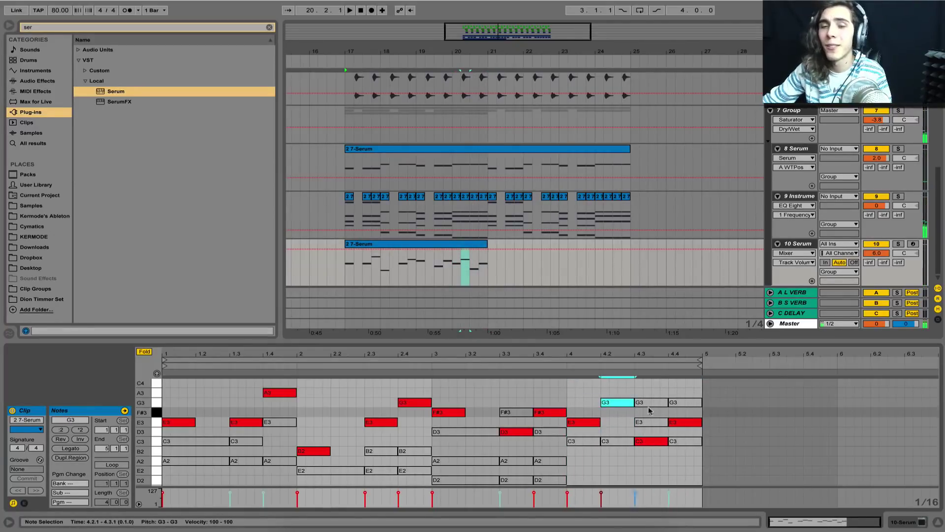
pyautogui.click(449, 270)
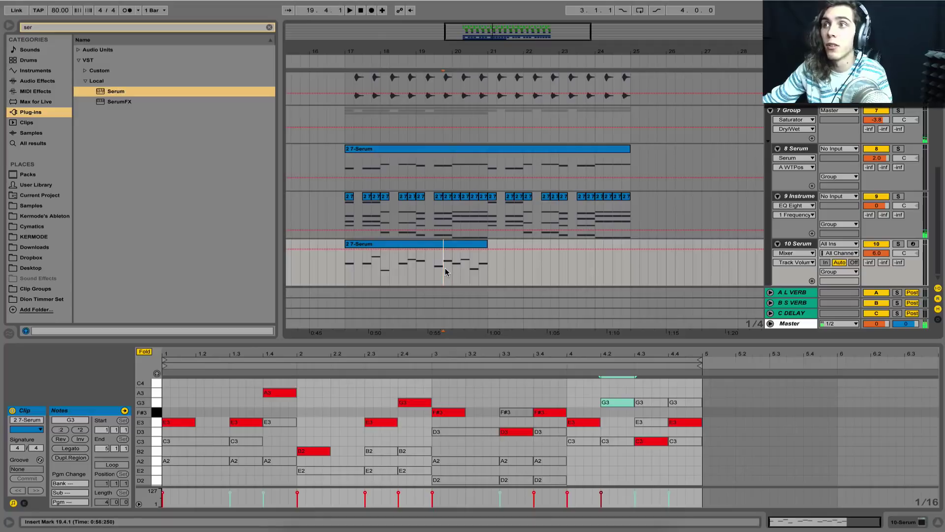
pyautogui.press('space')
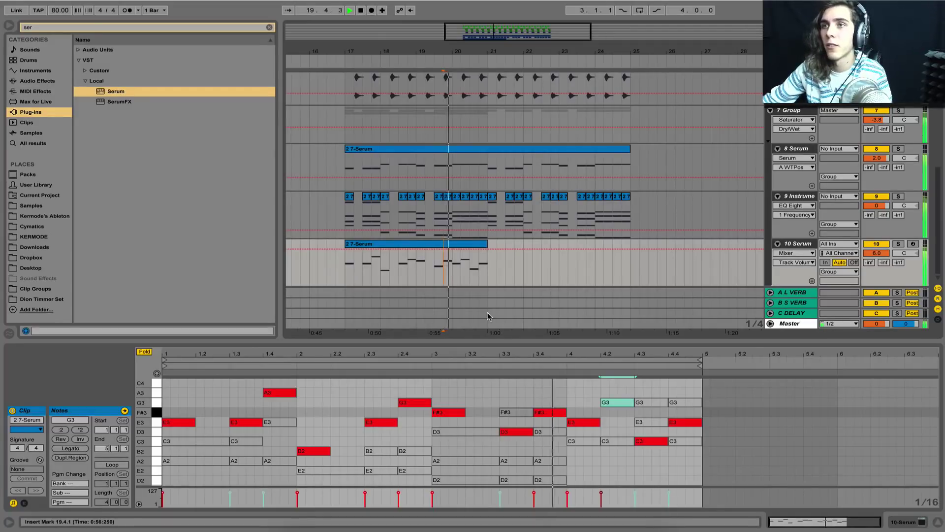
pyautogui.click(450, 246)
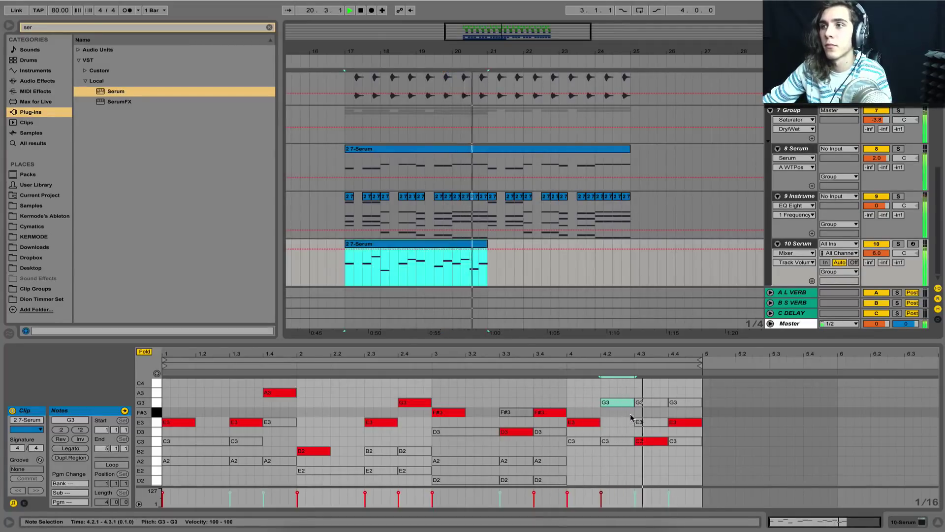
# Rearrange the last two melody notes to E3 on beat 4.3 and G3 on beat 4.4, and audition the ending
pyautogui.moveTo(645, 441); pyautogui.dragTo(680, 406)
pyautogui.press('space')
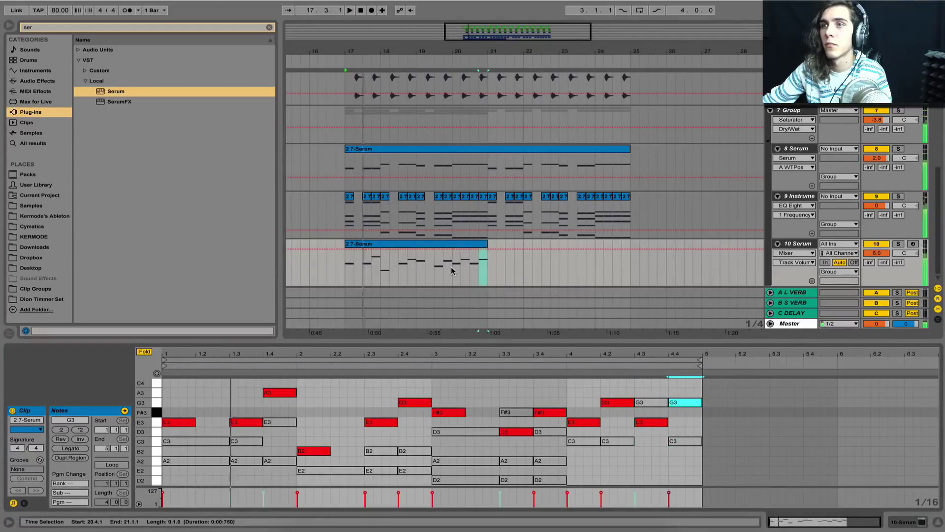
pyautogui.click(451, 269)
pyautogui.press('space')
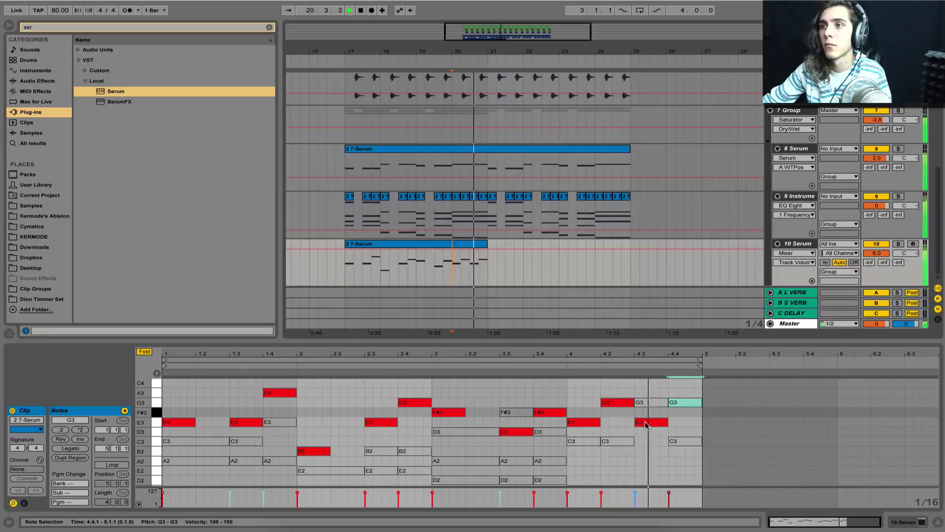
pyautogui.press('space')
pyautogui.press('space')
# Change the E3 on beat 4.3 to C3, then raise it one octave to C4 and select the melody clip
pyautogui.moveTo(641, 424); pyautogui.dragTo(647, 440)
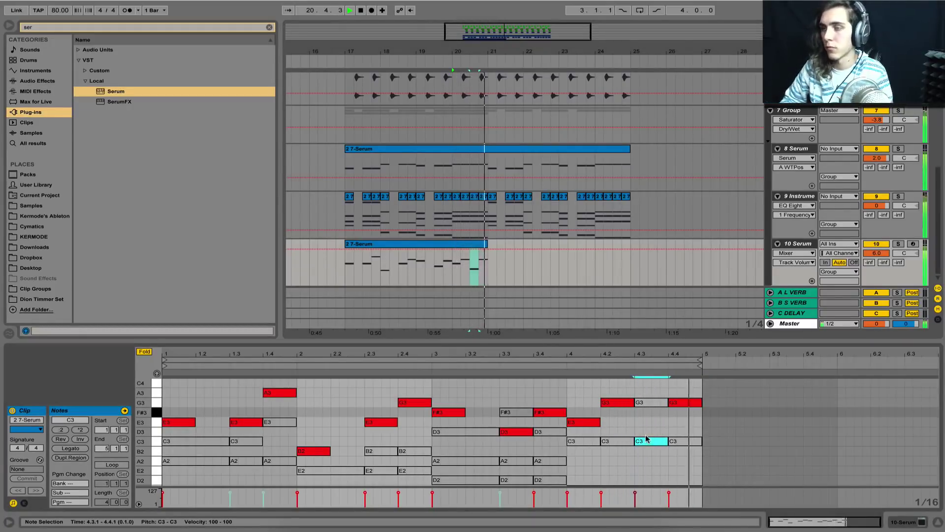
pyautogui.hotkey('shift', 'Up')
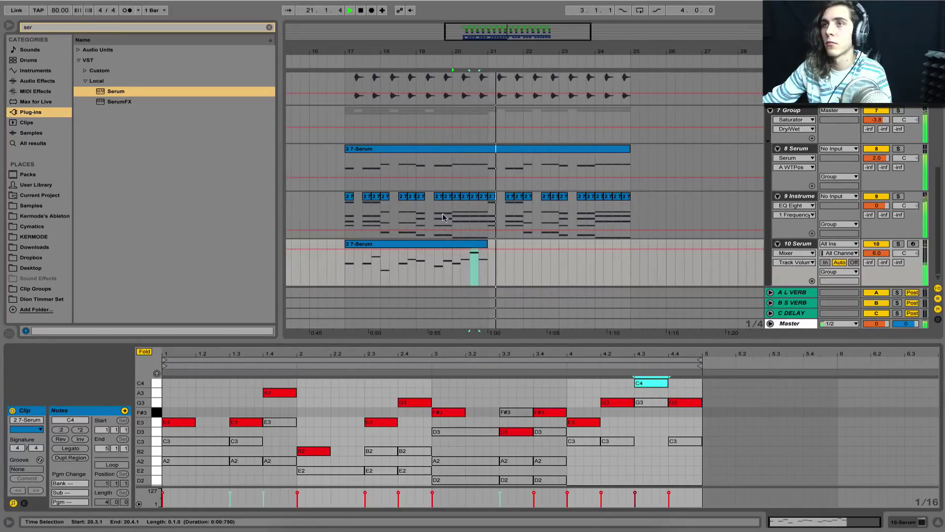
pyautogui.press('space')
pyautogui.click(458, 244)
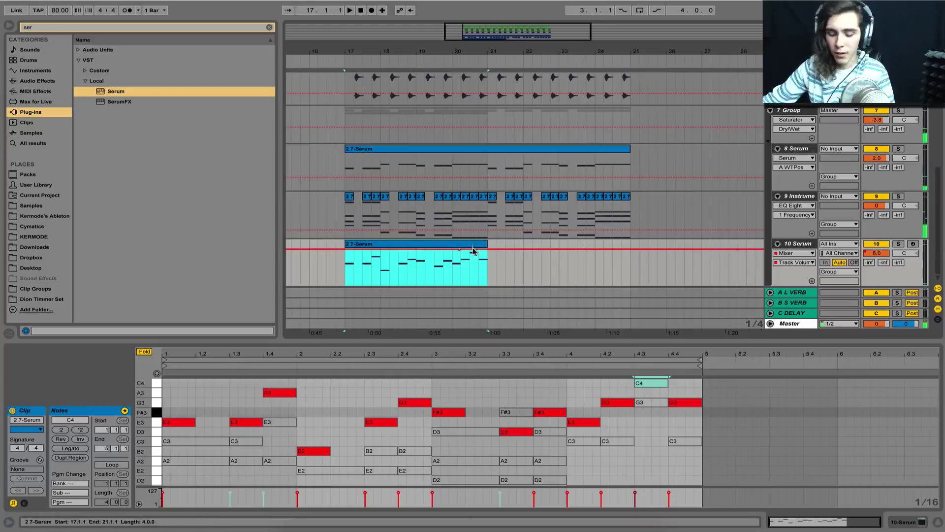
# Open the Serum instrument on track 10, enable Mono and Legato voicing, and adjust the portamento time
pyautogui.doubleClick(790, 245)
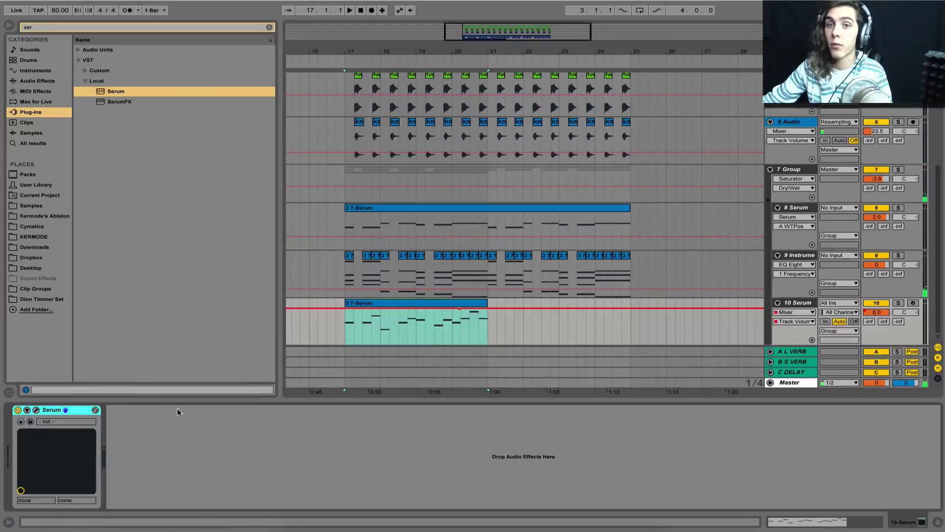
pyautogui.click(39, 409)
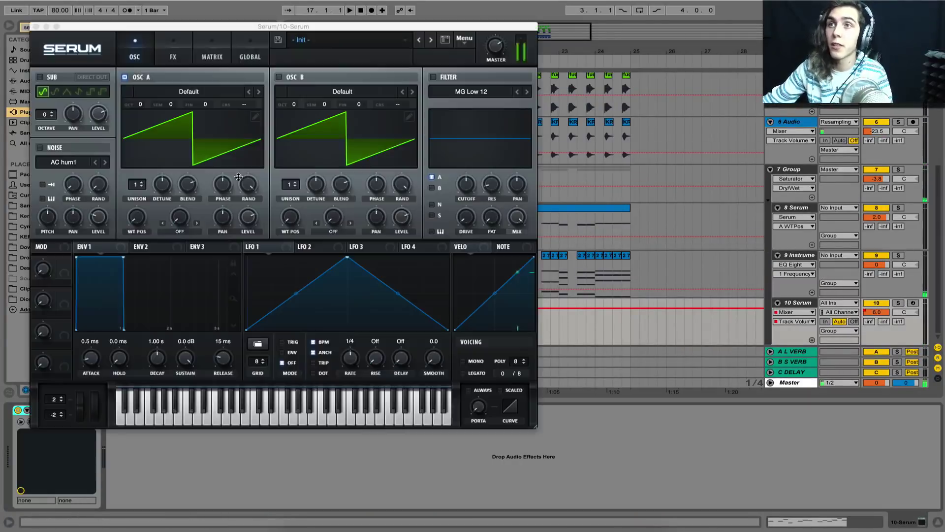
pyautogui.click(459, 369)
pyautogui.moveTo(477, 406); pyautogui.dragTo(479, 391)
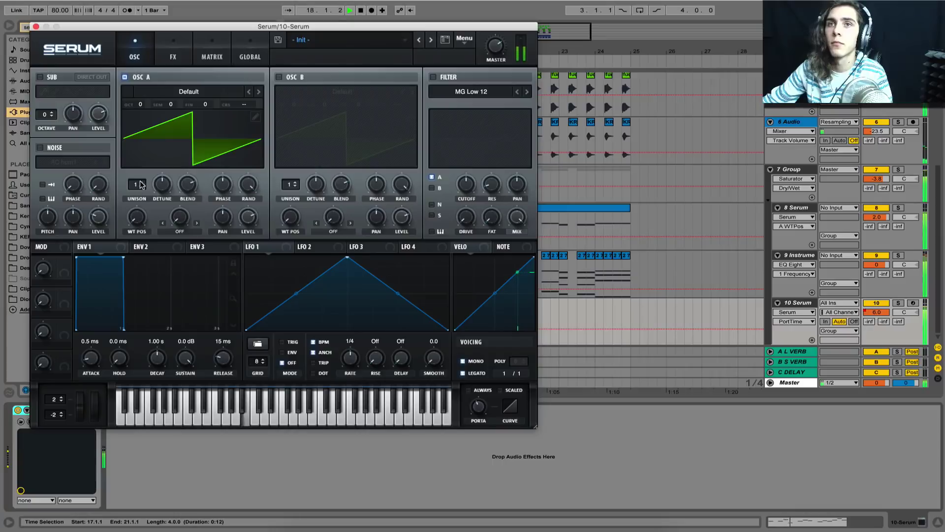
# Set oscillator A to 4 unison voices, adjust its detune, and switch its wavetable to Basic_Cjw
pyautogui.moveTo(141, 185); pyautogui.dragTo(163, 193)
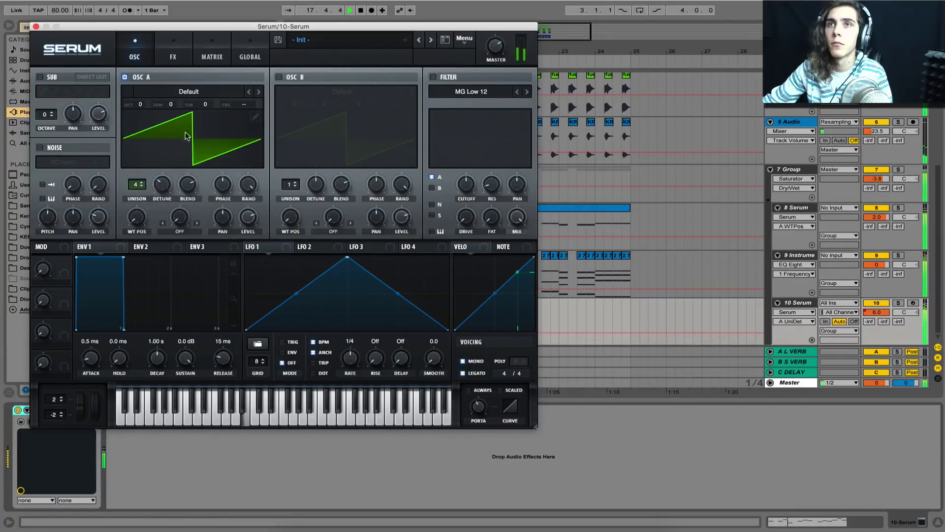
pyautogui.click(259, 92)
pyautogui.click(259, 92)
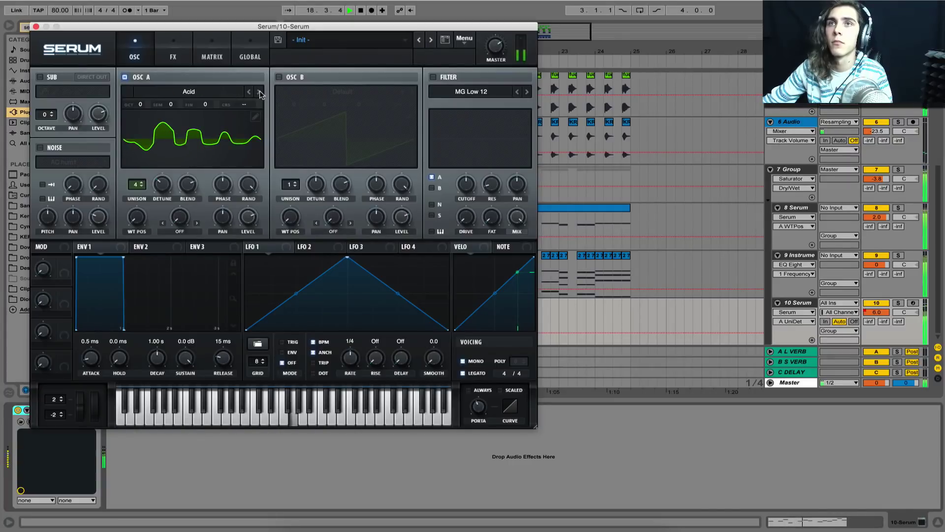
pyautogui.click(259, 92)
pyautogui.click(259, 92)
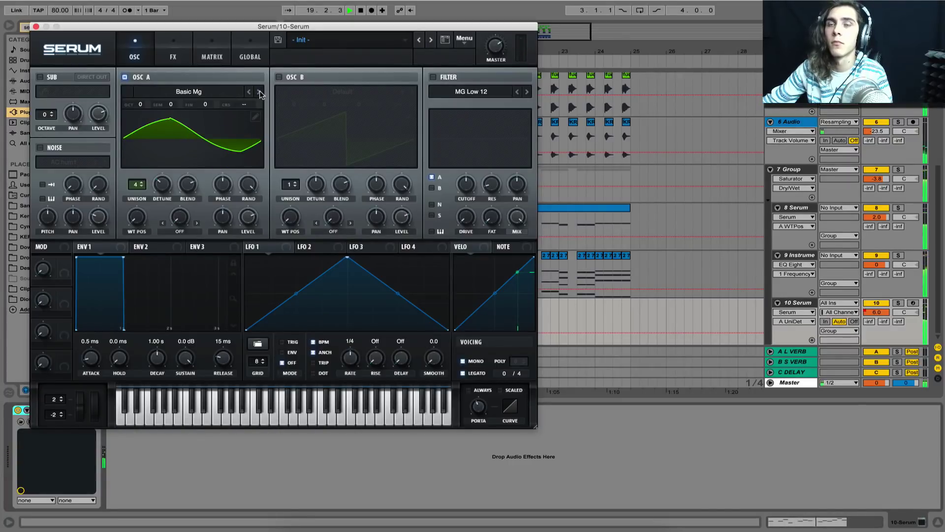
pyautogui.click(259, 92)
pyautogui.click(259, 92)
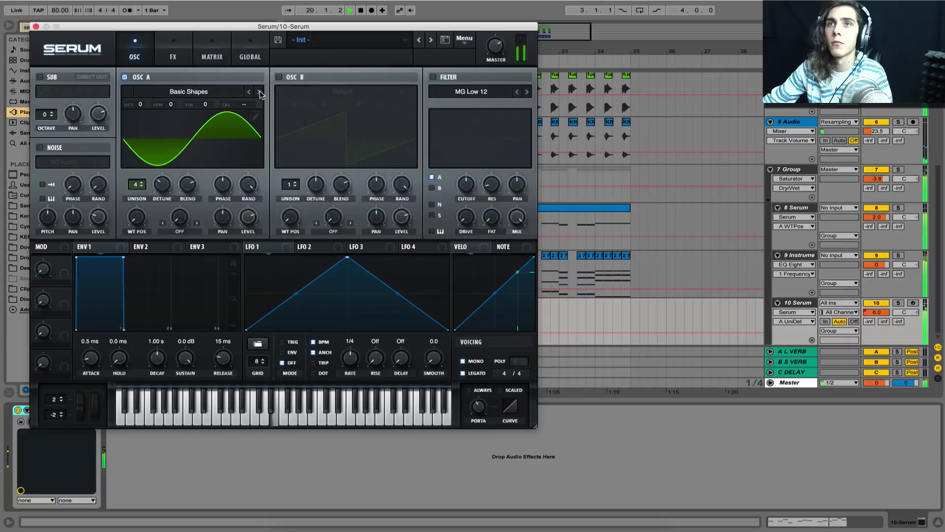
pyautogui.moveTo(141, 219); pyautogui.dragTo(149, 160)
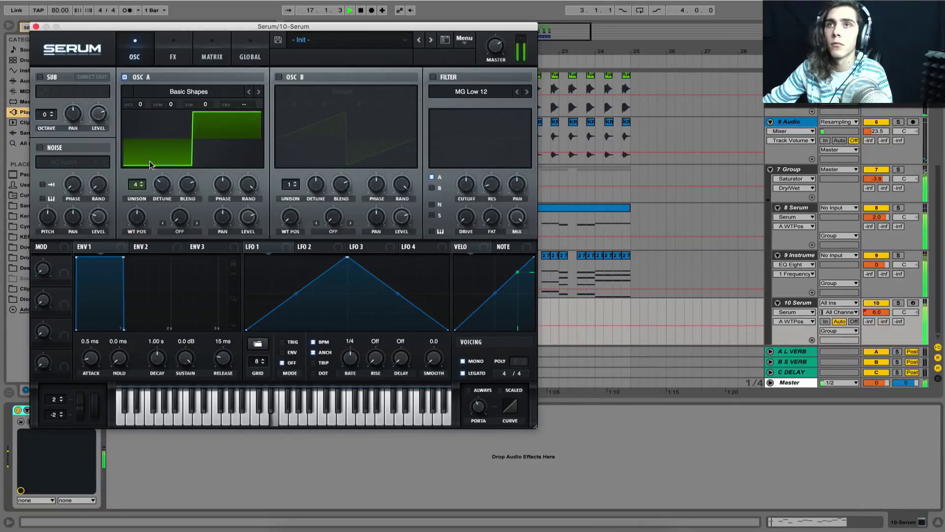
pyautogui.click(258, 92)
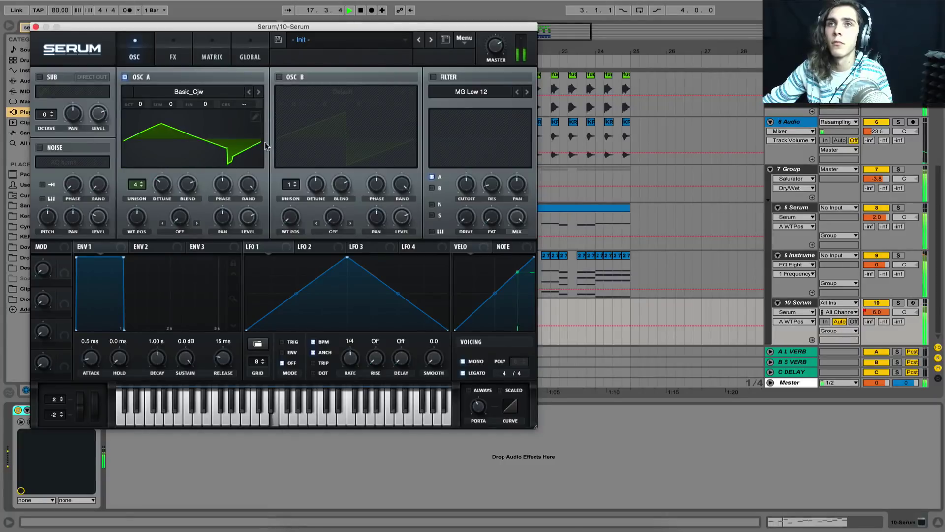
# Adjust oscillator A's level and Serum's master volume, and close the plug-in window
pyautogui.moveTo(250, 217); pyautogui.dragTo(254, 178)
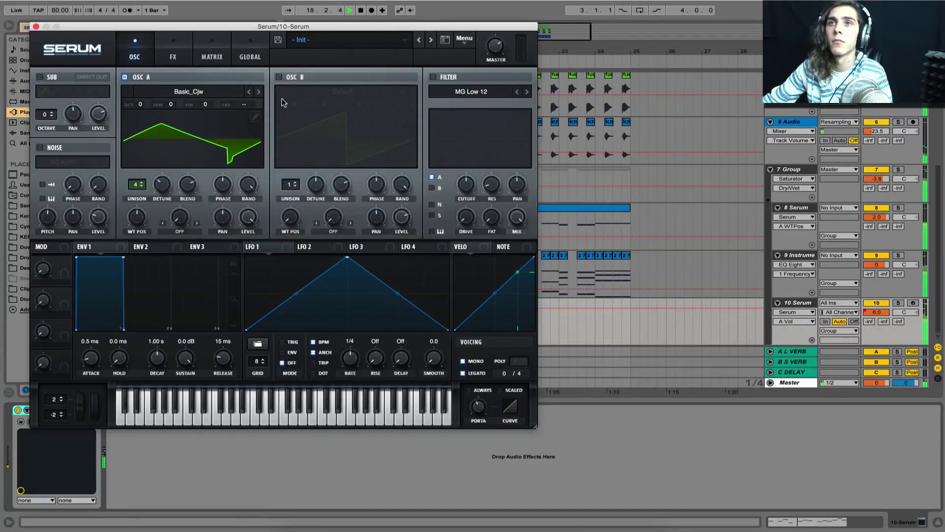
pyautogui.click(497, 40)
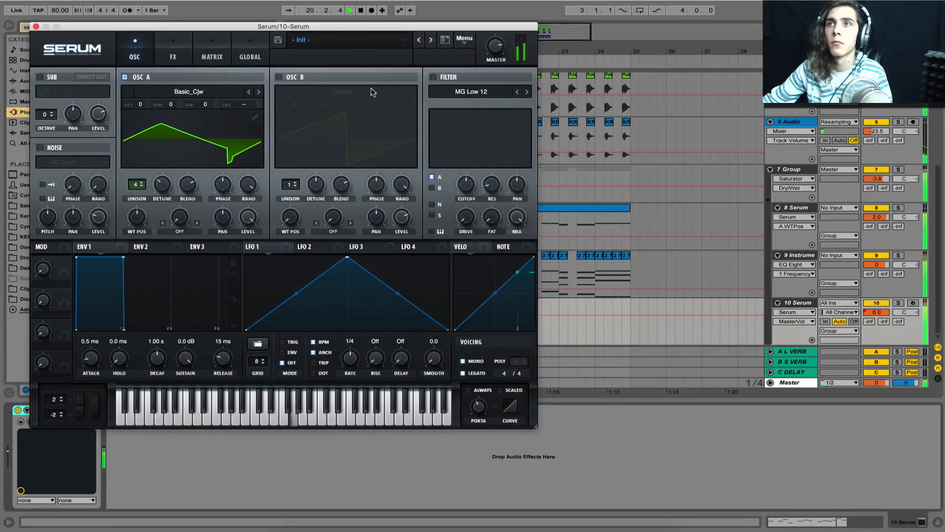
pyautogui.click(36, 25)
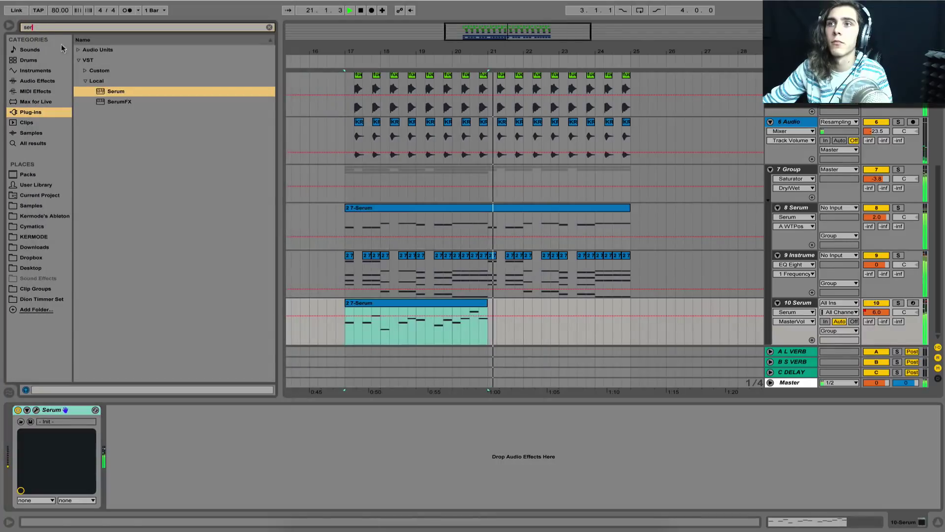
# Split the 10 Serum melody clip at bar 20 and open the notes of its second part
pyautogui.click(442, 304)
pyautogui.click(451, 317)
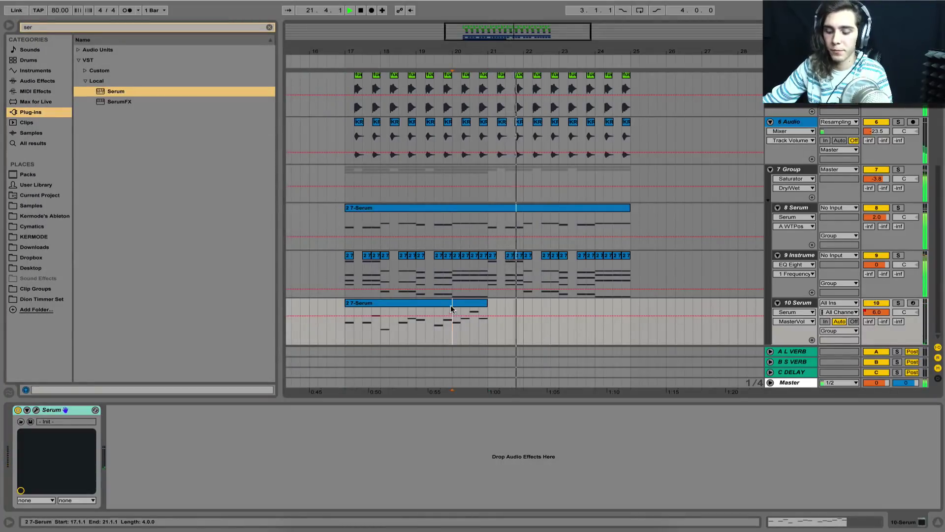
pyautogui.click(452, 304)
pyautogui.click(453, 315)
pyautogui.press('super+e')
pyautogui.doubleClick(461, 303)
pyautogui.press('space')
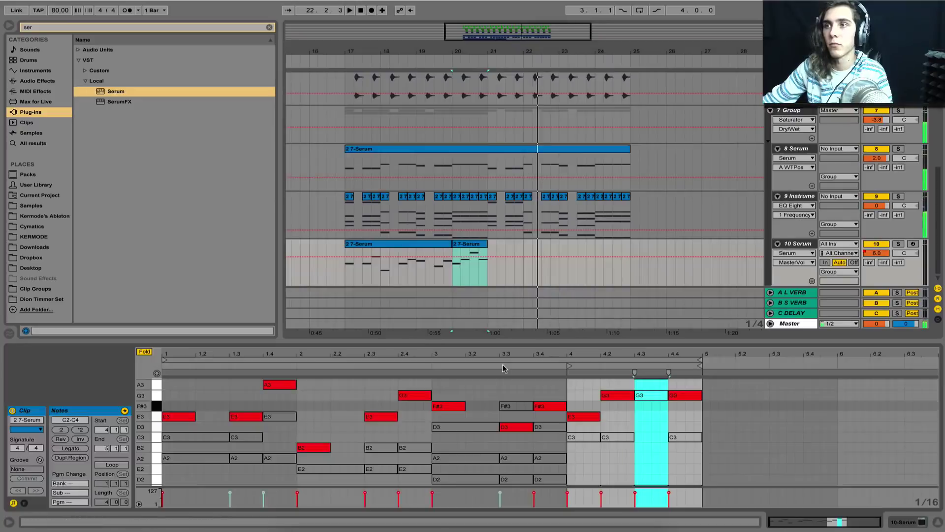
# Audition the ending, then lower the C4 on beat 4.3 to C3 and the G3 on beat 4.4 to E3
pyautogui.press('space')
pyautogui.scroll(2, 647, 411)
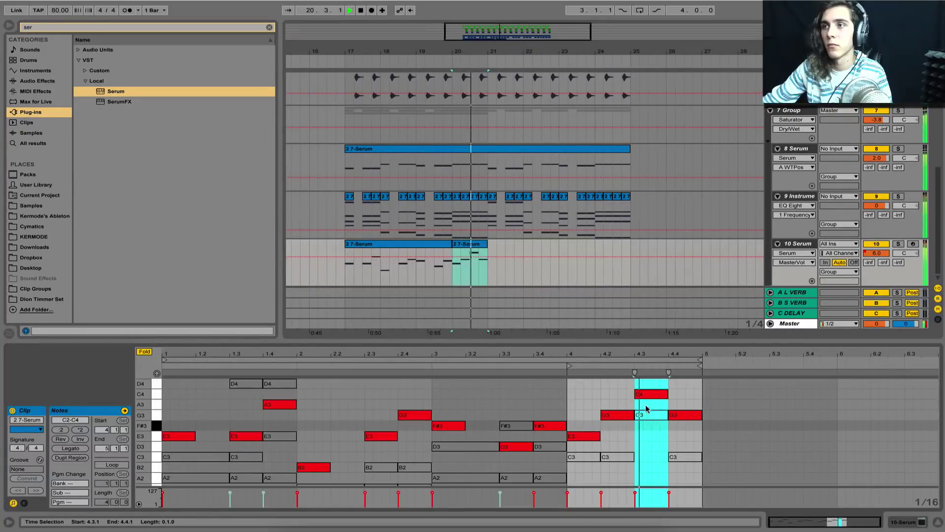
pyautogui.press('space')
pyautogui.press('space')
pyautogui.moveTo(647, 396); pyautogui.dragTo(652, 454)
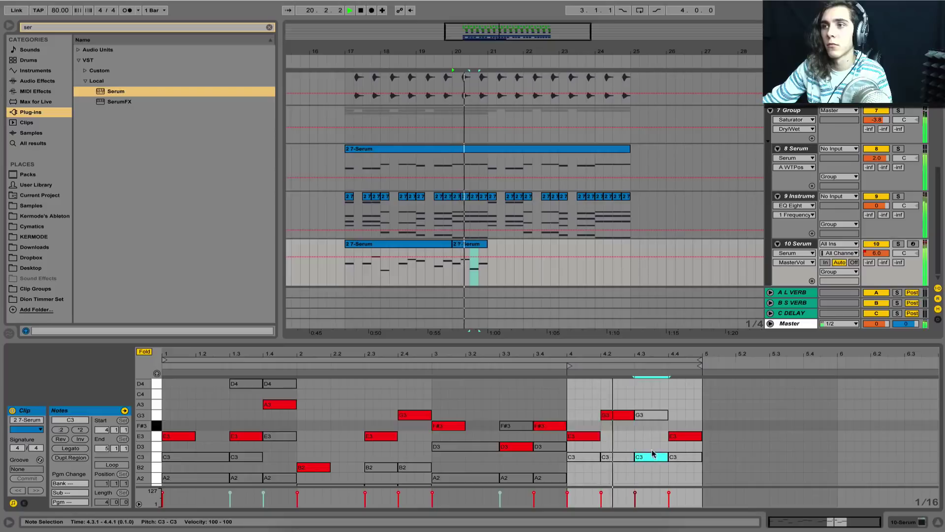
# Select both 10 Serum melody clips and loop the arrangement over them, from bar 17 to bar 21
pyautogui.click(463, 245)
pyautogui.press('space')
pyautogui.keyDown('shift'); pyautogui.click(440, 243); pyautogui.keyUp('shift')
pyautogui.hotkey('ctrl', 'l')
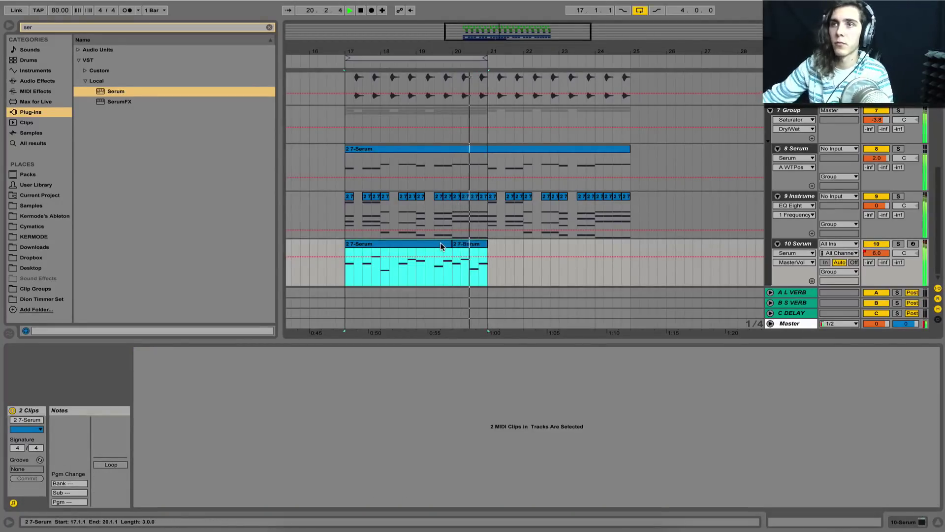
# Reopen Serum on track 10, enable the Always portamento option, adjust the portamento time, and close the plug-in window
pyautogui.doubleClick(807, 245)
pyautogui.press('space')
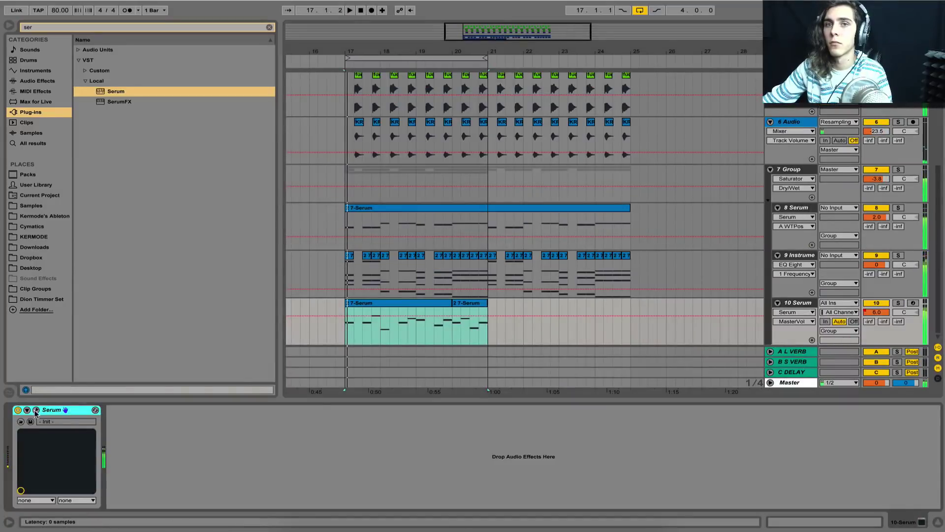
pyautogui.click(36, 410)
pyautogui.click(483, 411)
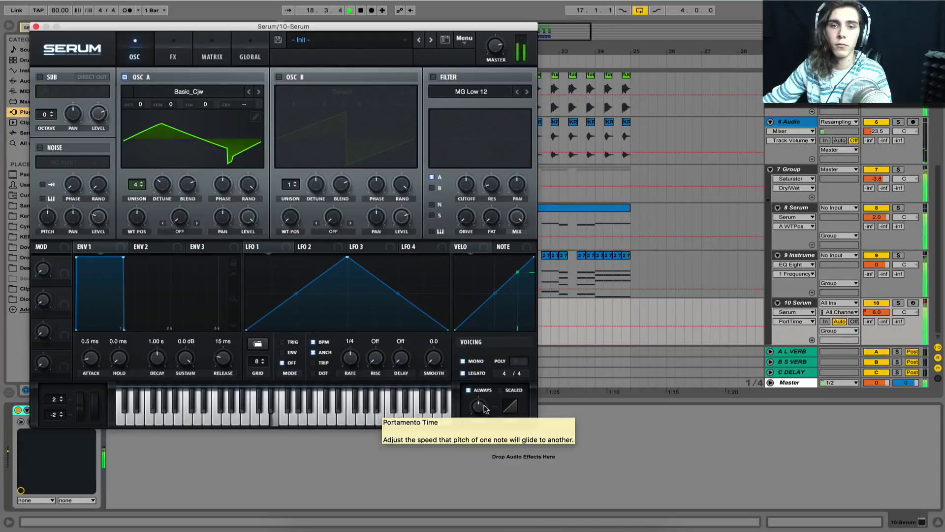
pyautogui.click(36, 26)
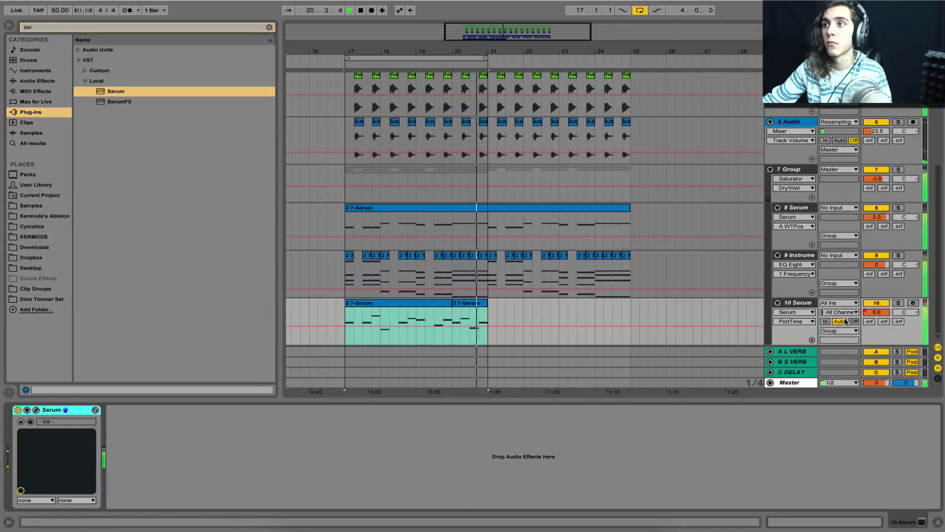
# Consolidate the two 10 Serum melody clips into one, open its notes, and place the insert marker at beat 2.2
pyautogui.scroll(1, 824, 287)
pyautogui.scroll(-1, 780, 301)
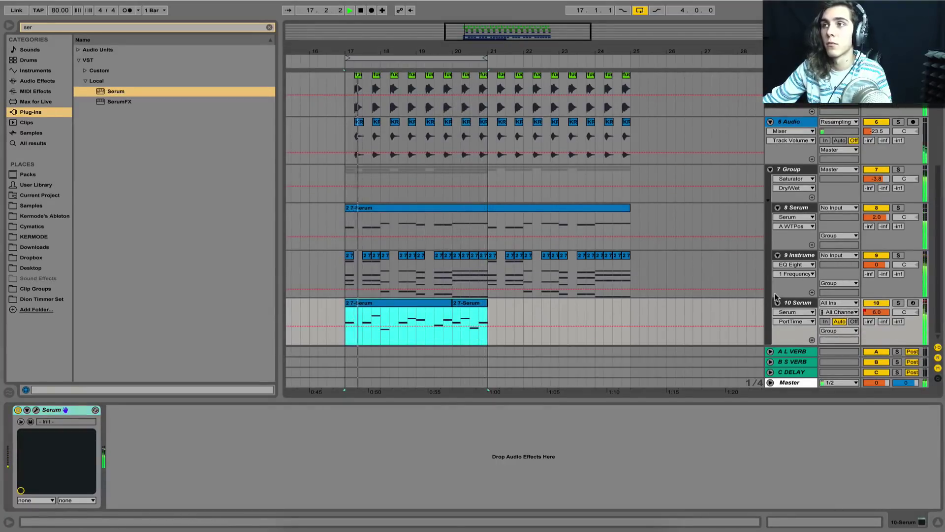
pyautogui.click(446, 303)
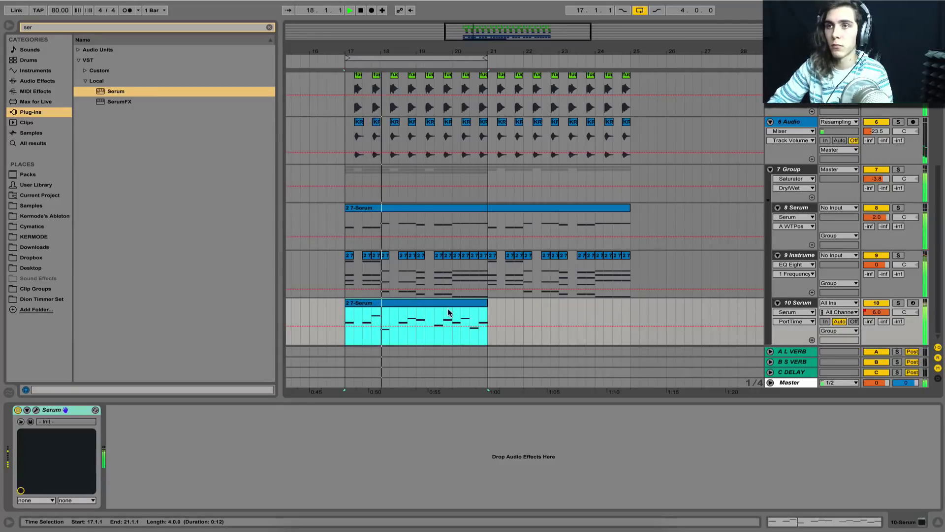
pyautogui.press('space')
pyautogui.doubleClick(447, 303)
pyautogui.click(401, 418)
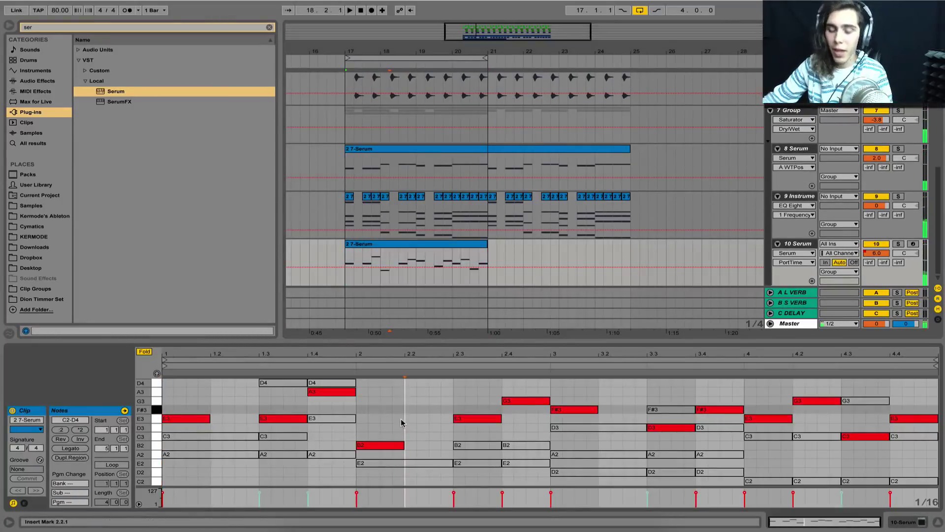
# Transpose all notes of the 10 Serum melody clip up one octave, audition them, and delete the track's volume automation
pyautogui.hotkey('ctrl', 'a')
pyautogui.hotkey('shift', 'Up')
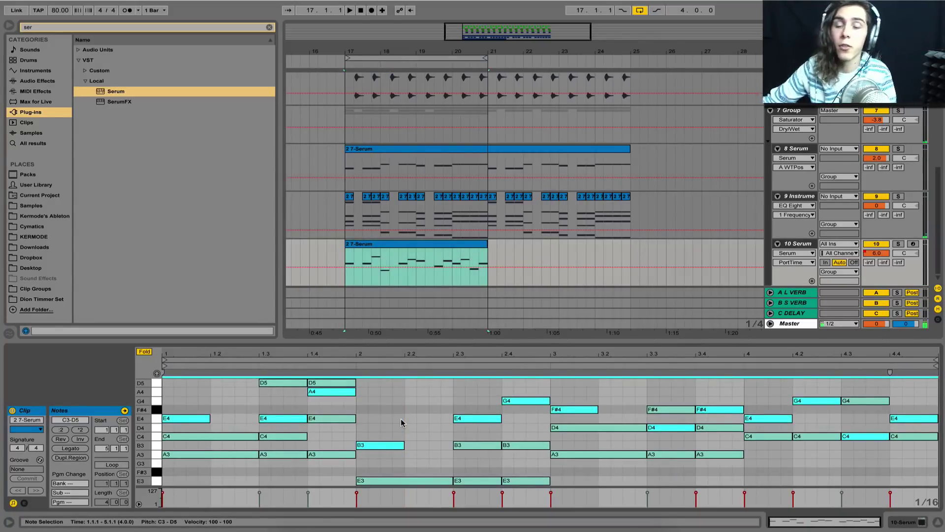
pyautogui.press('space')
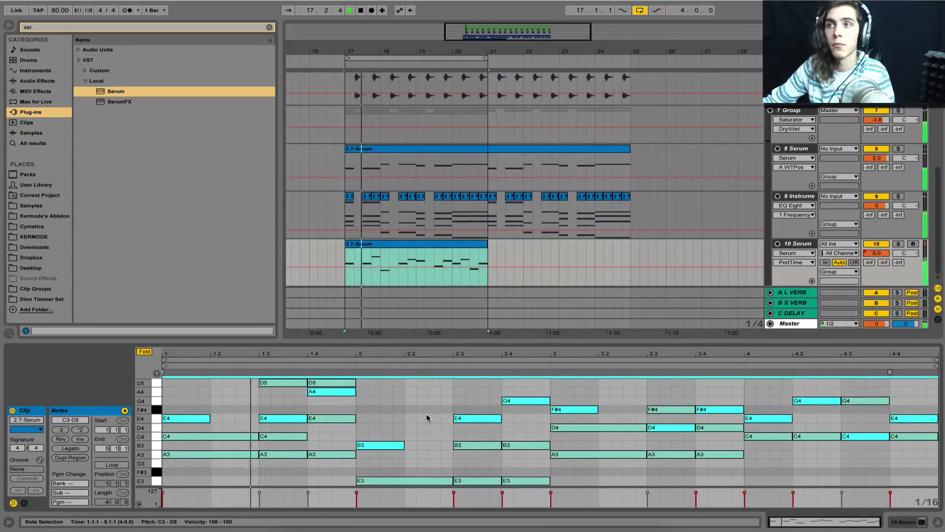
pyautogui.rightClick(877, 254)
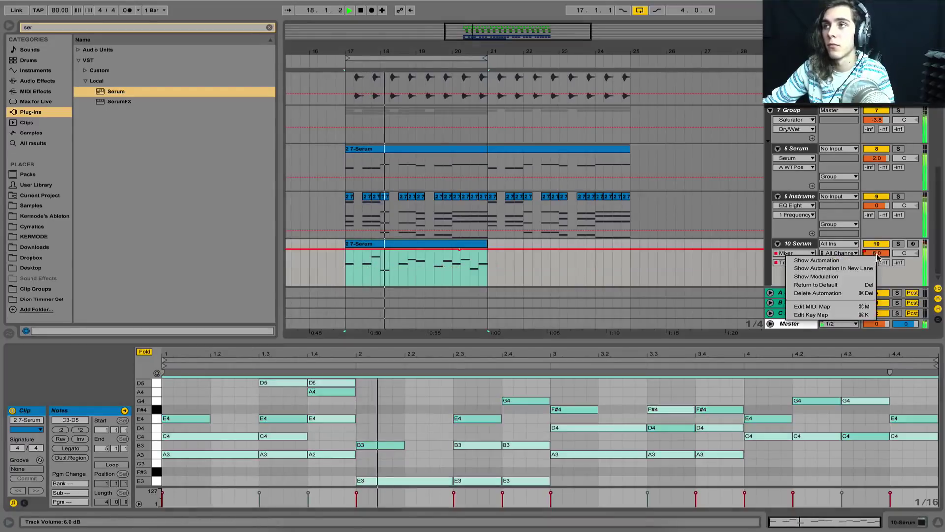
pyautogui.click(817, 293)
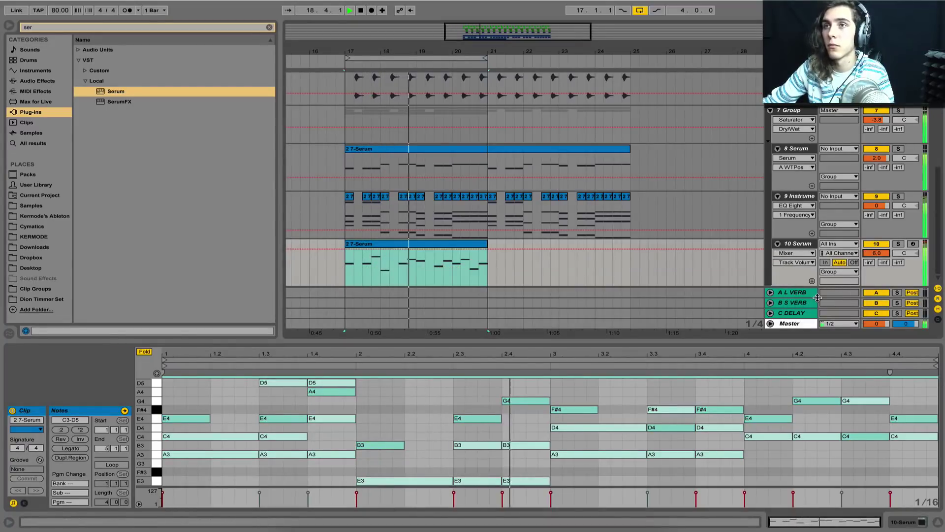
# Try the 7 Group's sidechain Compressor on track 10 Serum during playback, and move it back to the 7 Group
pyautogui.doubleClick(790, 110)
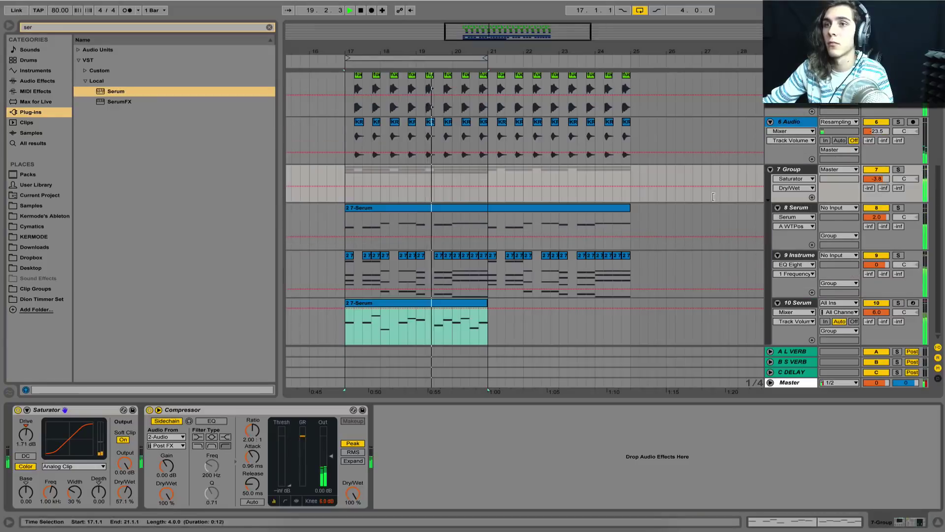
pyautogui.click(320, 411)
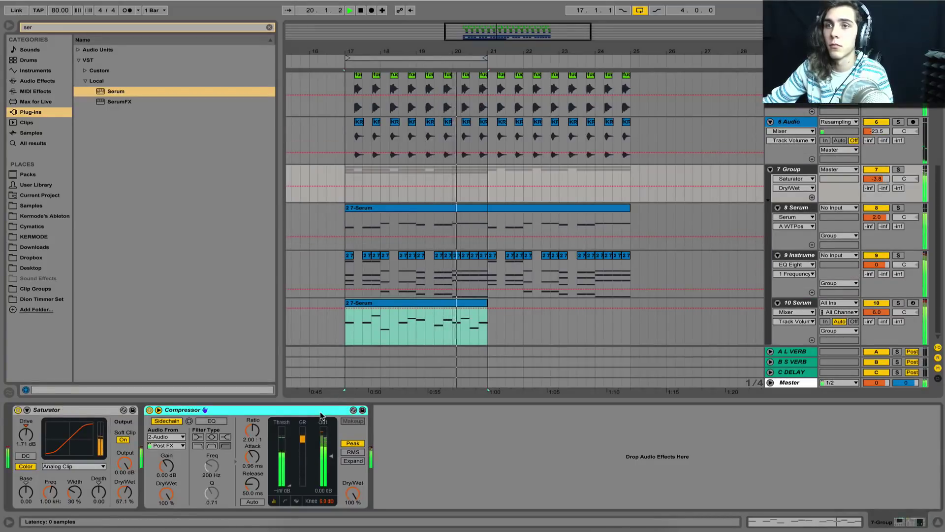
pyautogui.click(389, 302)
pyautogui.press('space')
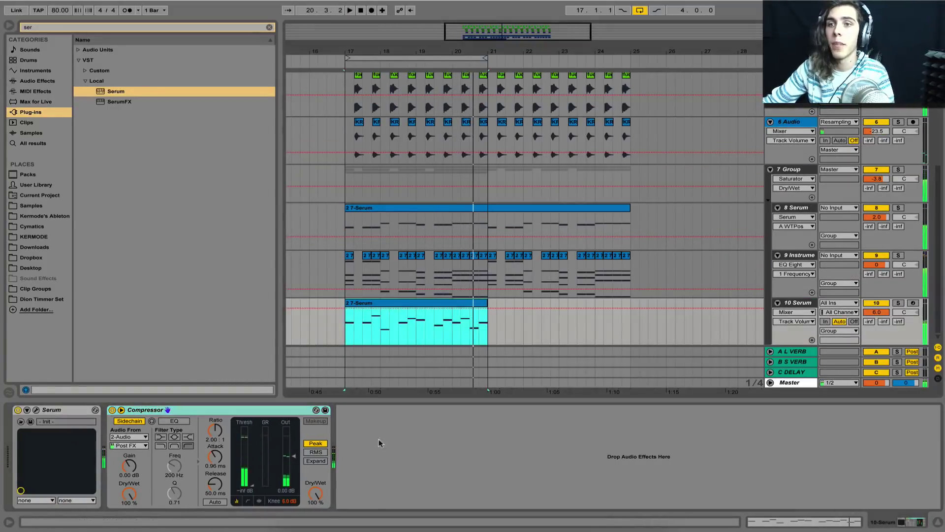
pyautogui.press('space')
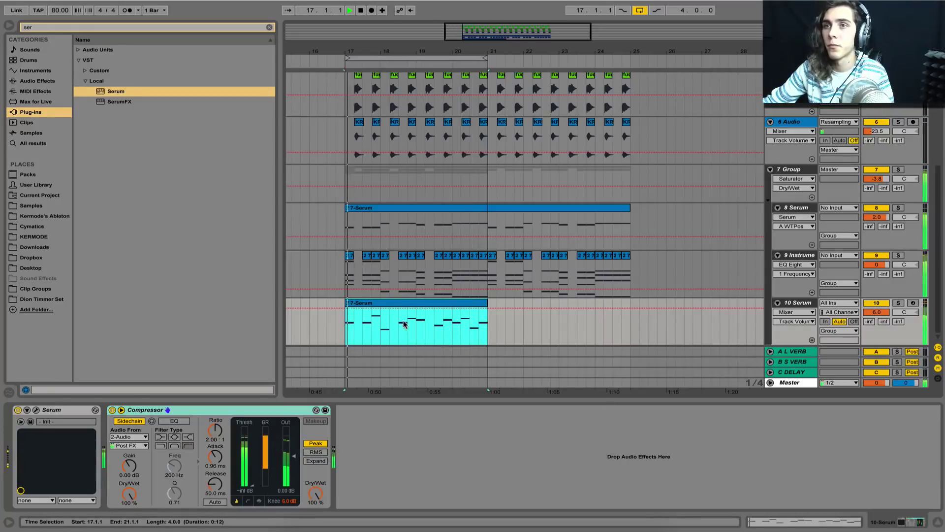
pyautogui.moveTo(281, 411); pyautogui.dragTo(330, 341)
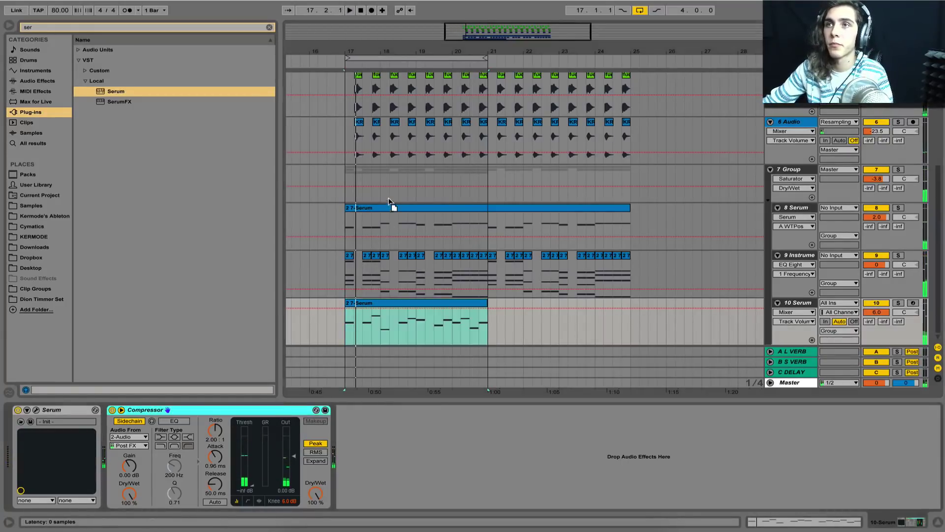
pyautogui.moveTo(388, 202); pyautogui.dragTo(392, 197)
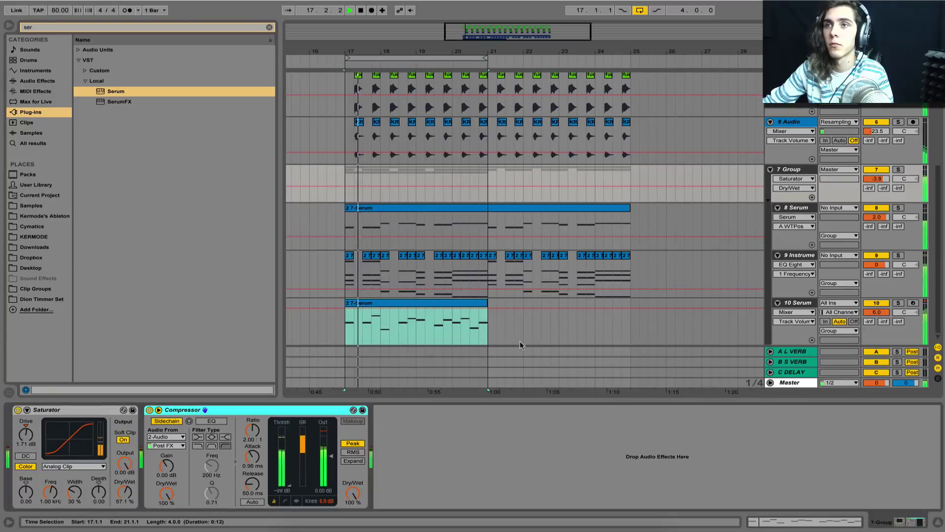
# Add the Pitch MIDI effect's -12 preset in front of Serum on track 10
pyautogui.click(803, 304)
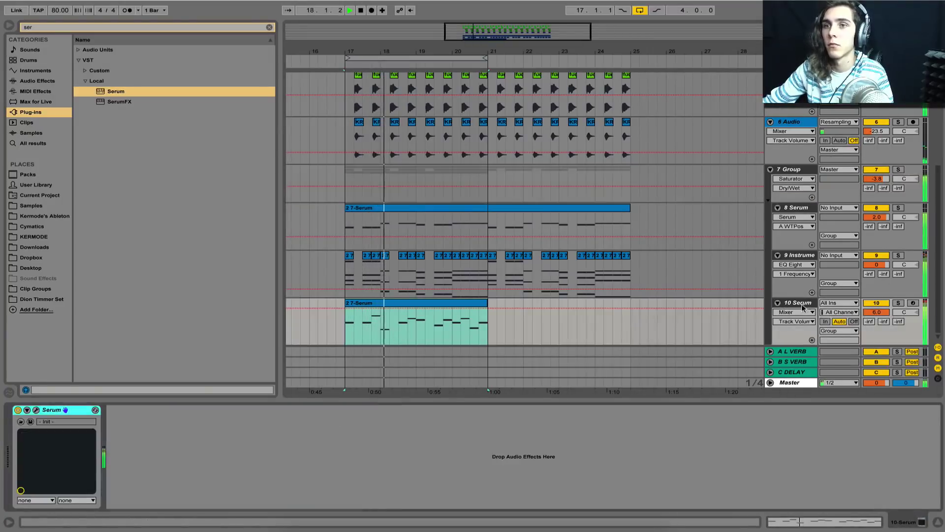
pyautogui.click(31, 92)
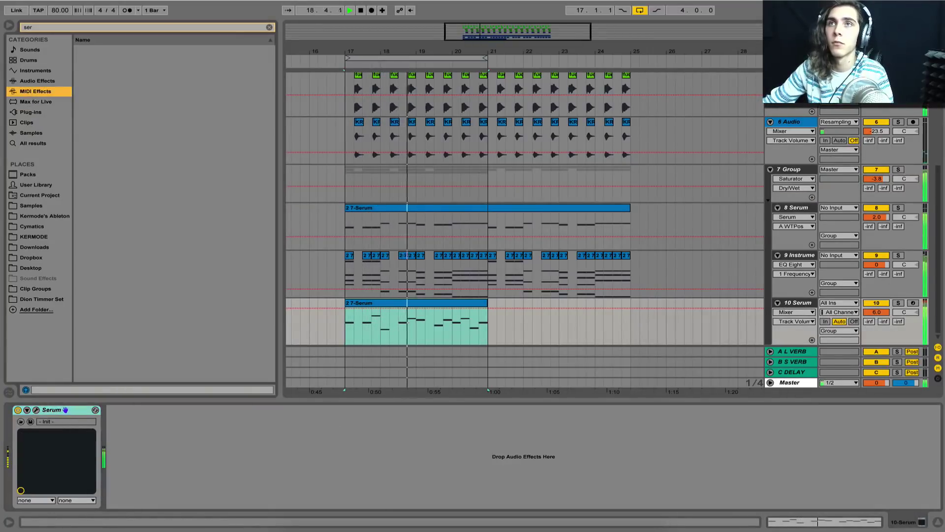
pyautogui.press('super+f')
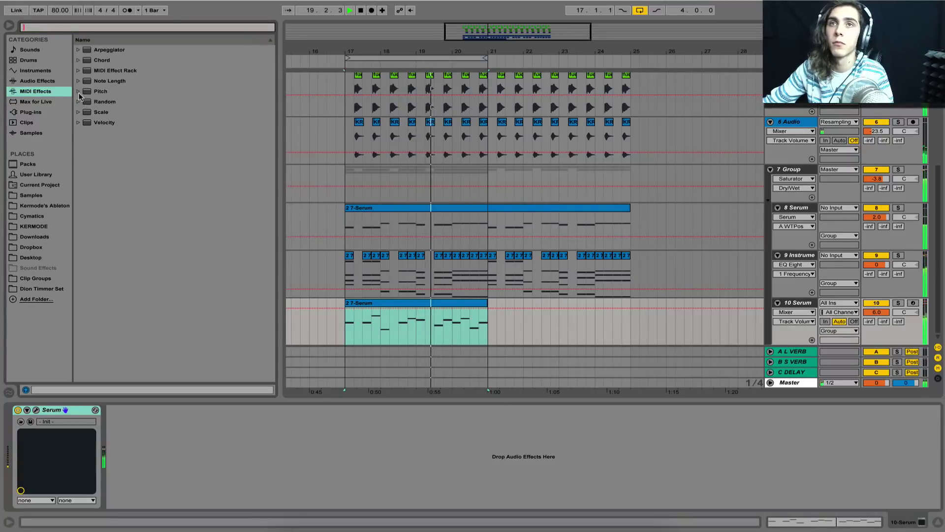
pyautogui.click(101, 91)
pyautogui.moveTo(112, 122); pyautogui.dragTo(12, 436)
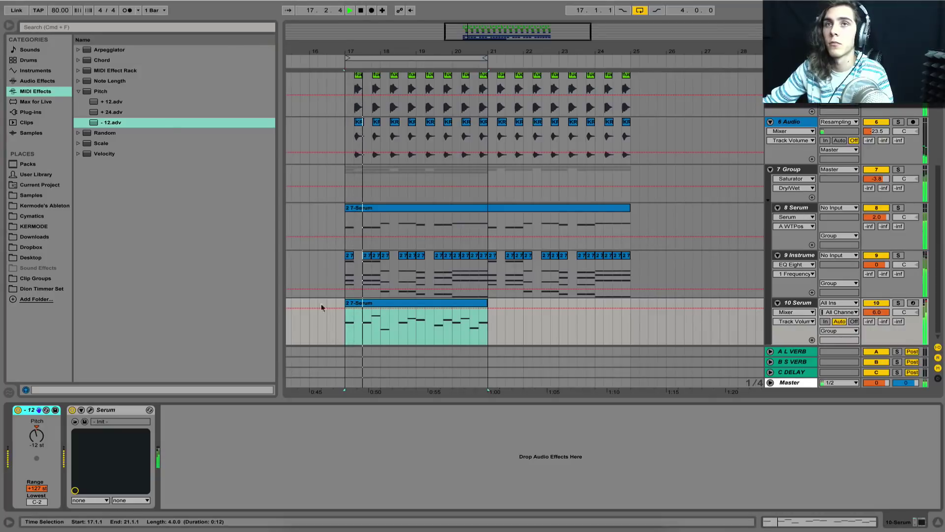
# Move the EQ Eight from track 9 to the end of track 10's chain and set its low cut to 139 Hz with Q 0.31
pyautogui.doubleClick(806, 255)
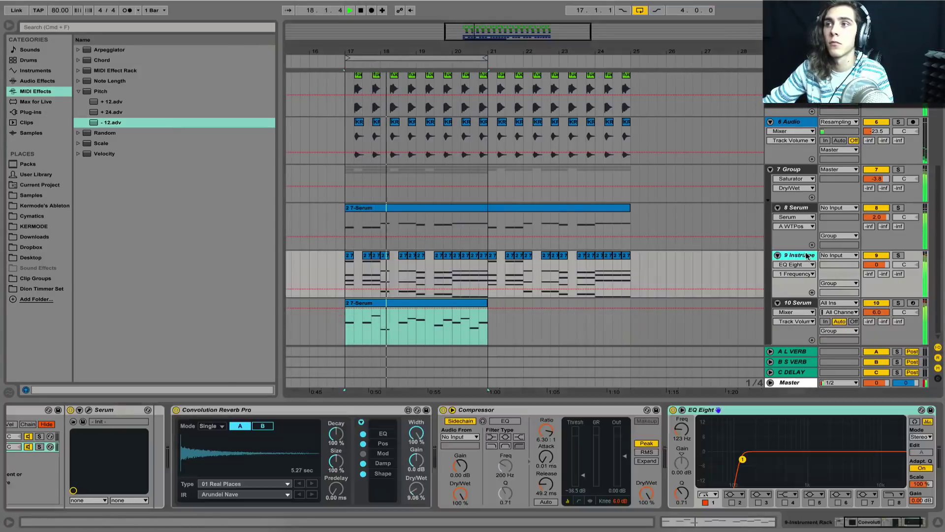
pyautogui.press('space')
pyautogui.click(387, 319)
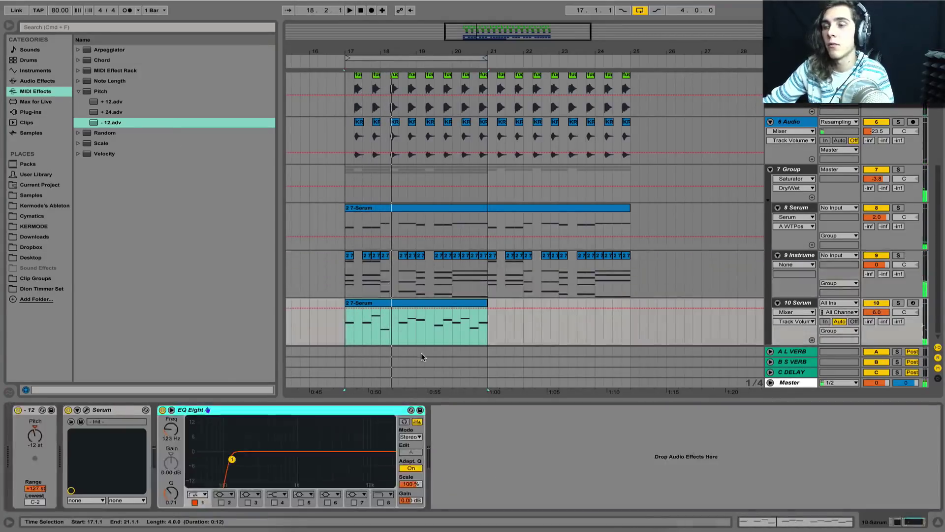
pyautogui.moveTo(232, 459); pyautogui.dragTo(233, 458)
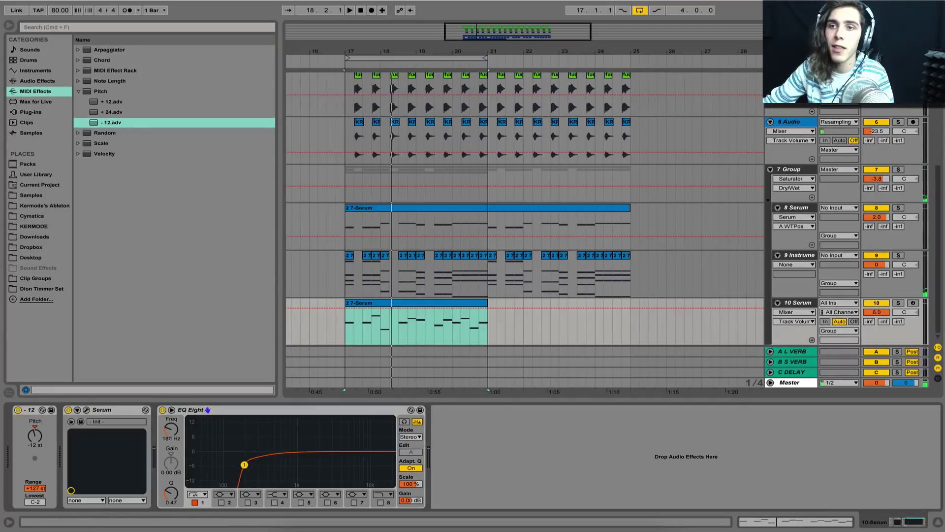
pyautogui.press('space')
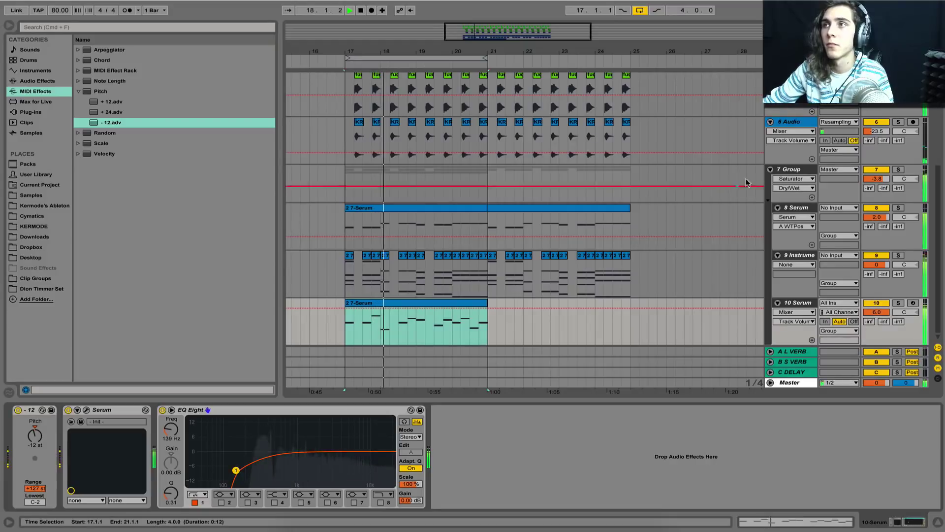
pyautogui.press('space')
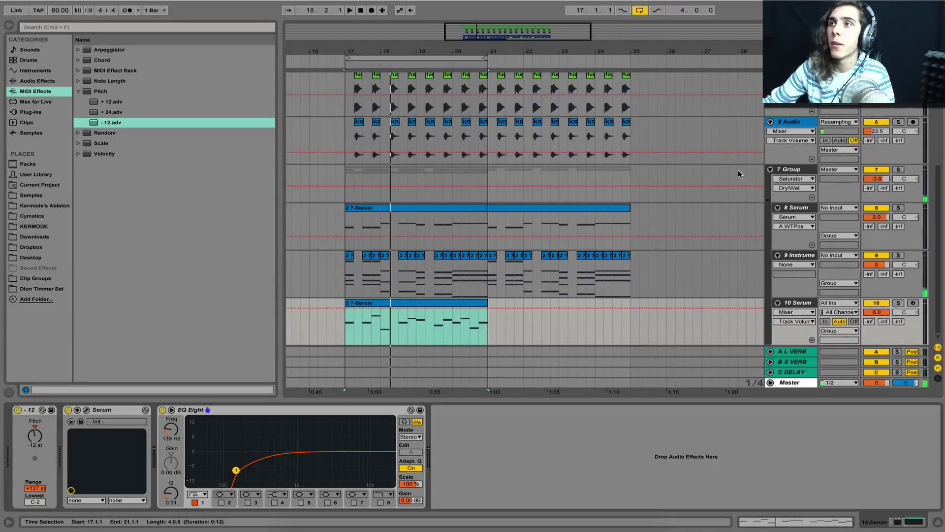
# Copy the track 9 chord clips spanning bars 17 to 21 onto a new MIDI track below the 7 Group, starting at 17.2
pyautogui.click(770, 169)
pyautogui.moveTo(353, 51); pyautogui.dragTo(354, 99)
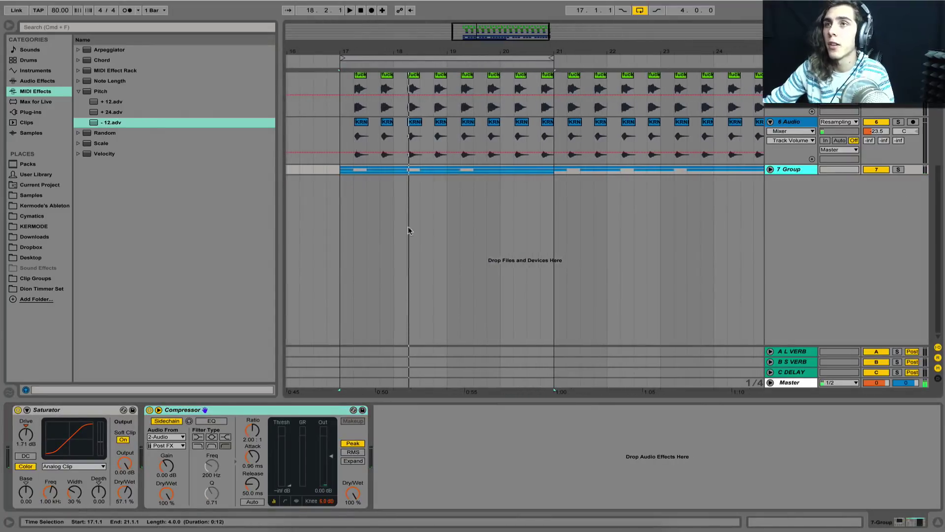
pyautogui.click(771, 170)
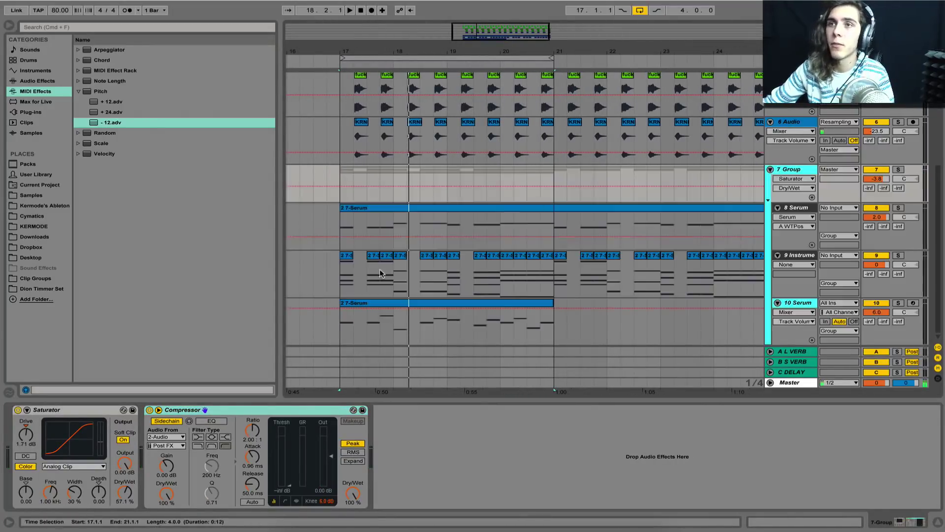
pyautogui.click(353, 256)
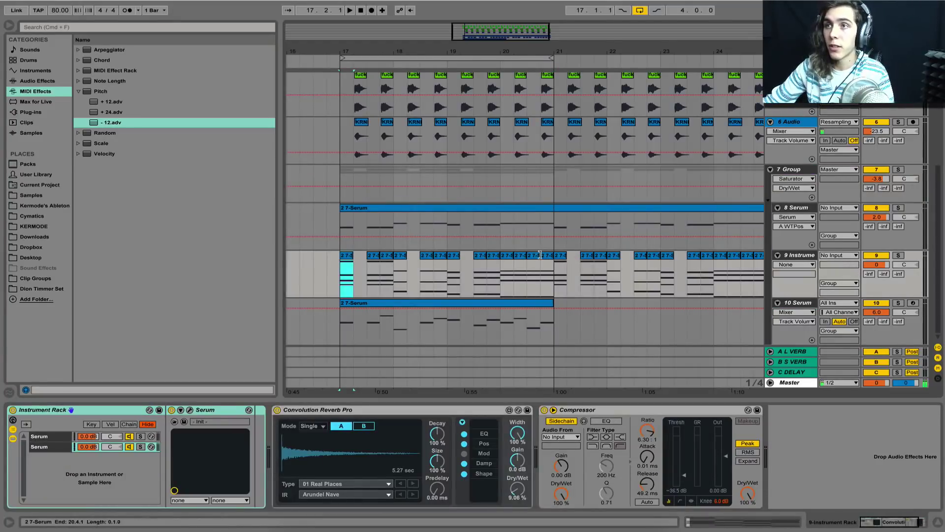
pyautogui.keyDown('shift'); pyautogui.click(546, 256); pyautogui.keyUp('shift')
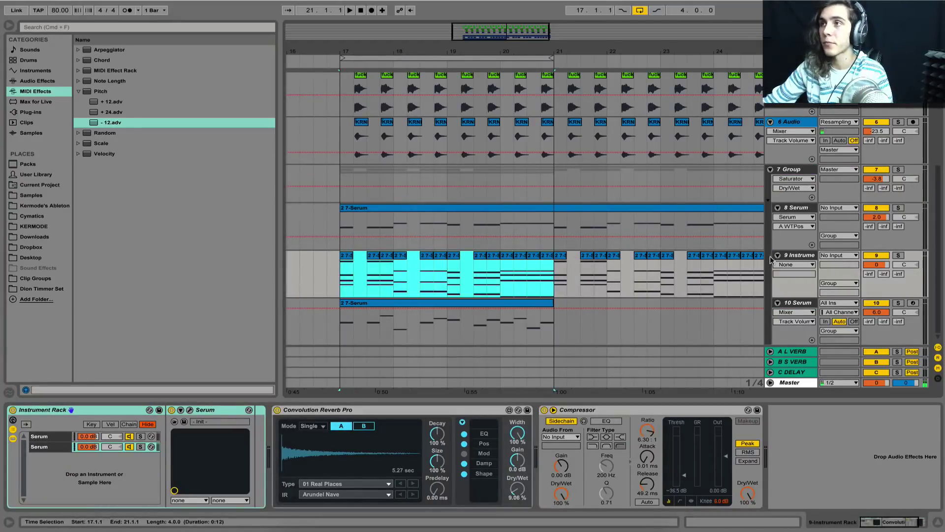
pyautogui.click(771, 169)
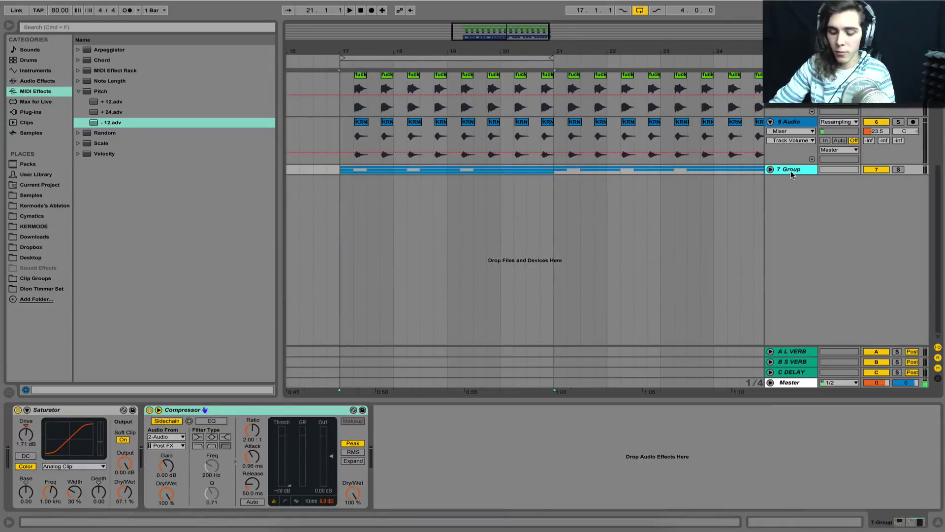
pyautogui.press('super+shift+t')
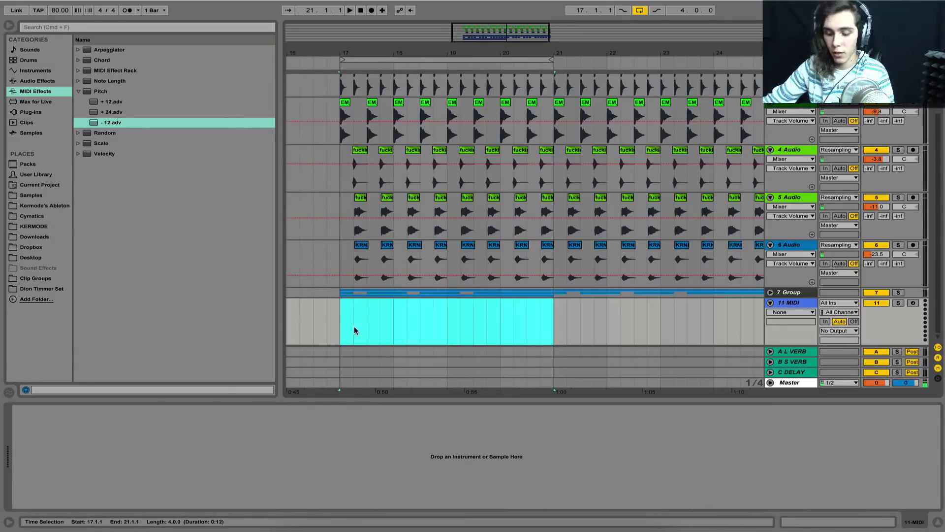
pyautogui.press('super+v')
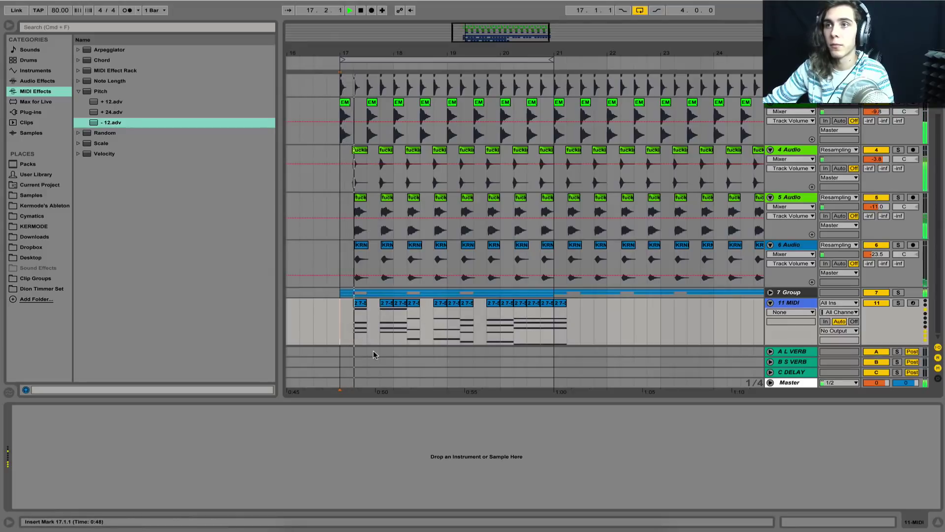
# Load Operator on track 11 with an Arpeggiator in front of it, and audition from the first chord clip
pyautogui.click(35, 70)
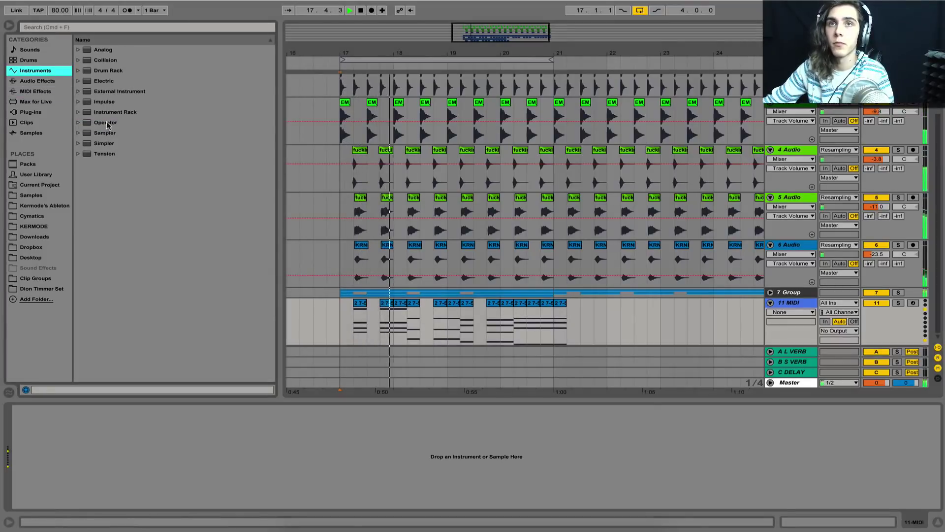
pyautogui.moveTo(106, 122); pyautogui.dragTo(410, 310)
pyautogui.click(35, 91)
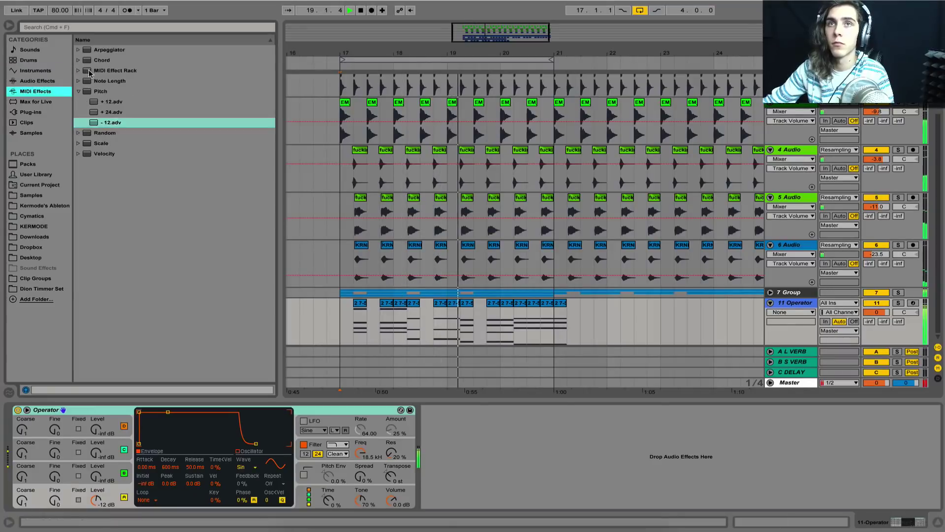
pyautogui.moveTo(109, 49); pyautogui.dragTo(148, 121)
pyautogui.moveTo(351, 333); pyautogui.dragTo(353, 330)
pyautogui.click(360, 305)
pyautogui.press('space')
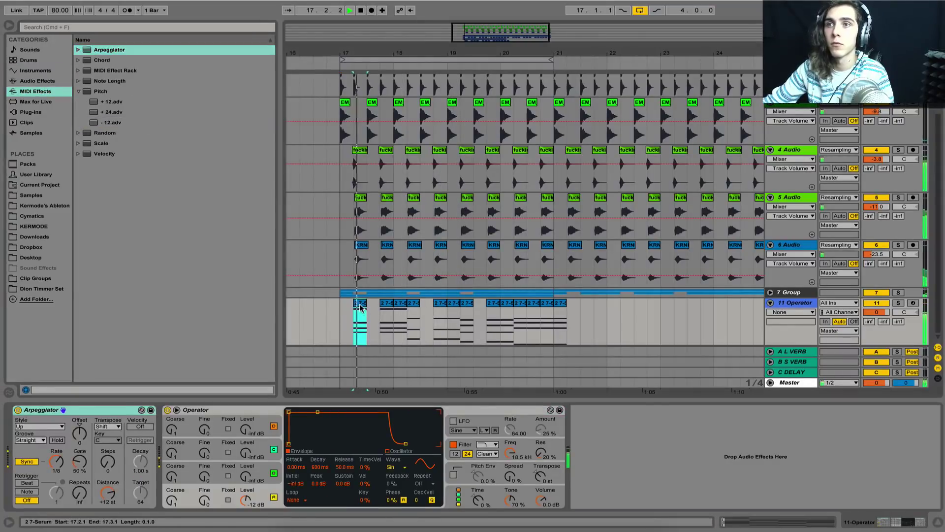
# Set the Arpeggiator's rate to 1/16 and its gate to 83 %, and audition the result
pyautogui.press('space')
pyautogui.moveTo(56, 461); pyautogui.dragTo(80, 464)
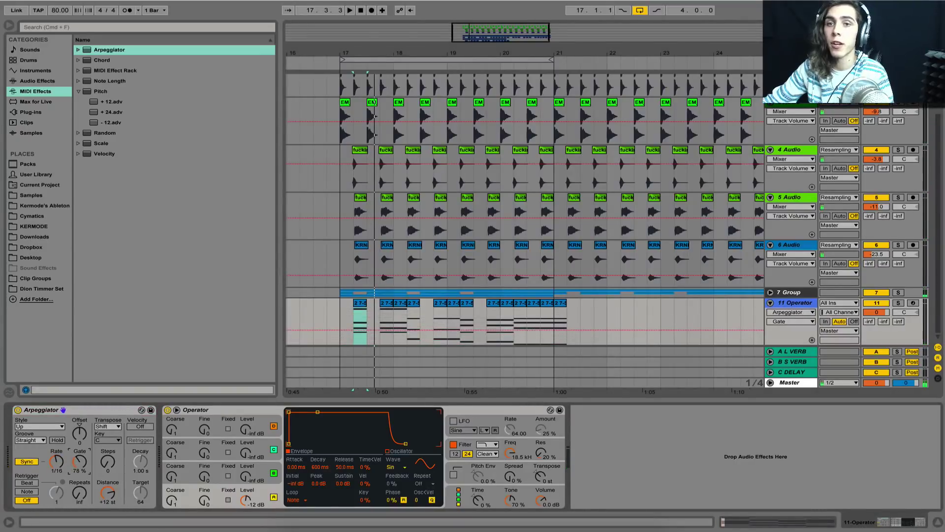
pyautogui.press('space')
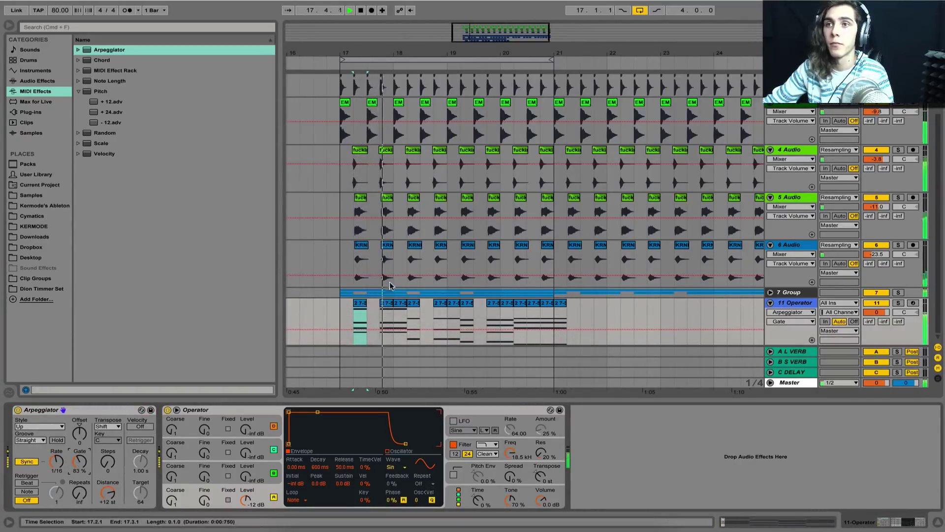
# Delete all track 11 chord clips except those at 17.2, 18.2 and 19.2, and audition from the first one
pyautogui.click(387, 304)
pyautogui.moveTo(397, 307); pyautogui.dragTo(566, 319)
pyautogui.click(442, 304)
pyautogui.keyDown('shift'); pyautogui.click(453, 304); pyautogui.keyUp('shift')
pyautogui.press('Delete')
pyautogui.click(480, 305)
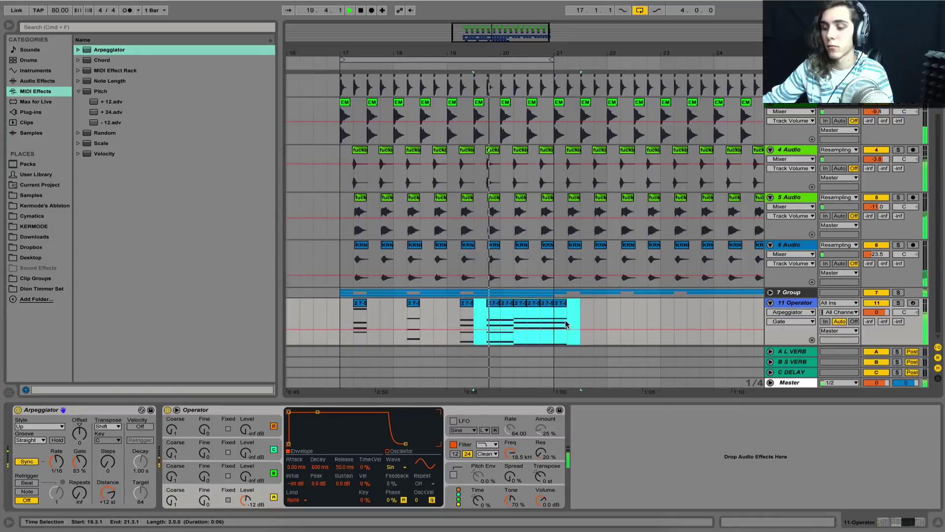
pyautogui.press('Delete')
pyautogui.click(360, 304)
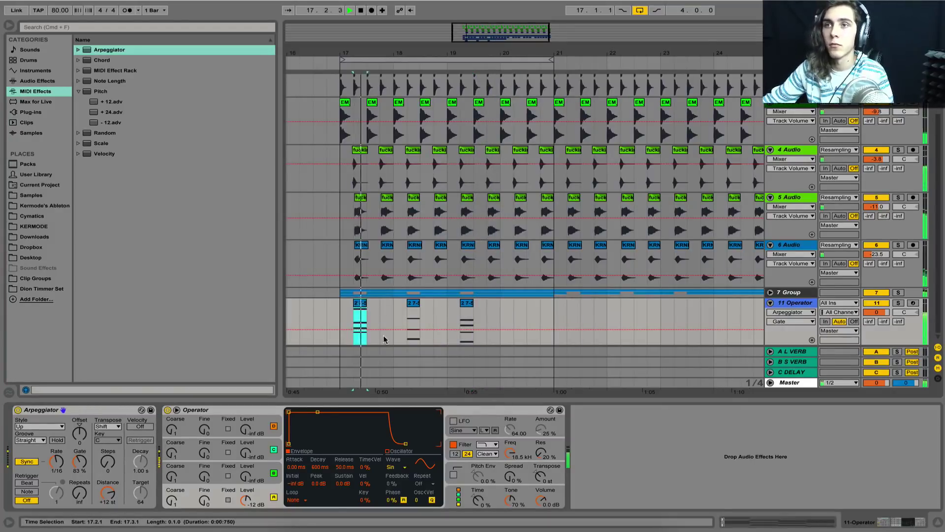
# Replace Operator with Serum after the Arpeggiator on track 11, and open Serum's preset list
pyautogui.click(38, 113)
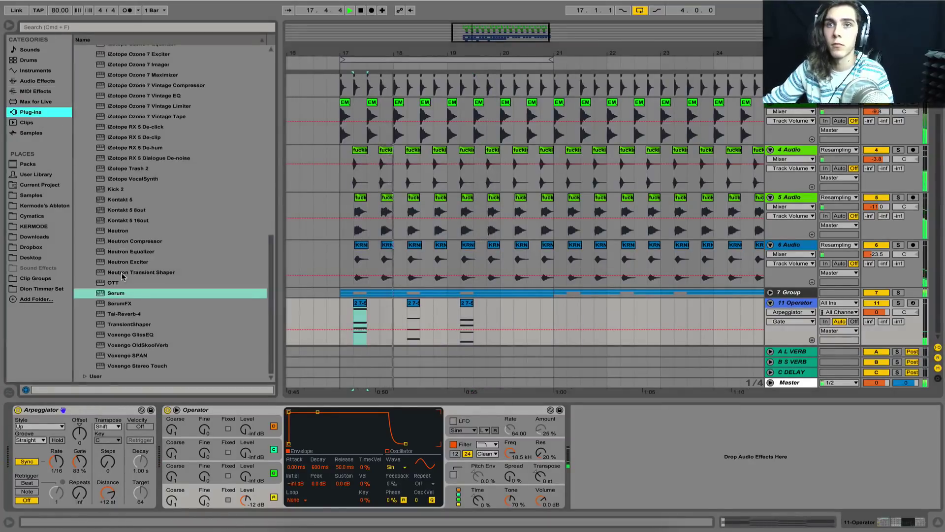
pyautogui.moveTo(118, 293); pyautogui.dragTo(187, 333)
pyautogui.moveTo(255, 409); pyautogui.dragTo(258, 416)
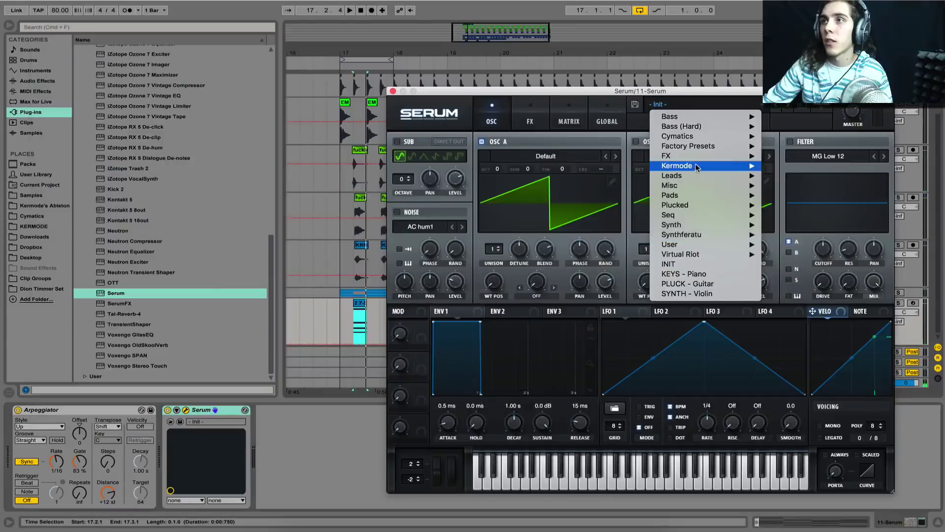
# Load Serum's Kermode preset PLUCK - BUBBLE WAND, audition it with looping off, and set its master volume to 48 %
pyautogui.moveTo(697, 166)
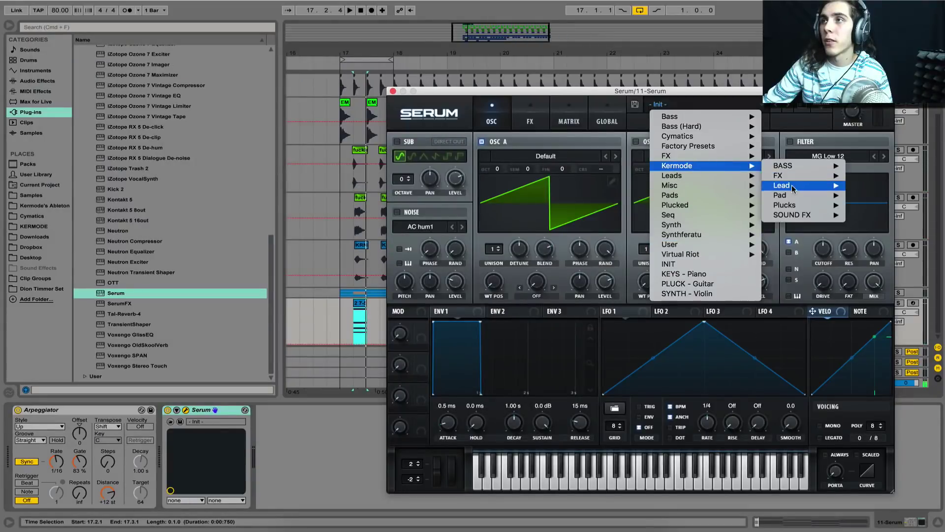
pyautogui.moveTo(798, 206)
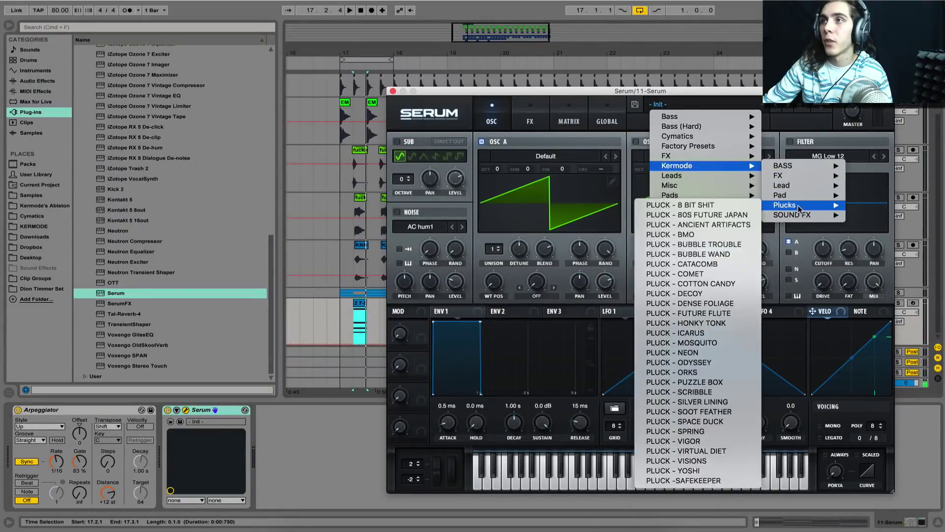
pyautogui.click(730, 249)
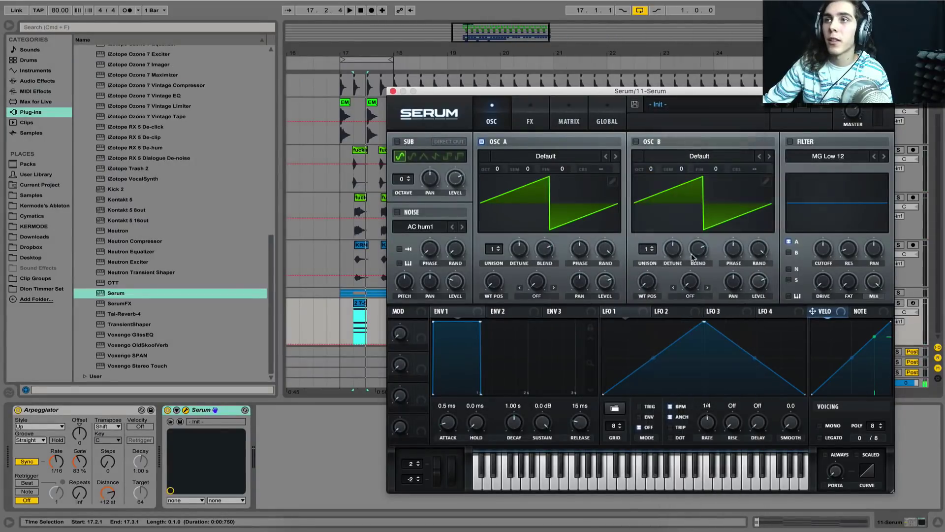
pyautogui.click(790, 108)
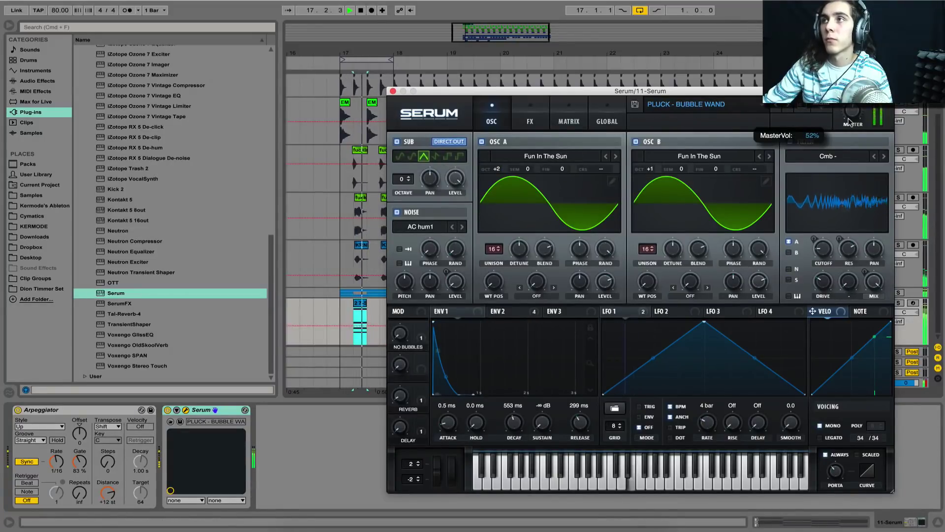
pyautogui.click(634, 10)
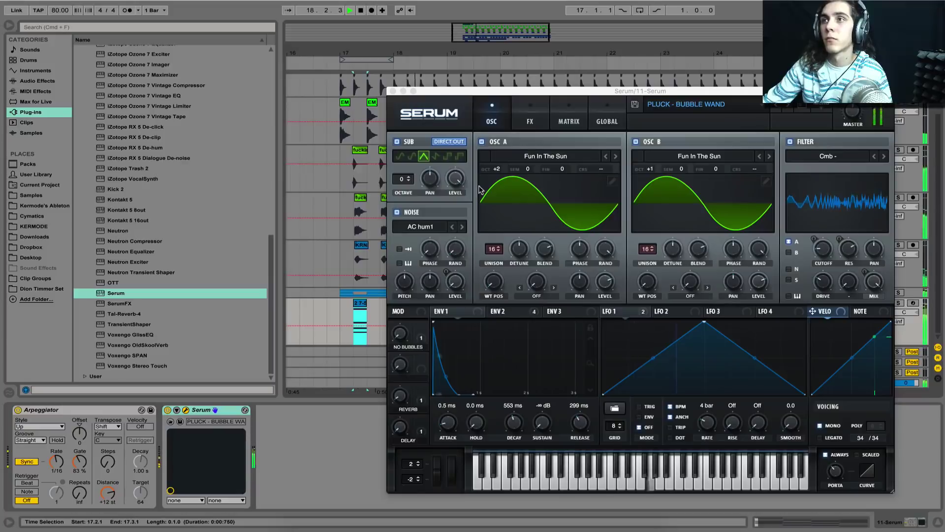
pyautogui.moveTo(853, 114); pyautogui.dragTo(821, 118)
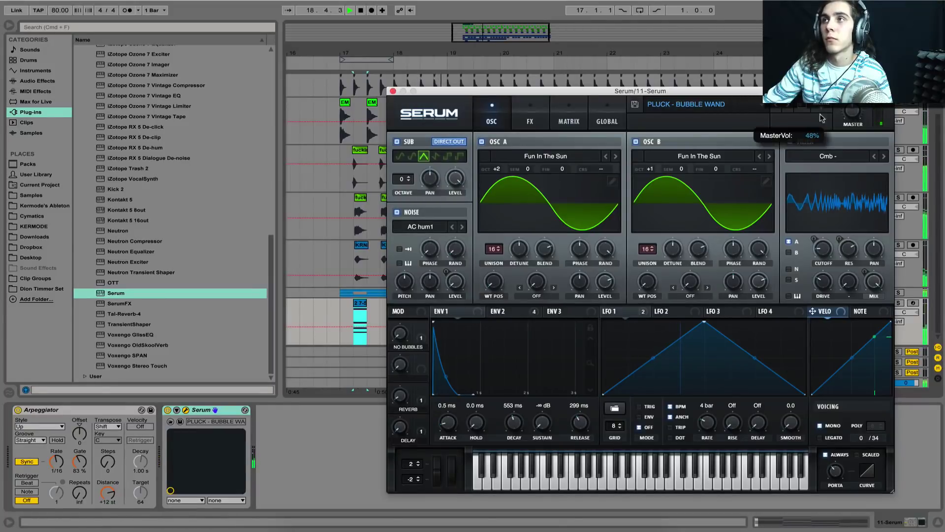
# Audition the Serum pluck presets from CATACOMB through COMET, COTTON CANDY, DECOY and DENSE FOLIAGE, ending on FUTURE FLUTE
pyautogui.click(786, 109)
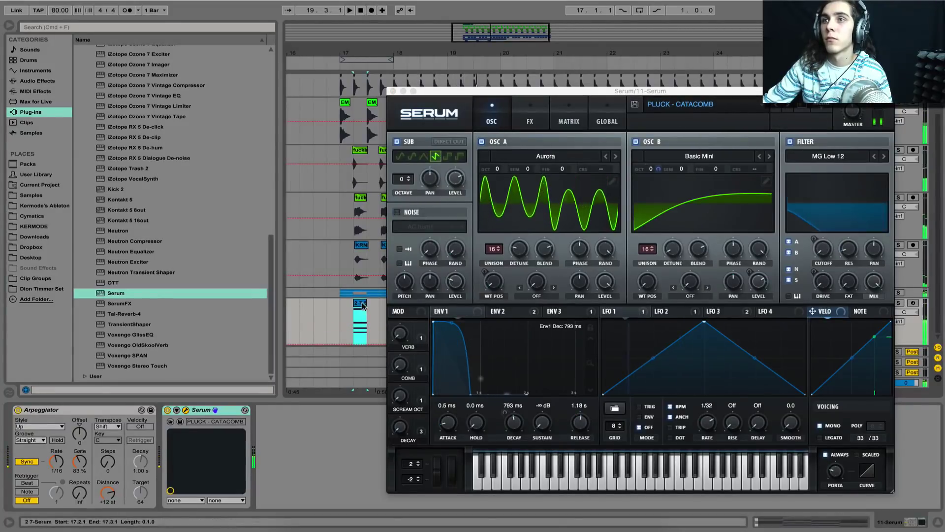
pyautogui.moveTo(844, 472); pyautogui.dragTo(842, 452)
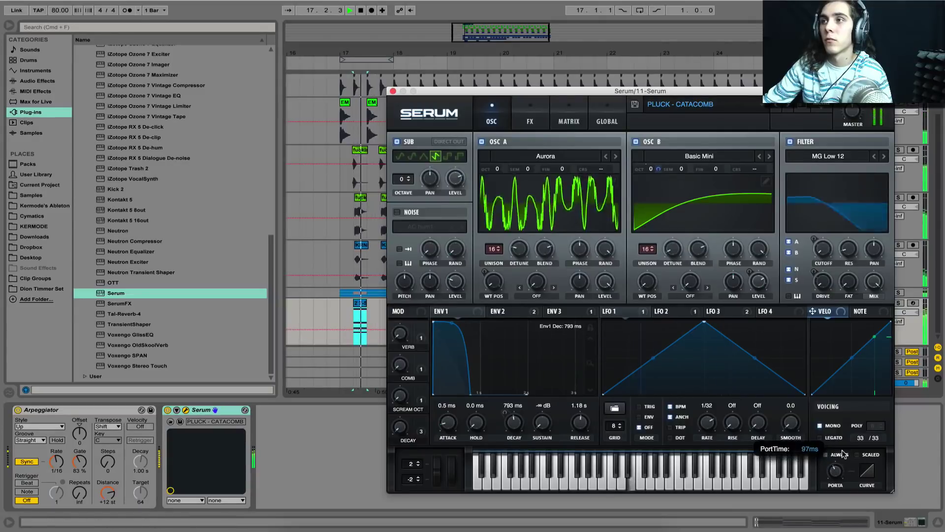
pyautogui.click(788, 109)
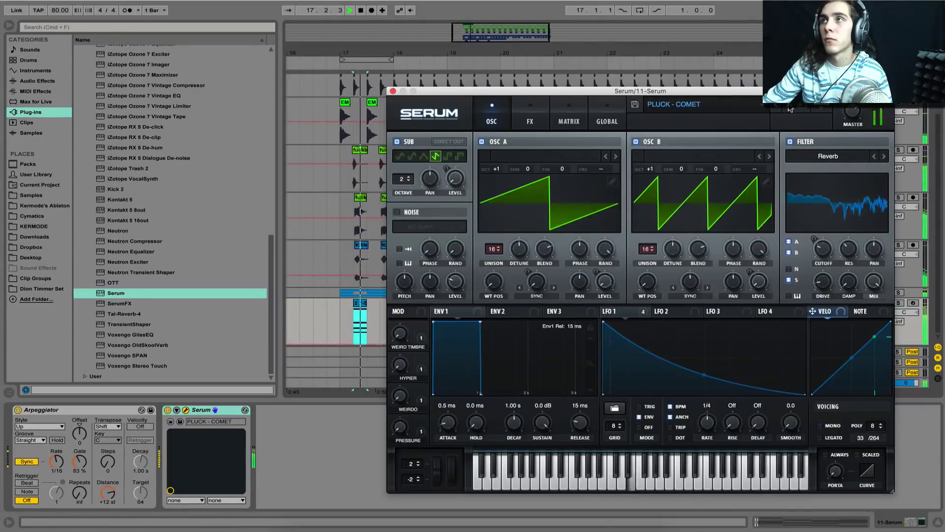
pyautogui.click(789, 109)
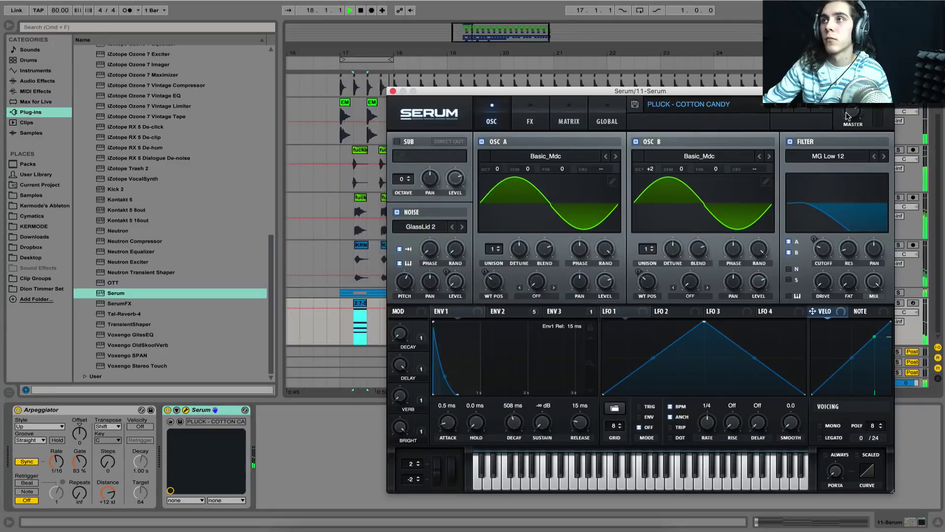
pyautogui.press('space')
pyautogui.click(787, 111)
pyautogui.press('space')
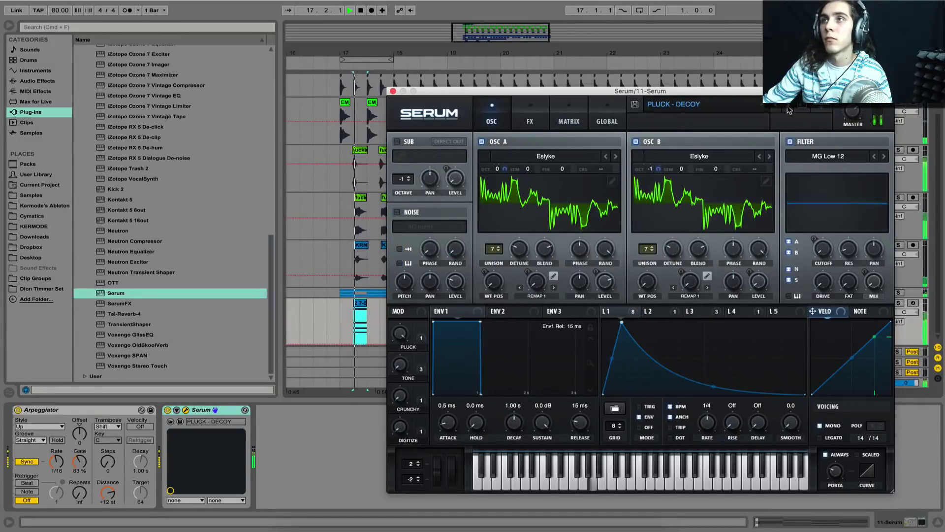
pyautogui.click(788, 110)
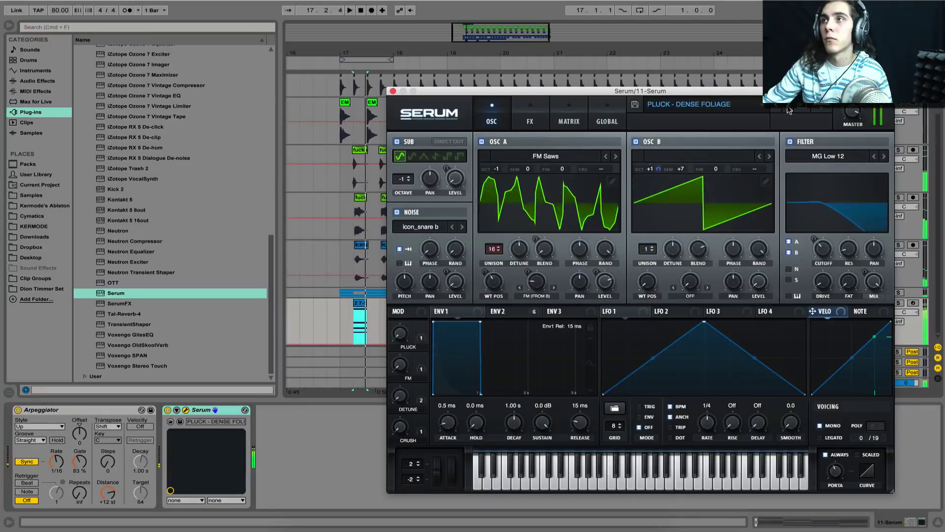
pyautogui.click(788, 110)
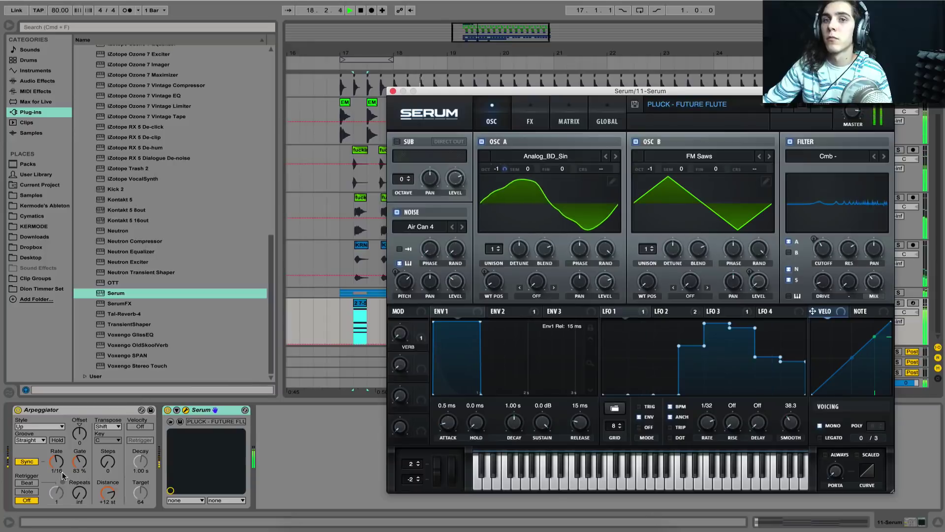
# Set FUTURE FLUTE's master volume to 57 % and track 11's volume to -0.8 dB while auditioning from bar 17
pyautogui.moveTo(852, 113); pyautogui.dragTo(855, 144)
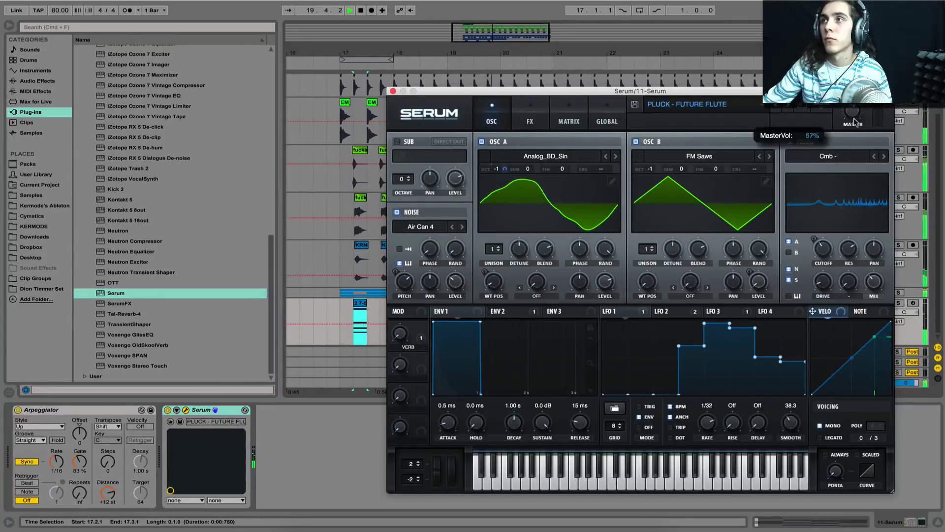
pyautogui.click(392, 91)
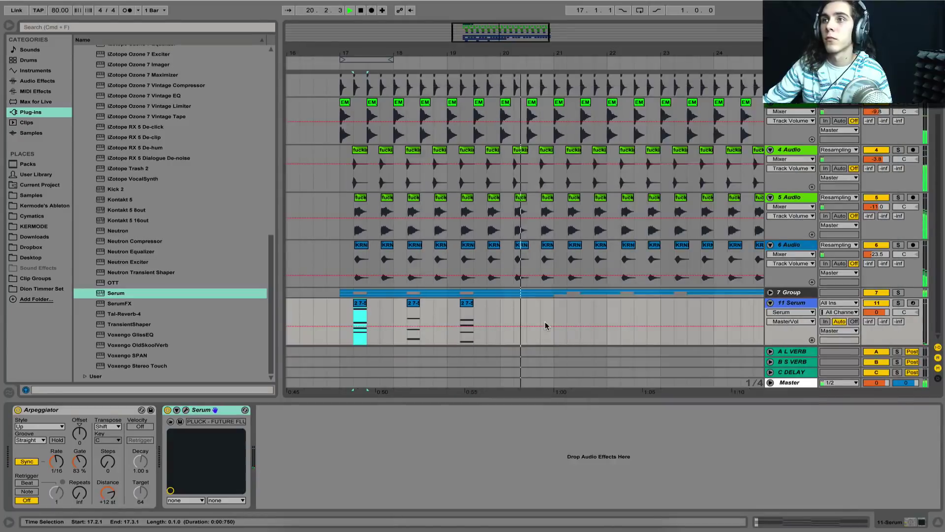
pyautogui.press('space')
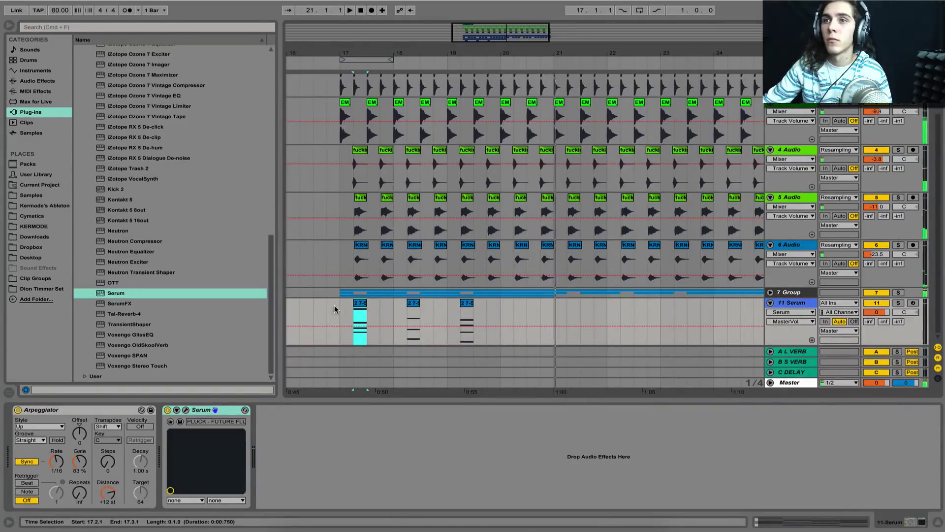
pyautogui.click(335, 307)
pyautogui.press('space')
pyautogui.moveTo(869, 316); pyautogui.dragTo(870, 317)
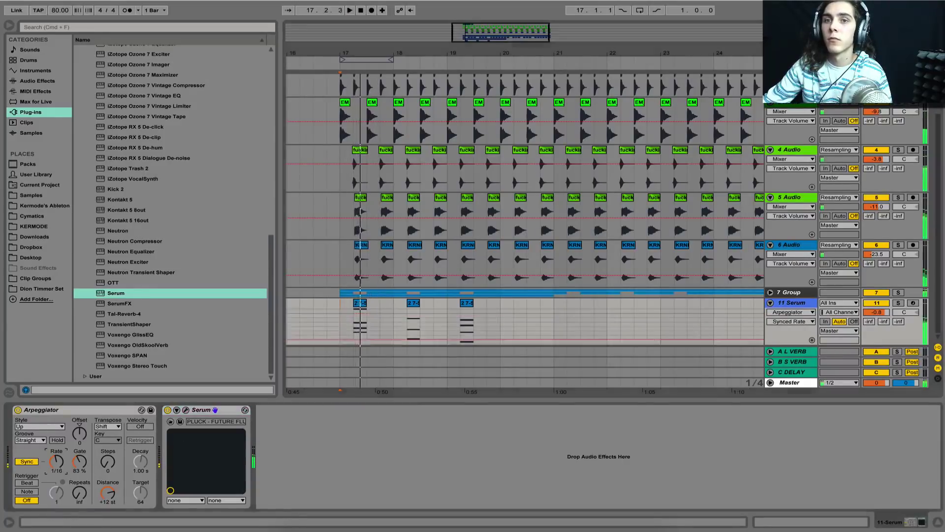
# Try the Arpeggiator at rate 1/8, raise its gate to 115 %, and return the rate to 1/16 during playback
pyautogui.moveTo(56, 461); pyautogui.dragTo(56, 456)
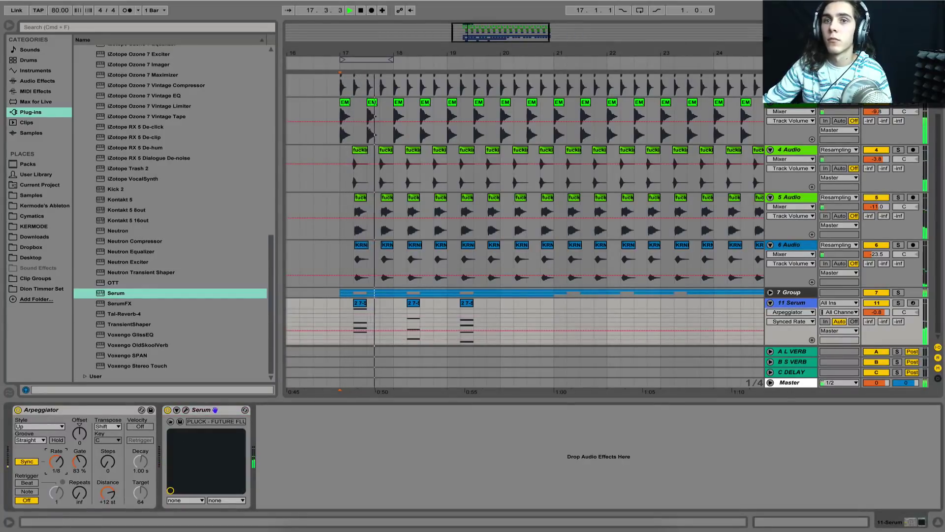
pyautogui.moveTo(87, 462); pyautogui.dragTo(88, 446)
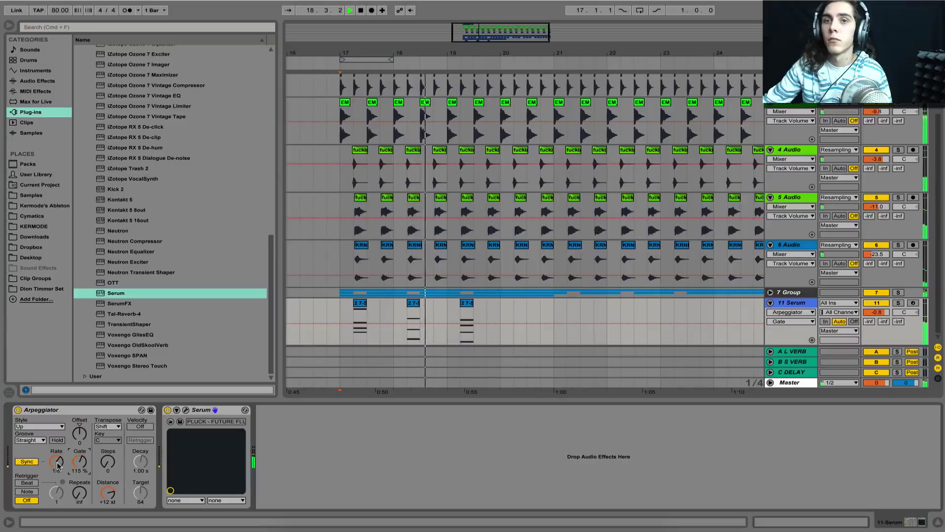
pyautogui.moveTo(57, 465); pyautogui.dragTo(57, 469)
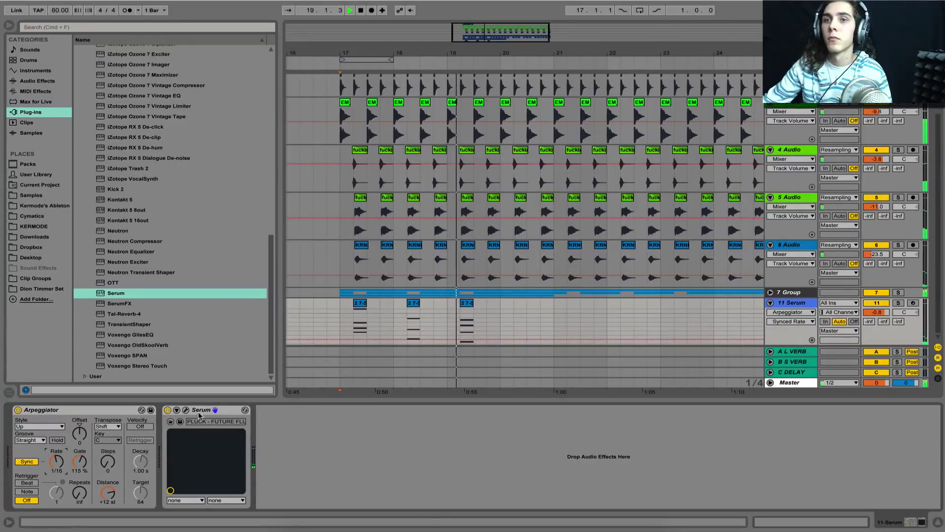
pyautogui.press('space')
pyautogui.click(360, 324)
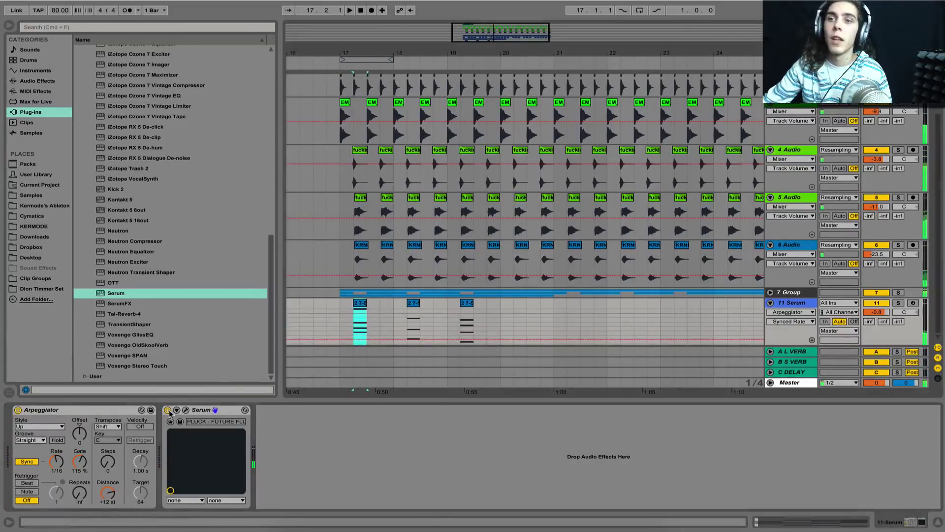
# Reopen Serum and audition the following pluck presets from HONKY TONK through ICARUS and NEON, ending on ODYSSEY
pyautogui.click(186, 410)
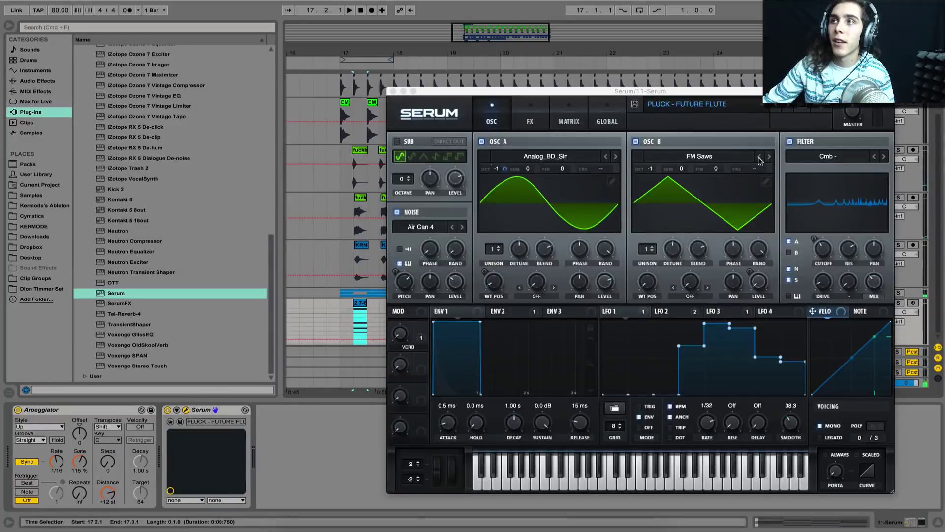
pyautogui.click(790, 107)
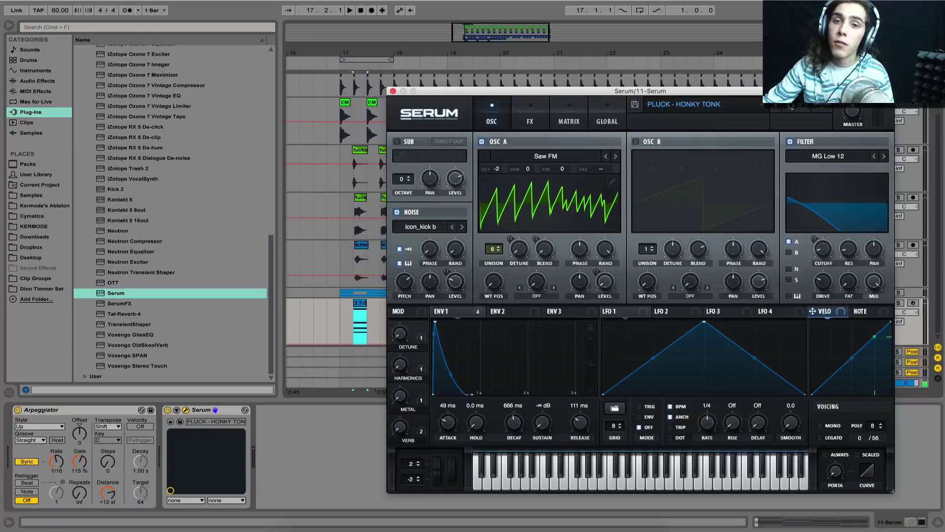
pyautogui.press('space')
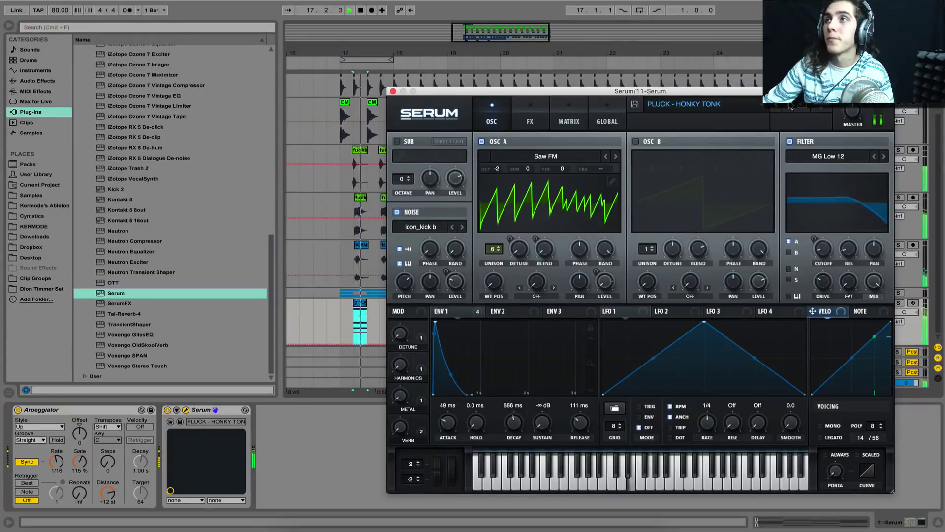
pyautogui.click(791, 106)
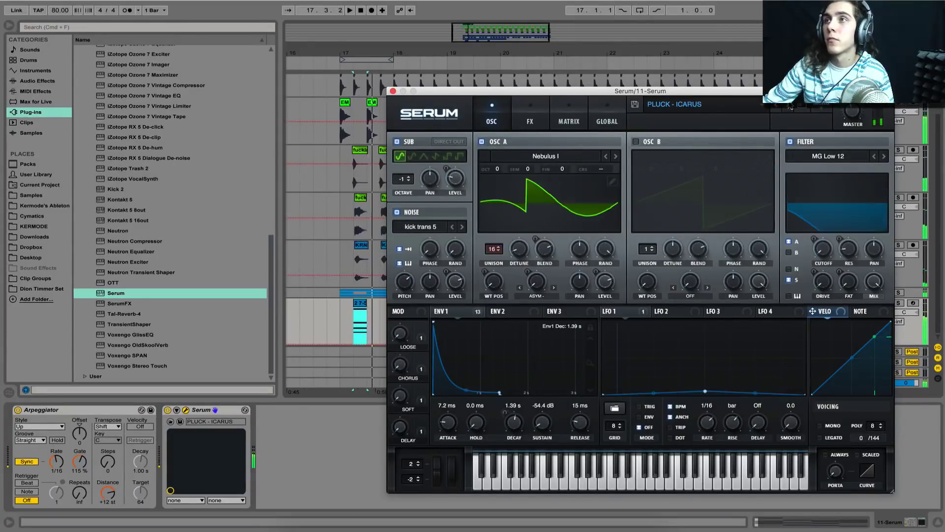
pyautogui.click(791, 106)
pyautogui.click(790, 107)
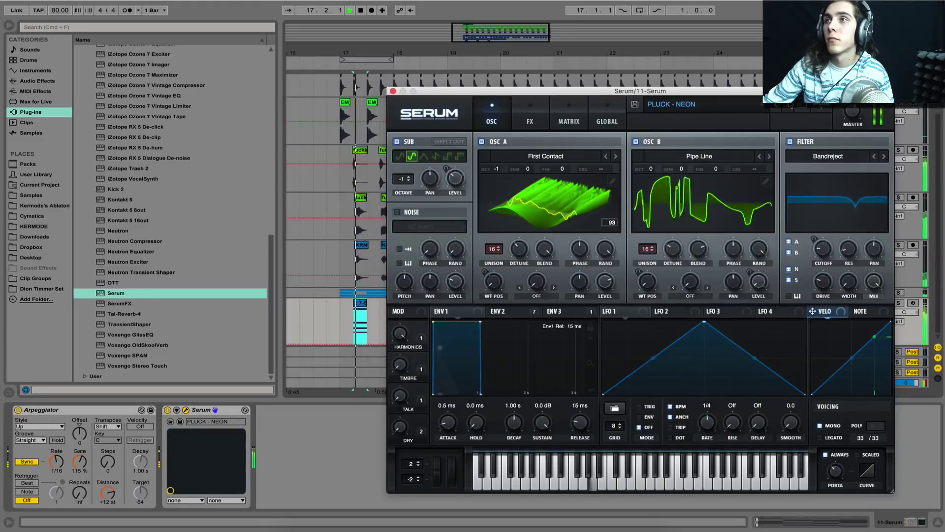
pyautogui.click(789, 106)
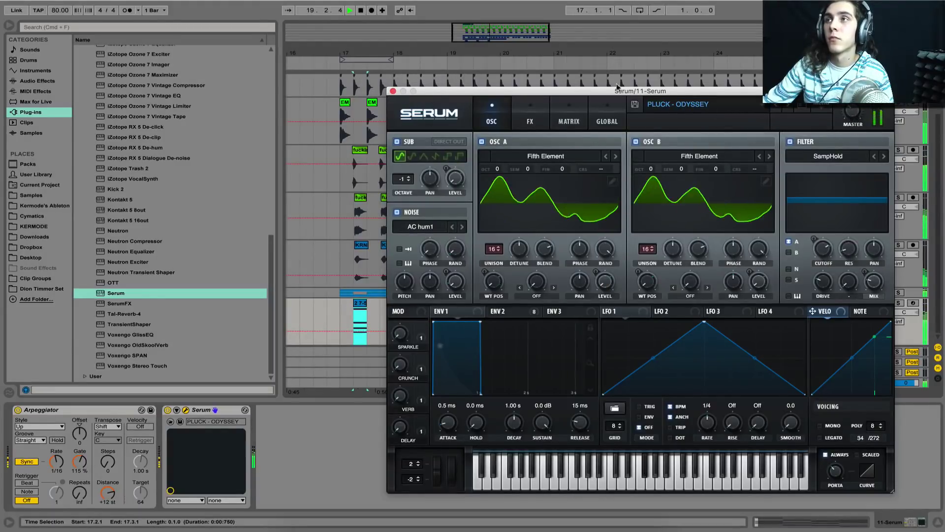
# Set ODYSSEY's master volume to 38 %, close Serum, and loop playback from bar 17 to bar 21
pyautogui.moveTo(851, 114); pyautogui.dragTo(851, 111)
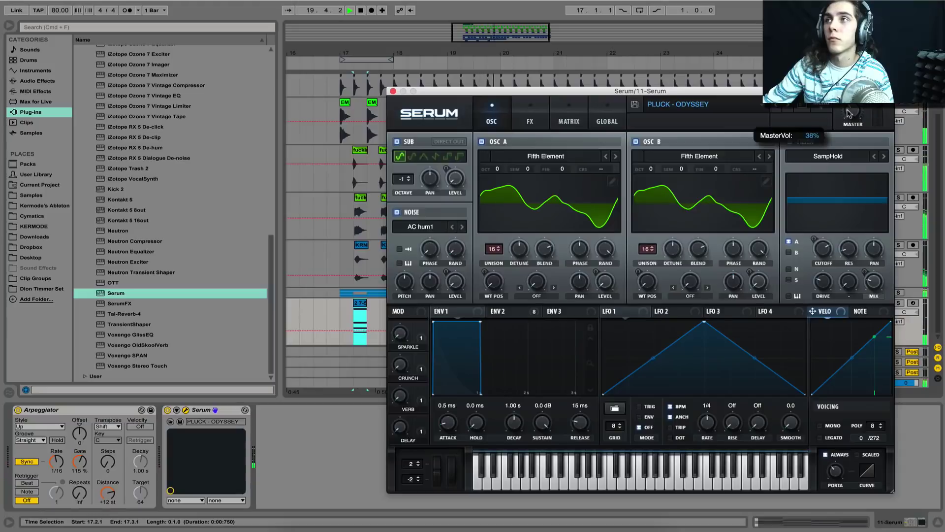
pyautogui.click(392, 92)
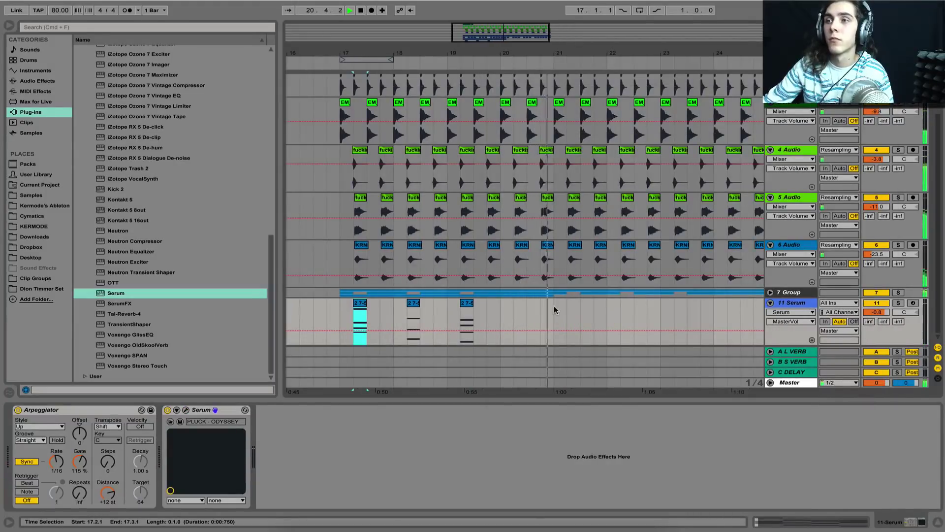
pyautogui.press('space')
pyautogui.moveTo(554, 309); pyautogui.dragTo(343, 312)
# Delete the Arpeggiator from track 11, leaving Serum as its only device
pyautogui.click(201, 410)
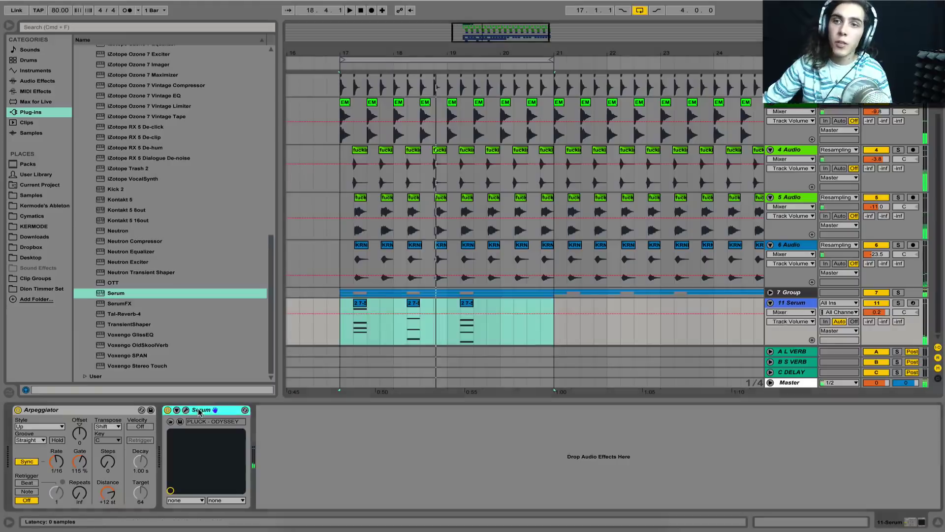
pyautogui.click(114, 411)
pyautogui.press('Delete')
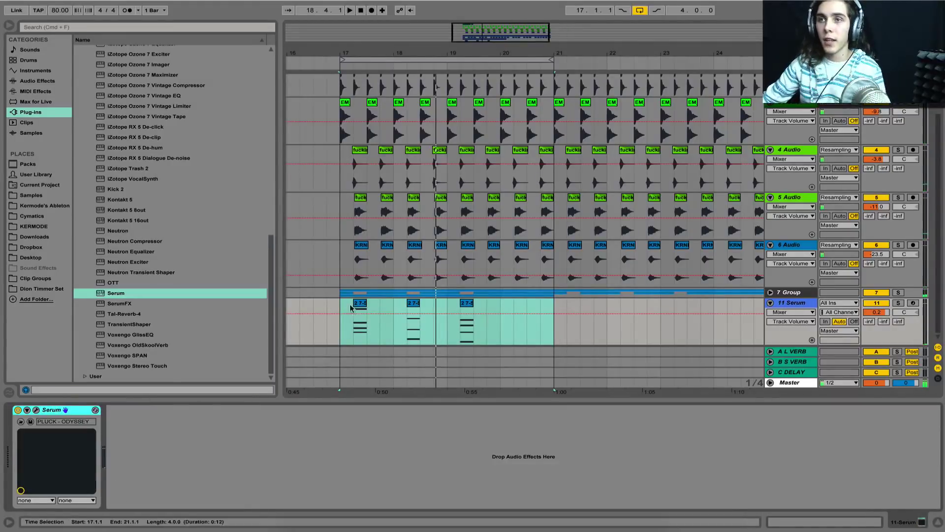
# Reset track 11's Serum to the Init preset and audition it from the chord clip at 17.2
pyautogui.click(356, 304)
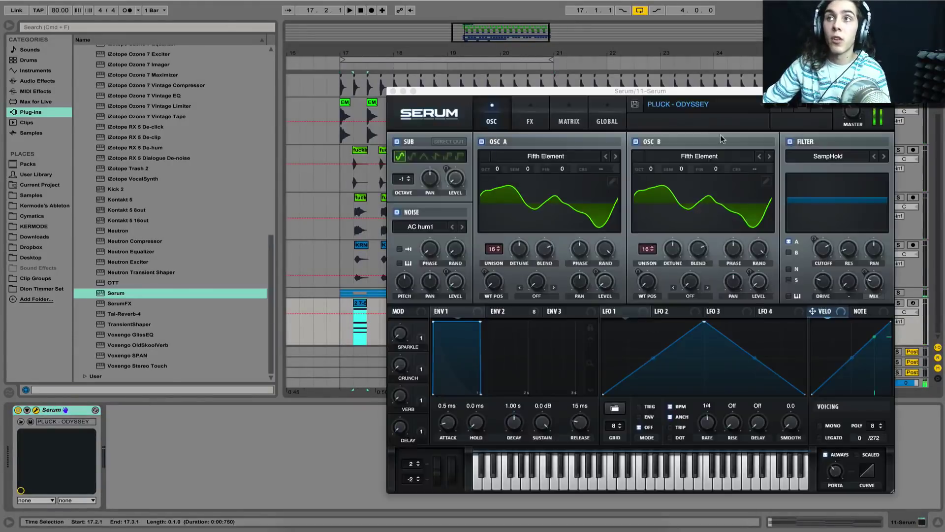
pyautogui.click(811, 112)
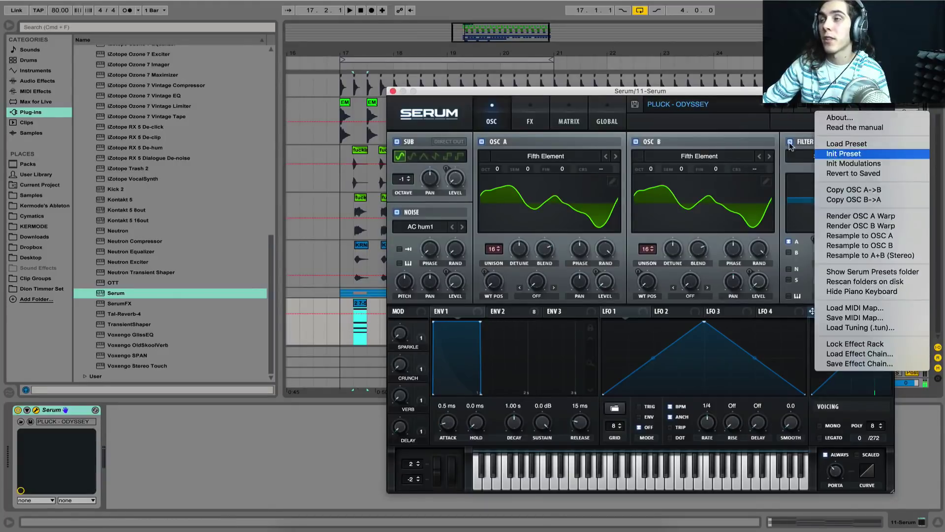
pyautogui.click(840, 155)
pyautogui.press('space')
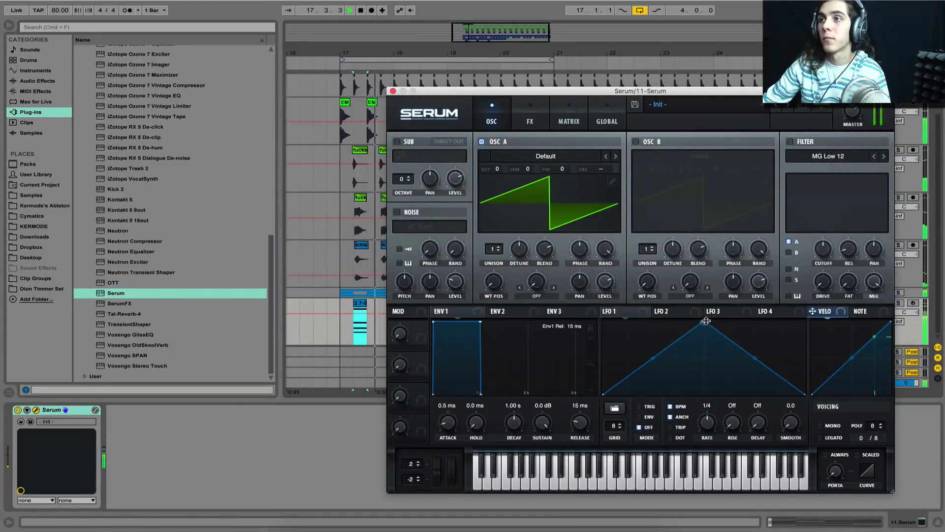
# Reshape Serum's LFO 1 into a rising ramp and assign it to oscillator A's level
pyautogui.moveTo(702, 344); pyautogui.dragTo(845, 274)
pyautogui.press('space')
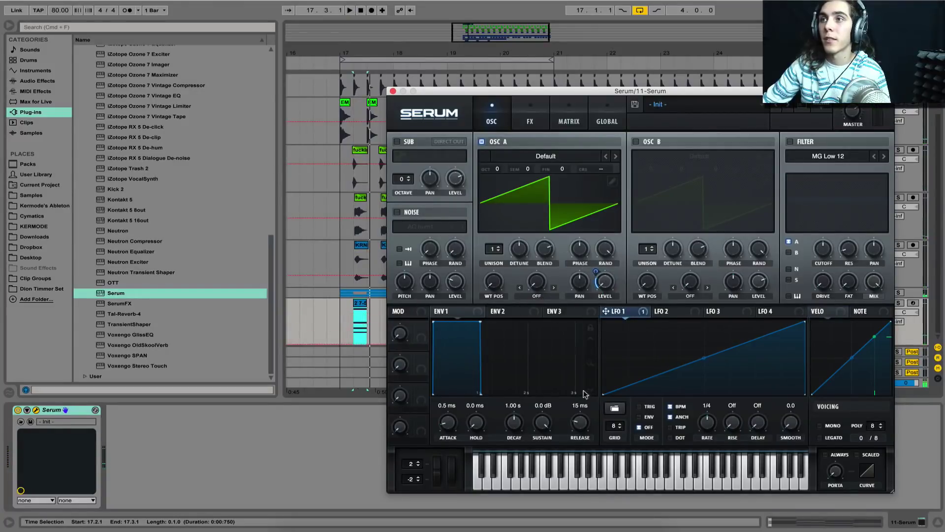
# With playback running, set LFO 1's modulation of oscillator A's level to 100 and the oscillator's unison to 16 voices
pyautogui.press('space')
pyautogui.moveTo(605, 281); pyautogui.dragTo(605, 196)
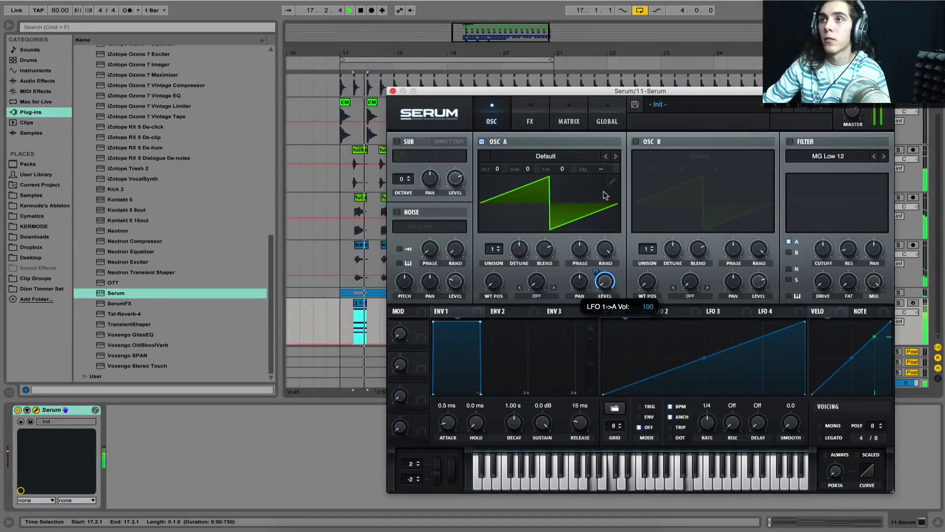
pyautogui.click(616, 157)
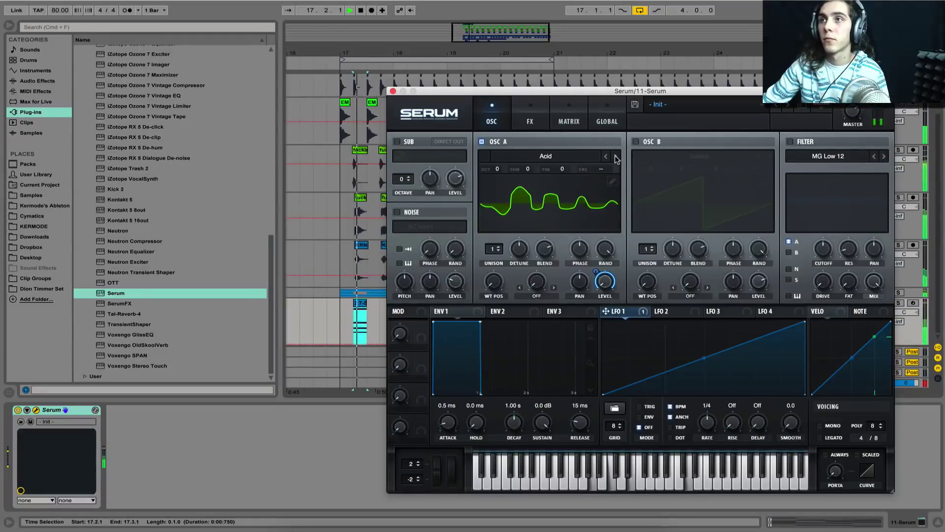
pyautogui.moveTo(493, 248); pyautogui.dragTo(563, 61)
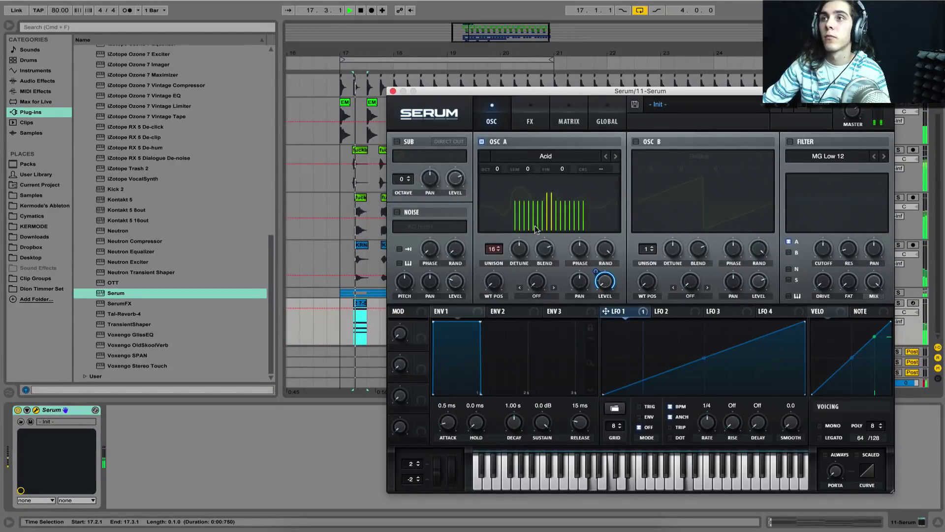
# Load the Analog_BD_Sin wavetable into oscillator A, set Serum's master volume to 48 %, and close Serum
pyautogui.click(616, 156)
pyautogui.click(615, 156)
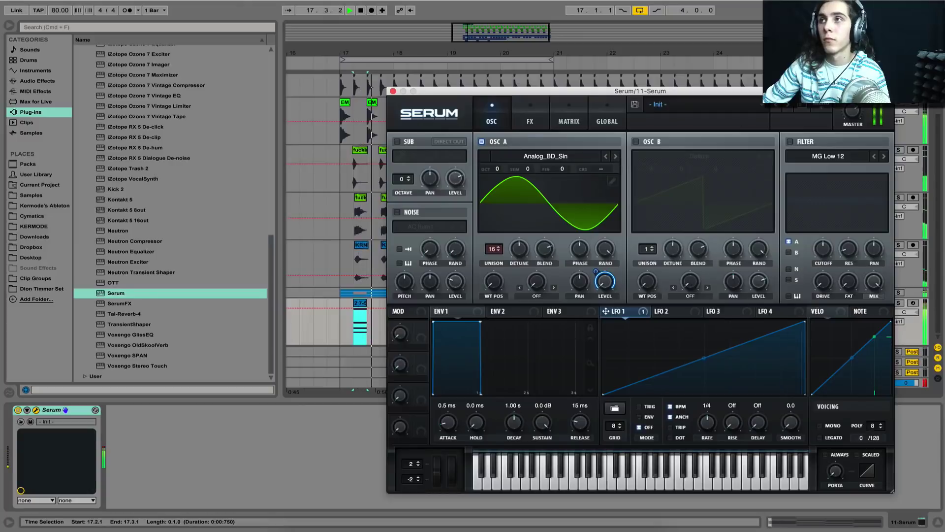
pyautogui.moveTo(853, 131)
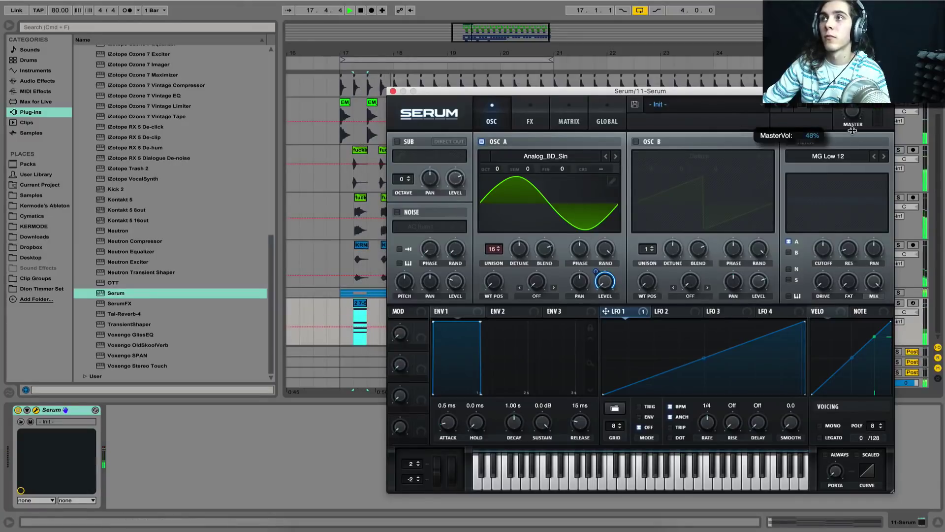
pyautogui.click(393, 91)
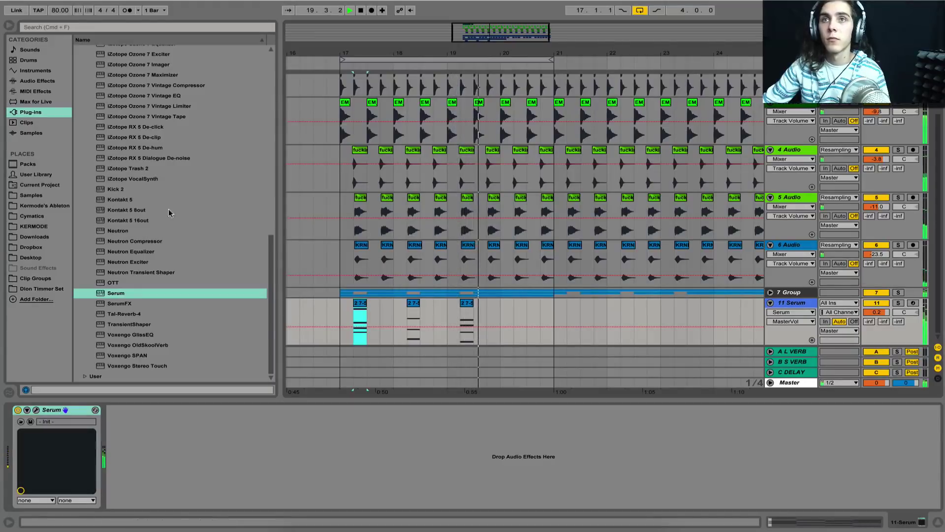
# Add a Saturator after Serum on track 11 with Soft Clip on and Drive at 36.0 dB
pyautogui.click(39, 81)
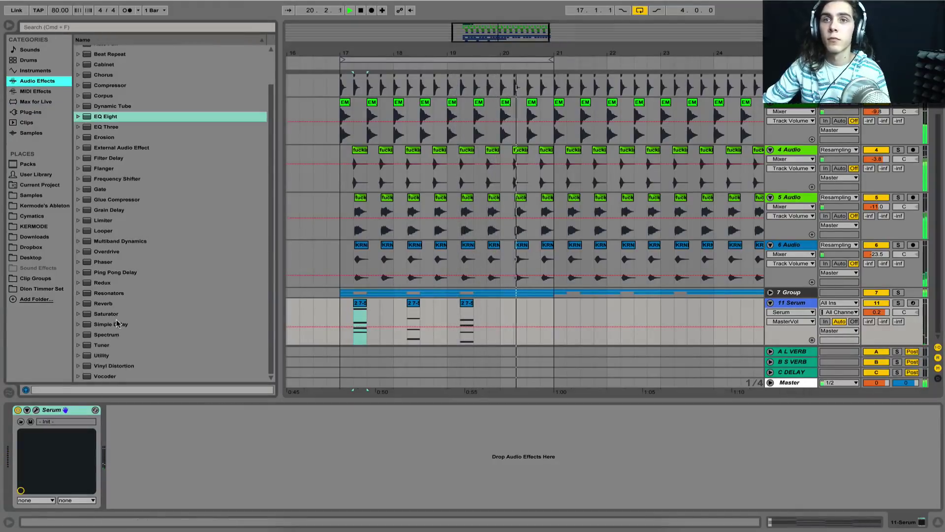
pyautogui.moveTo(112, 316); pyautogui.dragTo(94, 467)
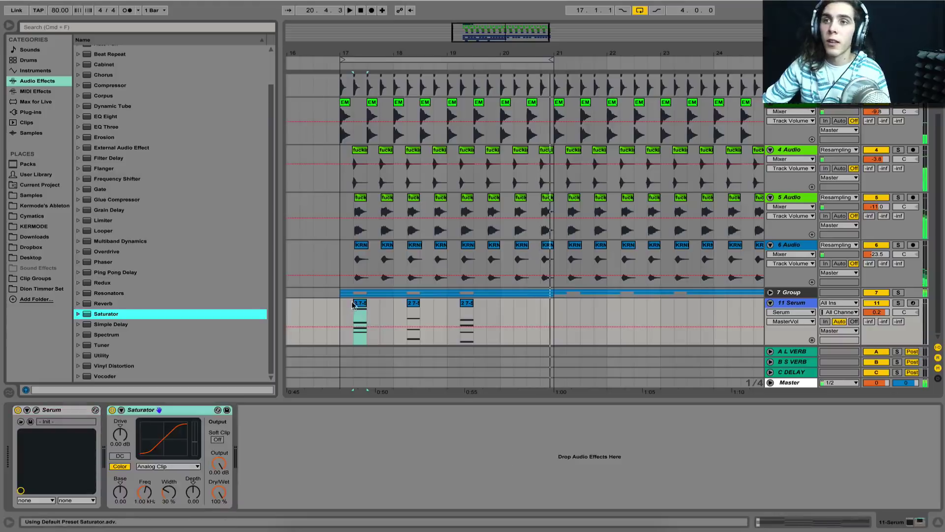
pyautogui.click(218, 440)
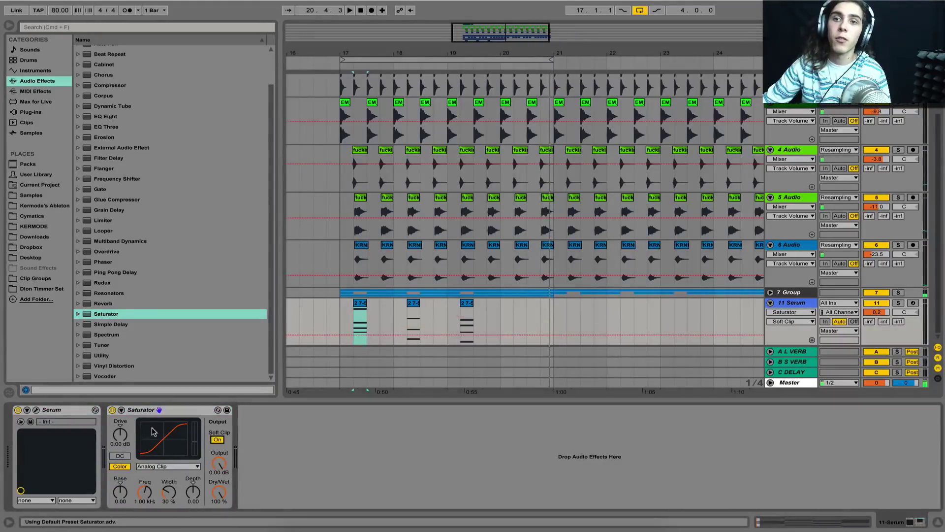
pyautogui.moveTo(121, 435); pyautogui.dragTo(144, 413)
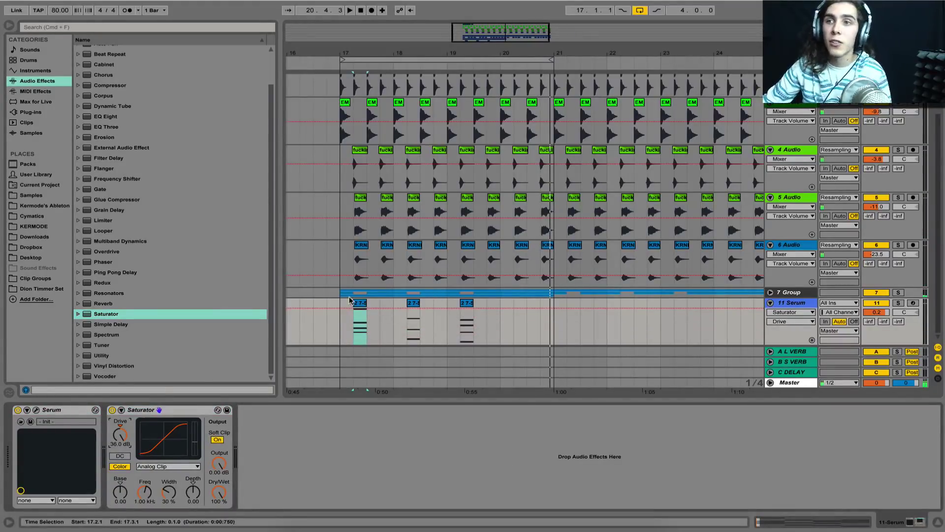
# Audition the chord from 17.2 and lower the Saturator's Drive to 20.0 dB
pyautogui.press('space')
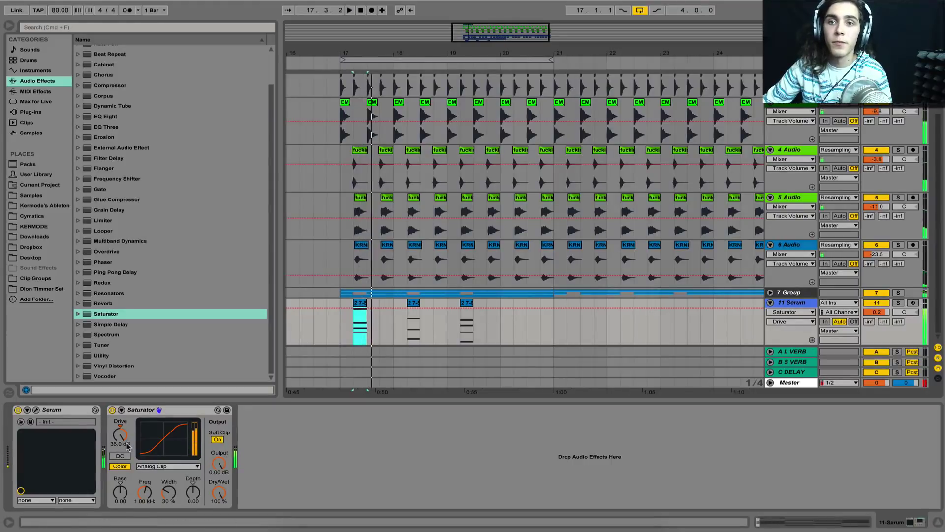
pyautogui.press('space')
pyautogui.press('space')
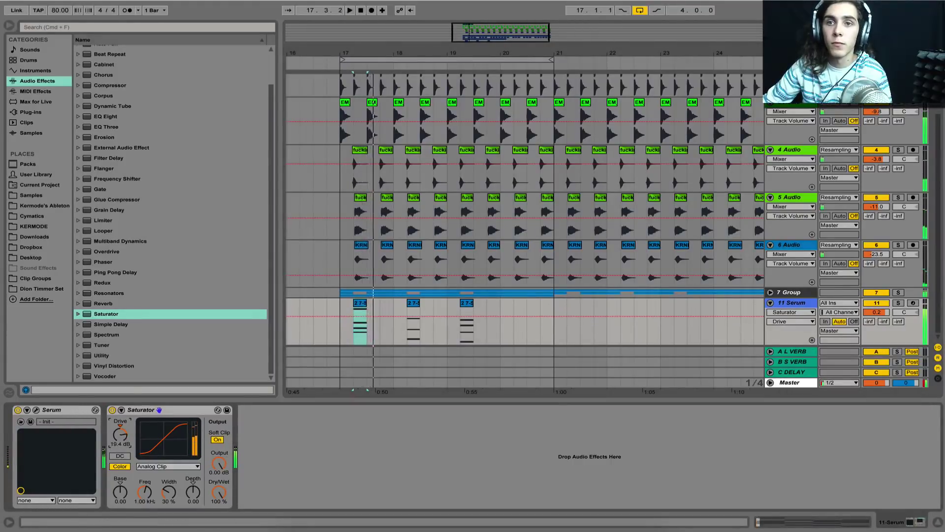
pyautogui.press('space')
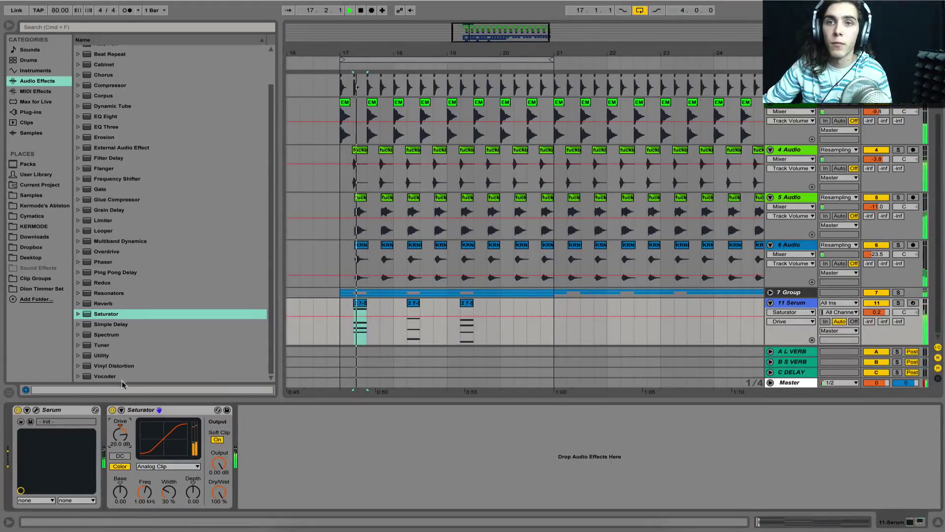
pyautogui.press('space')
pyautogui.press('space')
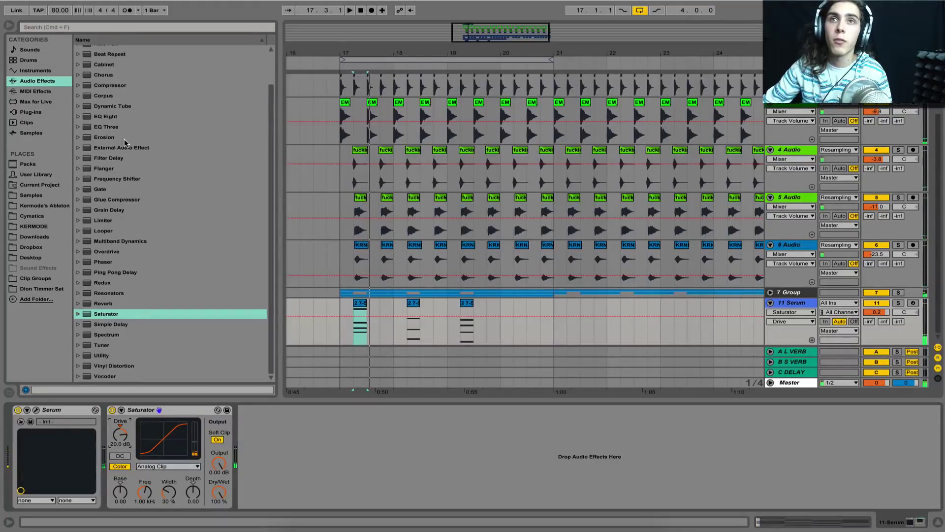
# Insert an Auto Filter between Serum and Saturator as a high-pass with the frequency at 19.9 kHz and a higher resonance, and audition it
pyautogui.scroll(3, 125, 142)
pyautogui.moveTo(118, 70); pyautogui.dragTo(112, 479)
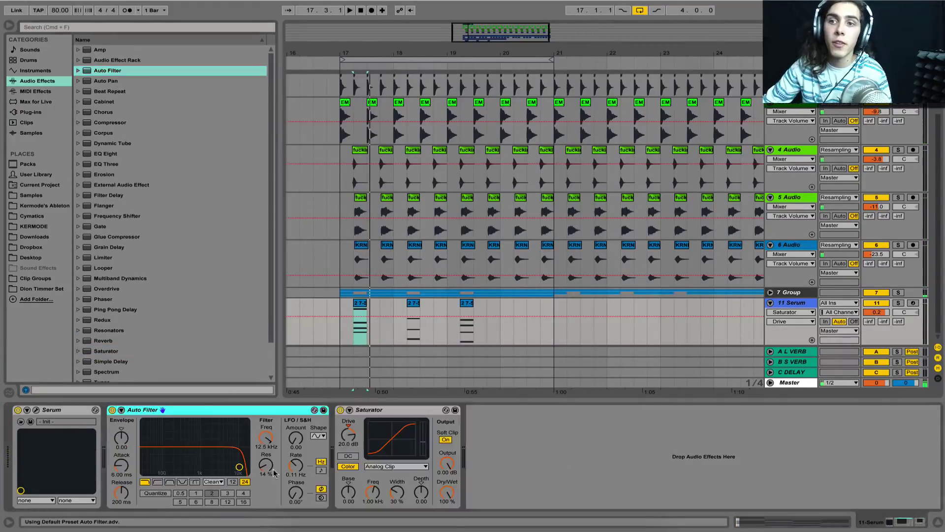
pyautogui.click(157, 481)
pyautogui.moveTo(262, 440); pyautogui.dragTo(262, 431)
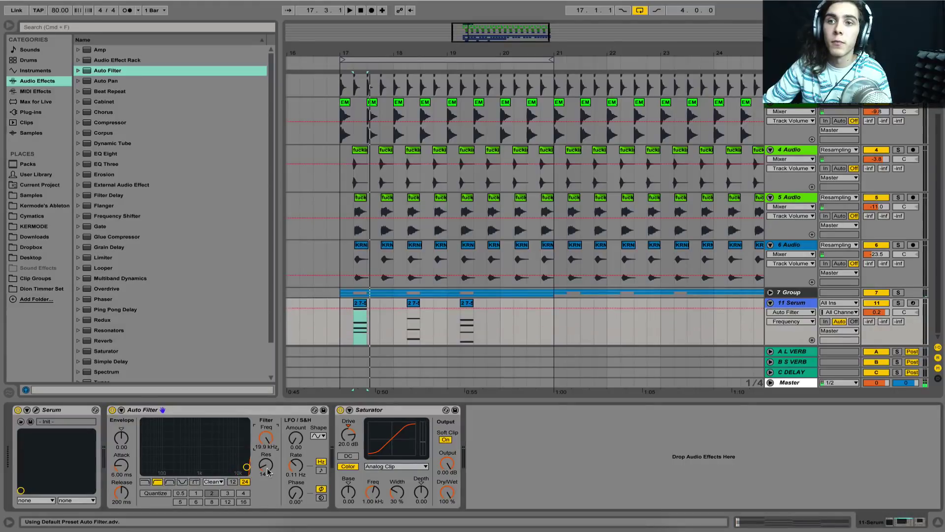
pyautogui.moveTo(267, 467)
pyautogui.mouseDown()
pyautogui.moveTo(266, 438)
pyautogui.moveTo(266, 498)
pyautogui.moveTo(266, 478)
pyautogui.mouseUp()
pyautogui.press('space')
pyautogui.press('space')
pyautogui.press('space')
pyautogui.press('space')
# Automate the Auto Filter's Frequency to fall across the 17.2 chord to 58.1 Hz, bending the slope near 532 Hz, with resonance at 56 %
pyautogui.moveTo(354, 325); pyautogui.dragTo(375, 339)
pyautogui.press('space')
pyautogui.press('space')
pyautogui.press('space')
pyautogui.press('space')
pyautogui.press('space')
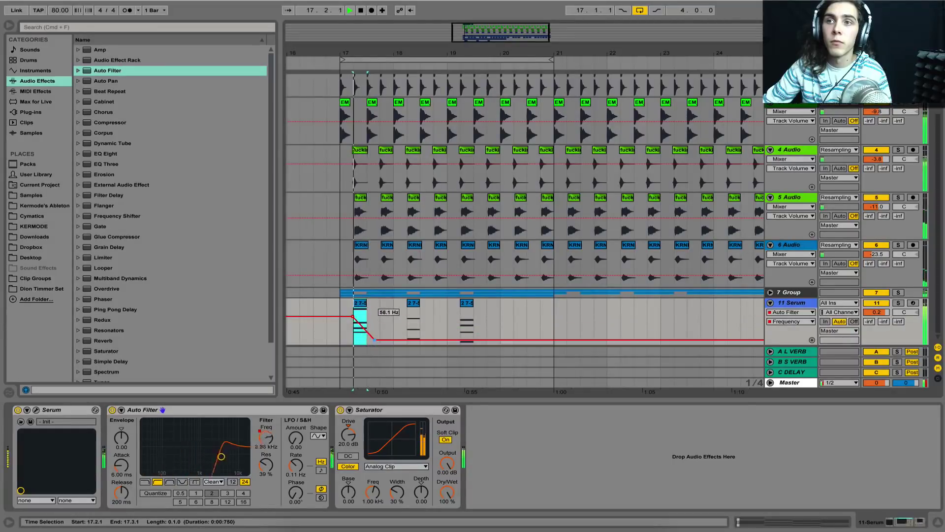
pyautogui.press('space')
pyautogui.press('space')
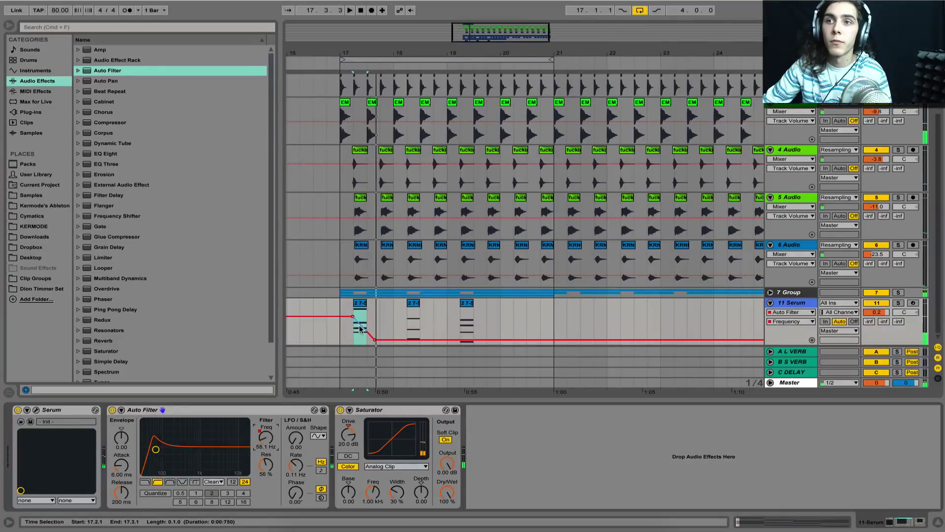
pyautogui.press('space')
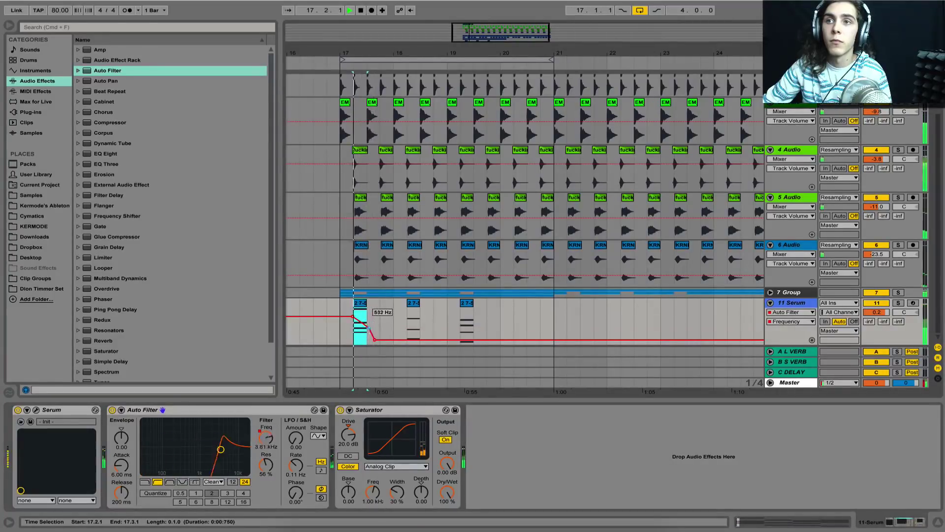
# Show the Auto Filter Frequency automation in its own lane and duplicate bar 17's curve three times, up to bar 21
pyautogui.click(812, 339)
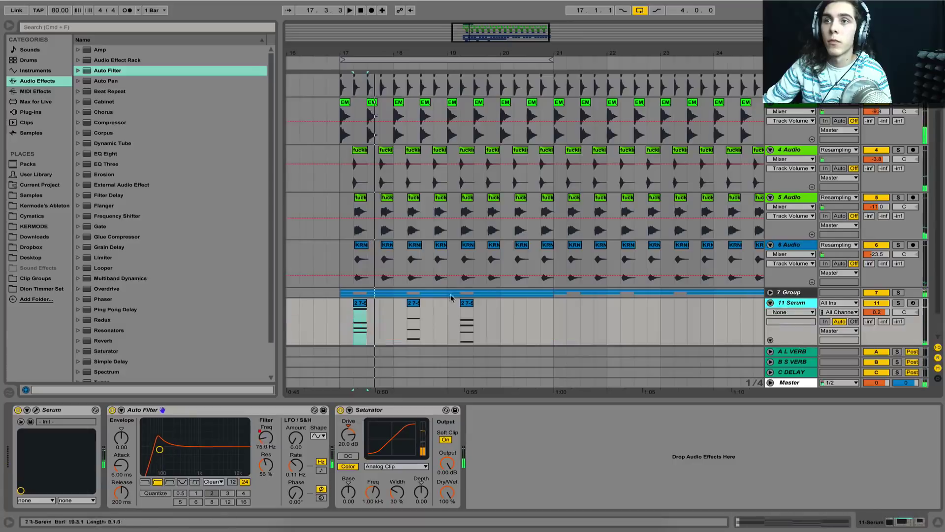
pyautogui.moveTo(344, 329); pyautogui.dragTo(396, 332)
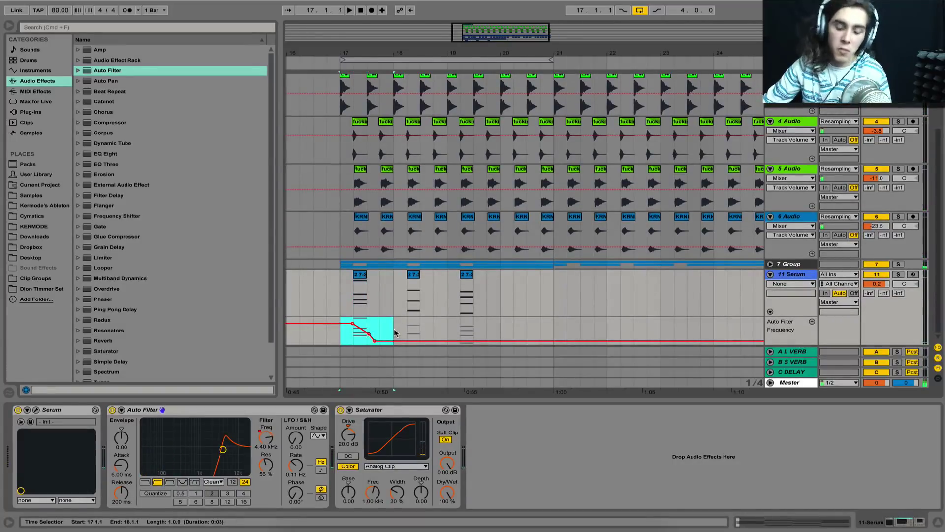
pyautogui.hotkey('ctrl', 'd')
pyautogui.hotkey('ctrl', 'd')
pyautogui.hotkey('ctrl', 'd')
# Set track 11's volume to -11.0 dB while auditioning the loop from before bar 17
pyautogui.press('space')
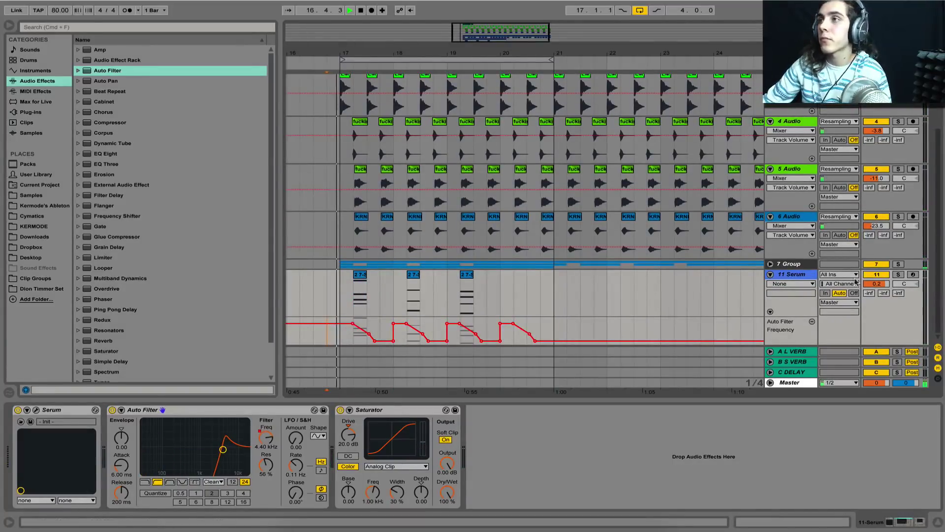
pyautogui.moveTo(883, 288); pyautogui.dragTo(883, 299)
pyautogui.press('space')
pyautogui.press('space')
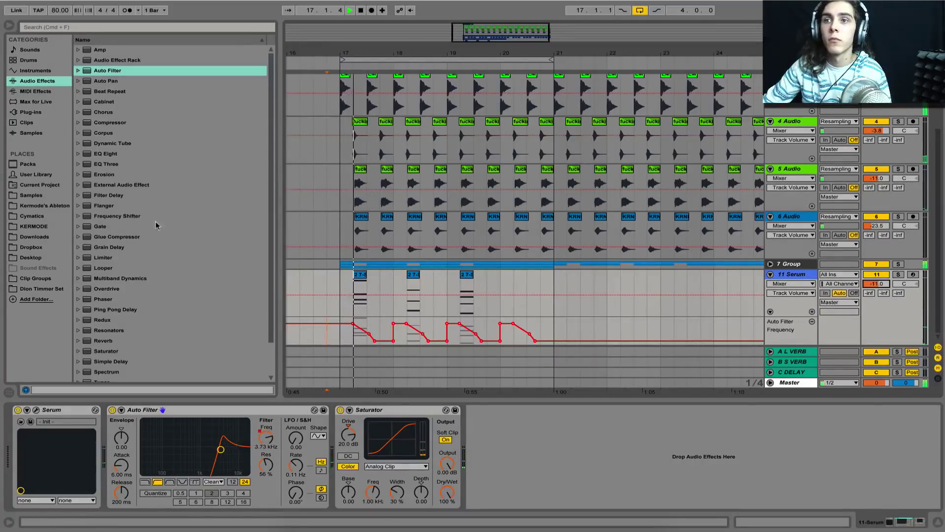
# Automate the Saturator's Dry/Wet to drop to 0.00 % across the 17.2 chord, and raise track 11's volume to -7.2 dB
pyautogui.moveTo(446, 492); pyautogui.dragTo(447, 494)
pyautogui.press('space')
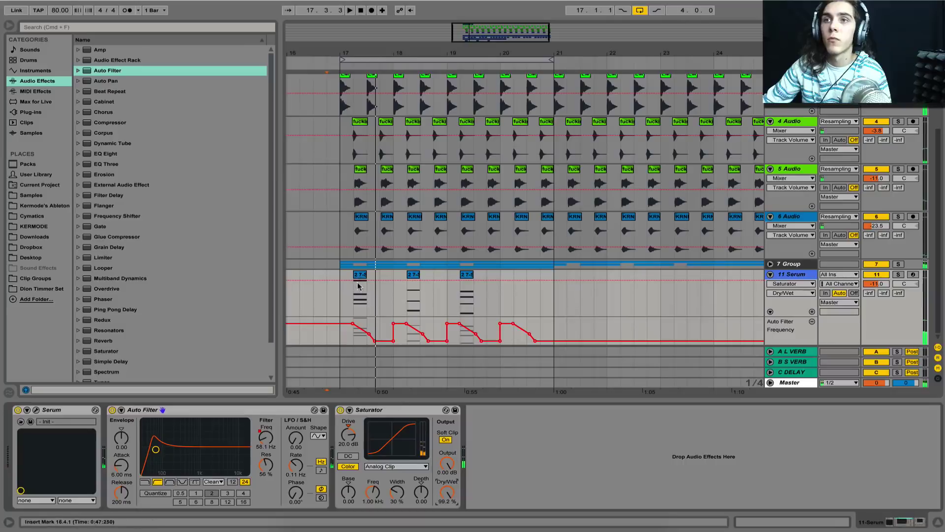
pyautogui.click(359, 282)
pyautogui.moveTo(370, 282); pyautogui.dragTo(366, 315)
pyautogui.press('space')
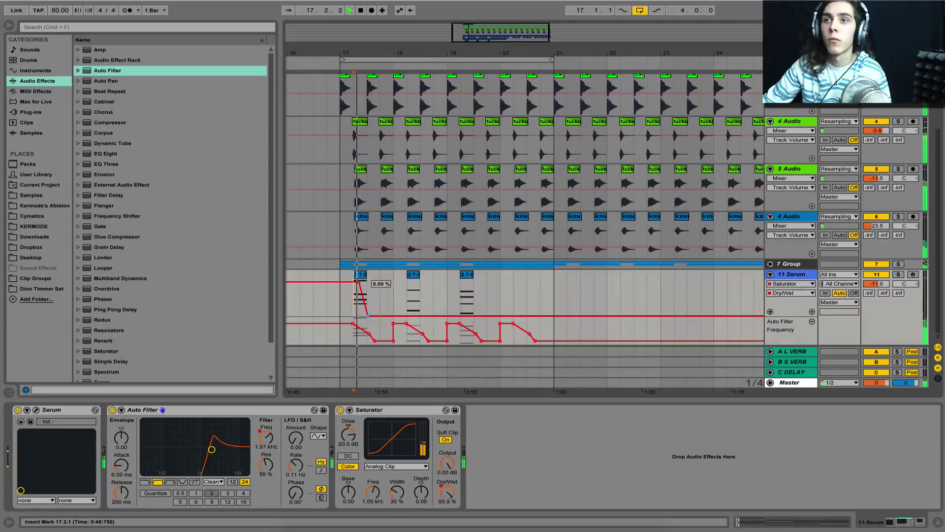
pyautogui.moveTo(876, 284); pyautogui.dragTo(876, 276)
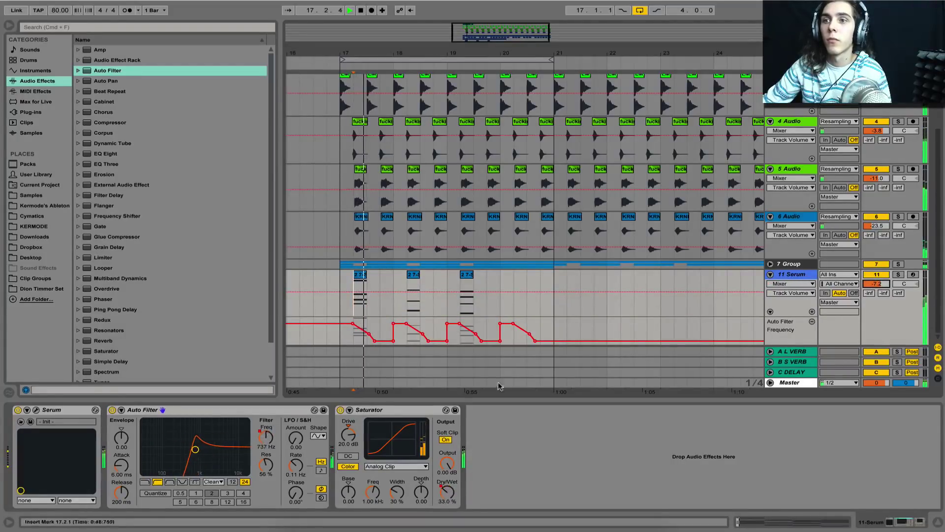
pyautogui.press('space')
# Automate the Saturator's Drive to fall to -7.64 dB across the 17.2 chord, and raise track 11's volume to -1.0 dB
pyautogui.click(348, 435)
pyautogui.click(359, 289)
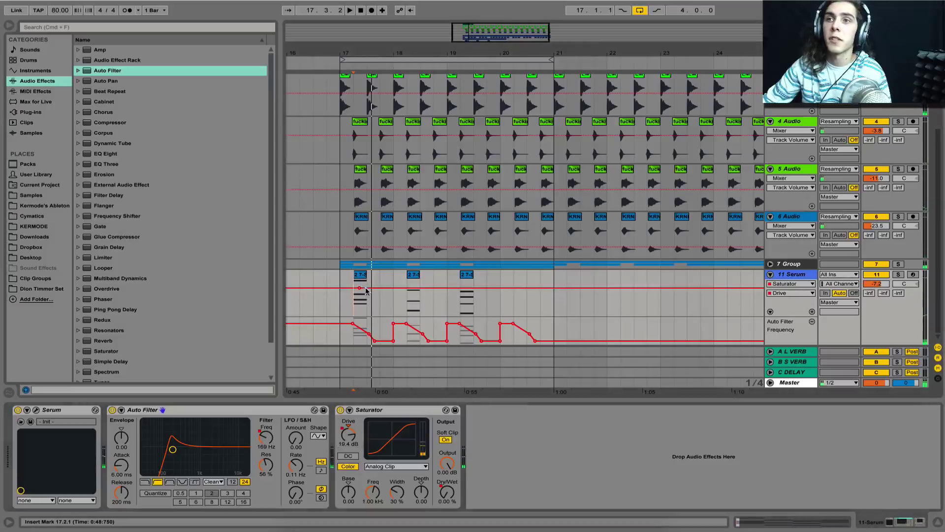
pyautogui.moveTo(370, 288); pyautogui.dragTo(371, 302)
pyautogui.press('space')
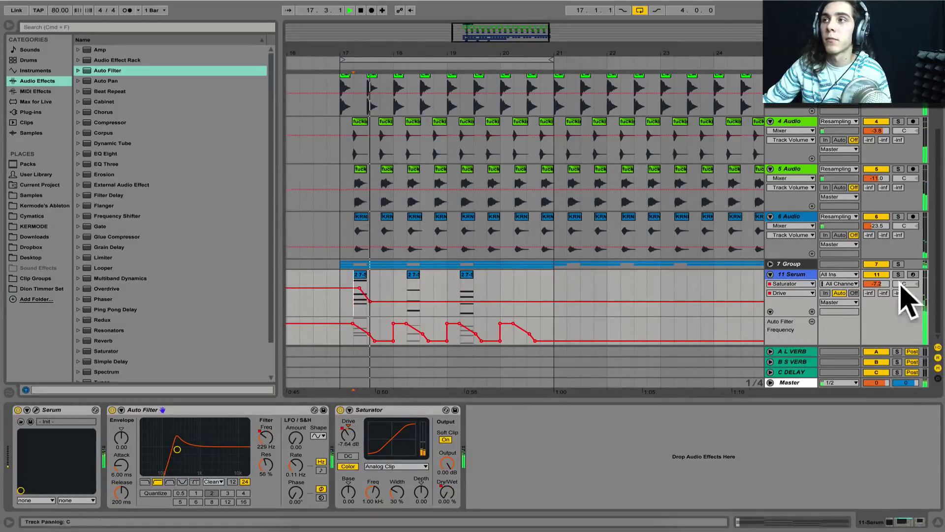
pyautogui.moveTo(876, 284); pyautogui.dragTo(876, 273)
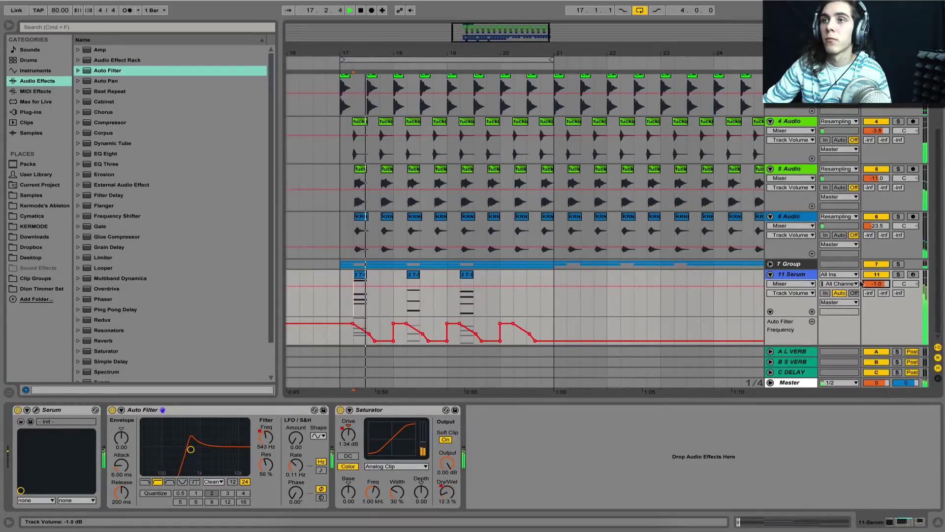
# Give Track Volume its own lane and duplicate bar 17 of the Track Volume and Auto Filter Frequency lanes up to bar 21
pyautogui.click(812, 312)
pyautogui.click(336, 332)
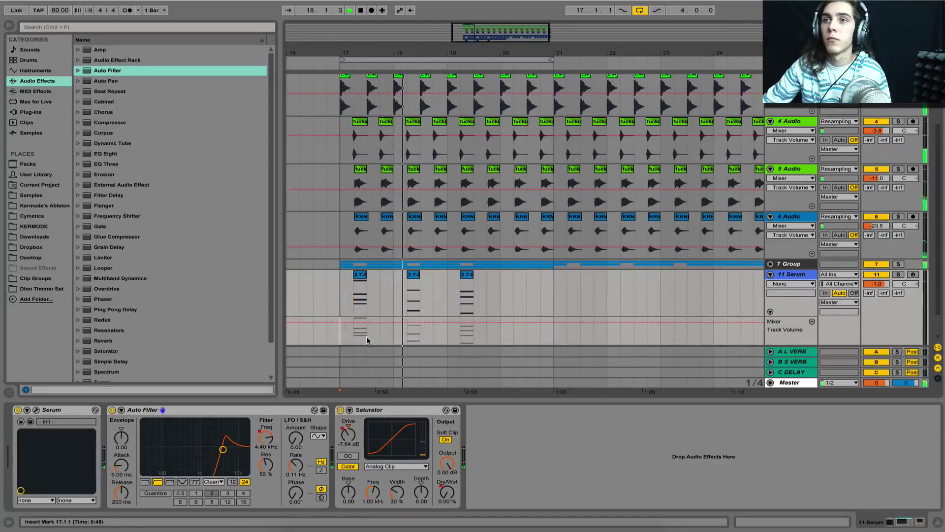
pyautogui.moveTo(366, 336); pyautogui.dragTo(396, 349)
pyautogui.press('space')
pyautogui.press('space')
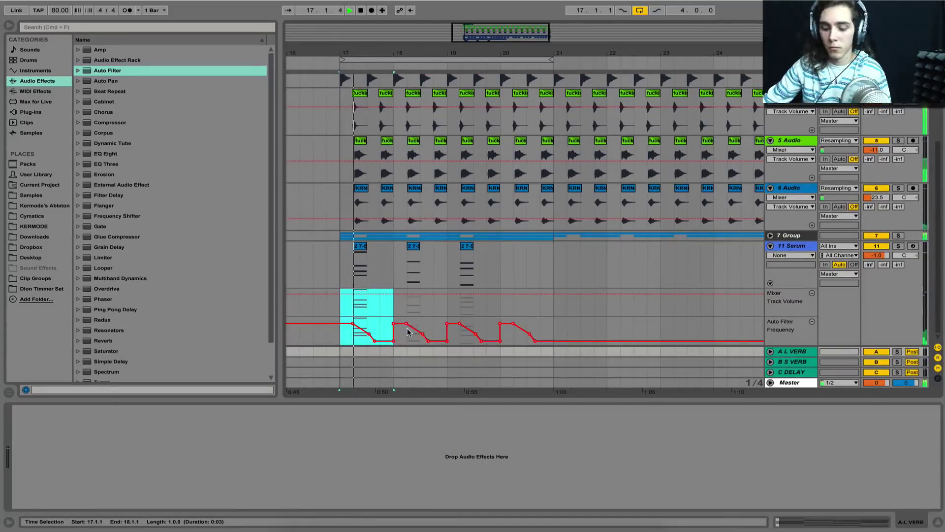
pyautogui.press('Right')
pyautogui.press('Right')
pyautogui.press('Right')
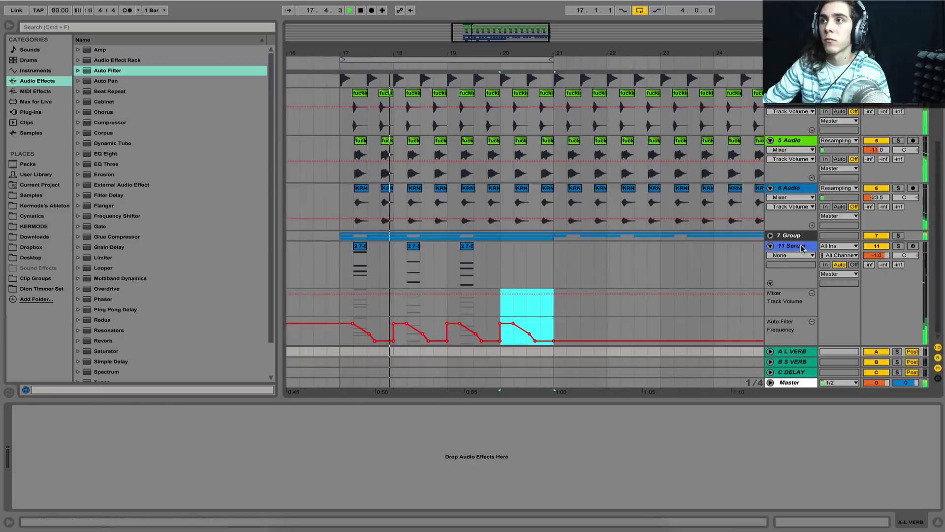
# Show track 11's Saturator Drive automation in its own lane and duplicate bar 17's curve three times, up to bar 21
pyautogui.click(802, 248)
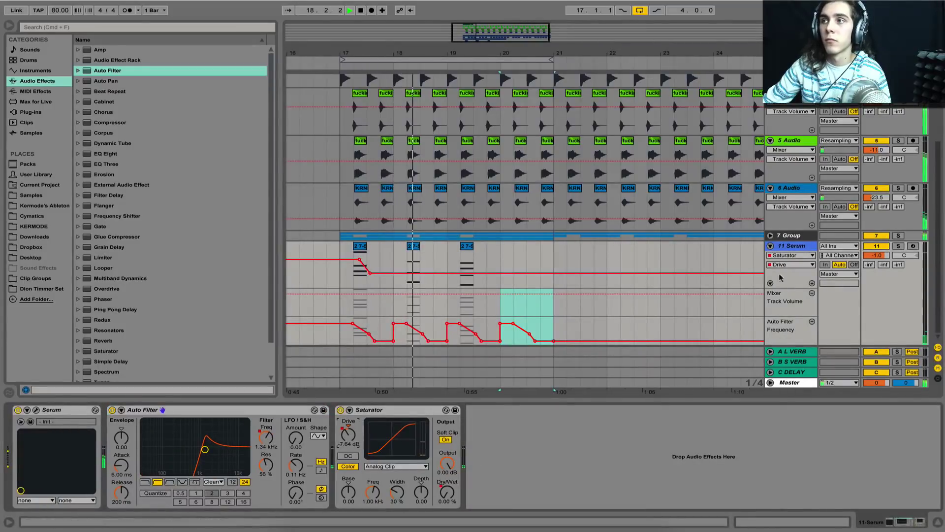
pyautogui.click(812, 283)
pyautogui.moveTo(341, 305); pyautogui.dragTo(397, 297)
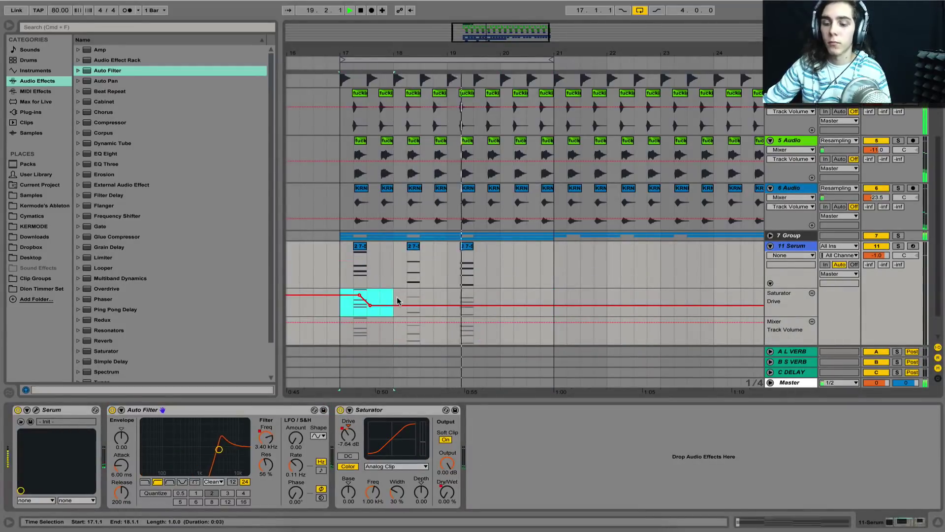
pyautogui.press('super+d')
pyautogui.press('super+d')
pyautogui.press('super+d')
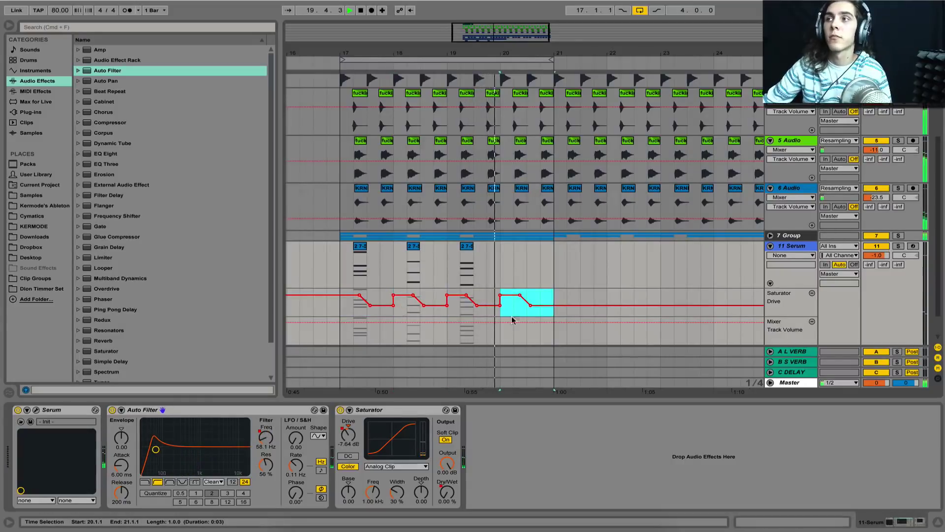
# Add a Limiter after track 11's Saturator and set its Gain to 16.7 dB and Ceiling to 0.00 dB
pyautogui.click(771, 245)
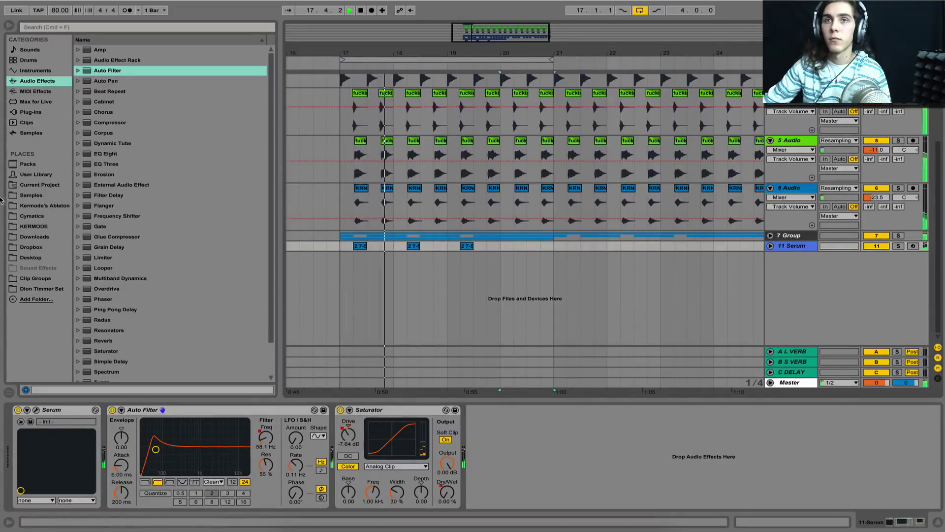
pyautogui.moveTo(103, 257); pyautogui.dragTo(522, 463)
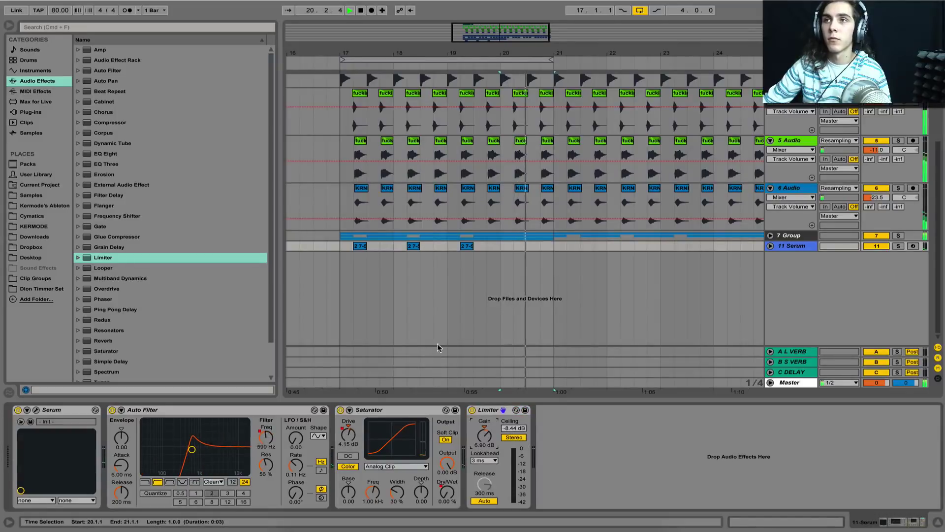
pyautogui.click(358, 246)
pyautogui.press('space')
pyautogui.press('space')
pyautogui.moveTo(513, 428)
pyautogui.mouseDown()
pyautogui.moveTo(513, 442)
pyautogui.moveTo(484, 420)
pyautogui.moveTo(512, 412)
pyautogui.moveTo(513, 420)
pyautogui.mouseUp()
pyautogui.press('space')
pyautogui.press('space')
pyautogui.press('space')
pyautogui.press('space')
pyautogui.press('space')
pyautogui.press('space')
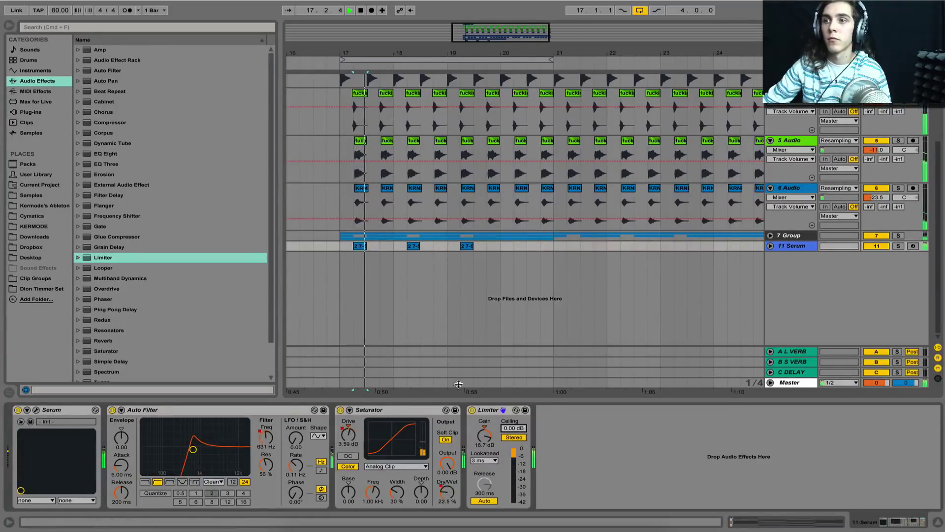
# Play the loop from bar 17 and examine track 11's Auto Filter Frequency automation over the chords
pyautogui.click(341, 248)
pyautogui.press('space')
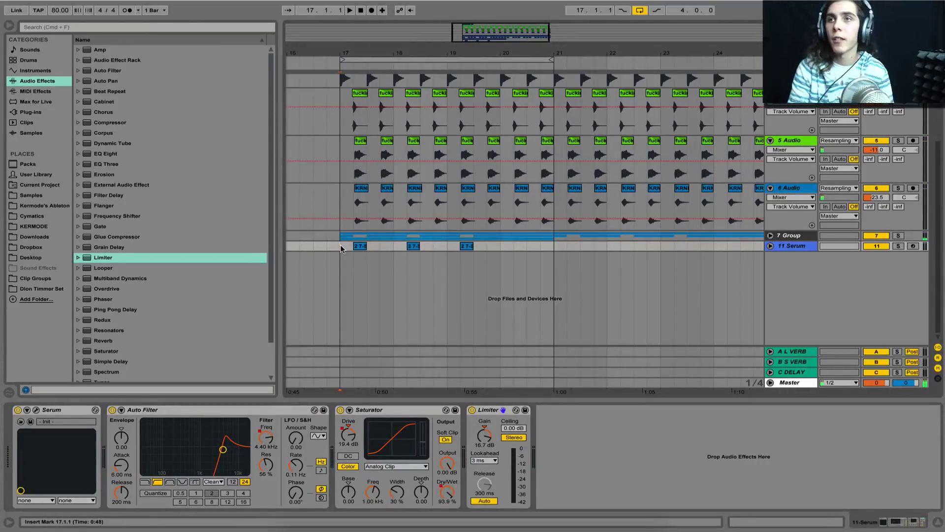
pyautogui.press('space')
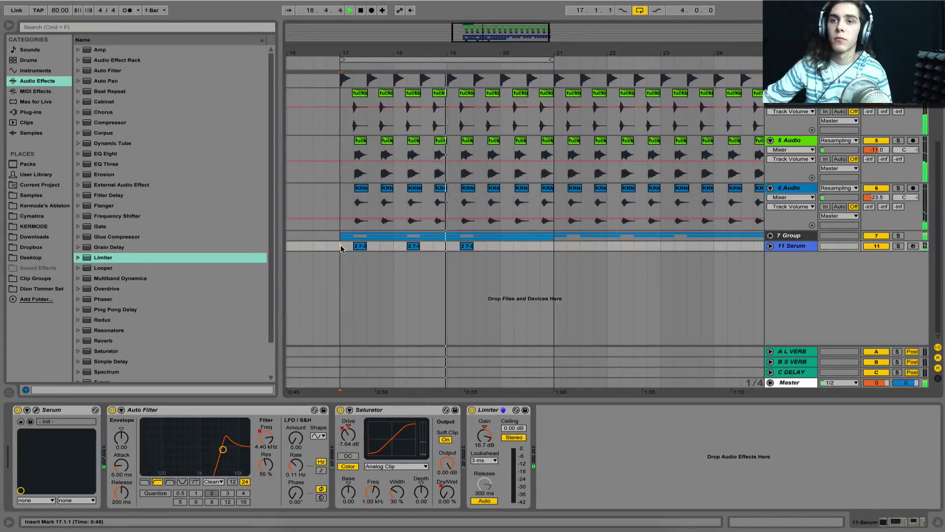
pyautogui.rightClick(267, 433)
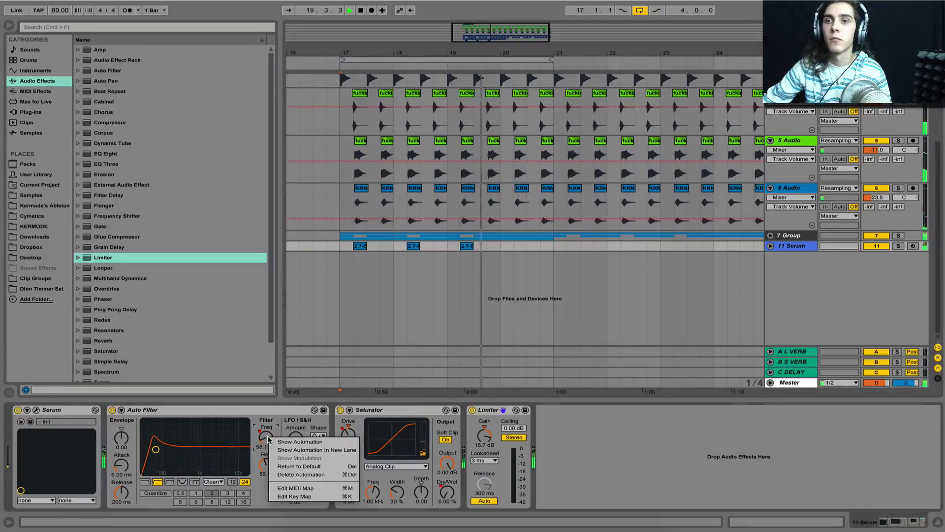
pyautogui.click(290, 438)
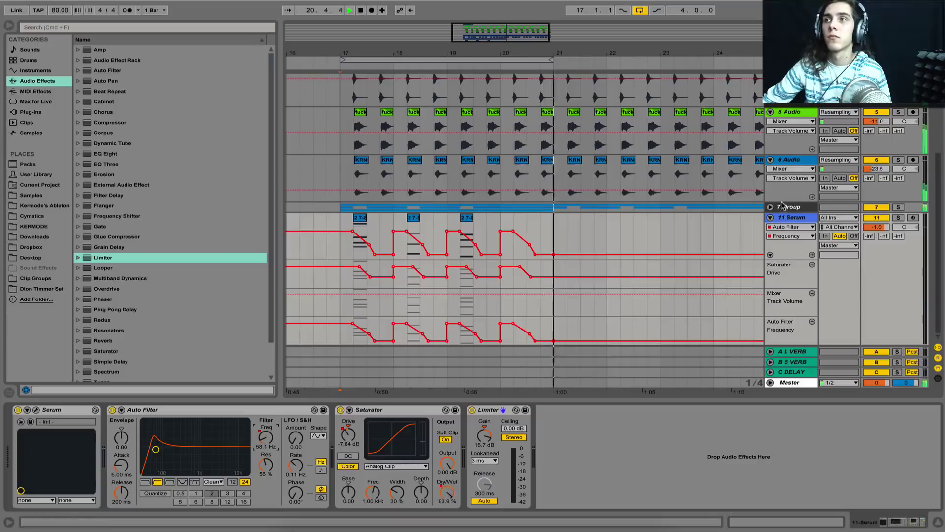
pyautogui.click(771, 217)
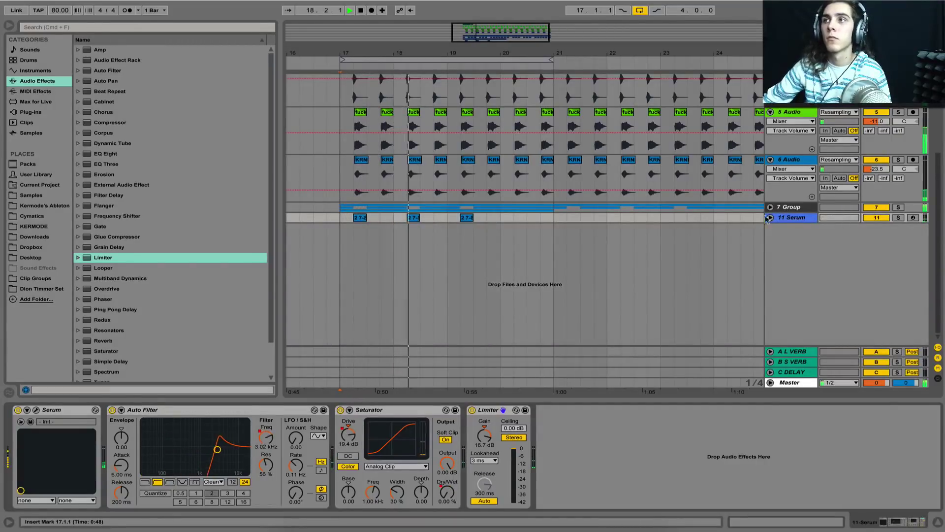
pyautogui.press('space')
# Add a new audio track below track 11, search for "tom" and open the Drums > Toms folder in Kermode's Ableton
pyautogui.press('super+t')
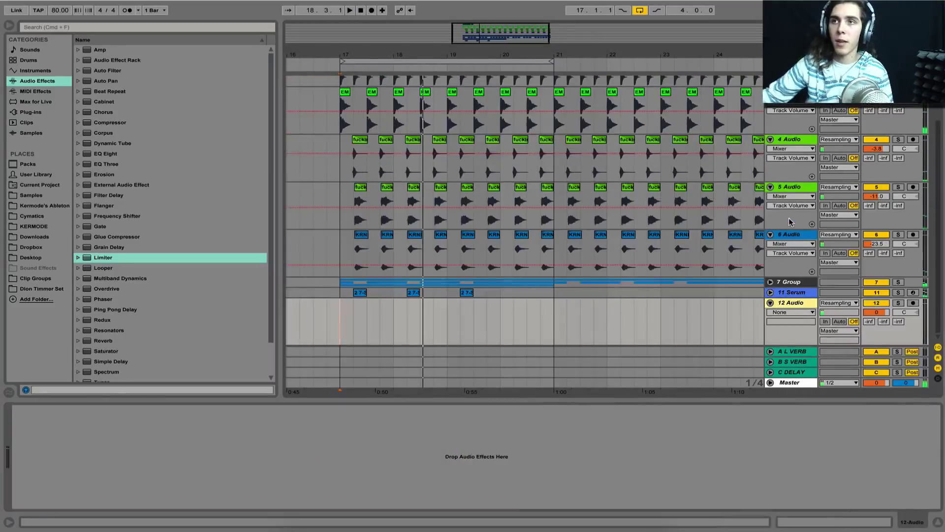
pyautogui.click(45, 70)
pyautogui.click(83, 25)
pyautogui.write('tom')
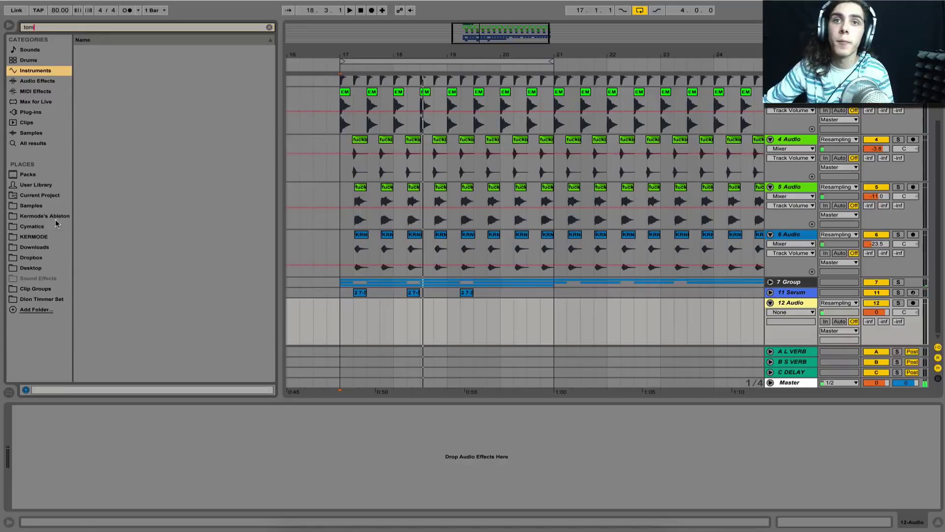
pyautogui.click(55, 219)
pyautogui.click(78, 60)
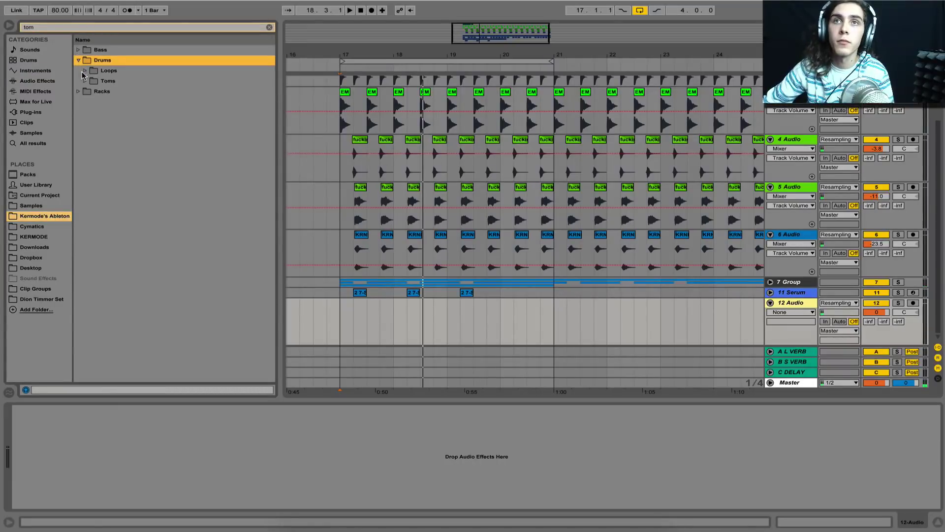
pyautogui.click(85, 80)
# Preview several tom samples and place Kermode Tom 1.wav at 17.2 on track 12
pyautogui.click(106, 111)
pyautogui.click(141, 172)
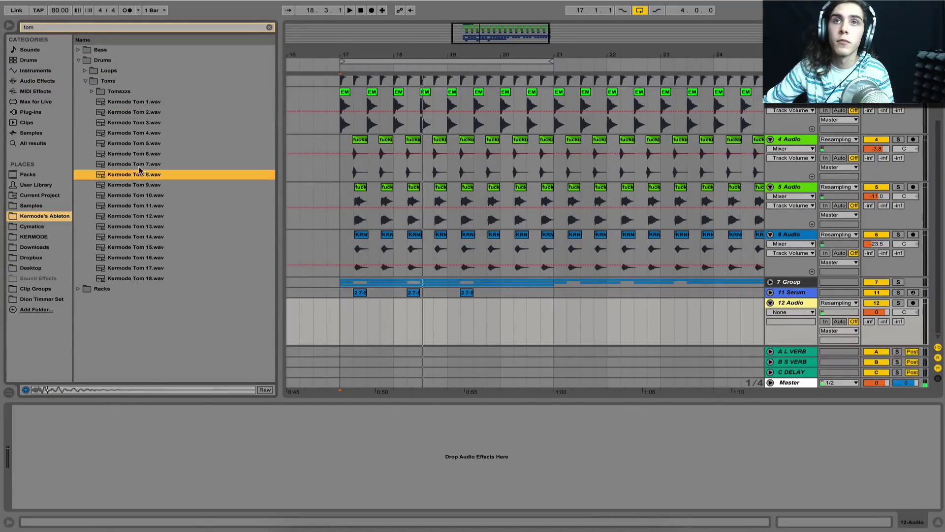
pyautogui.click(134, 120)
pyautogui.click(134, 104)
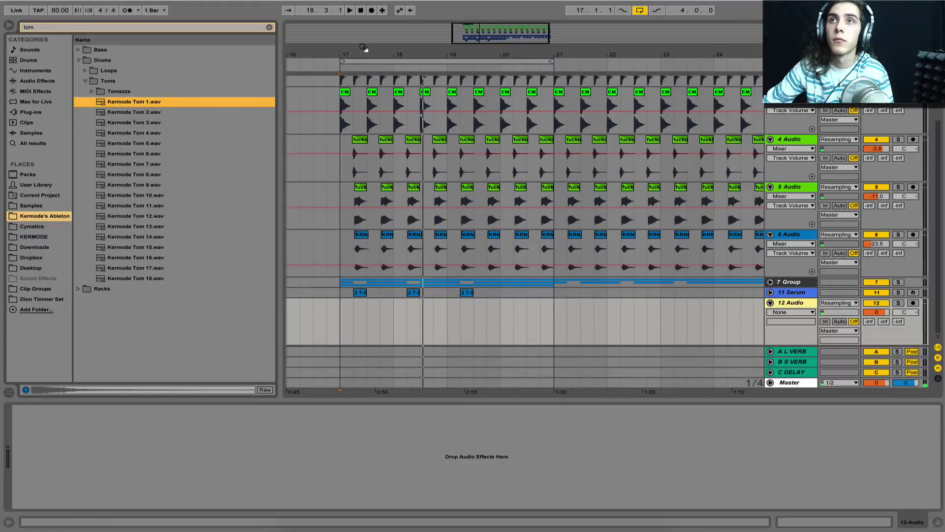
pyautogui.moveTo(364, 52); pyautogui.dragTo(364, 73)
pyautogui.moveTo(146, 101); pyautogui.dragTo(358, 323)
# Preview the other Kermode Tom samples in the Toms folder to compare their sounds
pyautogui.click(152, 130)
pyautogui.click(151, 123)
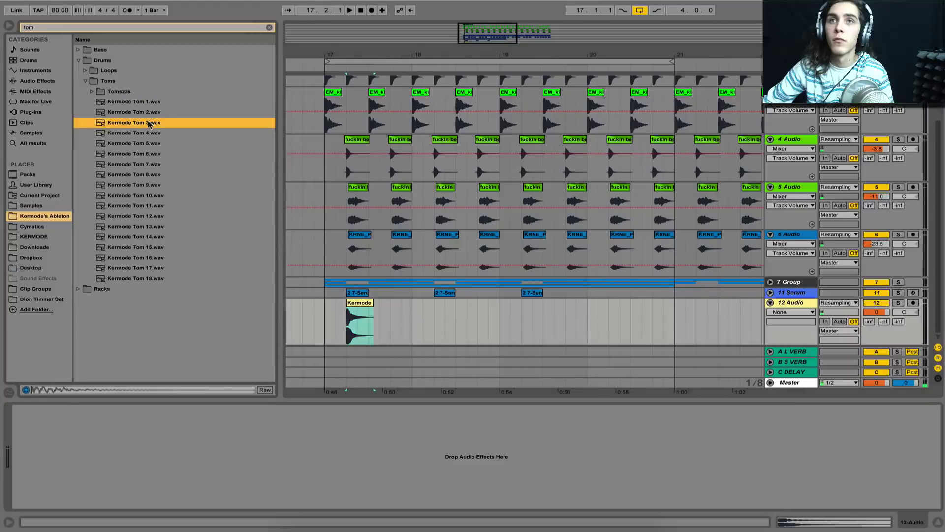
pyautogui.click(147, 143)
pyautogui.press('Down')
pyautogui.press('Down')
pyautogui.press('Down')
pyautogui.press('Down')
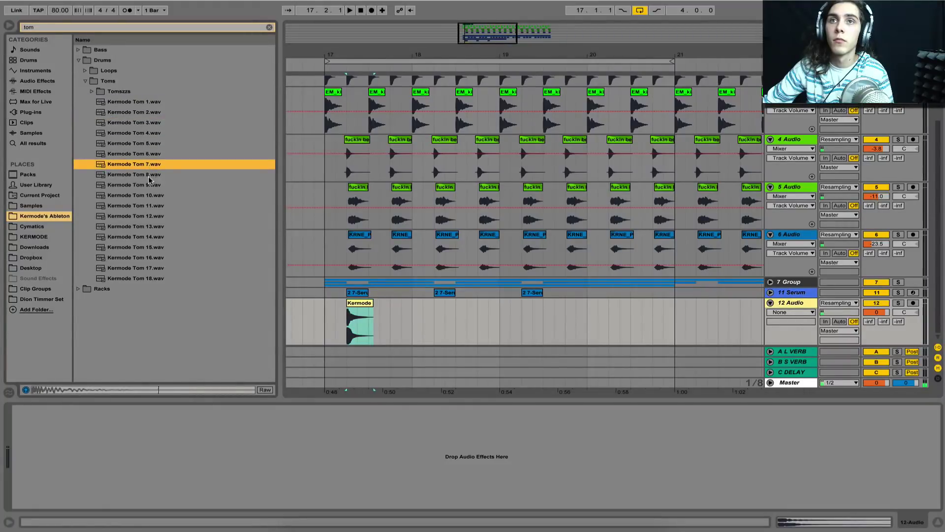
pyautogui.click(148, 132)
pyautogui.click(147, 122)
pyautogui.click(146, 113)
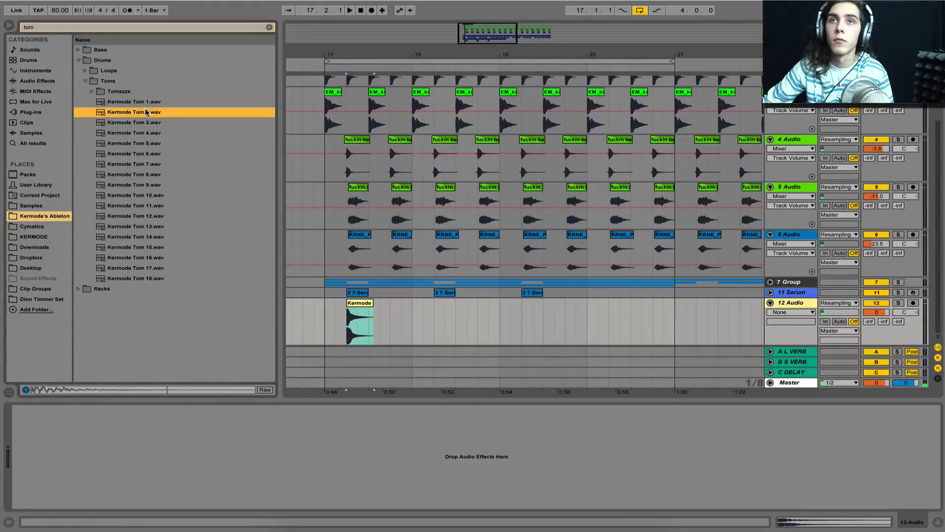
pyautogui.click(143, 174)
pyautogui.click(145, 196)
pyautogui.click(147, 206)
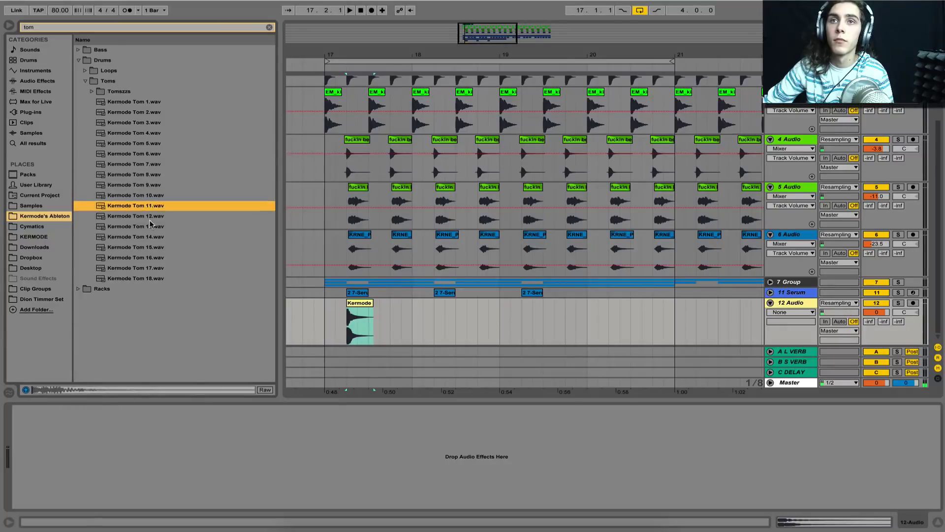
pyautogui.click(151, 226)
pyautogui.click(152, 246)
pyautogui.click(152, 257)
pyautogui.click(154, 267)
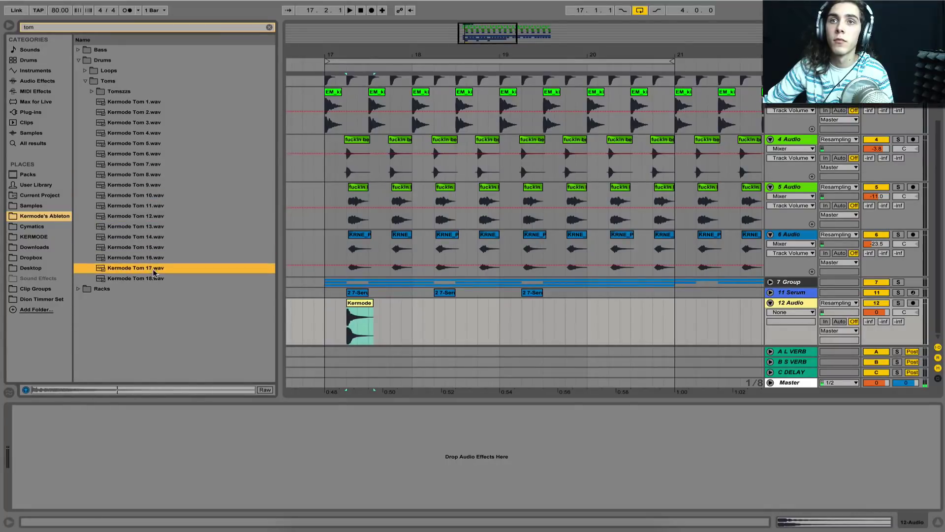
pyautogui.click(153, 278)
pyautogui.click(132, 154)
pyautogui.click(137, 132)
pyautogui.click(139, 112)
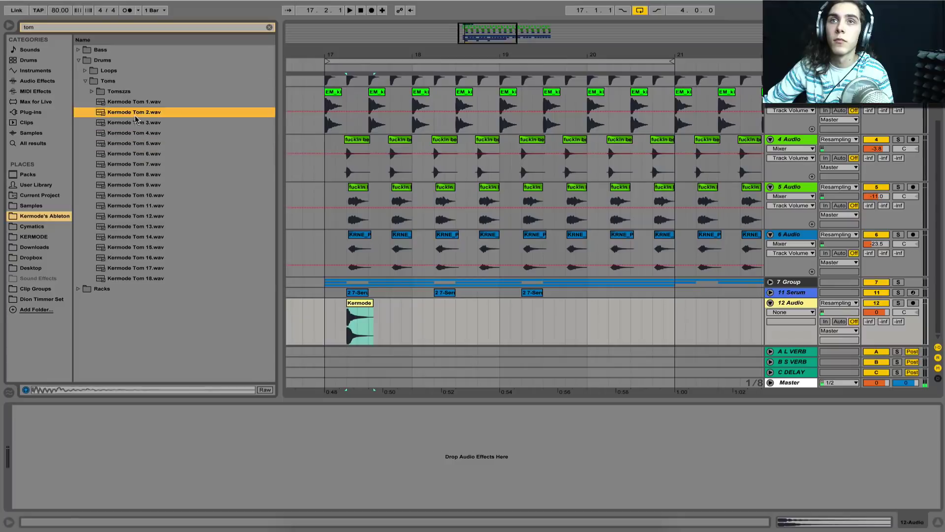
pyautogui.click(140, 123)
# Place a second copy of the tom clip at 17.2.4 on track 12 and play it with the beat
pyautogui.click(350, 305)
pyautogui.press('space')
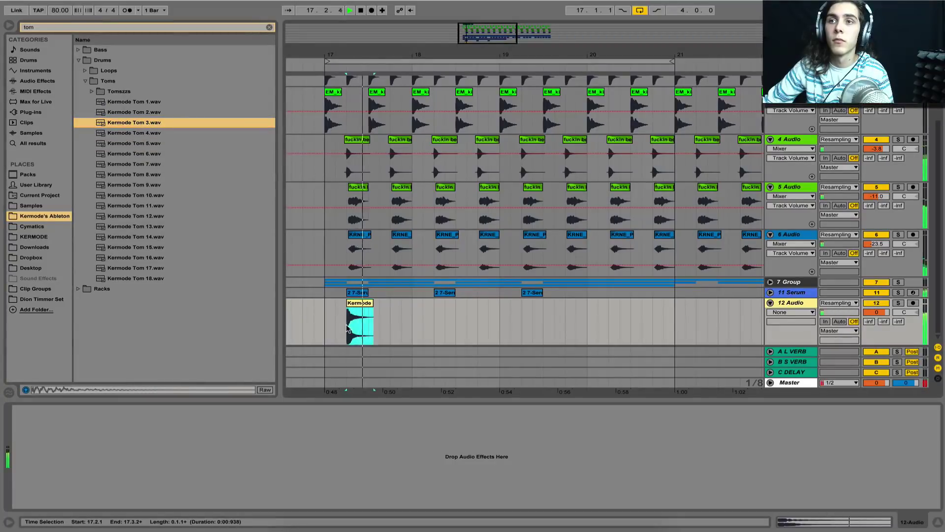
pyautogui.press('space')
pyautogui.moveTo(358, 325); pyautogui.dragTo(350, 323)
pyautogui.moveTo(348, 55); pyautogui.dragTo(353, 81)
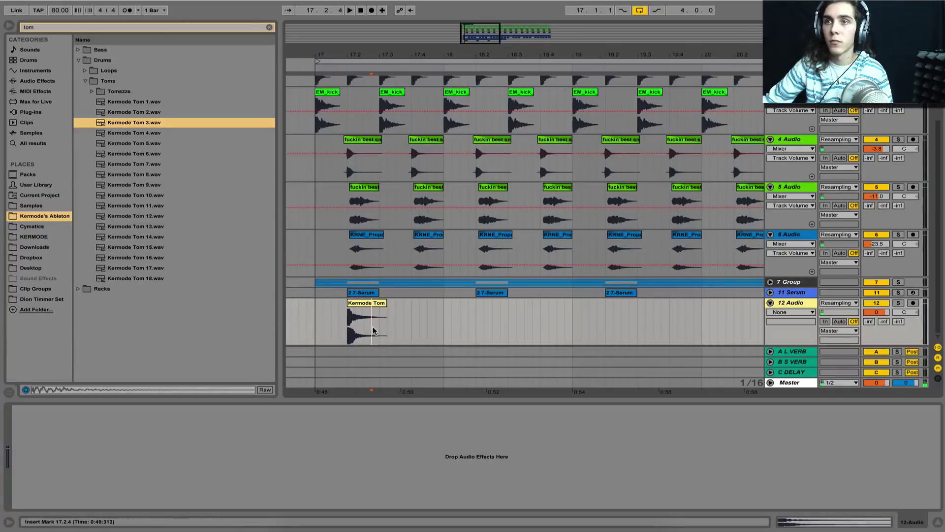
pyautogui.hotkey('ctrl', 'd')
pyautogui.press('space')
pyautogui.click(314, 310)
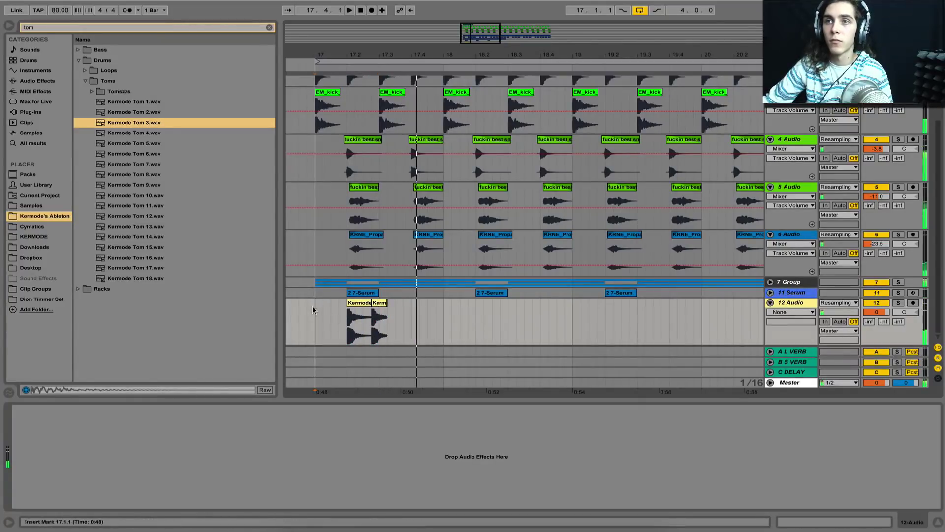
# Lower track 12's volume to -10.3 dB and cut the tom hits to span only 17.2.3 to 17.3.1
pyautogui.moveTo(876, 312); pyautogui.dragTo(876, 332)
pyautogui.moveTo(355, 315); pyautogui.dragTo(398, 315)
pyautogui.press('space')
pyautogui.click(347, 312)
pyautogui.press('space')
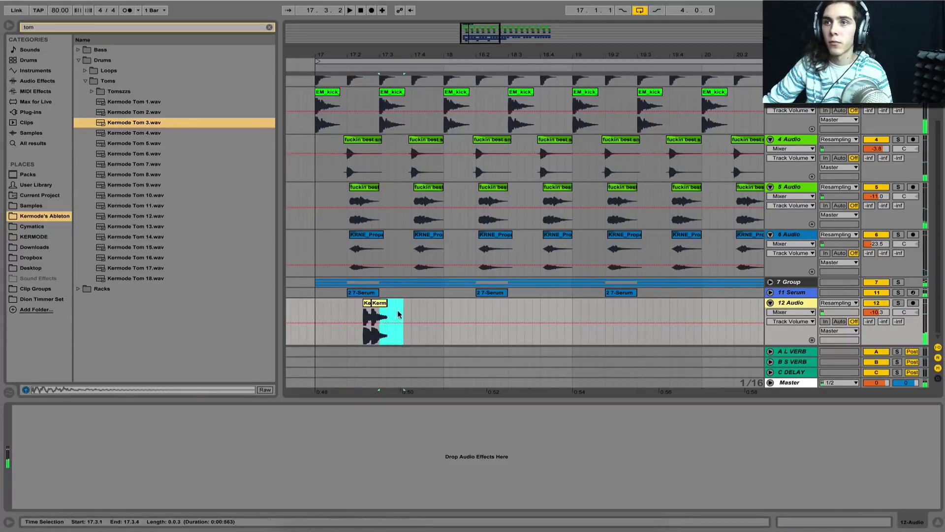
pyautogui.click(321, 319)
pyautogui.press('space')
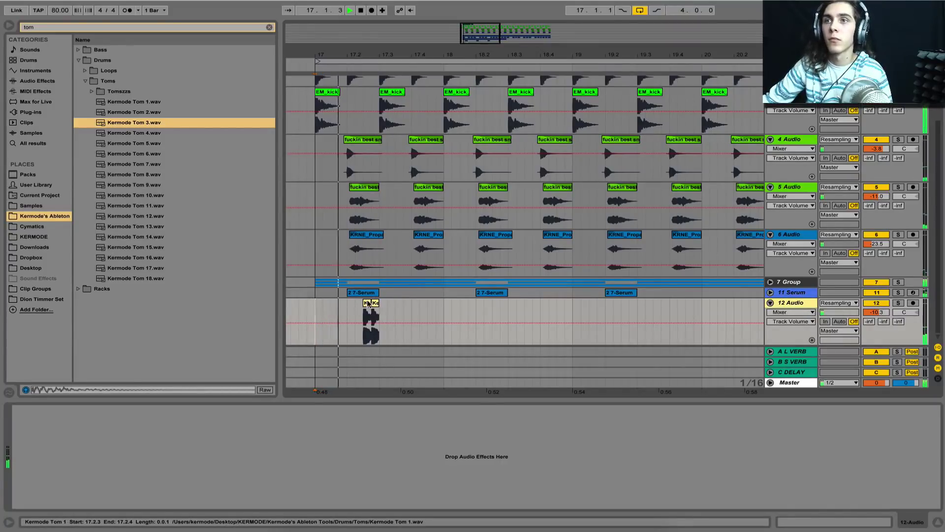
# Delete the tom clip at 17.2.3 and duplicate bar 17 of track 12 across bars 18 and 19
pyautogui.click(366, 322)
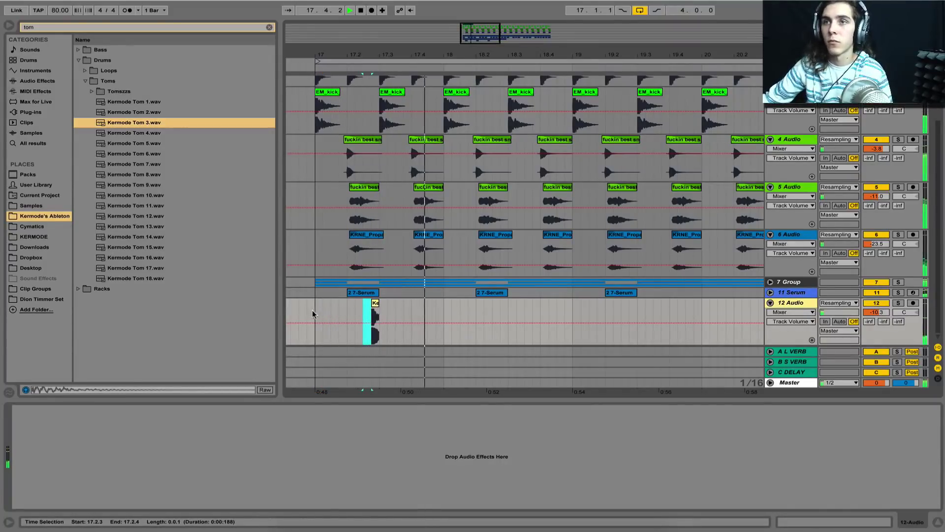
pyautogui.moveTo(314, 315); pyautogui.dragTo(443, 324)
pyautogui.hotkey('ctrl', 'd')
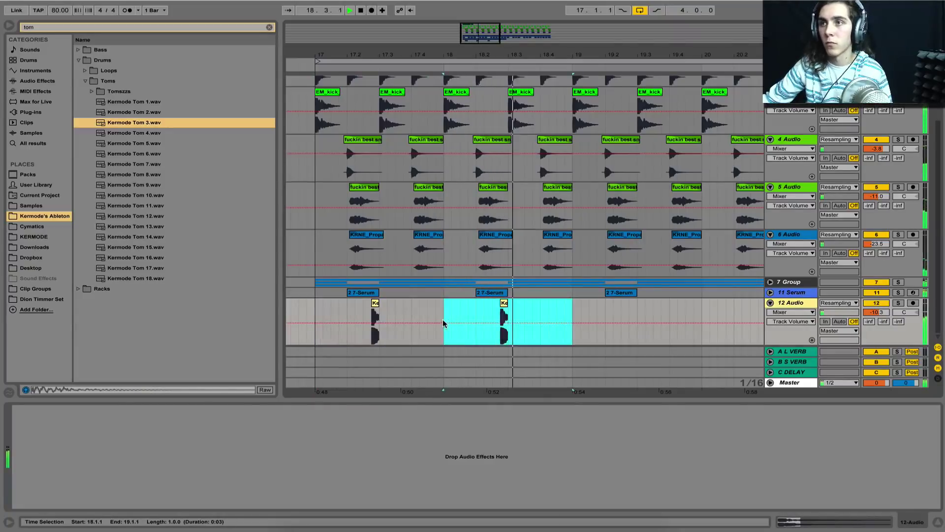
pyautogui.hotkey('ctrl', 'd')
# Lower track 12's volume to -12.4 dB and paste another tom hit at 17.2.1
pyautogui.moveTo(867, 312); pyautogui.dragTo(866, 316)
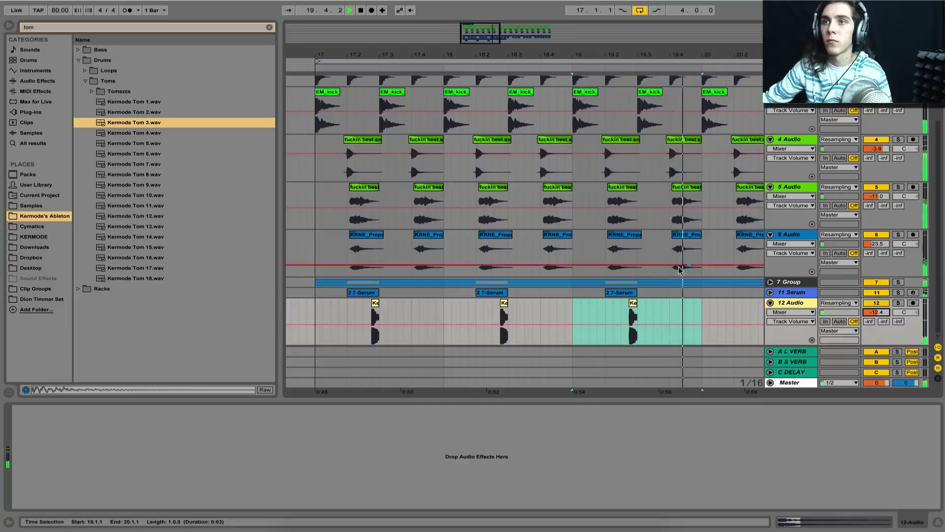
pyautogui.click(356, 309)
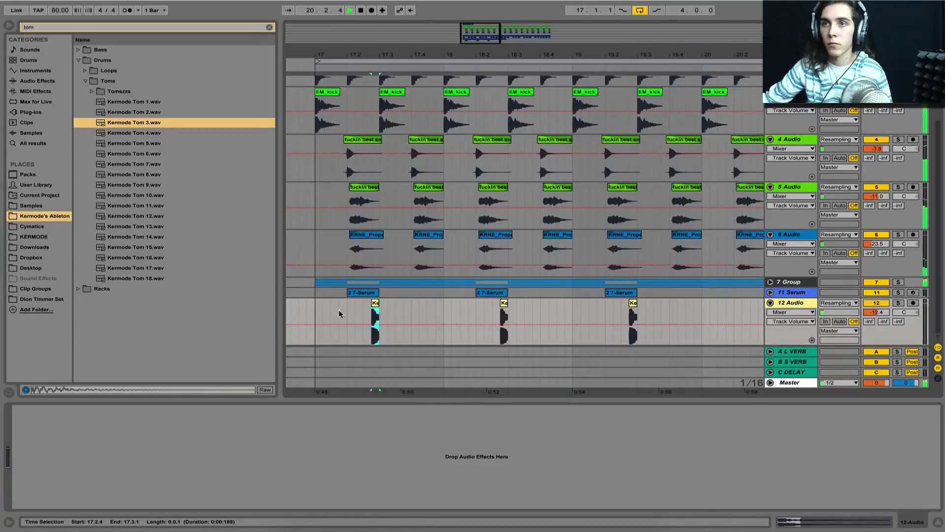
pyautogui.hotkey('ctrl', 'v')
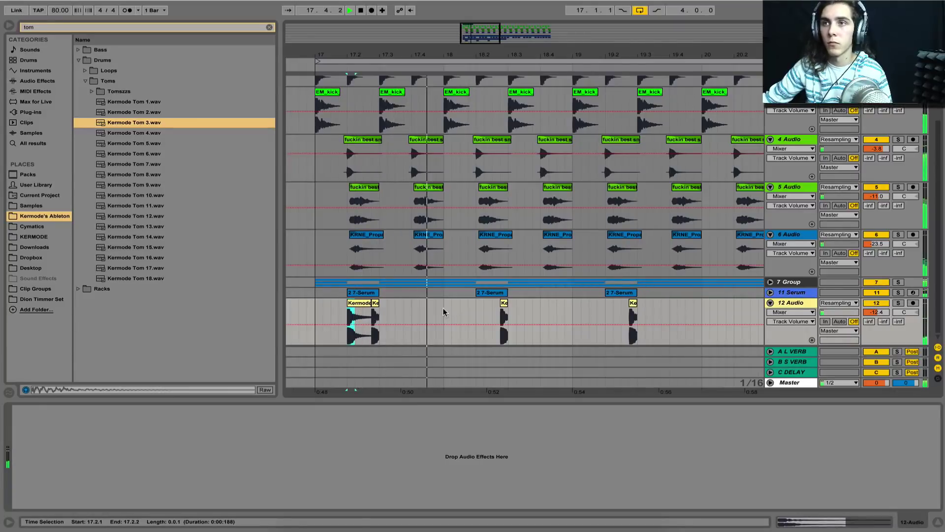
# Duplicate bar 17's two-hit tom pattern on track 12 across bars 18 and 19, and listen to the loop
pyautogui.moveTo(443, 310)
pyautogui.mouseDown()
pyautogui.moveTo(317, 321)
pyautogui.moveTo(443, 317)
pyautogui.mouseUp()
pyautogui.hotkey('ctrl', 'f')
pyautogui.hotkey('ctrl', 'd')
pyautogui.hotkey('ctrl', 'd')
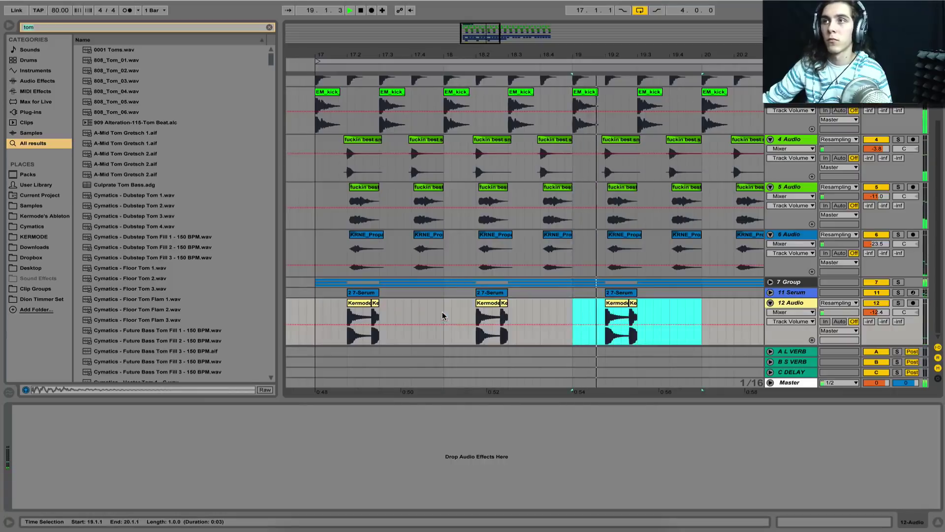
pyautogui.moveTo(487, 54); pyautogui.dragTo(486, 20)
pyautogui.click(559, 307)
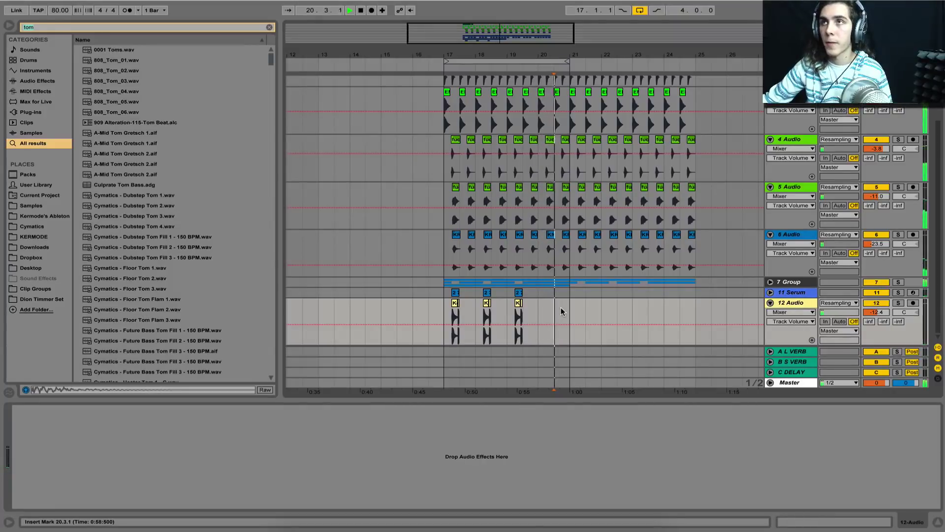
pyautogui.press('space')
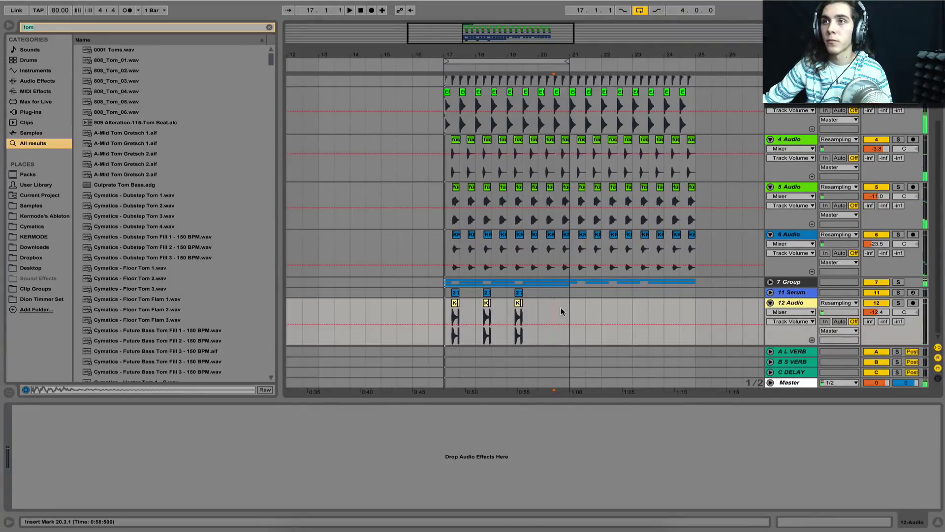